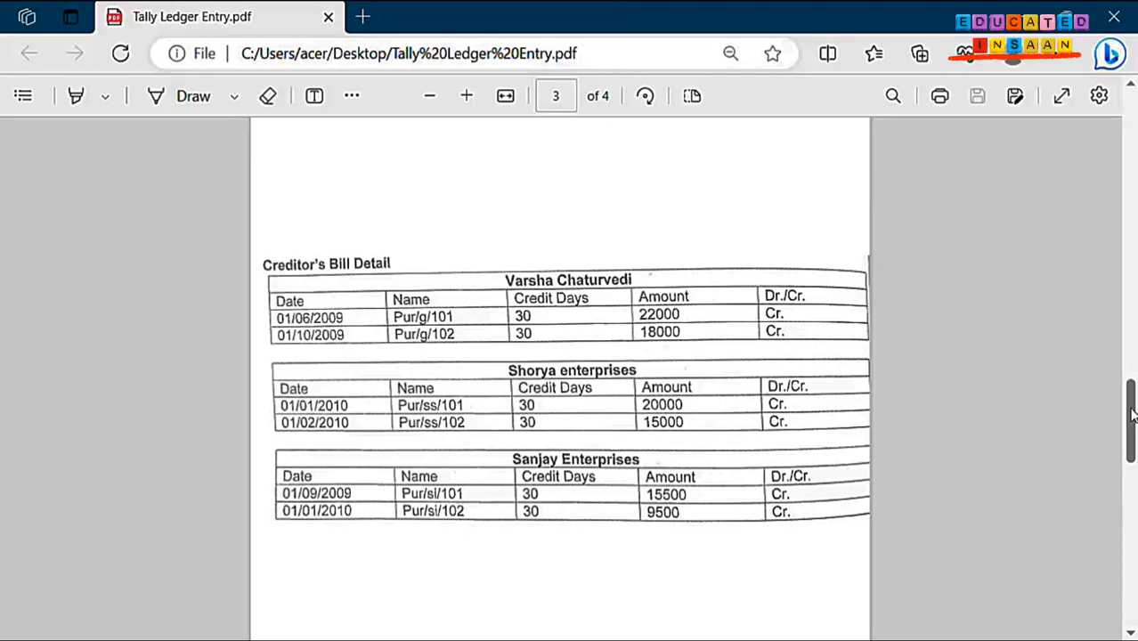
# Review the ledger opening balances, the creditors' and debtors' bill details, and the exercise questions in the Tally Ledger Entry PDF.
pyautogui.moveTo(1129, 413); pyautogui.dragTo(1120, 286)
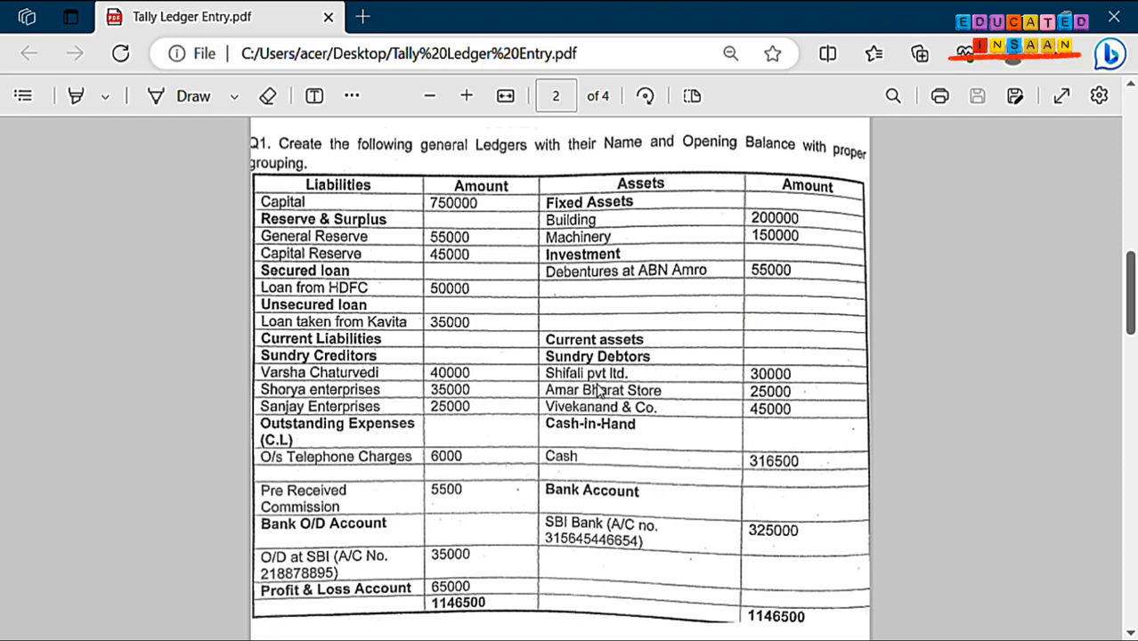
pyautogui.scroll(-1, 601, 392)
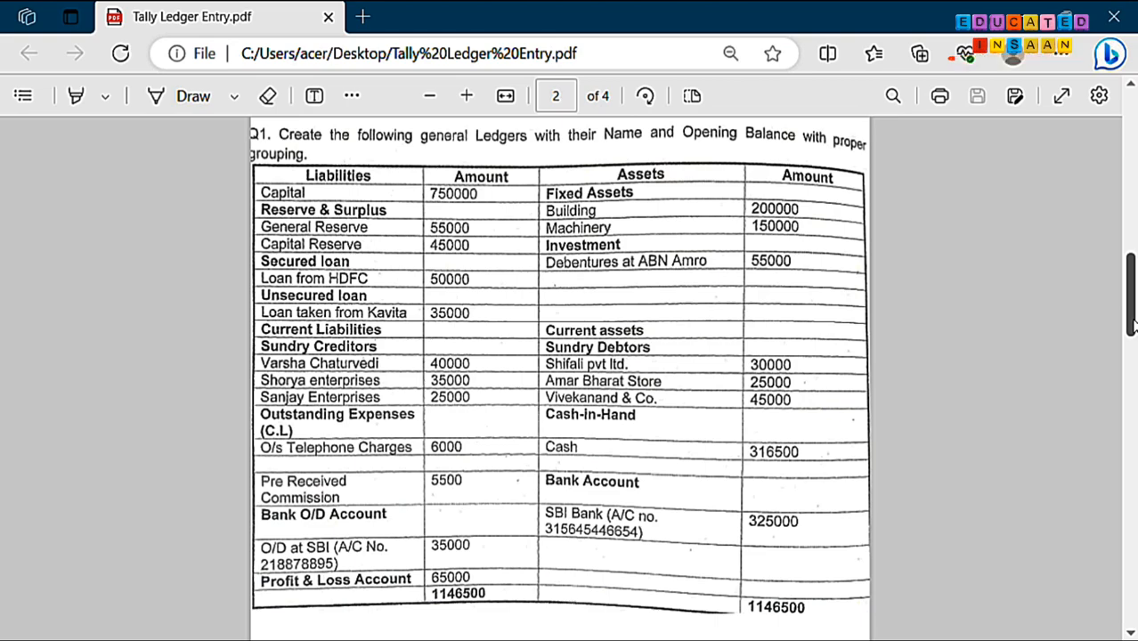
pyautogui.moveTo(1132, 325); pyautogui.dragTo(1113, 462)
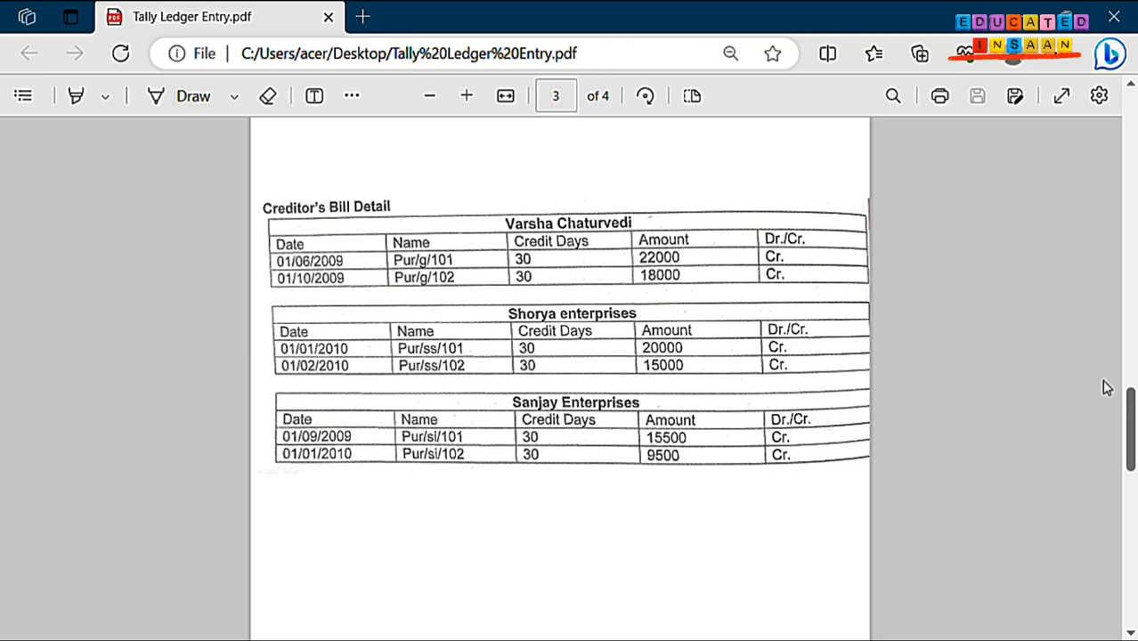
pyautogui.moveTo(1129, 405); pyautogui.dragTo(1133, 537)
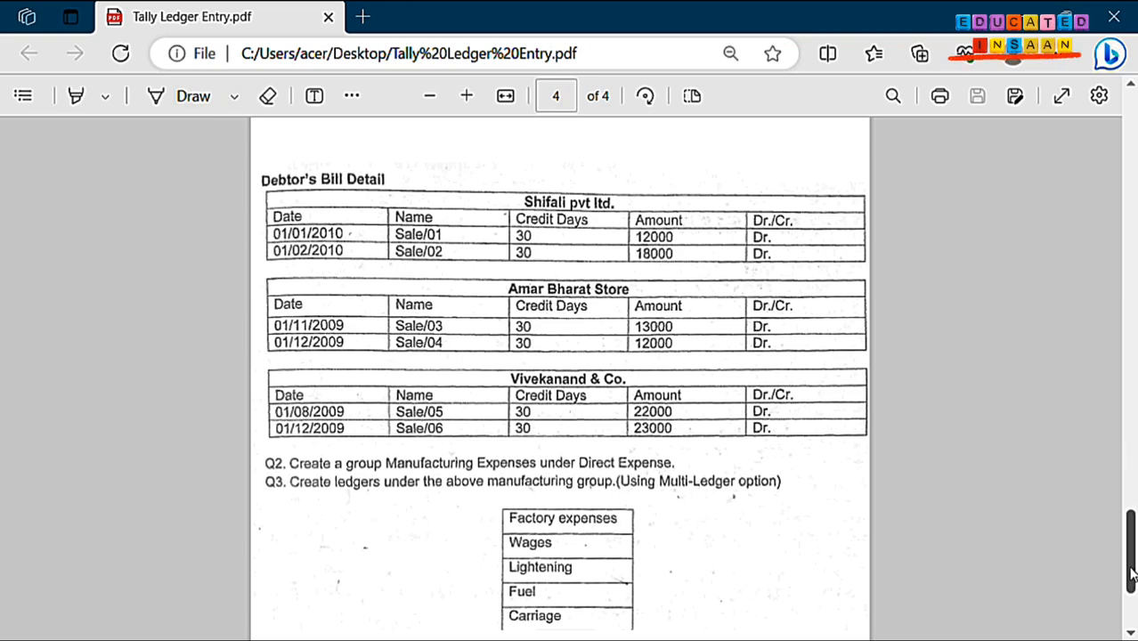
pyautogui.scroll(12, 1132, 574)
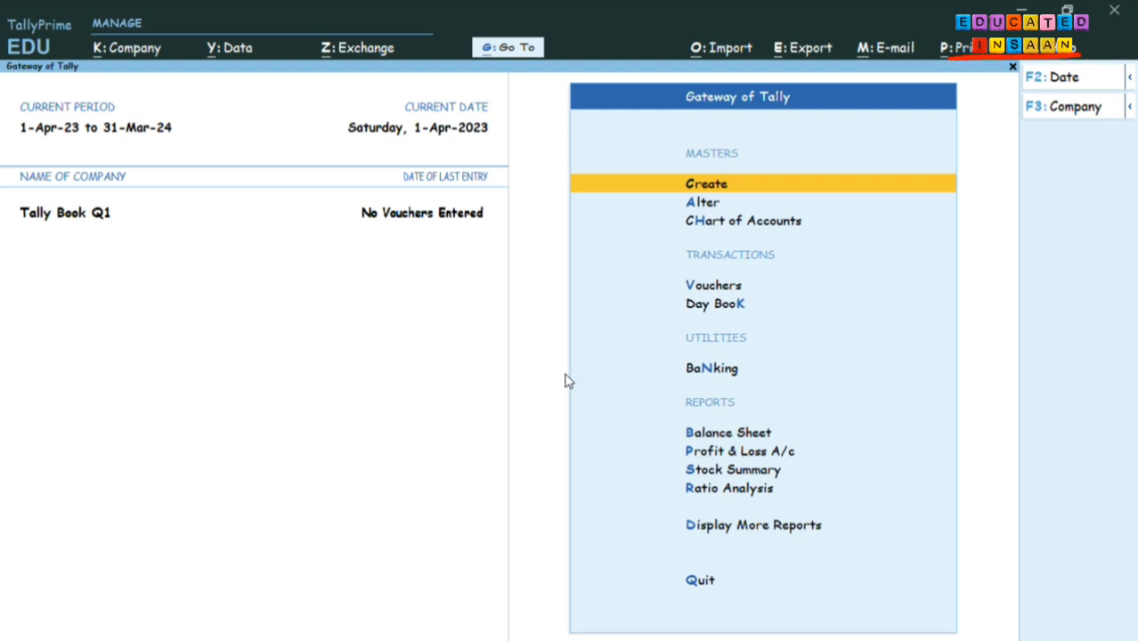
# In TallyPrime, start multi-ledger creation from the ledger chart of accounts with All Items as the parent group.
pyautogui.press('Down')
pyautogui.press('Down')
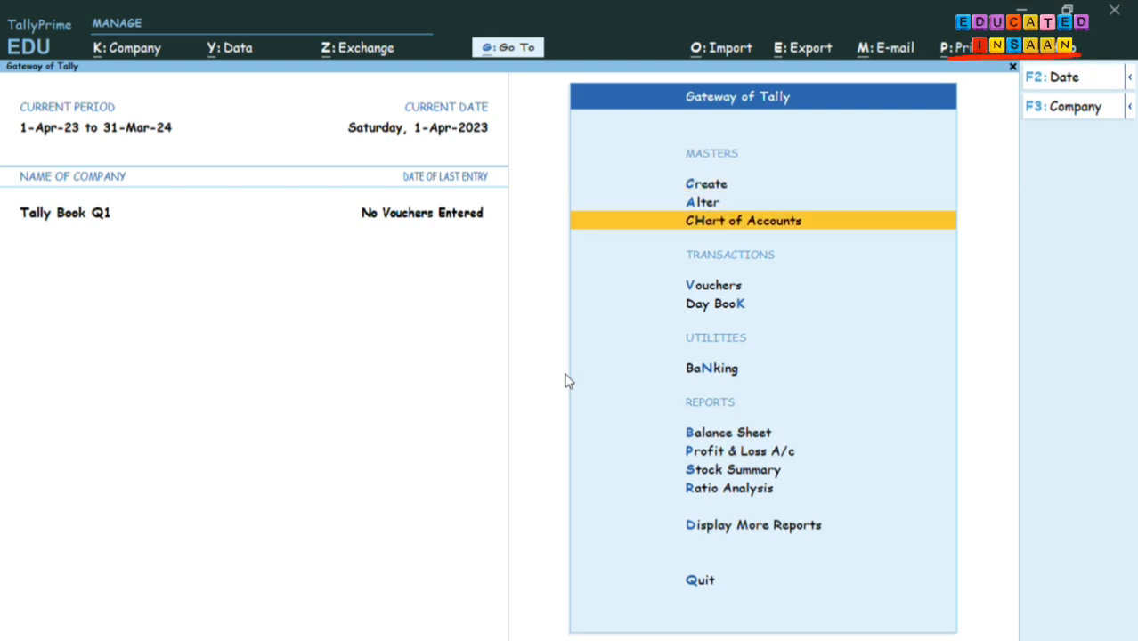
pyautogui.press('Return')
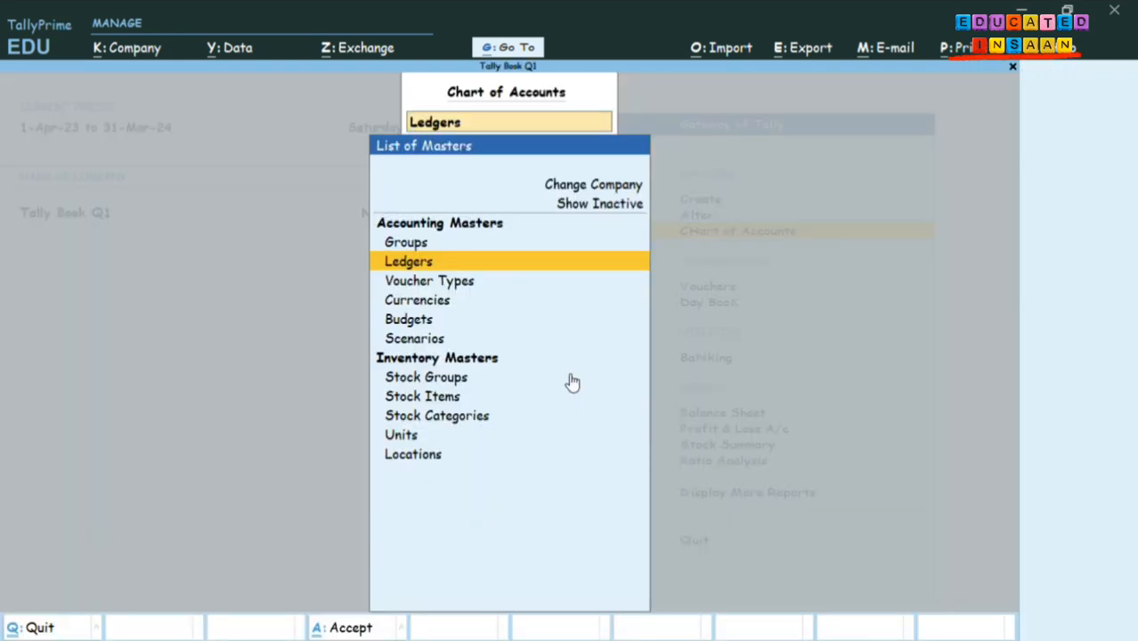
pyautogui.press('Return')
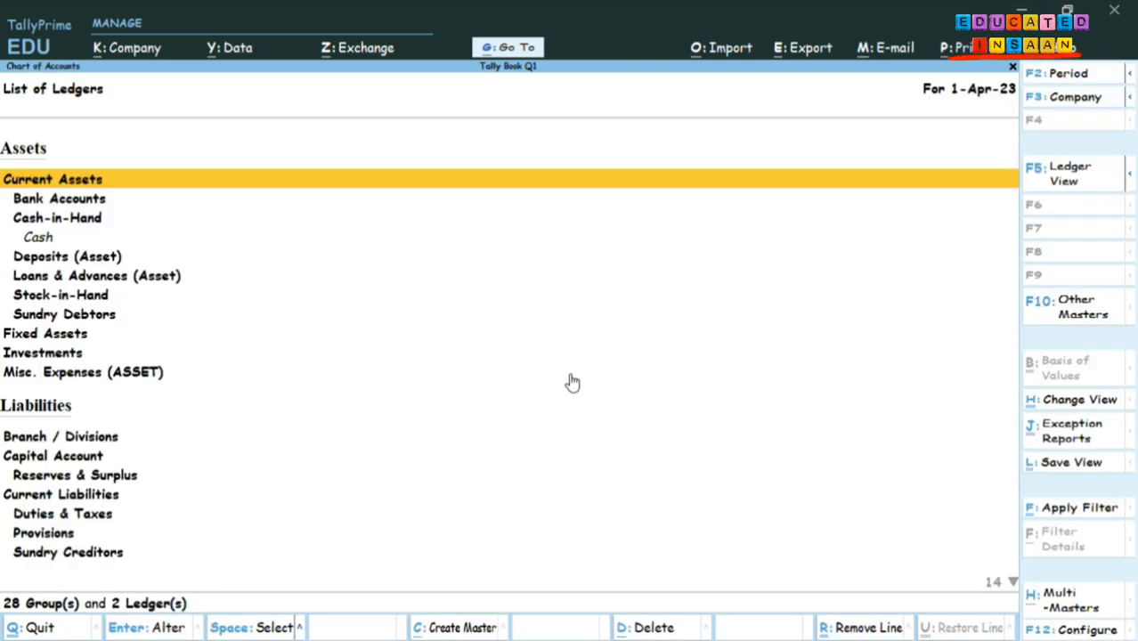
pyautogui.hotkey('ctrl', 'h')
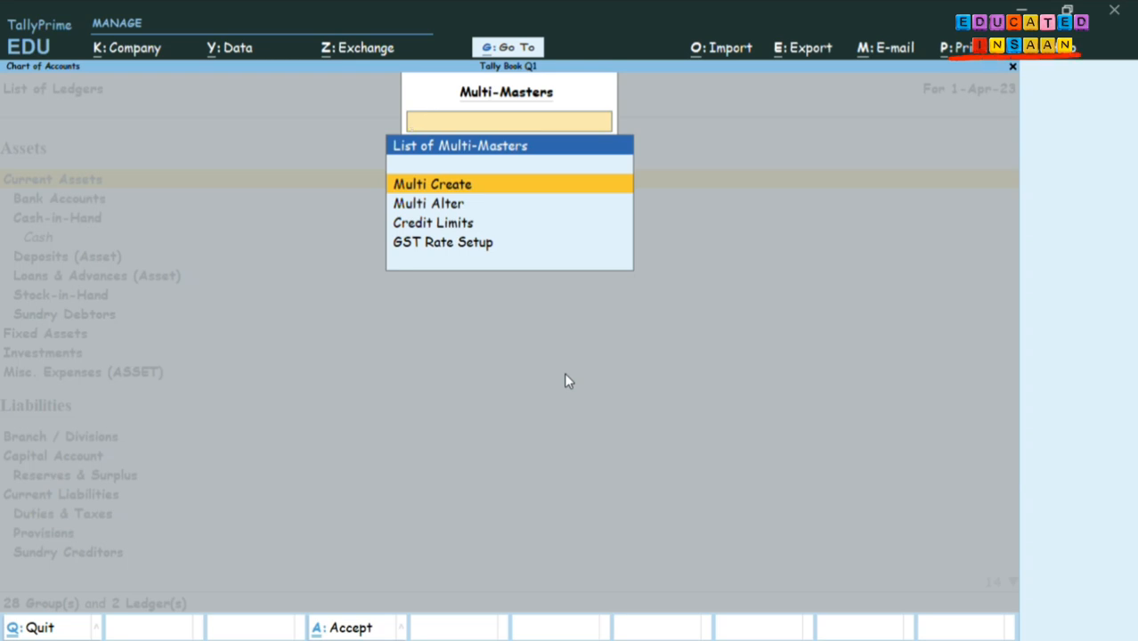
pyautogui.press('Return')
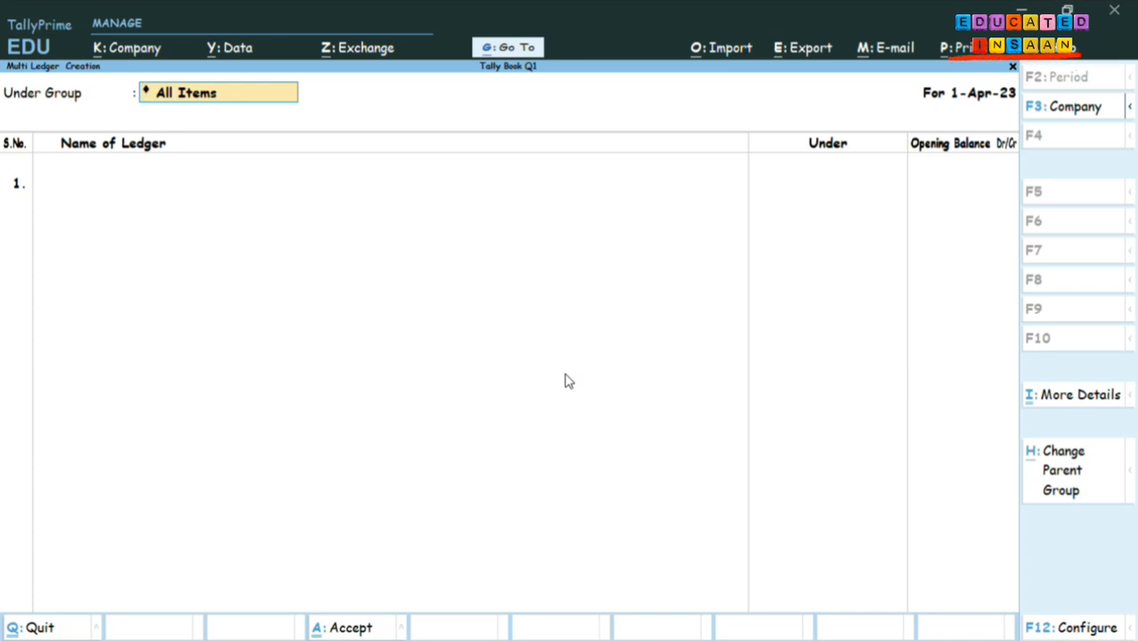
pyautogui.press('Return')
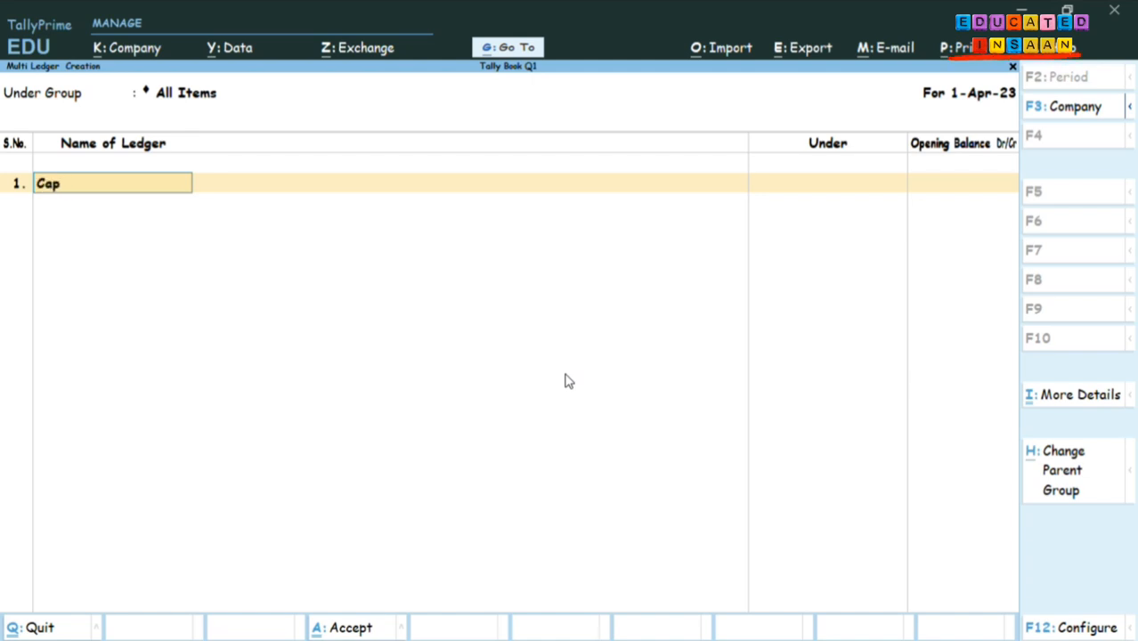
# Add the ledger Capital under Capital Account with an opening balance of 1,75,000 Cr.
pyautogui.write('Capital')
pyautogui.press('Return')
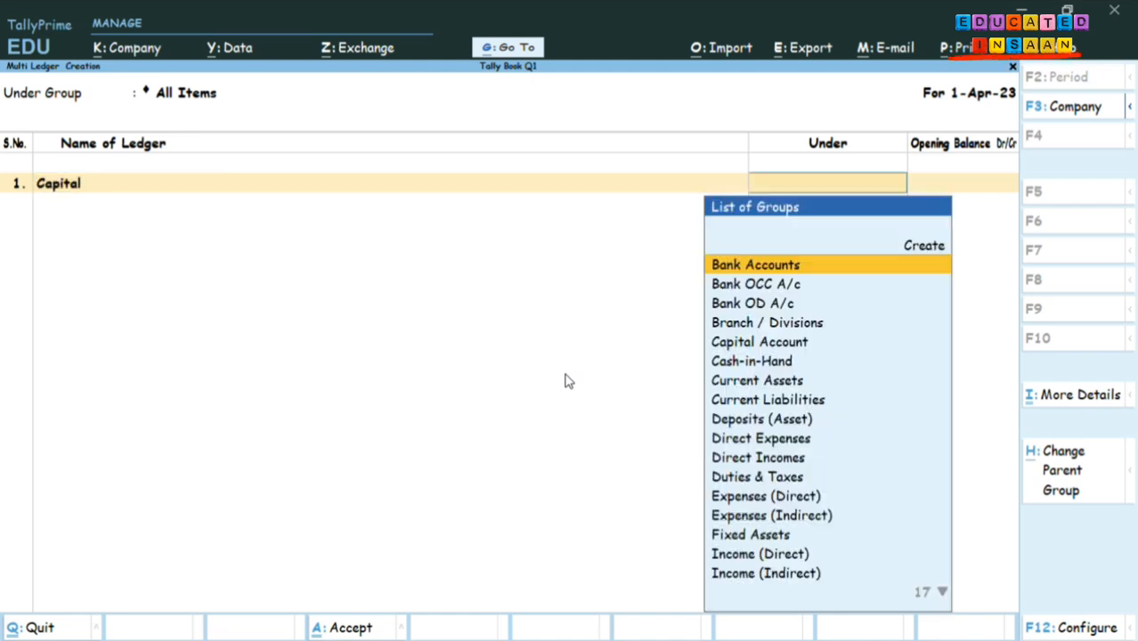
pyautogui.write('Ca')
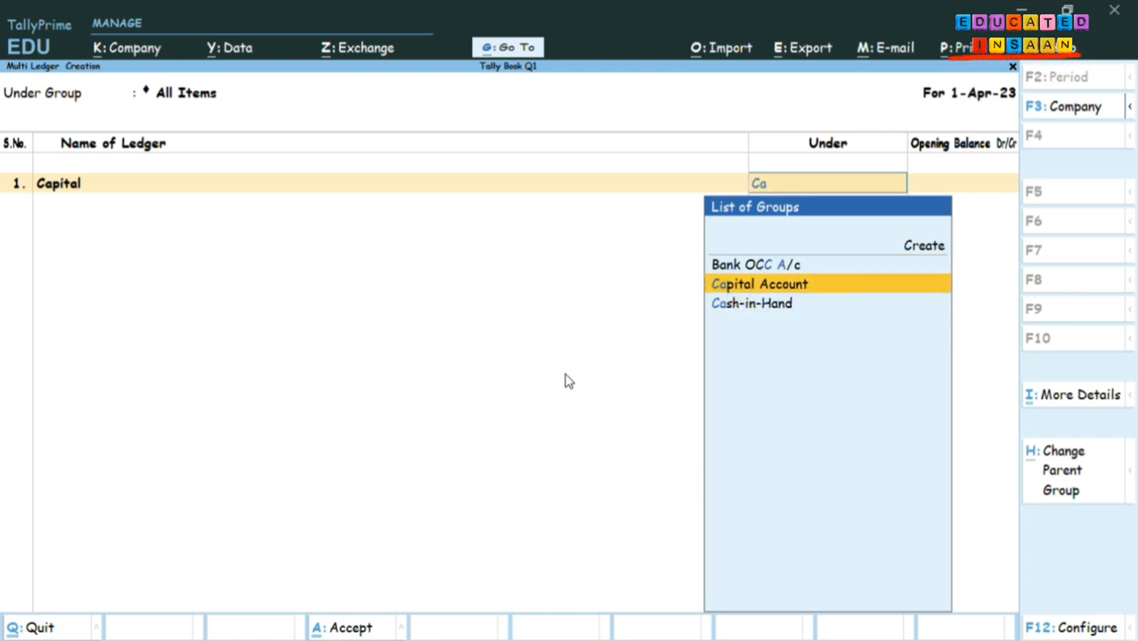
pyautogui.press('Return')
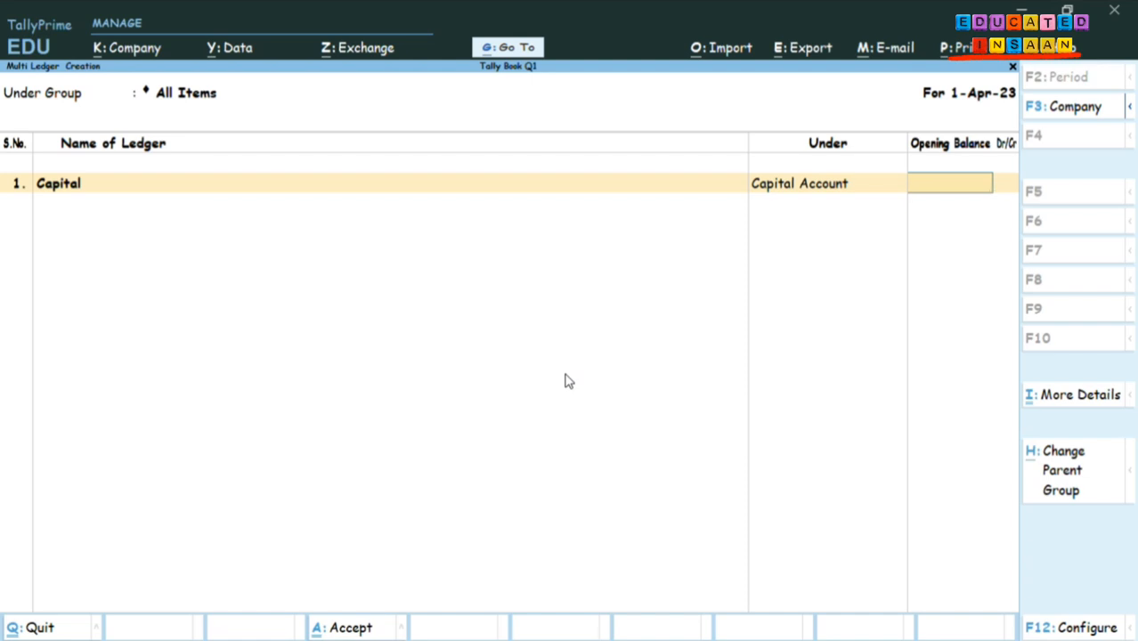
pyautogui.write('175000')
pyautogui.press('Return')
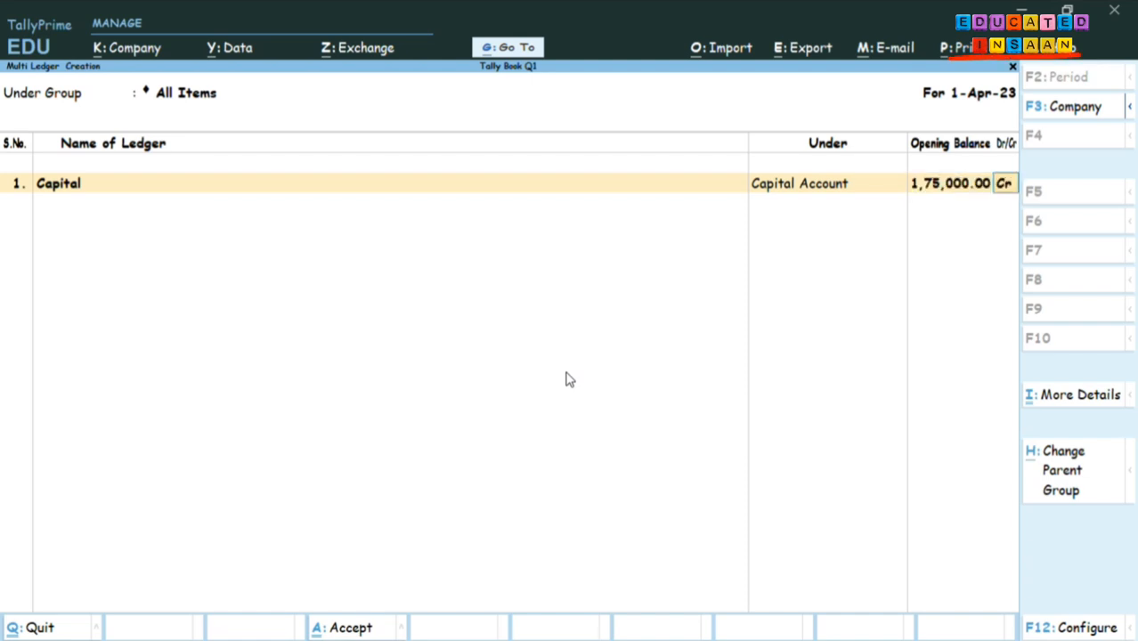
pyautogui.press('Return')
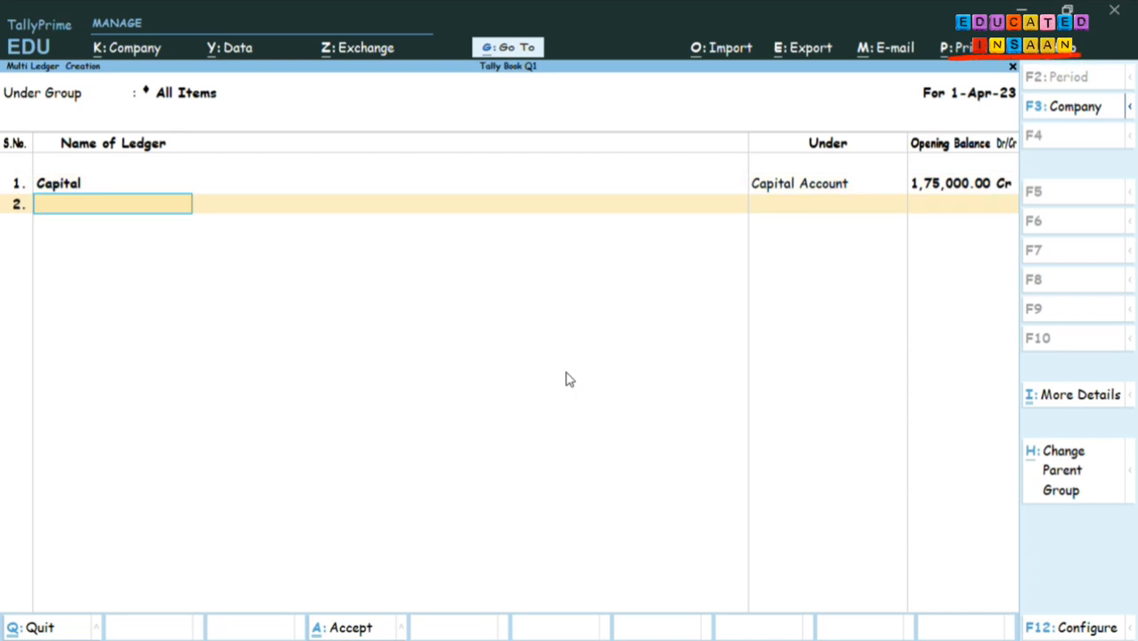
# Add the ledger General Reserve under Reserves & Surplus with an opening balance of 55,000 Cr.
pyautogui.write('Generaa')
pyautogui.press('BackSpace')
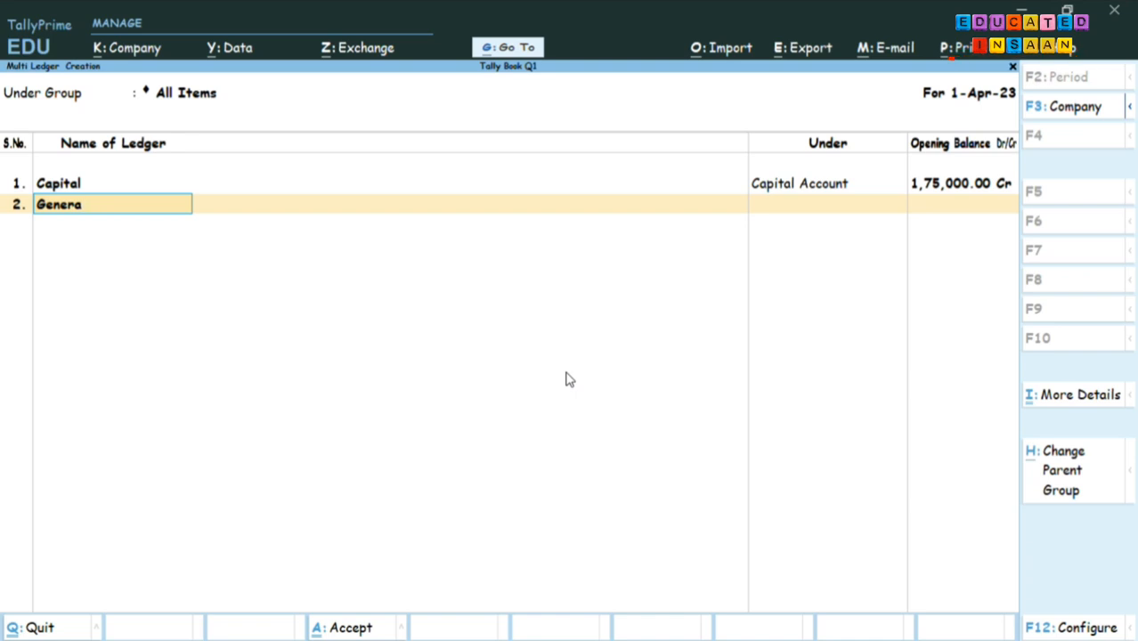
pyautogui.write('l')
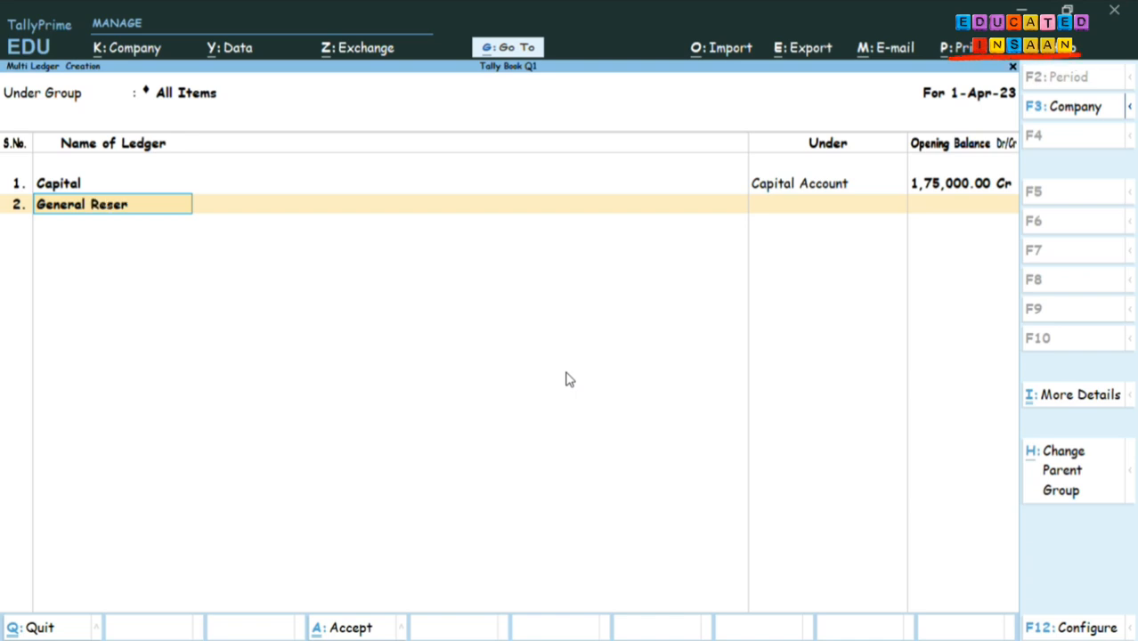
pyautogui.write(' Reserve')
pyautogui.press('Return')
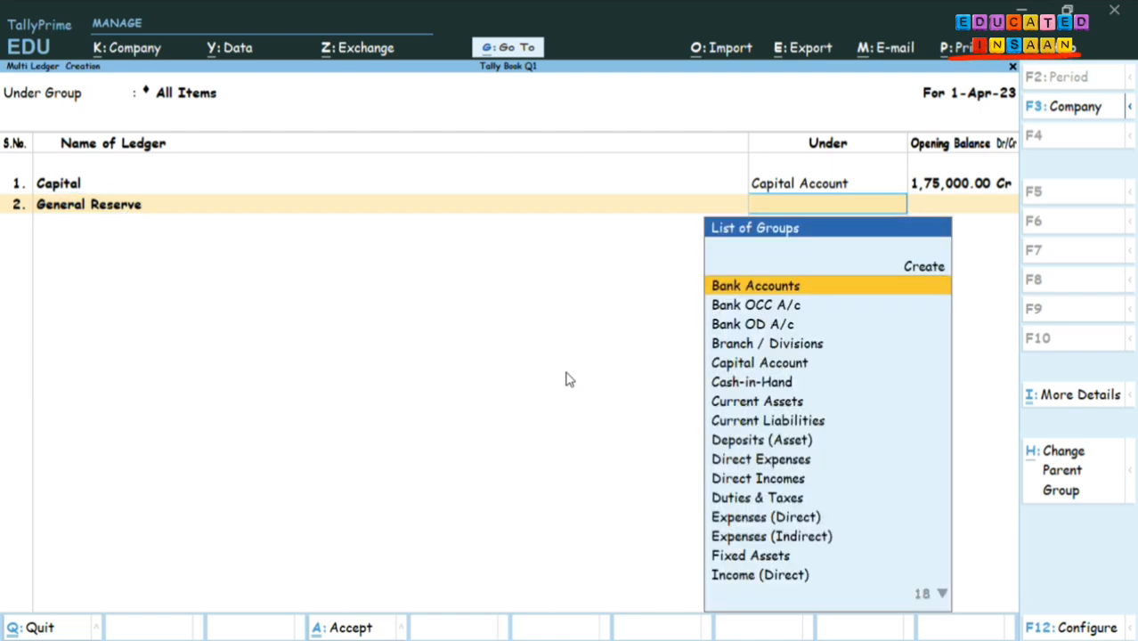
pyautogui.write('Res')
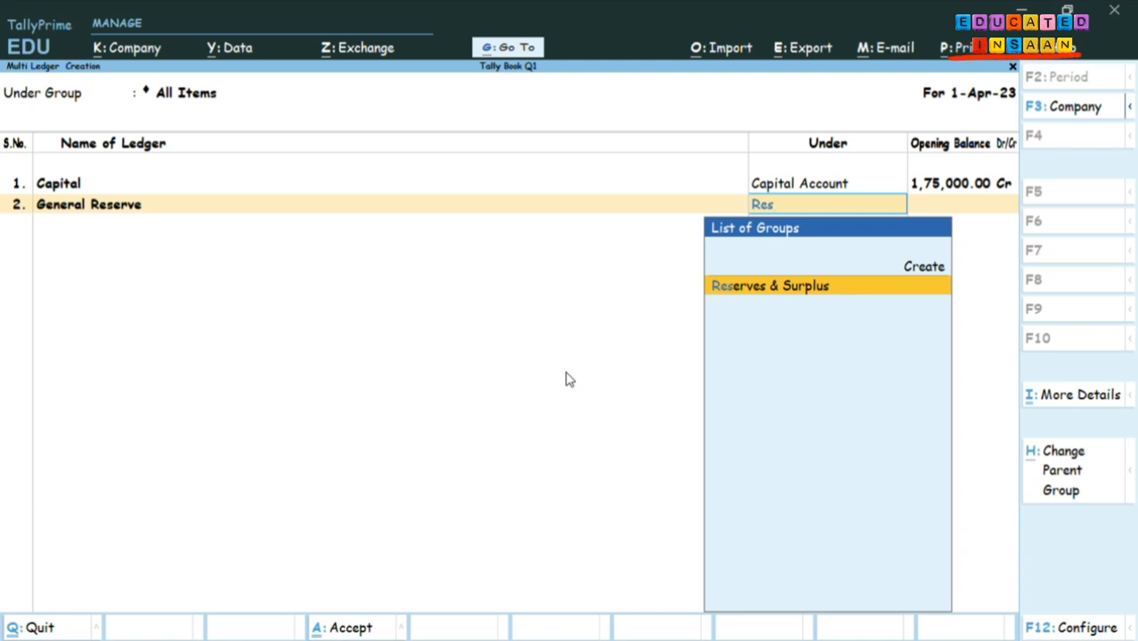
pyautogui.press('Return')
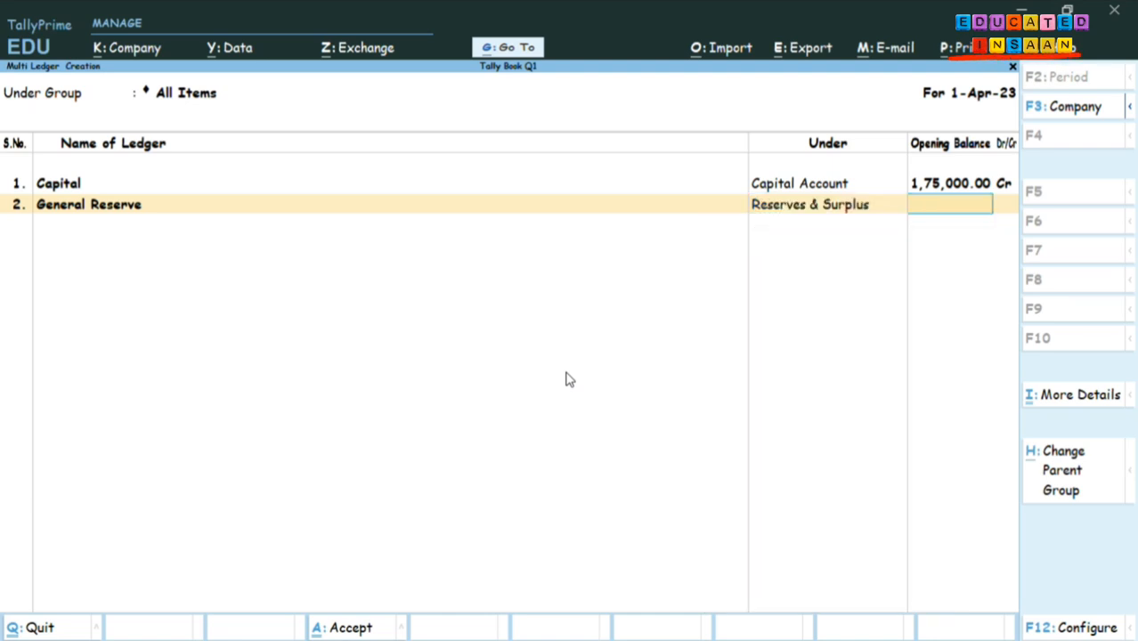
pyautogui.write('55000')
pyautogui.press('Return')
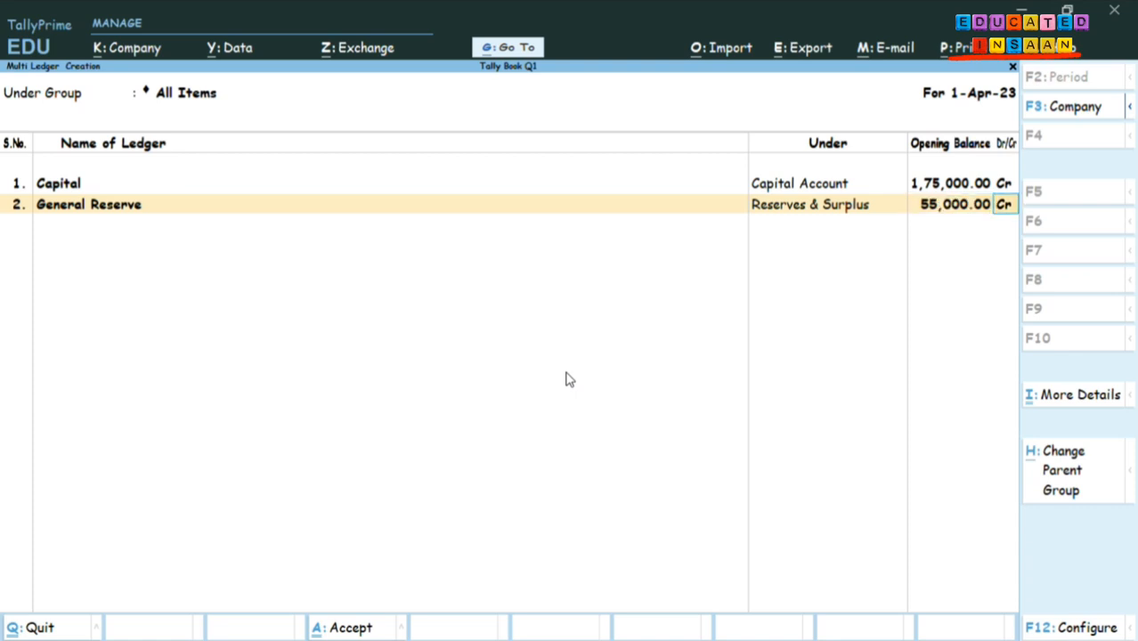
pyautogui.press('Return')
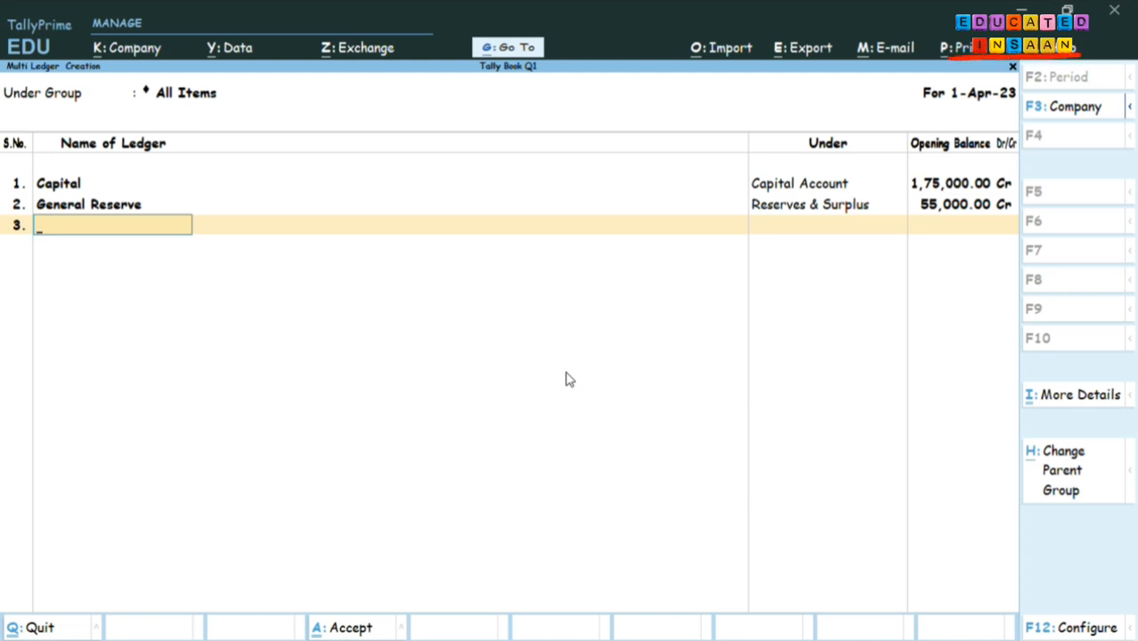
# Add the ledger Capital Reserve under Reserves & Surplus with an opening balance of 45,000 Cr.
pyautogui.write('Capital Rese')
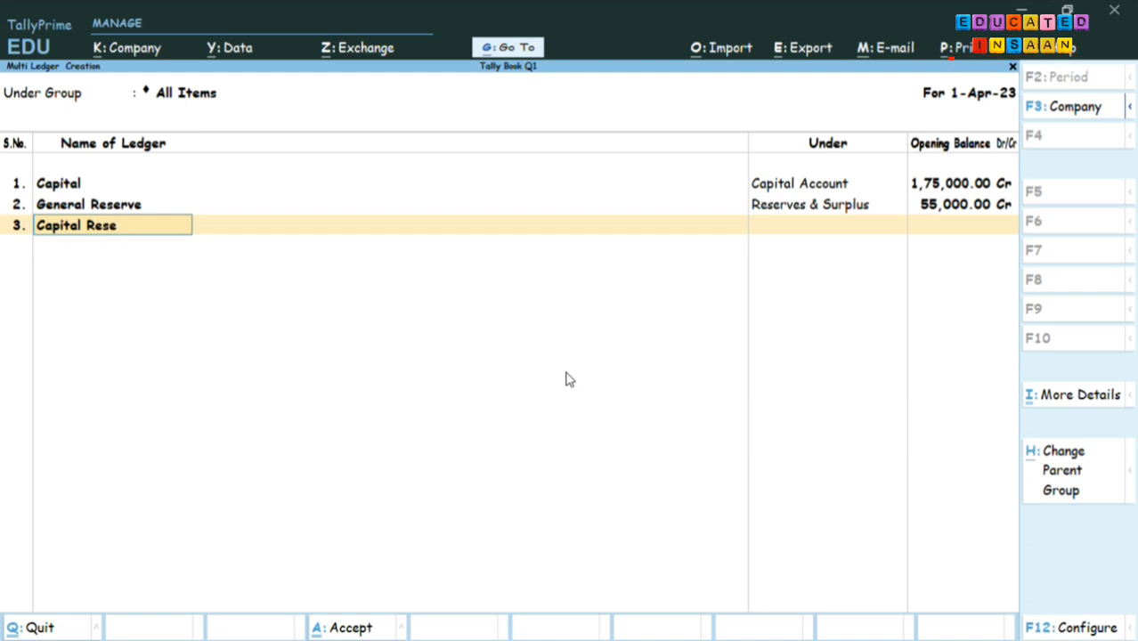
pyautogui.write('rve')
pyautogui.press('Return')
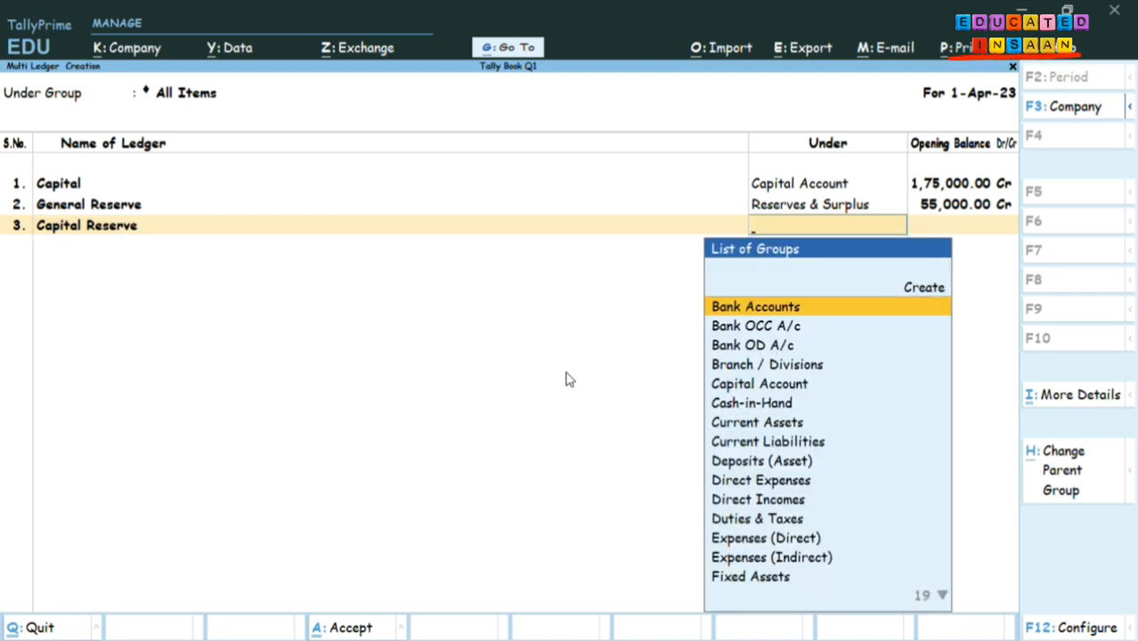
pyautogui.write('Res')
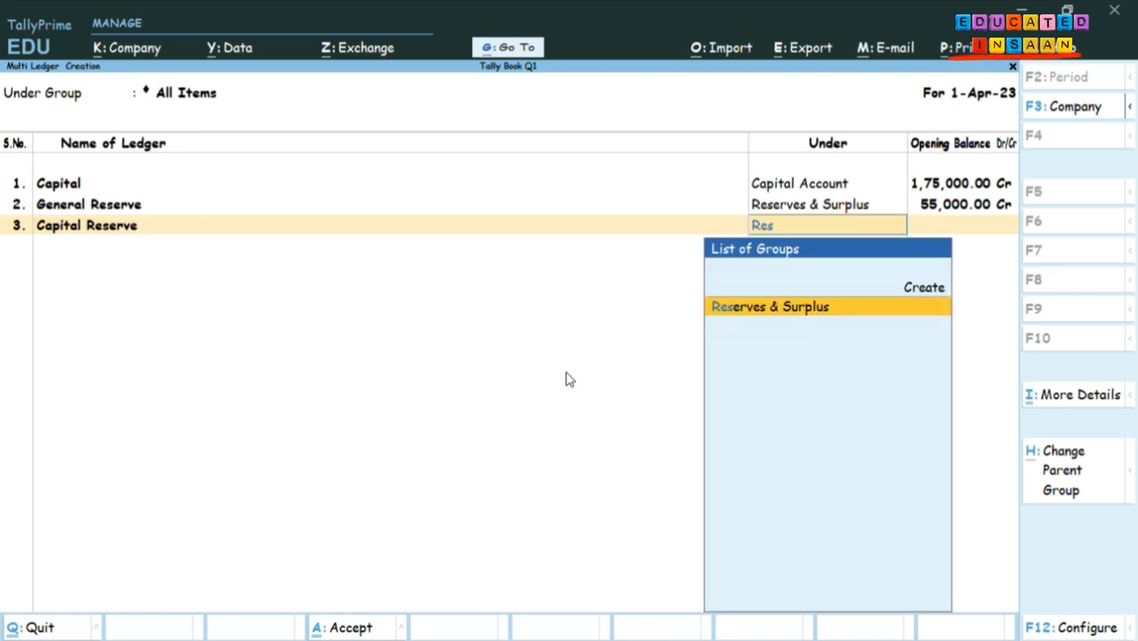
pyautogui.press('Return')
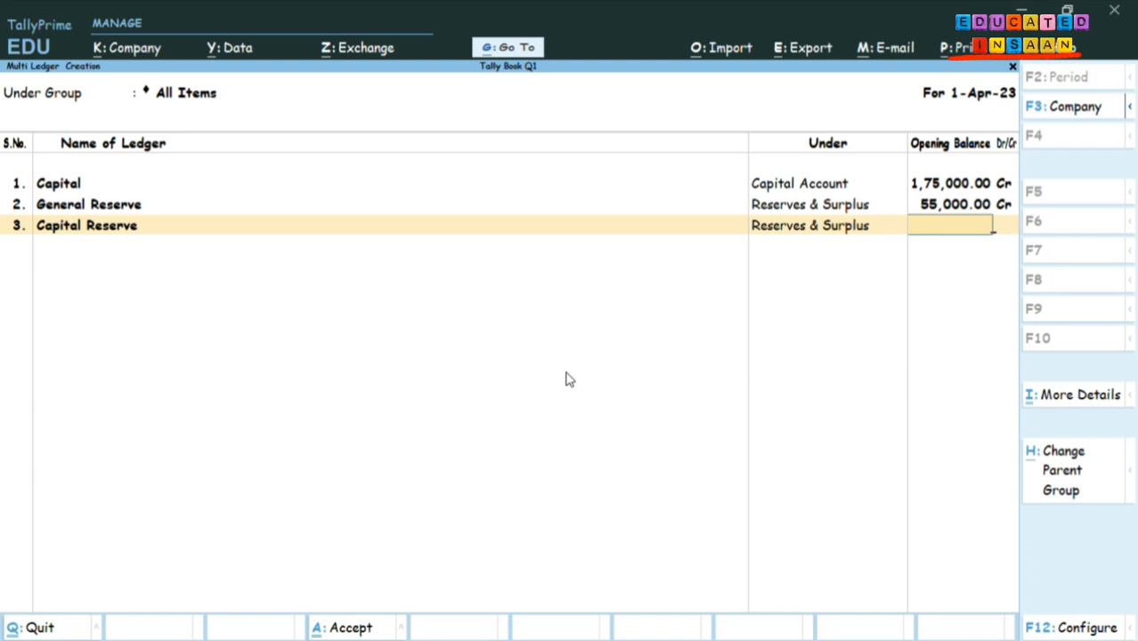
pyautogui.press('Return')
pyautogui.press('BackSpace')
pyautogui.write('45000')
pyautogui.press('Return')
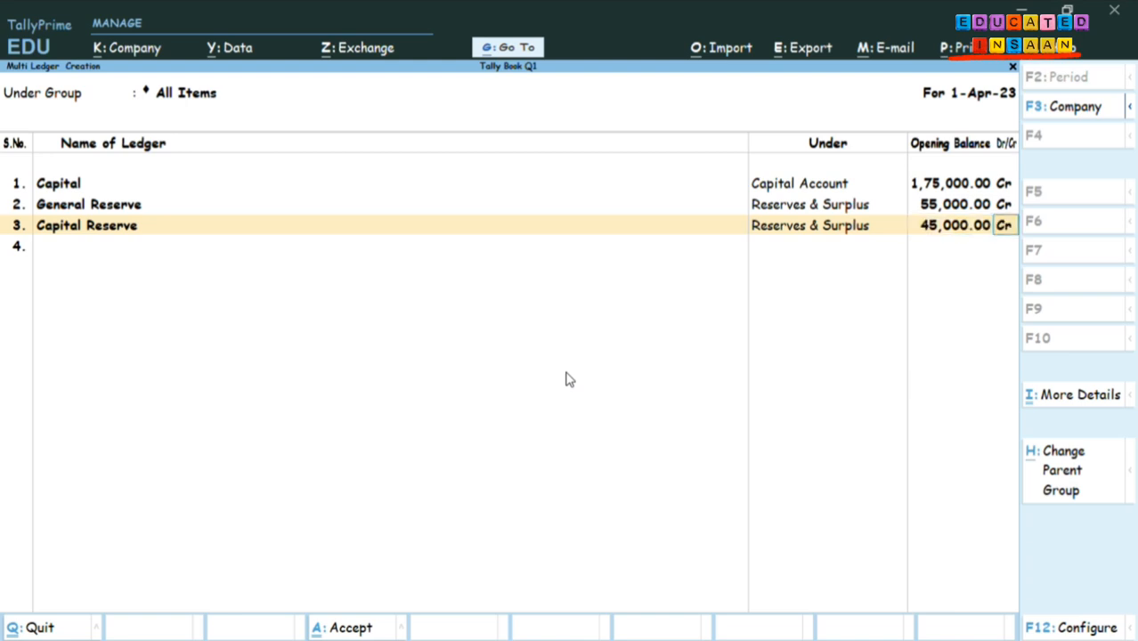
pyautogui.press('Return')
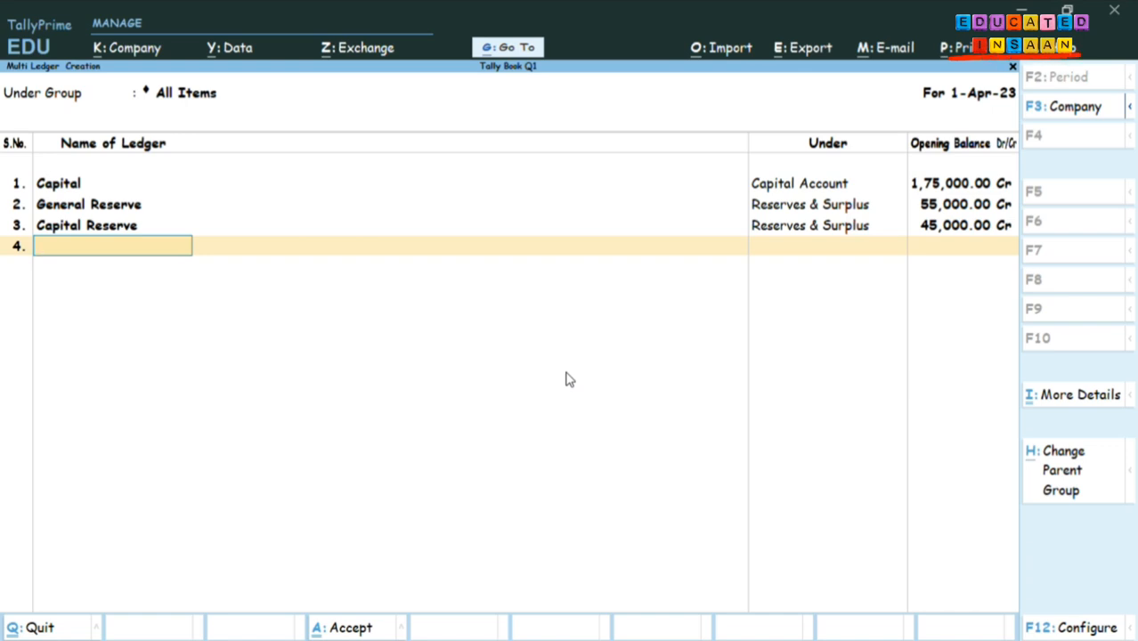
# Add the ledger Loan From HDFC under Secured Loans with an opening balance of 50,000 Cr.
pyautogui.write('Loan Fr')
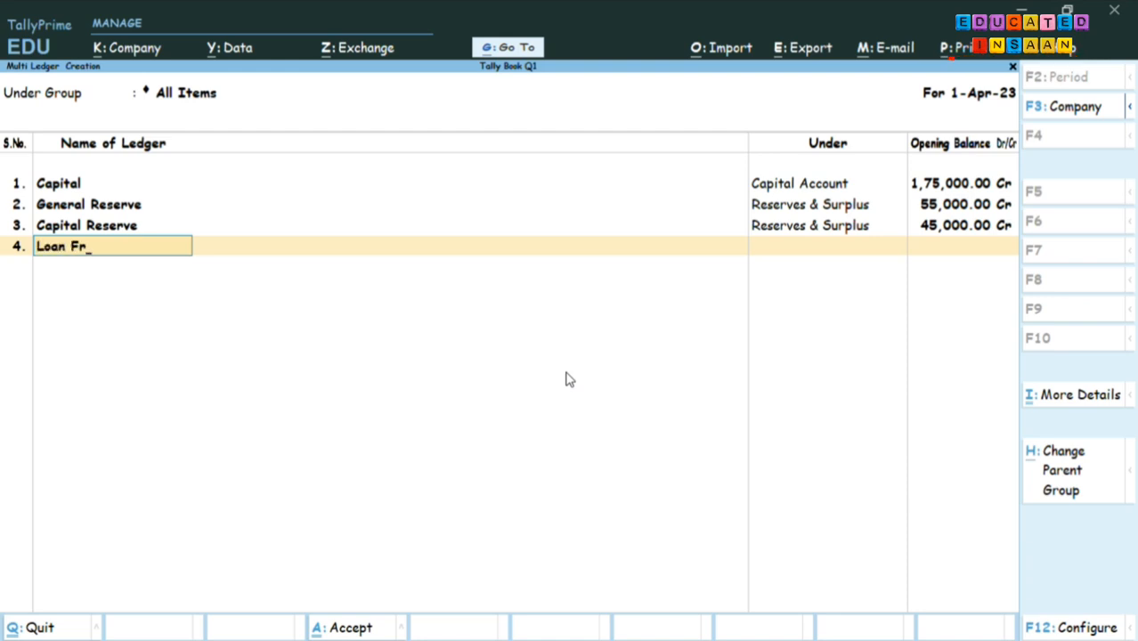
pyautogui.write('om HDFC')
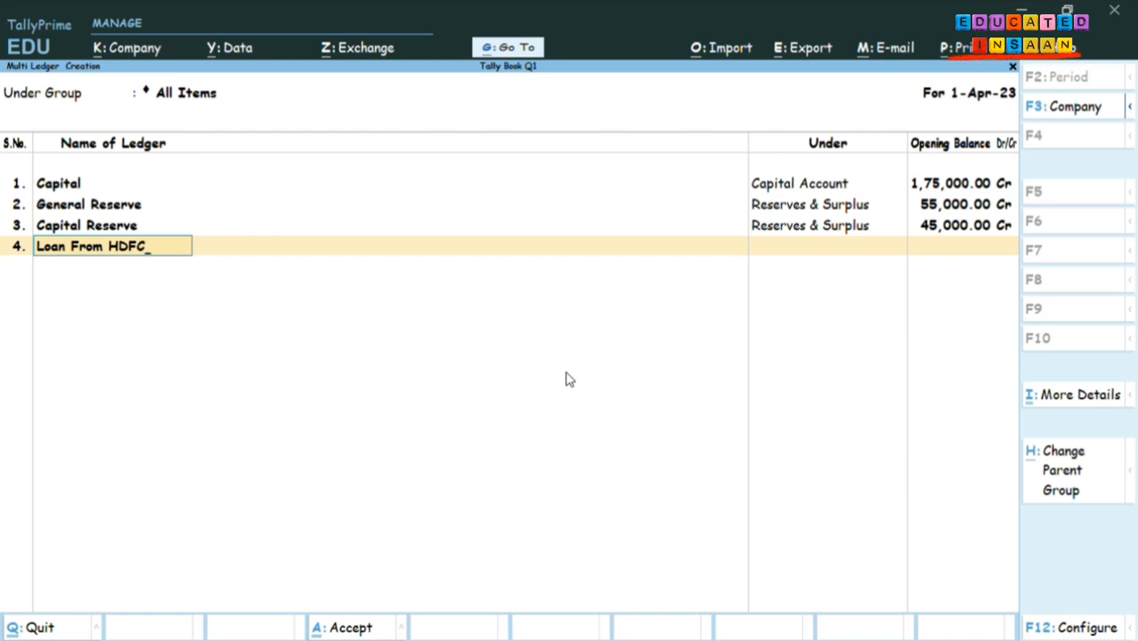
pyautogui.press('Return')
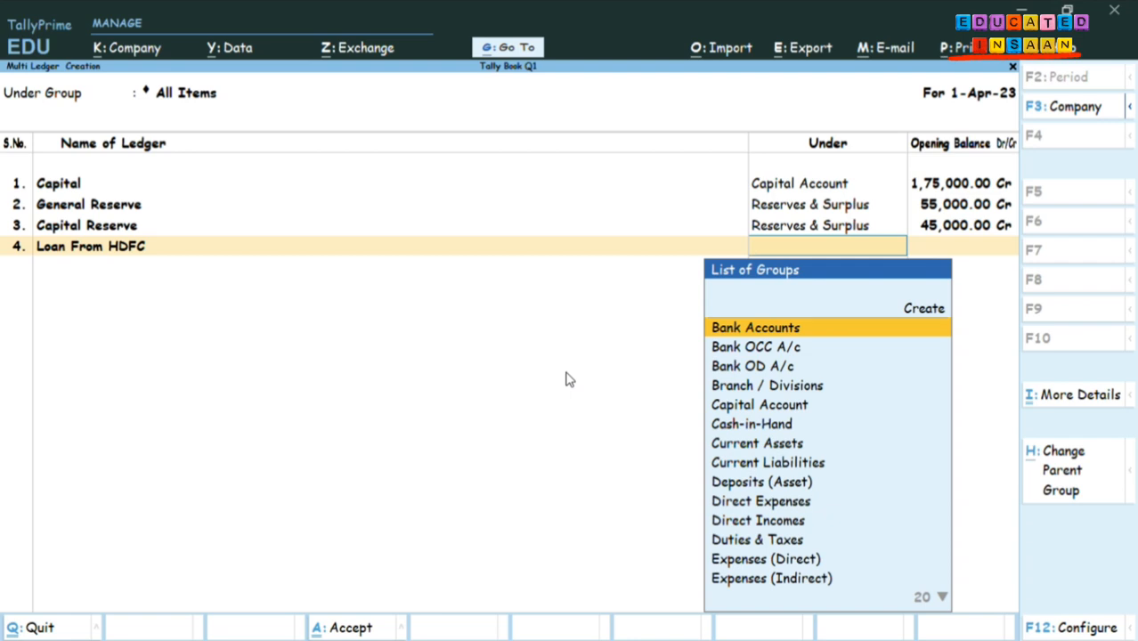
pyautogui.write('Se')
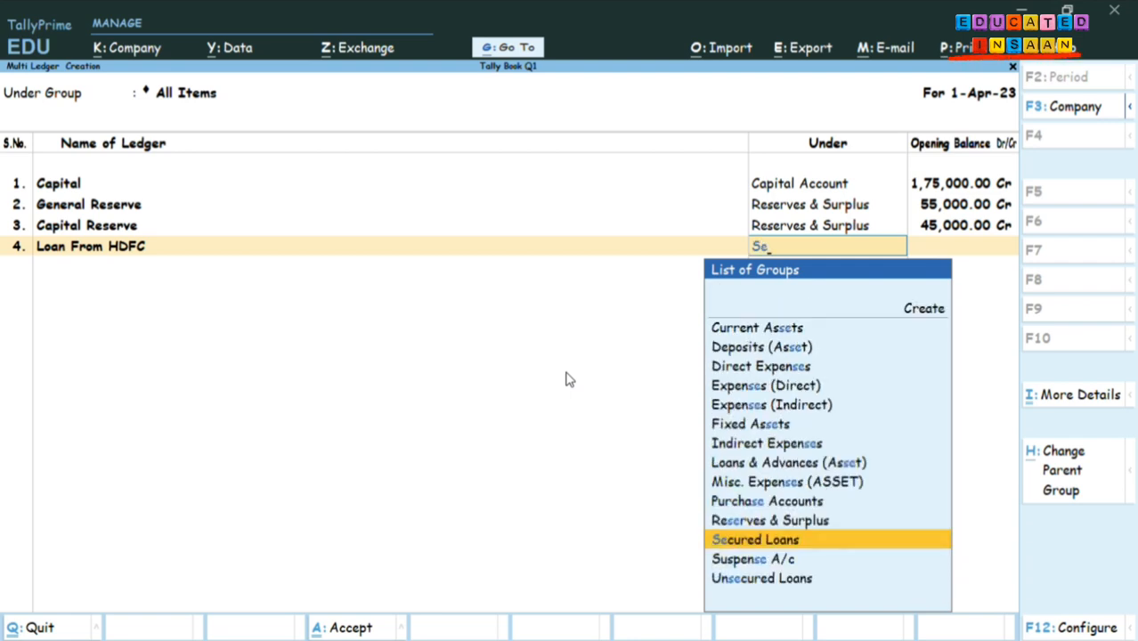
pyautogui.press('Return')
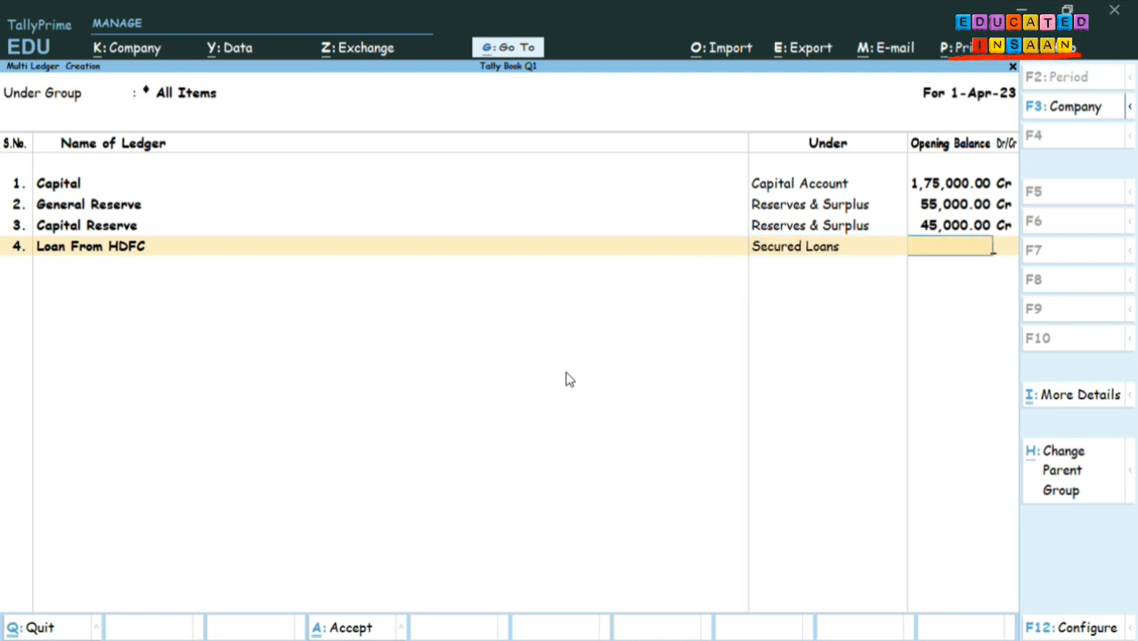
pyautogui.write('50000')
pyautogui.press('Return')
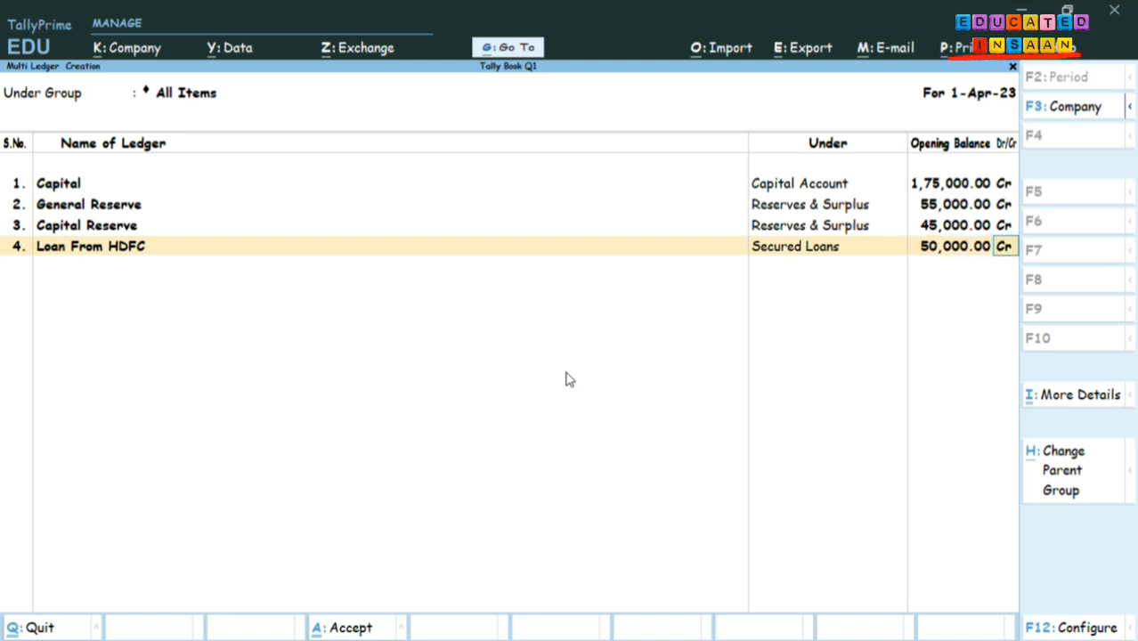
pyautogui.press('Return')
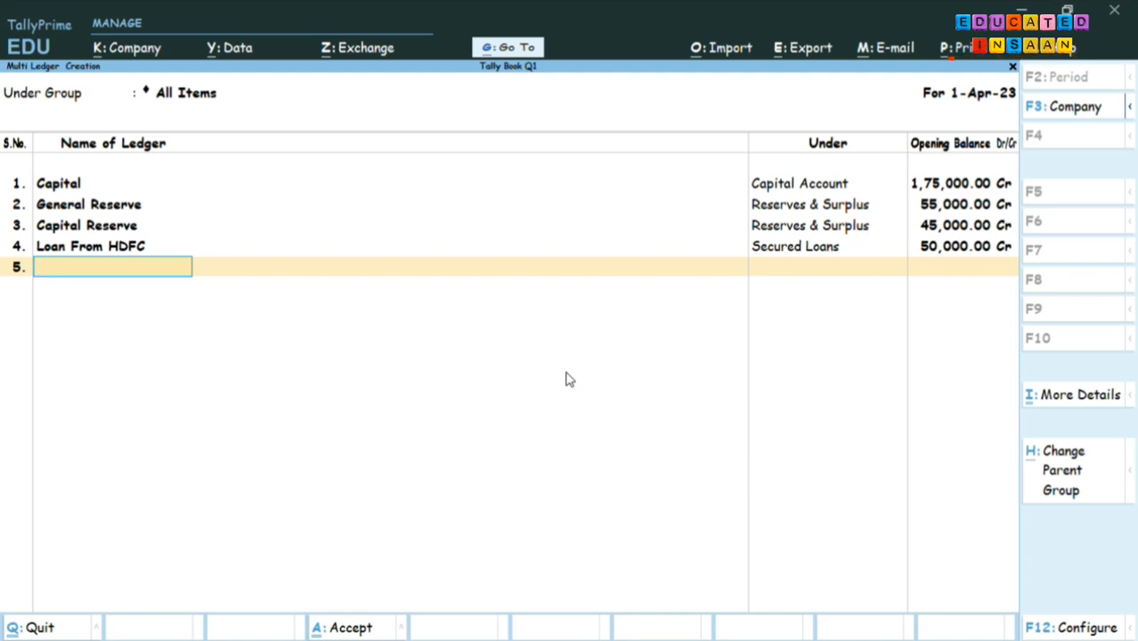
# Add a ledger named Loan Taken From plus the lender's first name under Unsecured Loans with an opening balance of 35,000 Cr.
pyautogui.write('Loan Taken')
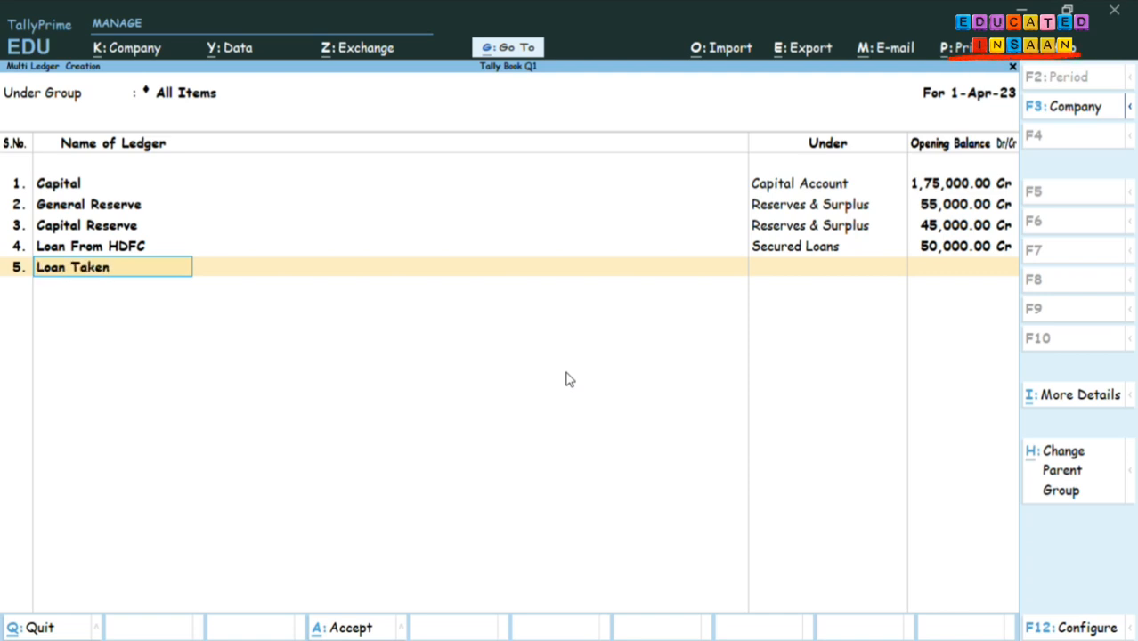
pyautogui.write(' From Kavita')
pyautogui.press('Return')
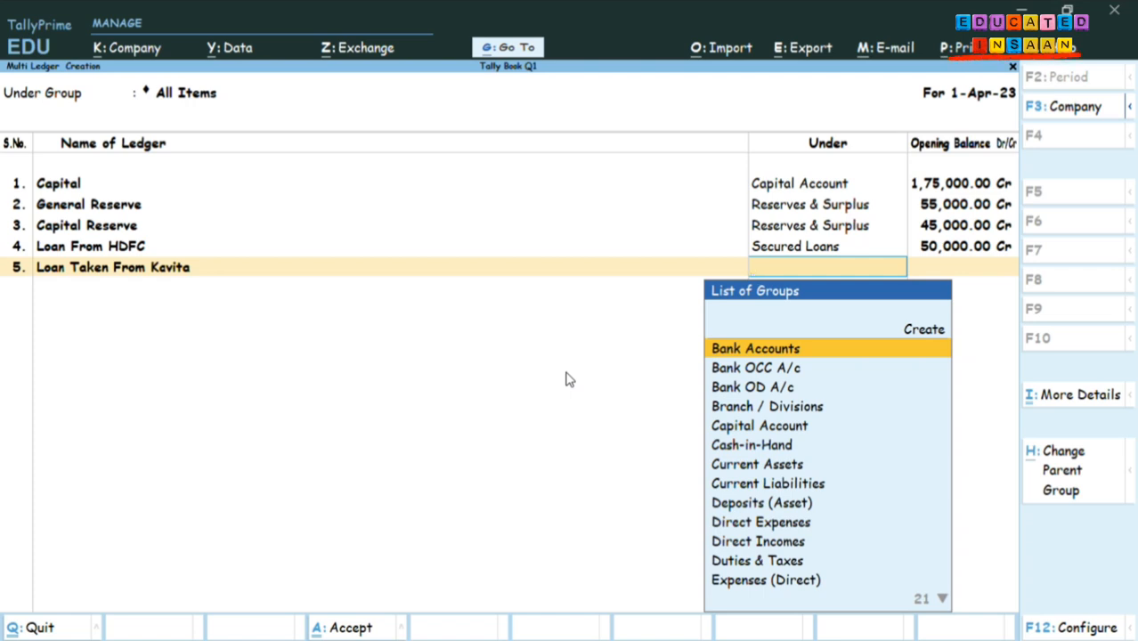
pyautogui.write('Is')
pyautogui.press('BackSpace')
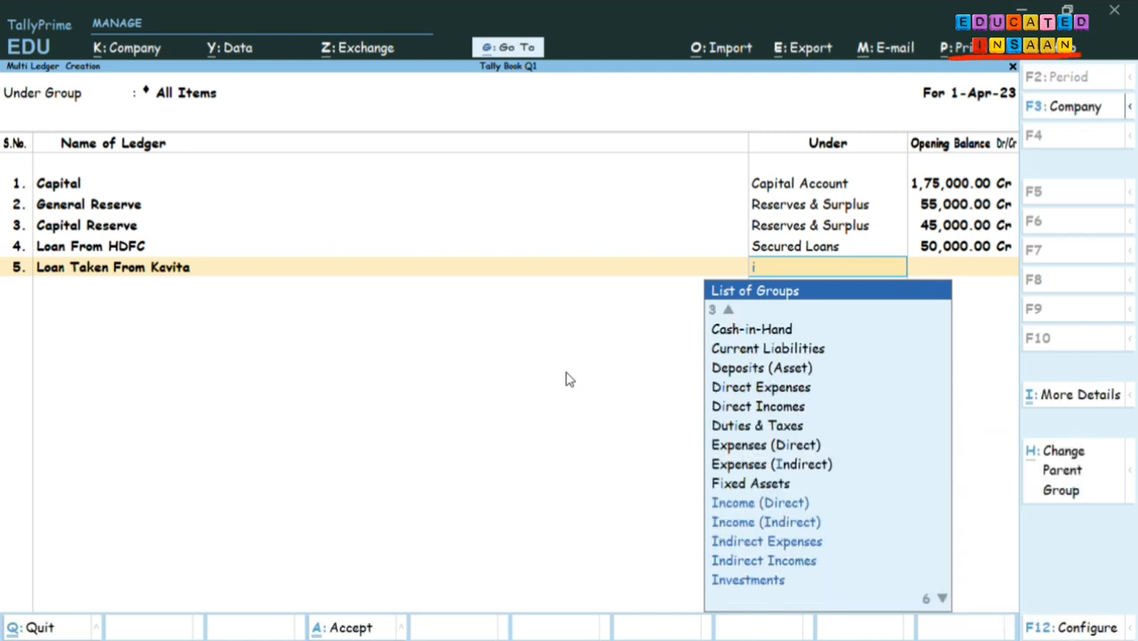
pyautogui.press('BackSpace')
pyautogui.write('un')
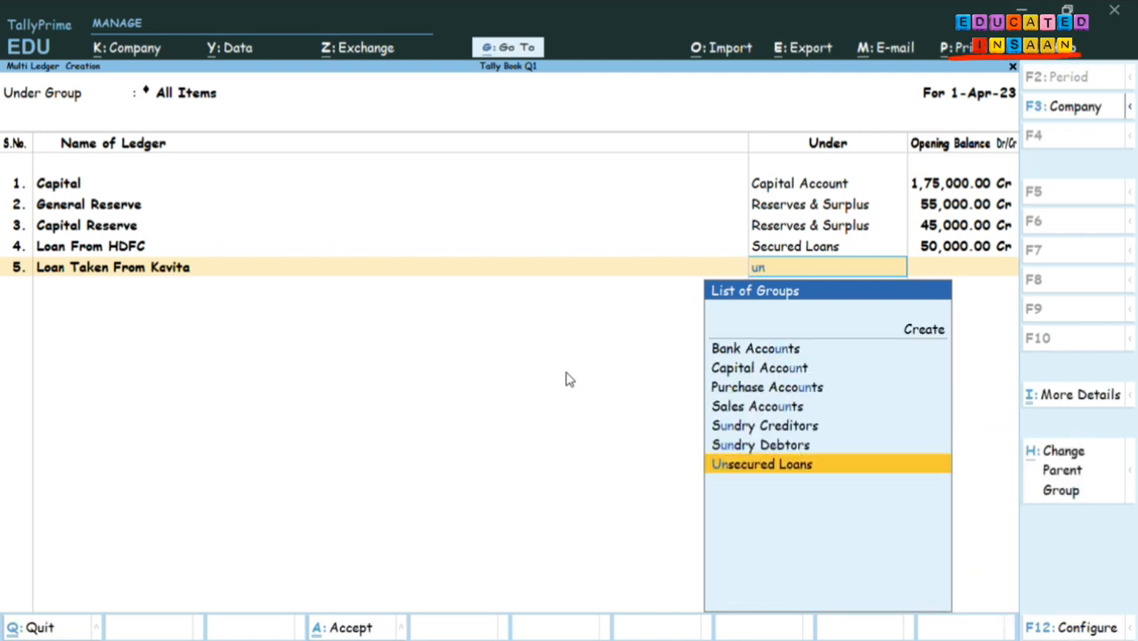
pyautogui.press('Return')
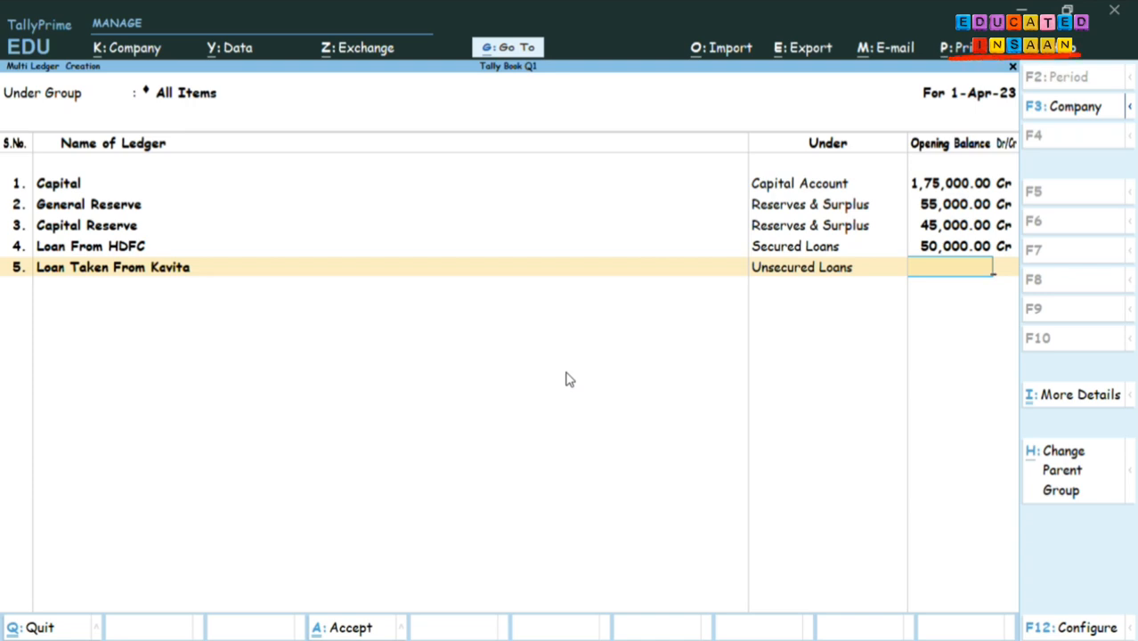
pyautogui.write('35000')
pyautogui.press('Return')
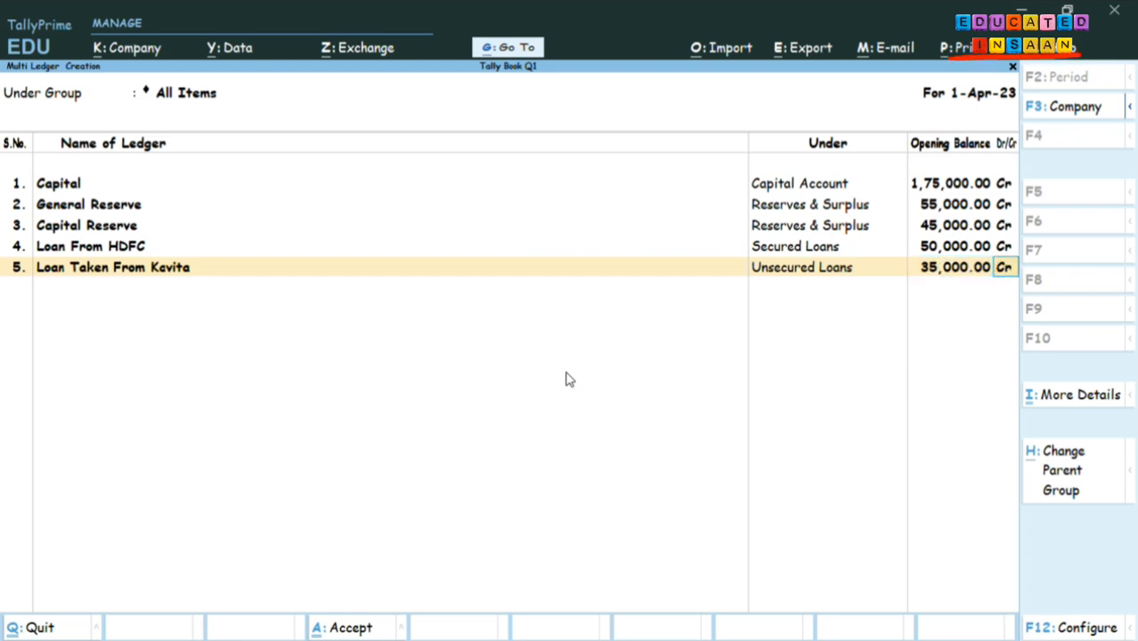
pyautogui.press('Return')
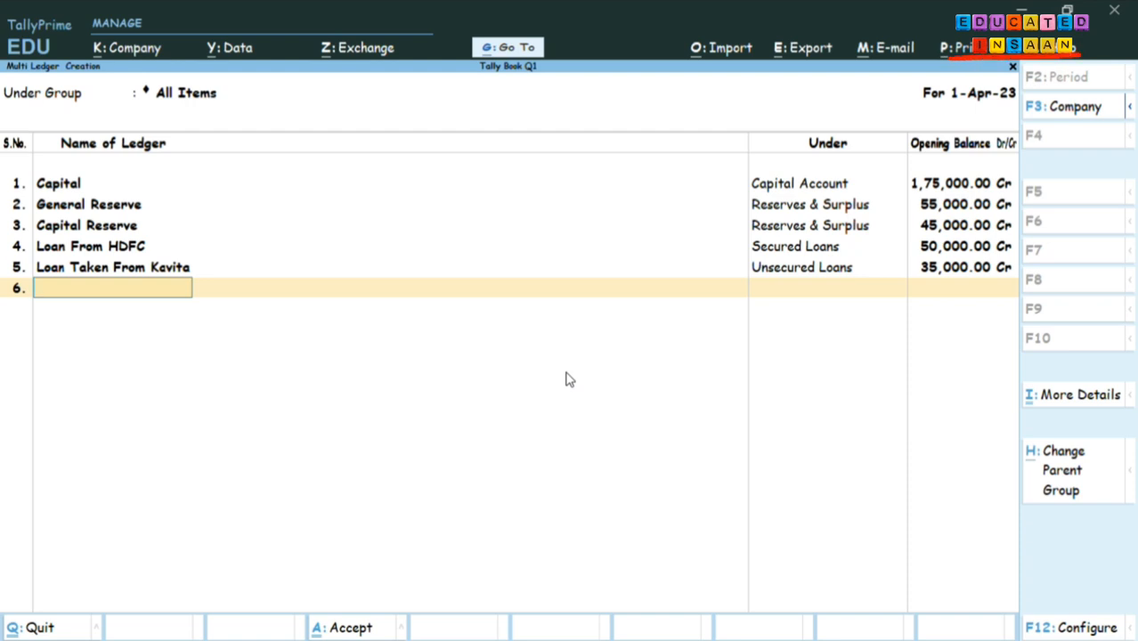
# Add the ledger O/D at Sbi under Bank OD A/c with an opening balance of 35,000 Cr.
pyautogui.write('O')
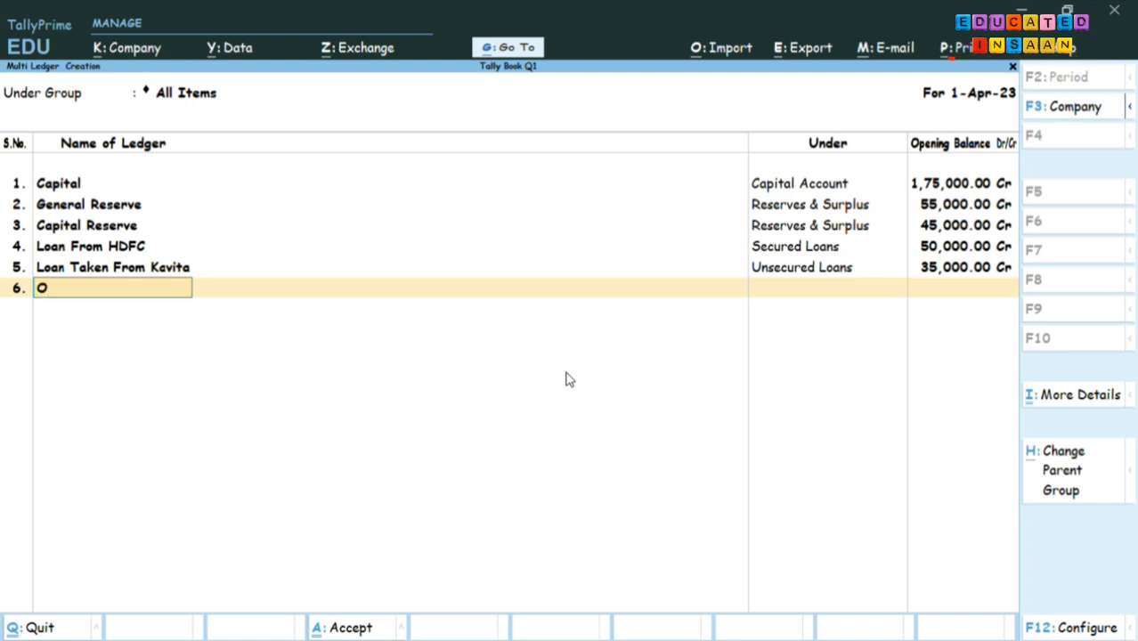
pyautogui.write('/')
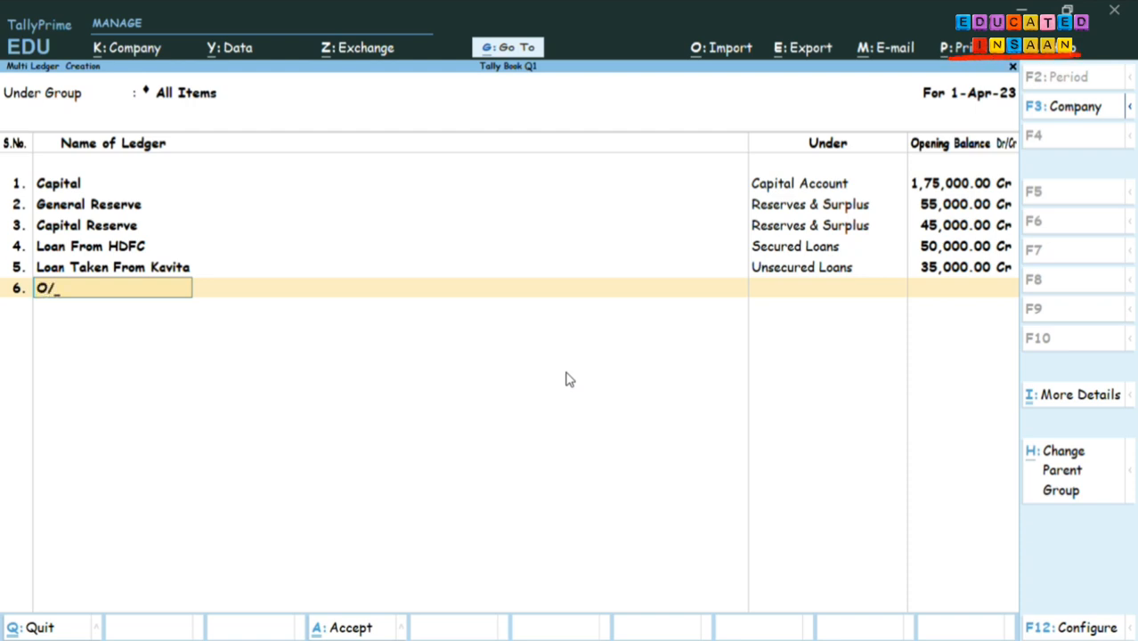
pyautogui.write('D at Sbi')
pyautogui.press('Return')
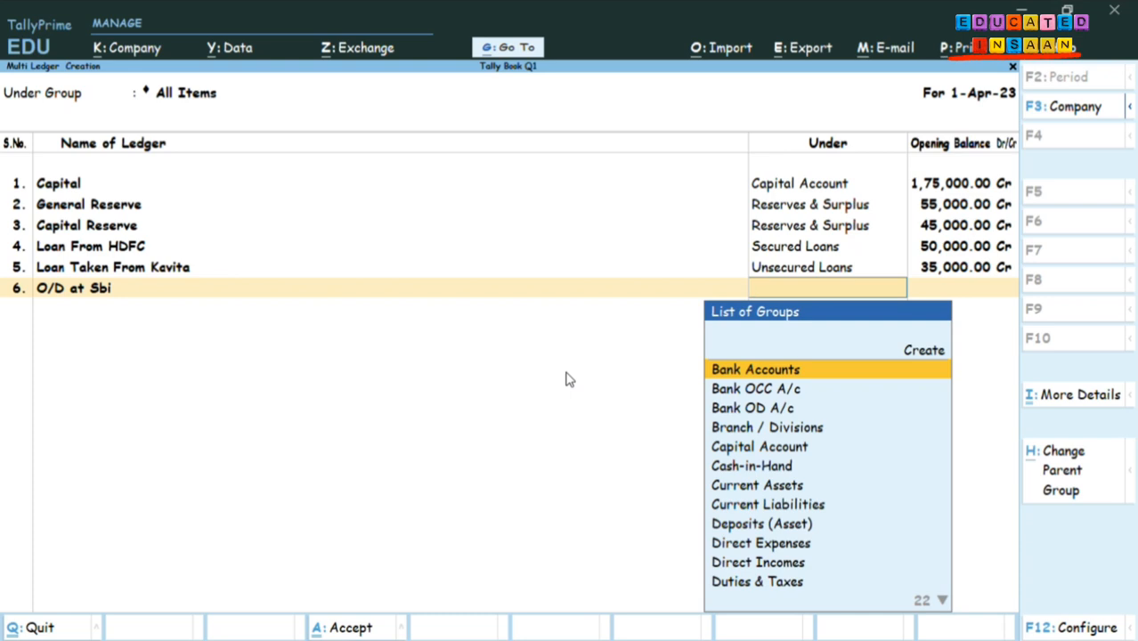
pyautogui.write('Ban')
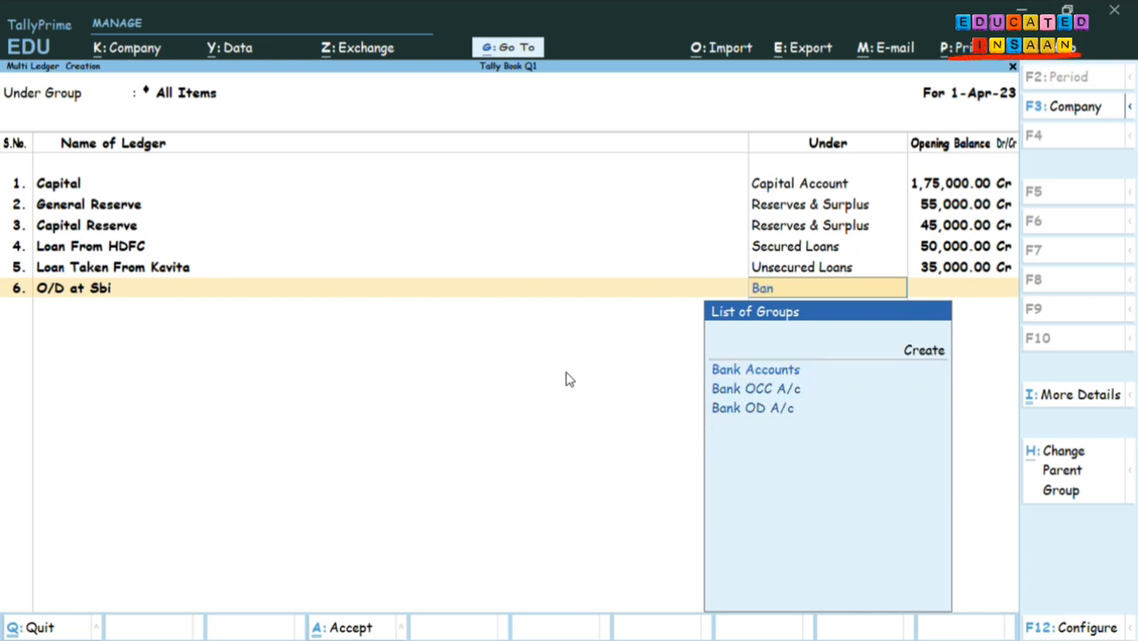
pyautogui.press('Down')
pyautogui.press('Down')
pyautogui.press('Down')
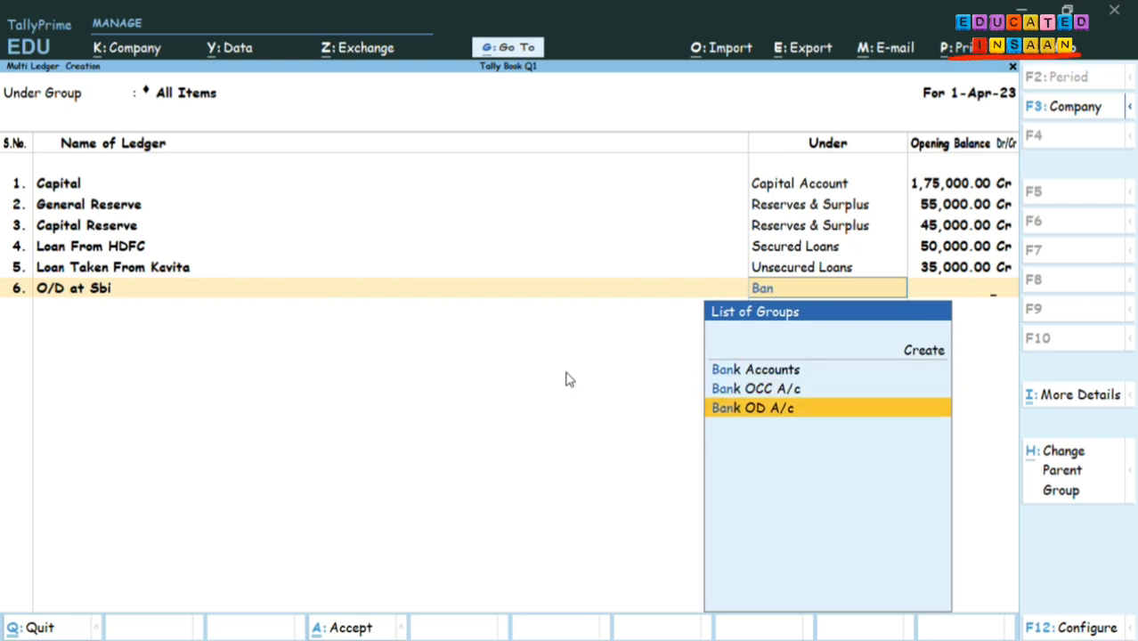
pyautogui.press('Return')
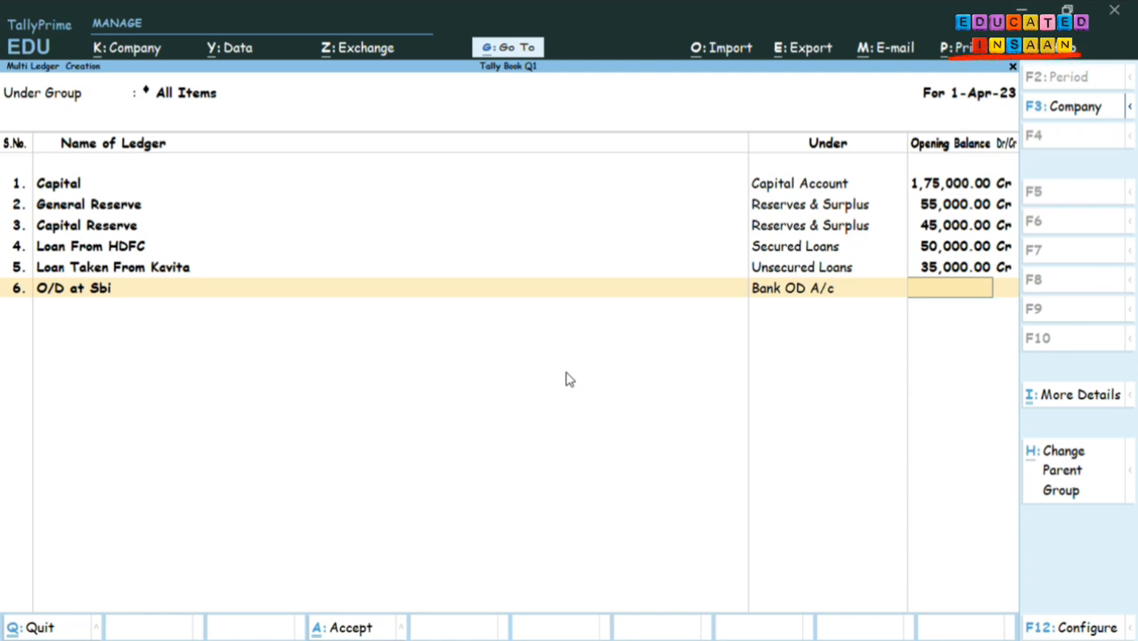
pyautogui.write('35000')
pyautogui.press('Return')
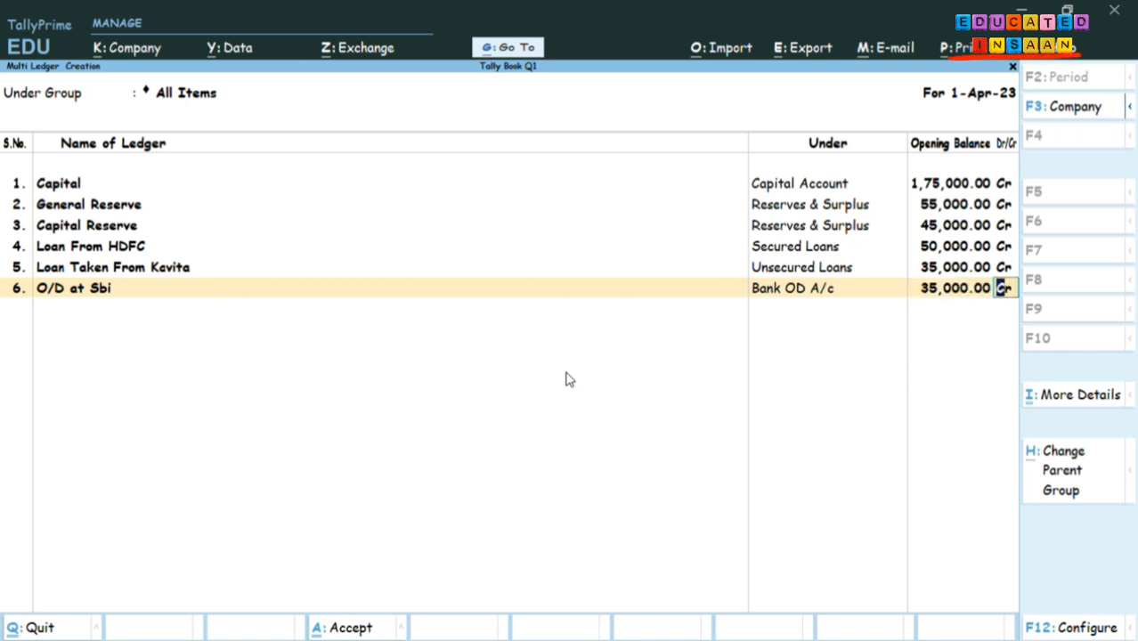
pyautogui.press('Return')
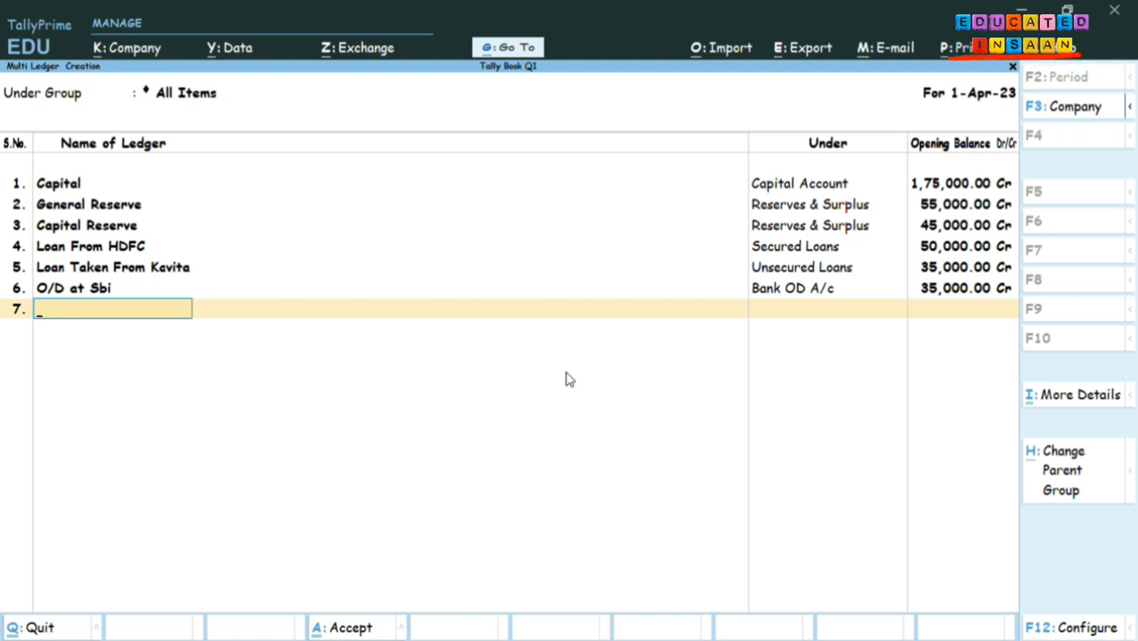
pyautogui.write('Building and')
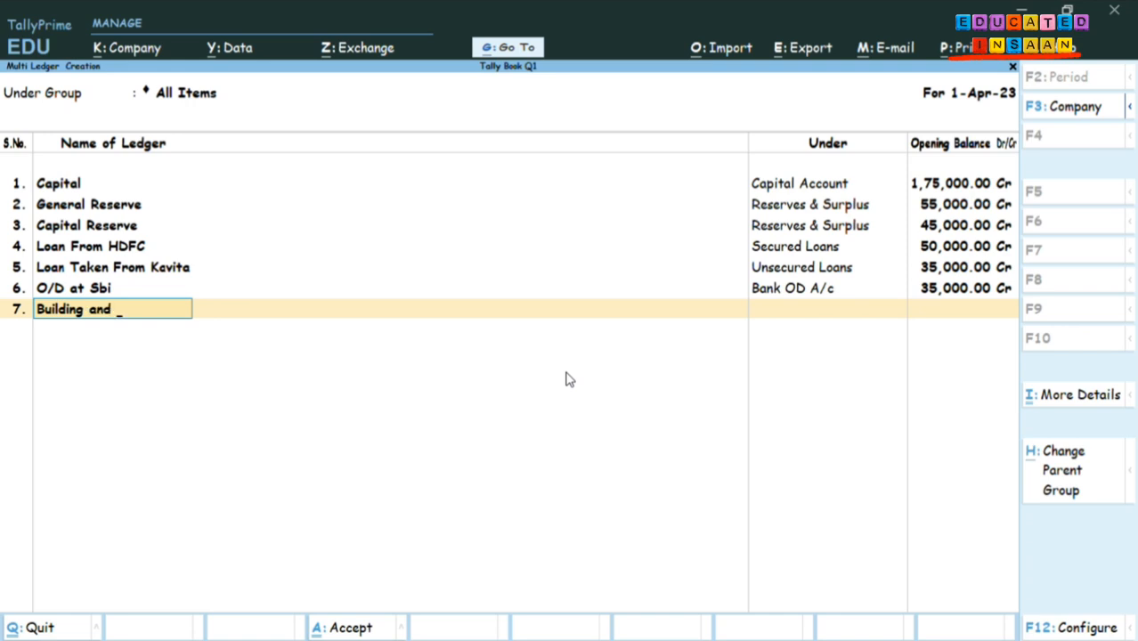
pyautogui.write(' Machinery')
pyautogui.press('Return')
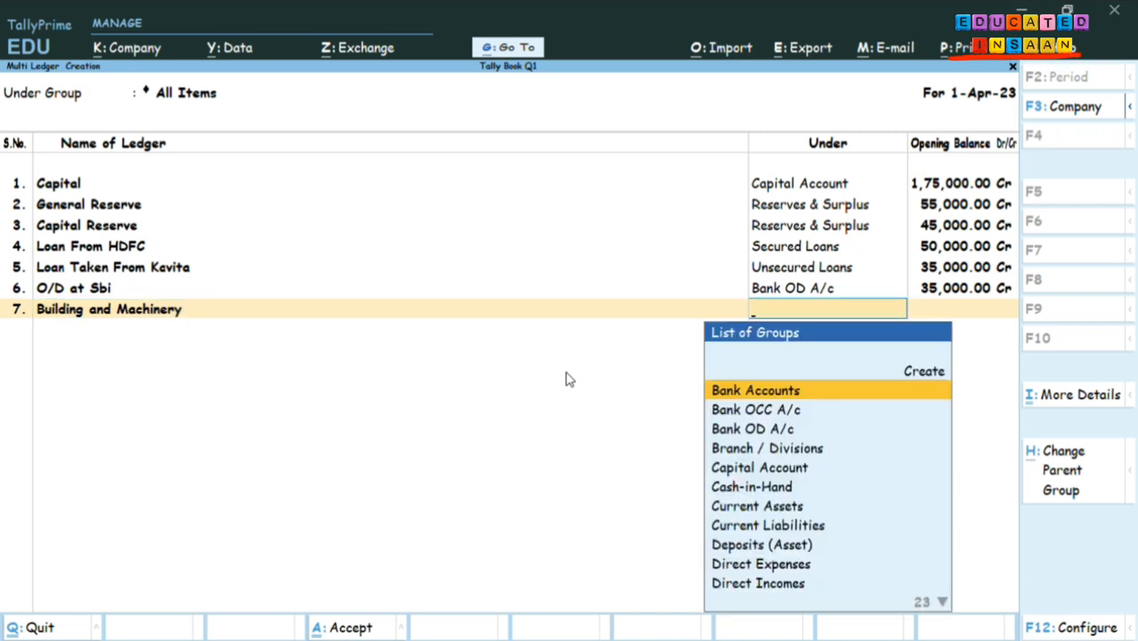
pyautogui.press('BackSpace')
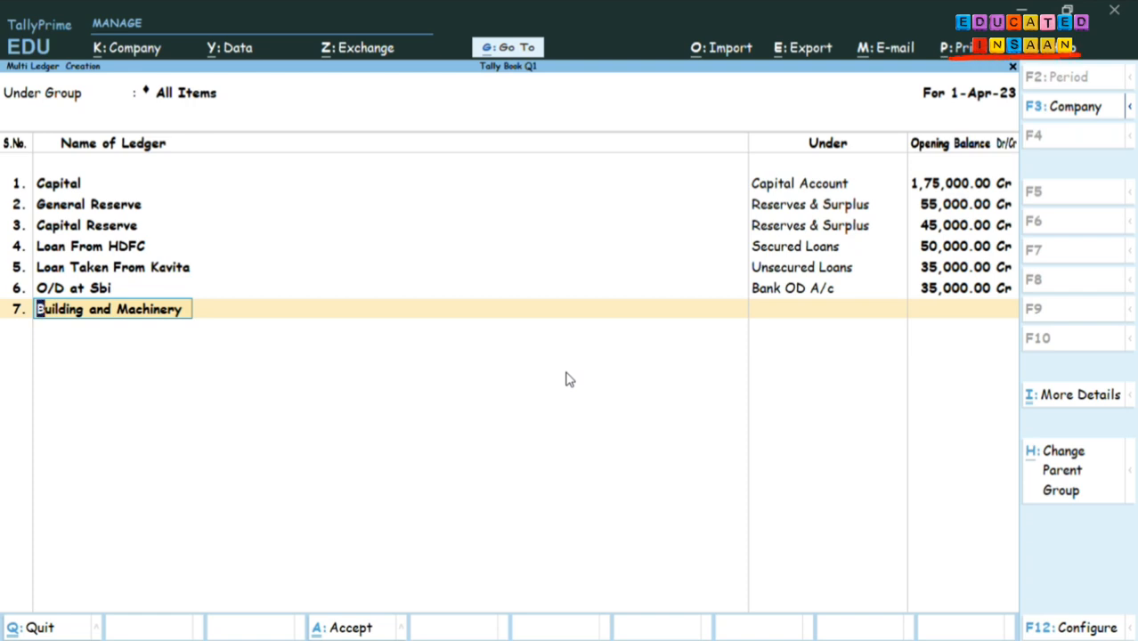
pyautogui.write('U')
pyautogui.press('Delete')
pyautogui.press('Delete')
pyautogui.press('Delete')
pyautogui.press('Delete')
pyautogui.press('Delete')
pyautogui.press('Delete')
pyautogui.press('Delete')
pyautogui.press('Delete')
pyautogui.press('Delete')
pyautogui.press('Delete')
pyautogui.press('Delete')
pyautogui.press('Delete')
pyautogui.press('Delete')
pyautogui.press('Delete')
pyautogui.press('Delete')
pyautogui.press('Delete')
pyautogui.press('Delete')
pyautogui.press('Delete')
pyautogui.press('Delete')
pyautogui.press('Delete')
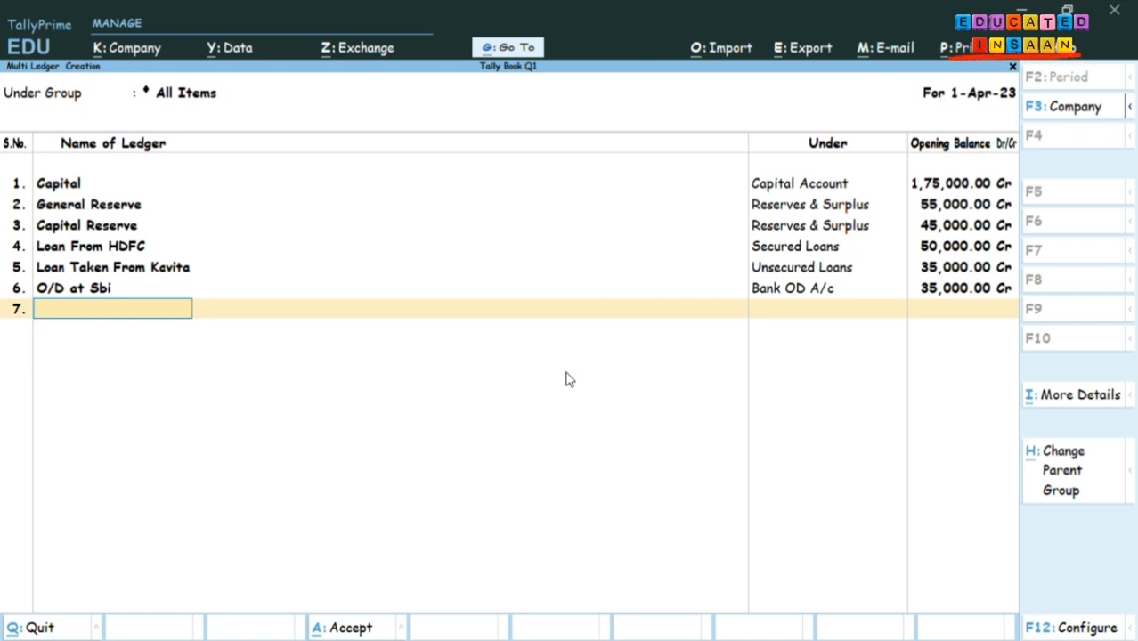
# Add the ledger Building under Fixed Assets with an opening balance of 2,00,000 Dr.
pyautogui.write('Building')
pyautogui.press('Return')
pyautogui.write('Fi')
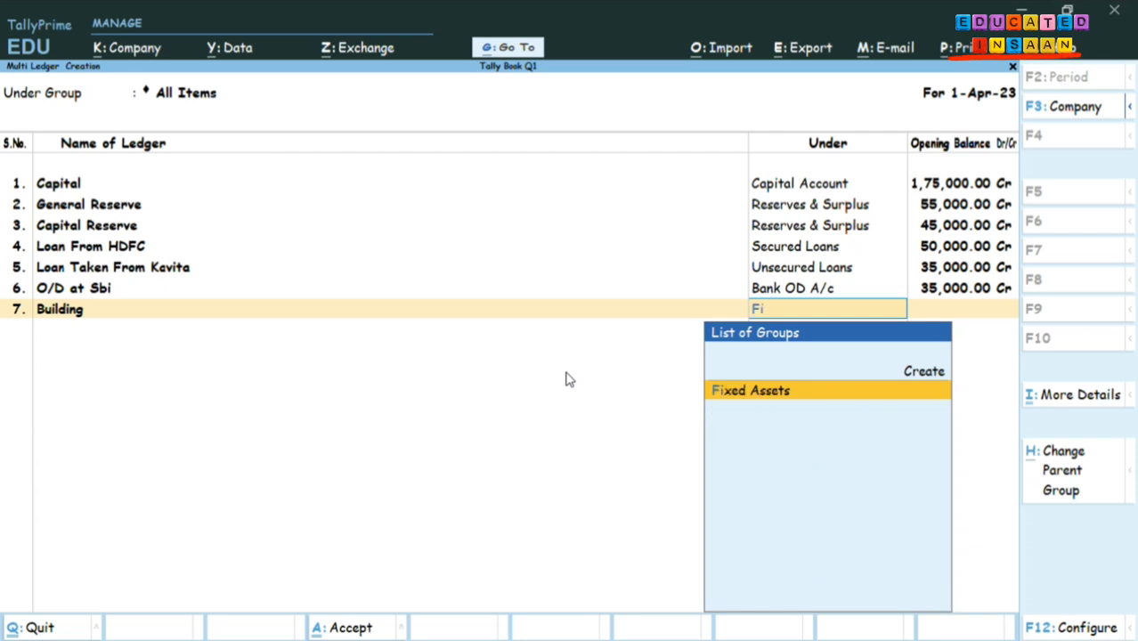
pyautogui.press('Return')
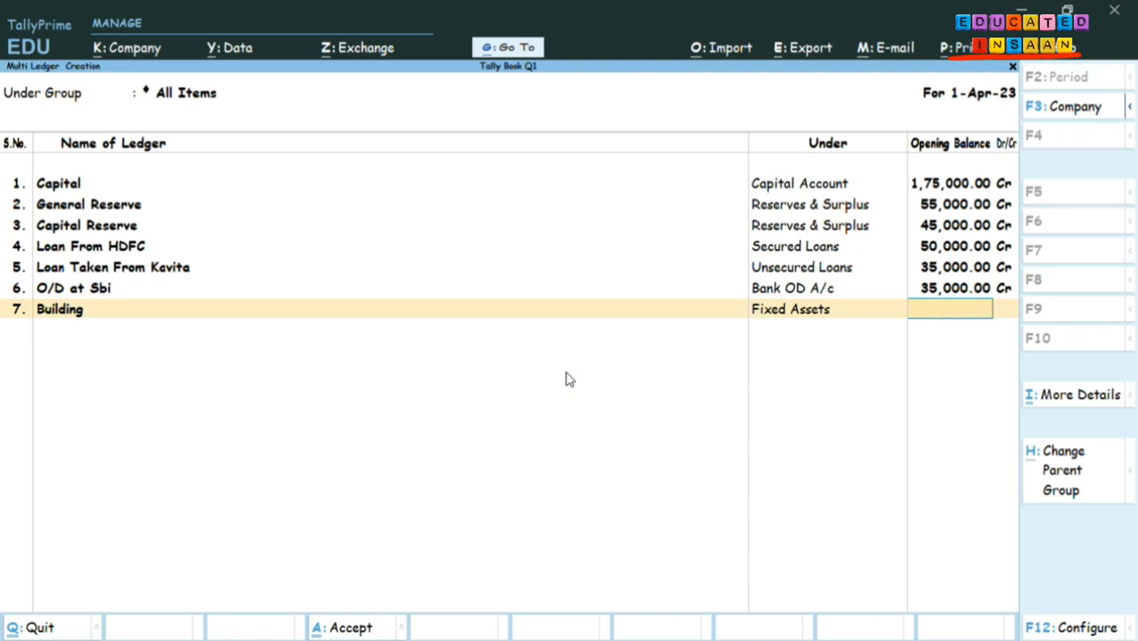
pyautogui.write('200000')
pyautogui.press('Return')
pyautogui.press('Return')
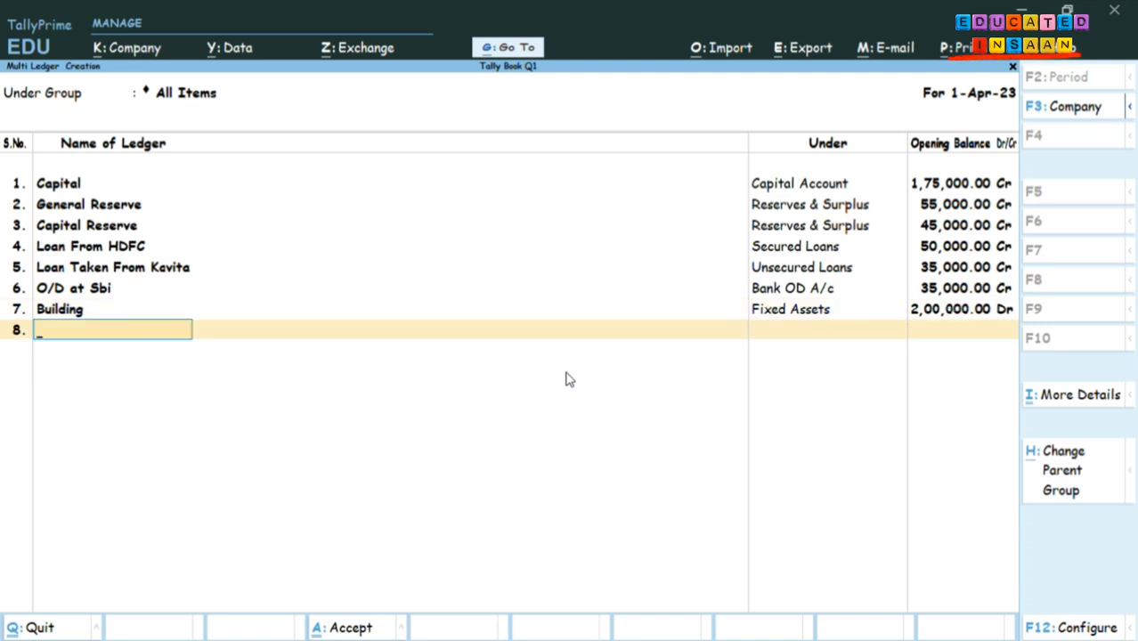
# Add the ledger Machinery under Fixed Assets with an opening balance of 1,50,000 Dr.
pyautogui.write('Machinery')
pyautogui.press('Return')
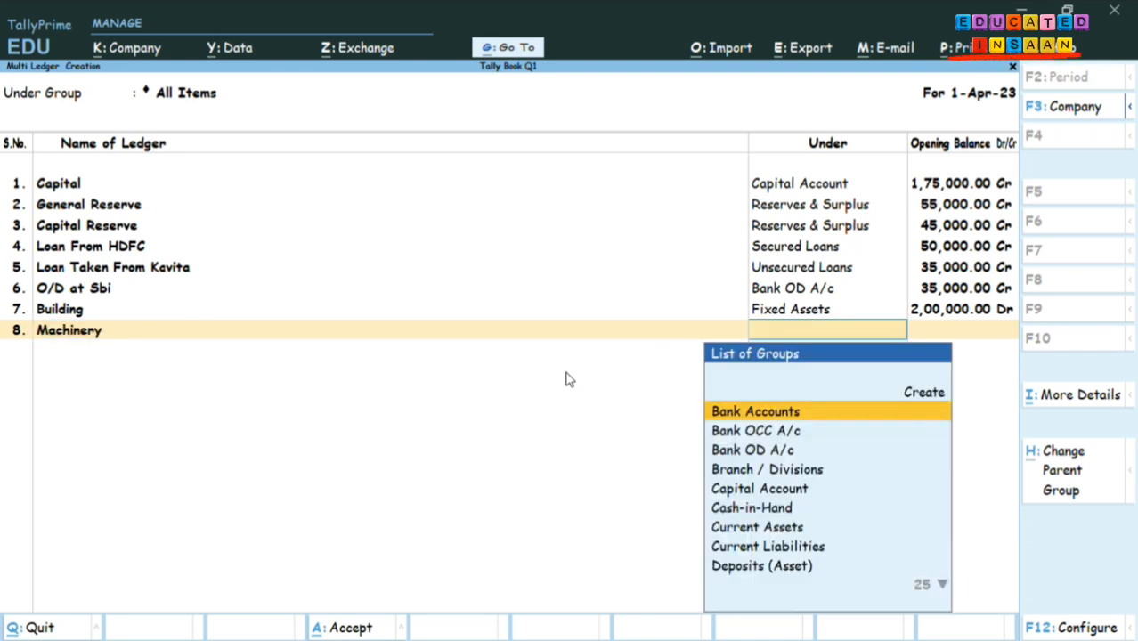
pyautogui.write('i')
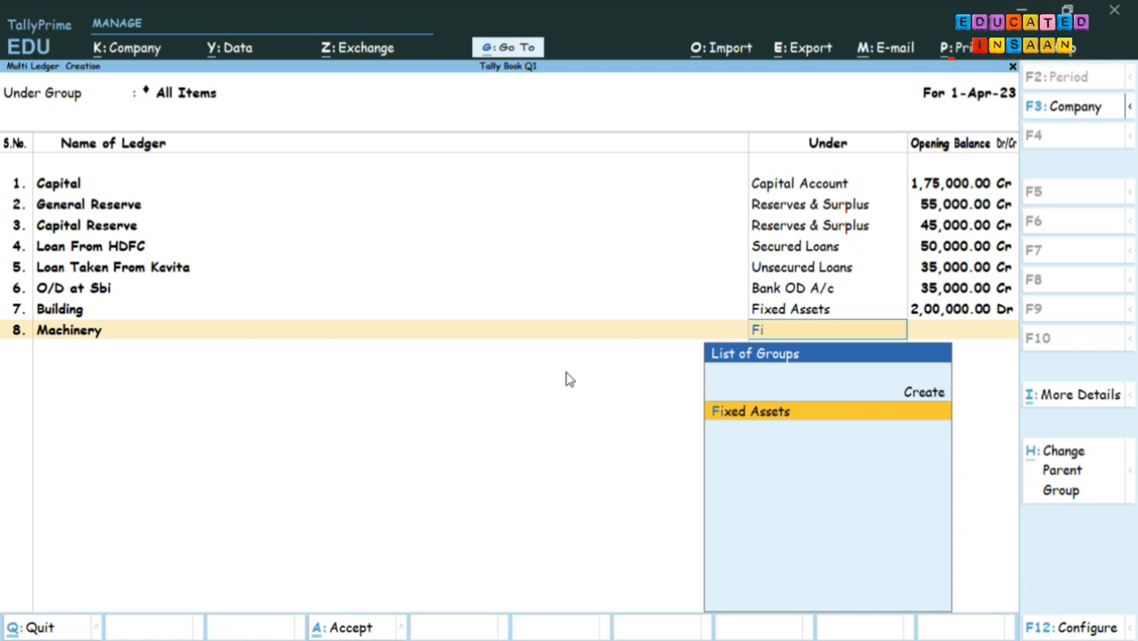
pyautogui.press('Return')
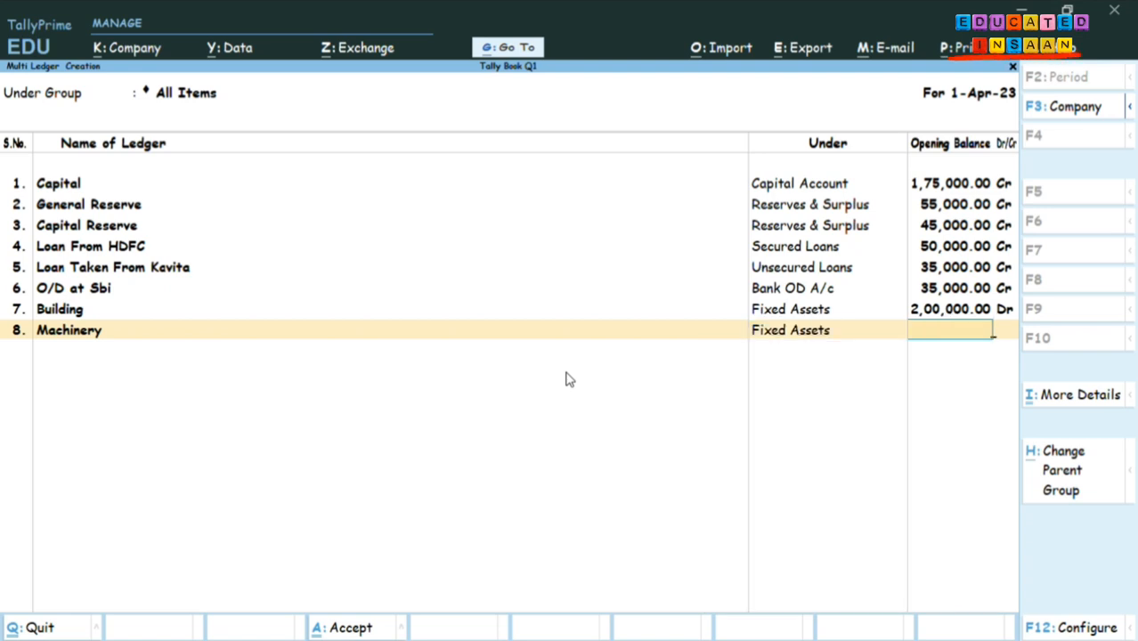
pyautogui.write('150000')
pyautogui.press('Return')
pyautogui.press('Return')
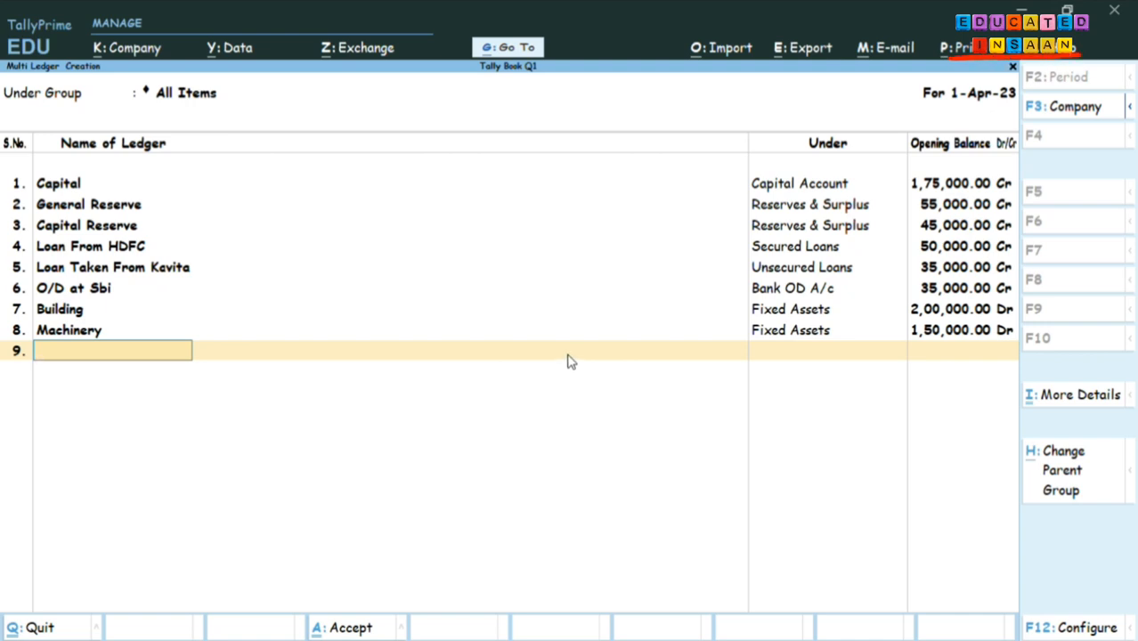
# Add the ledger Debentures at ABN Amro under Investments with an opening balance of 55,000 Dr.
pyautogui.write('Debentures a')
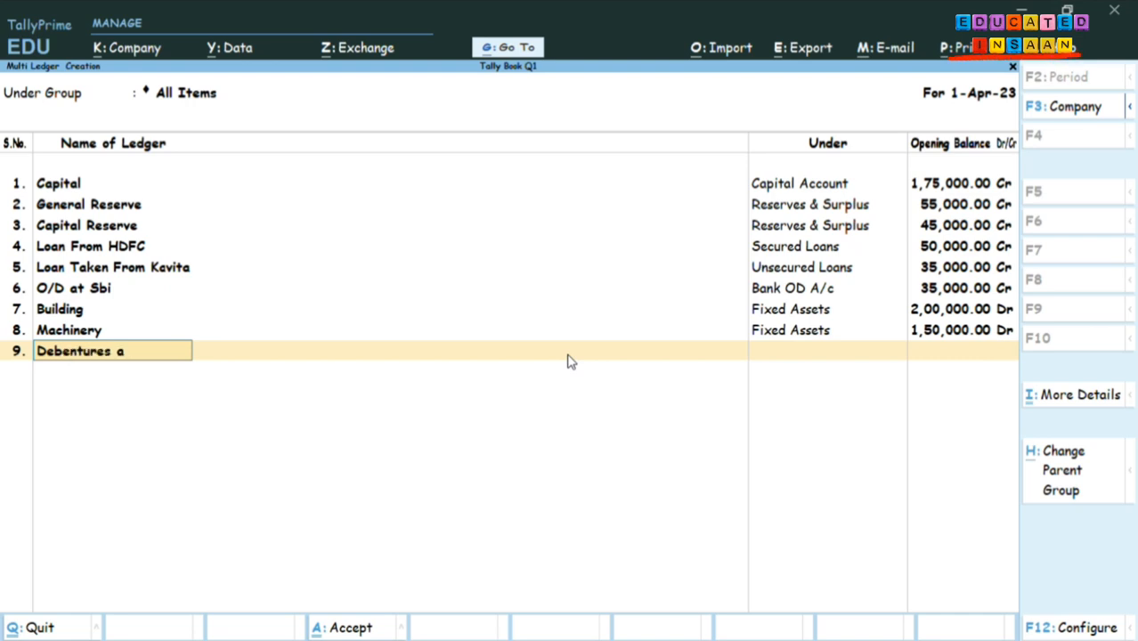
pyautogui.write('t ABN Amro')
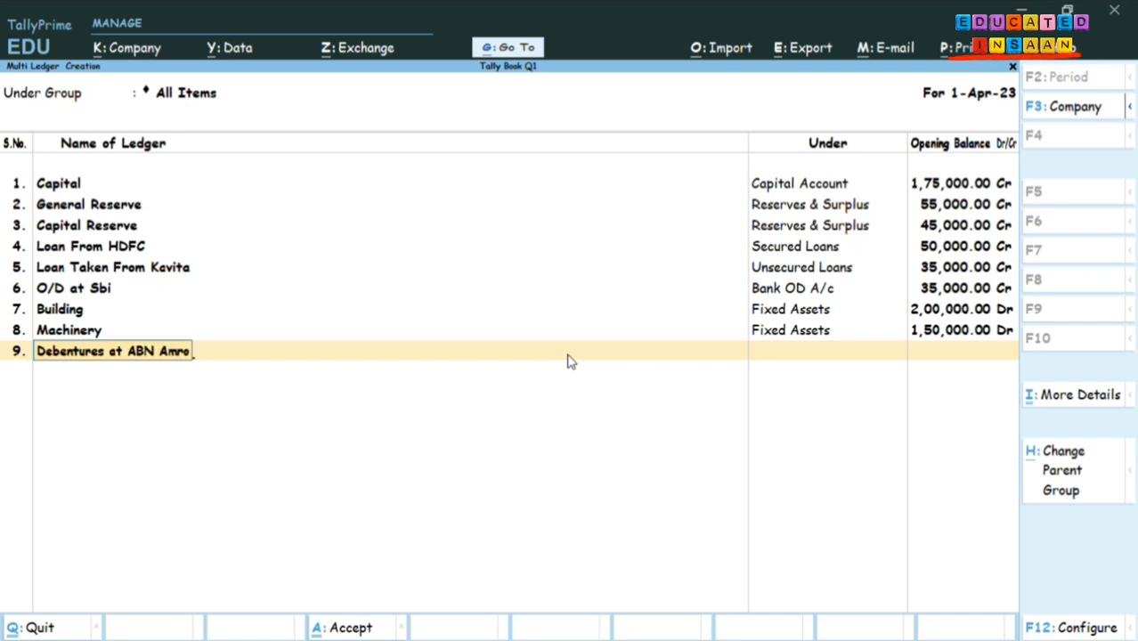
pyautogui.press('Return')
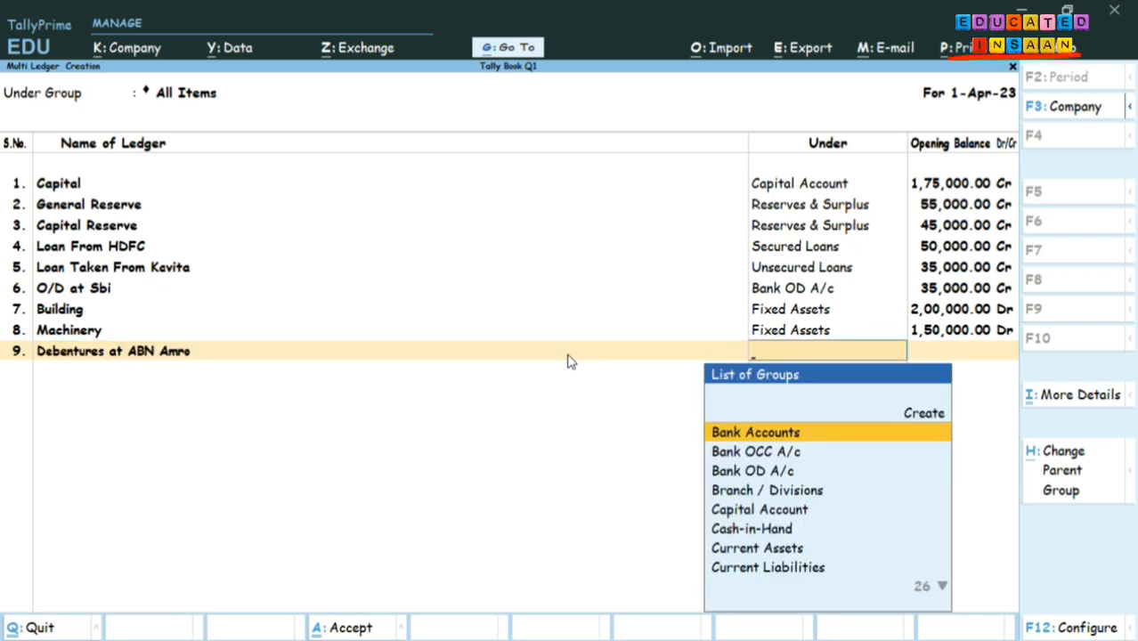
pyautogui.write('In')
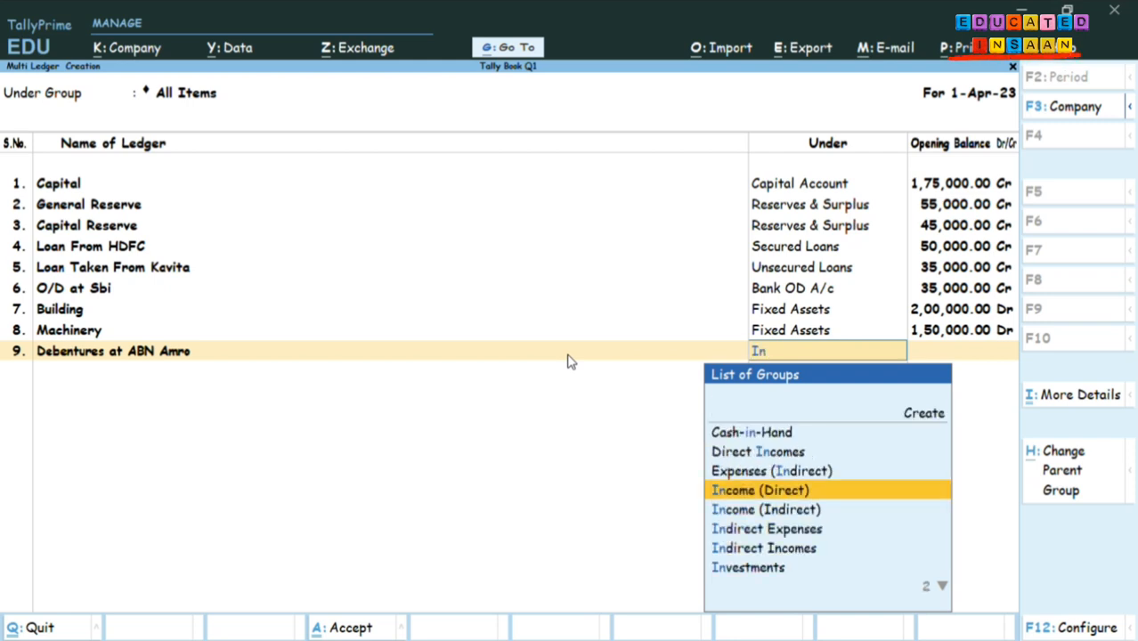
pyautogui.press('Down')
pyautogui.press('Down')
pyautogui.press('Down')
pyautogui.press('Down')
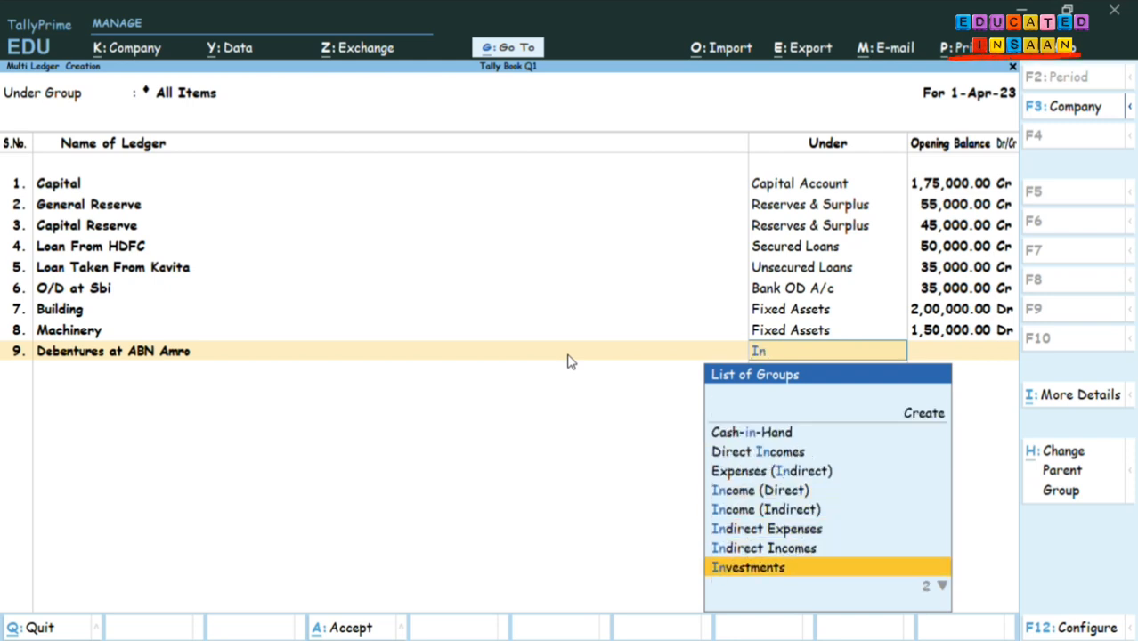
pyautogui.press('Return')
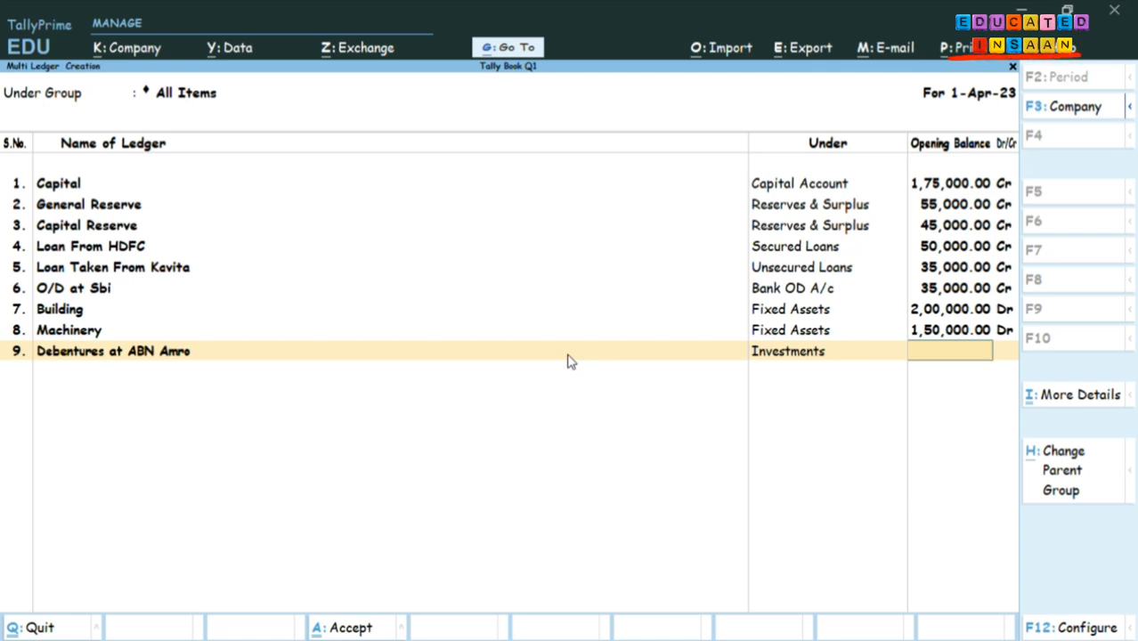
pyautogui.write('55000')
pyautogui.press('Return')
pyautogui.press('Return')
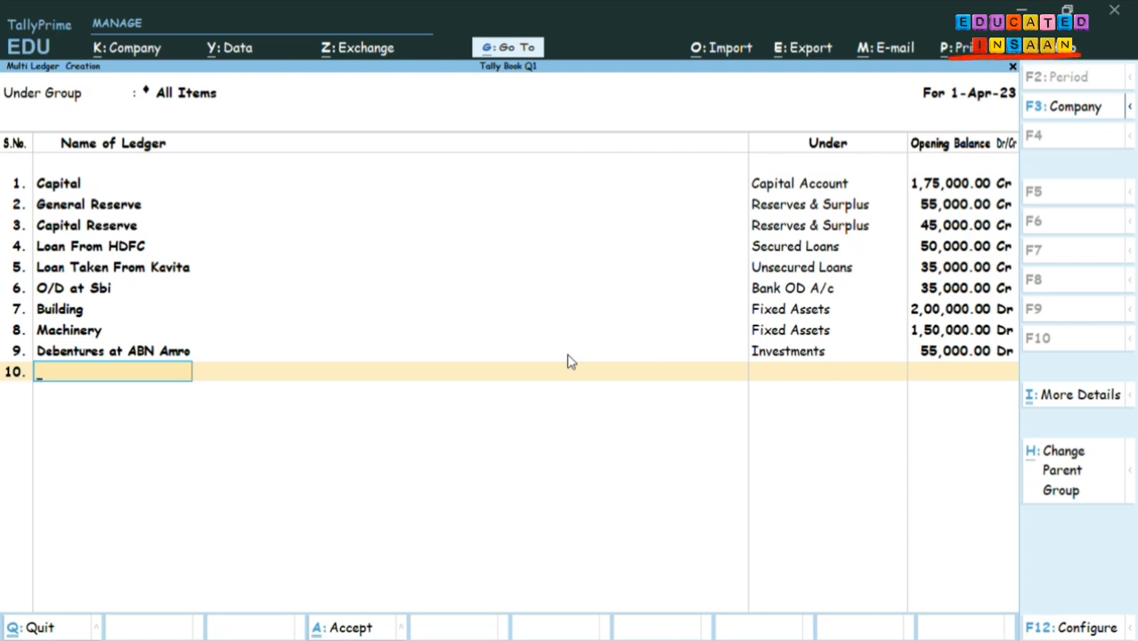
# Add the ledger Sbi Bank under Bank Accounts with an opening balance of 3,25,000 Dr and save the created ledgers.
pyautogui.write('Sbi bank')
pyautogui.press('Return')
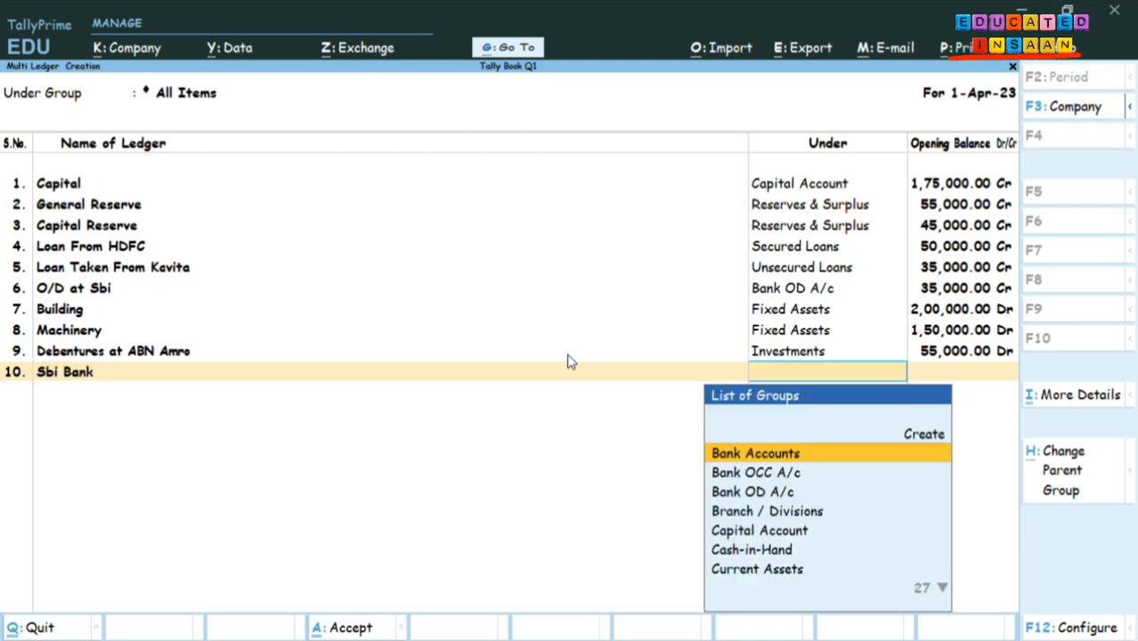
pyautogui.write('B')
pyautogui.press('Down')
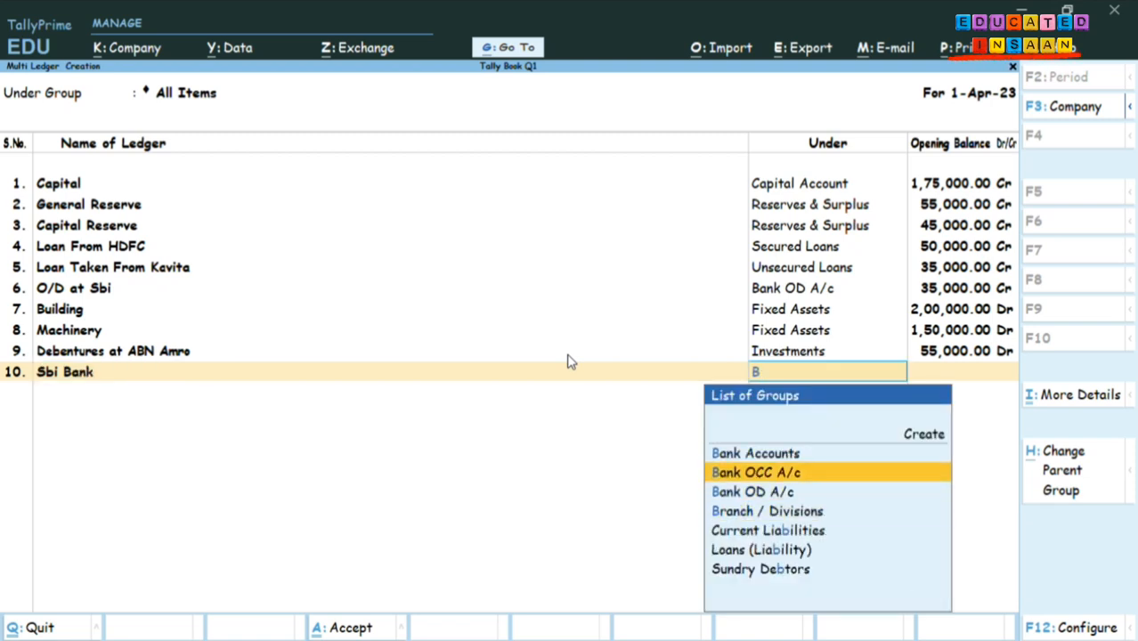
pyautogui.press('Up')
pyautogui.press('Return')
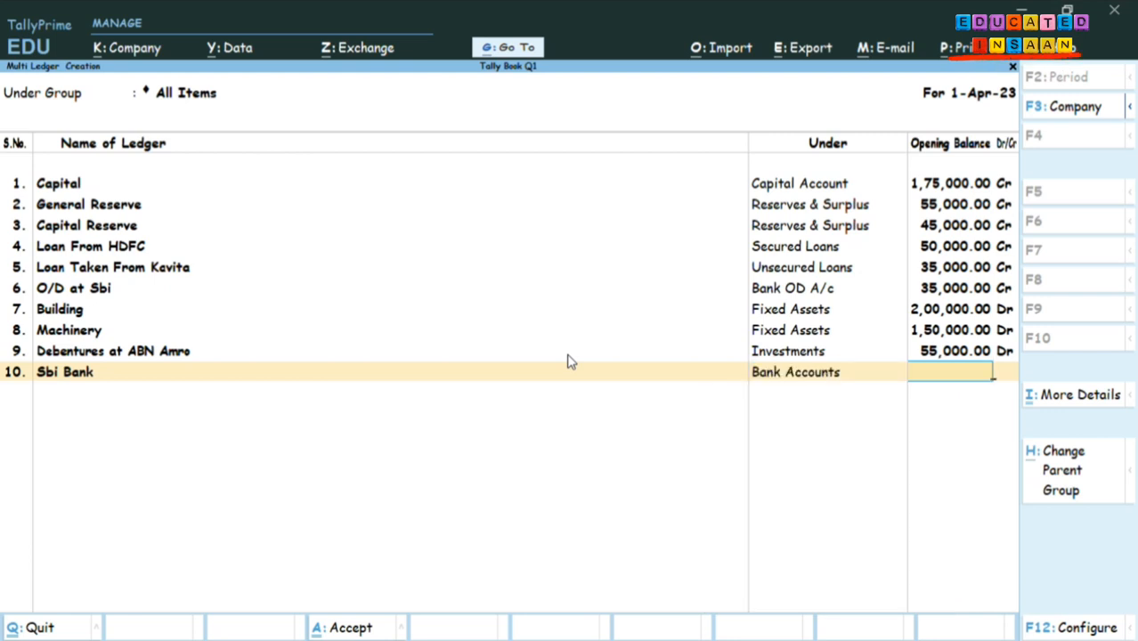
pyautogui.write('325000')
pyautogui.press('Return')
pyautogui.press('Return')
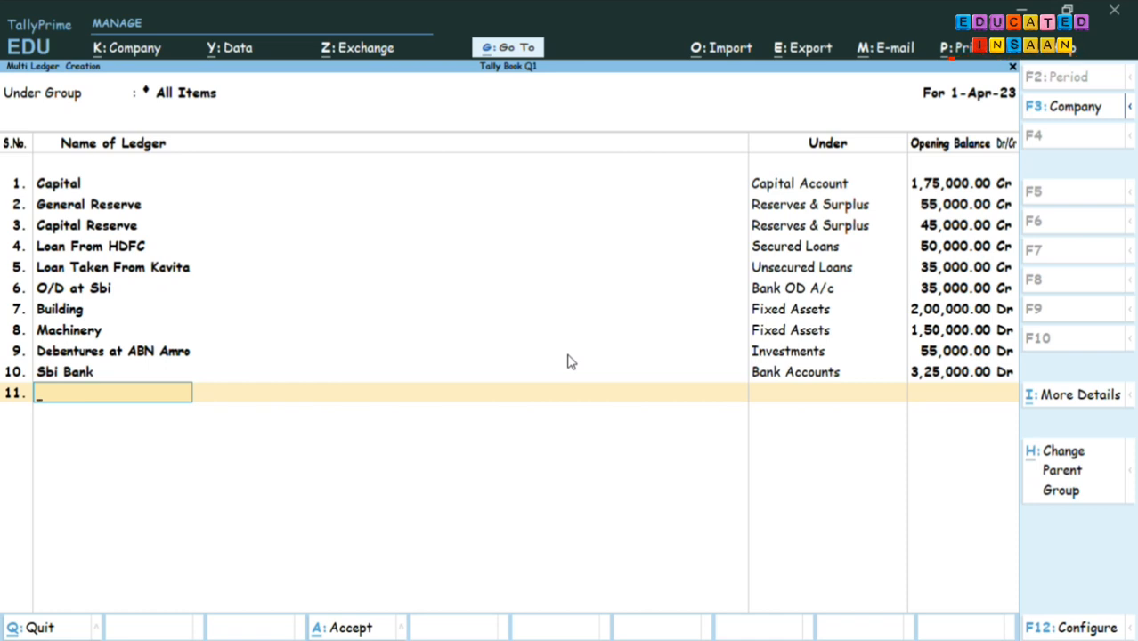
pyautogui.press('Return')
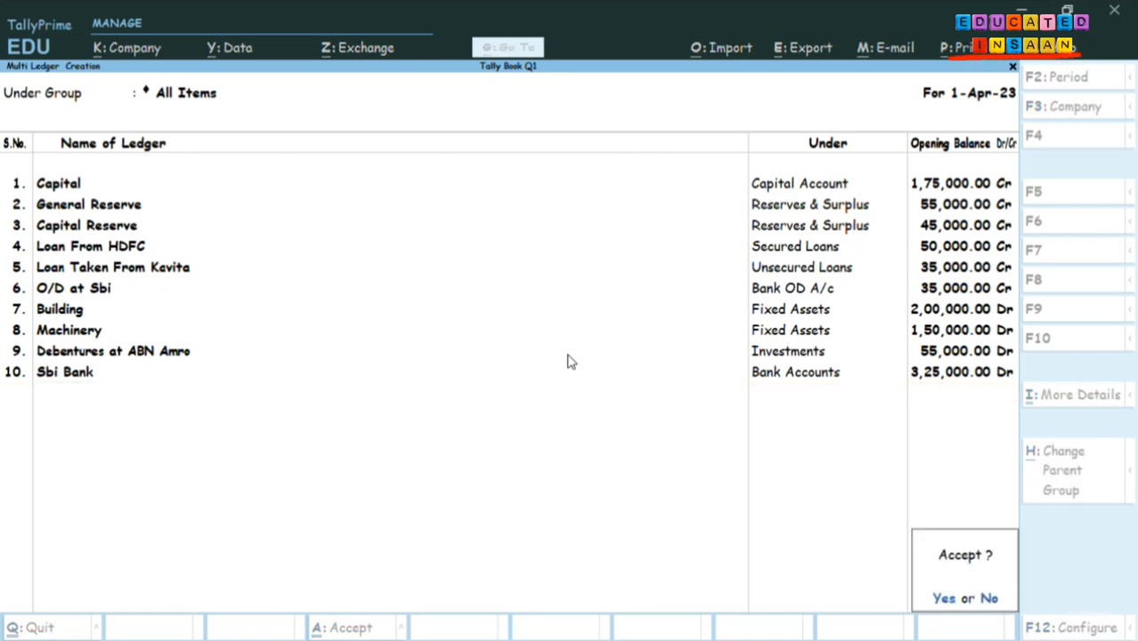
pyautogui.press('Return')
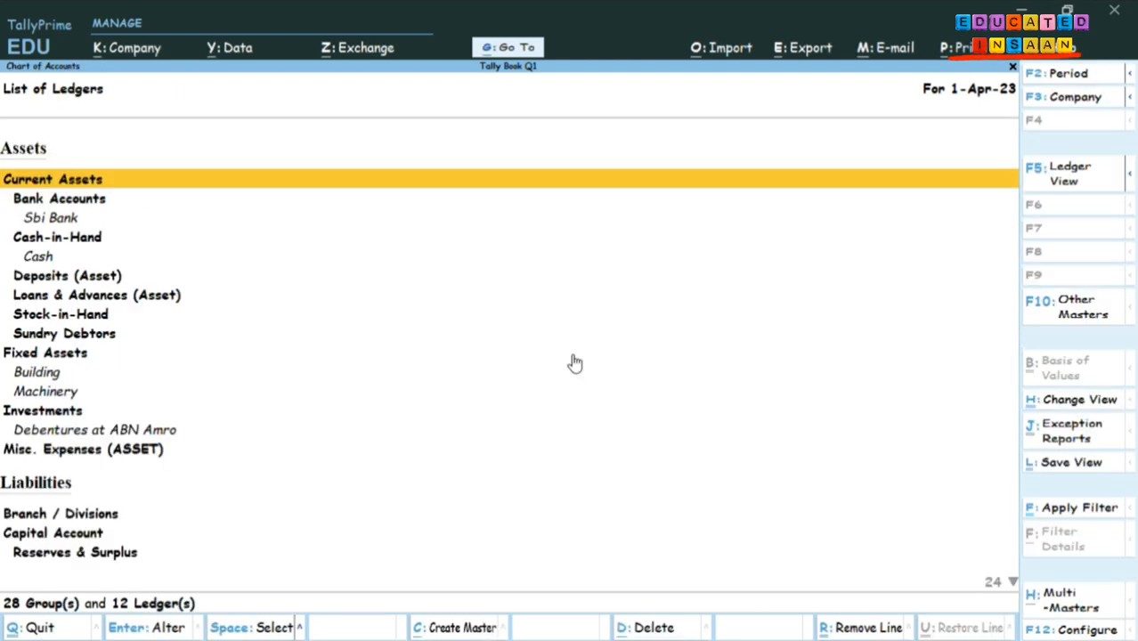
pyautogui.press('alt')
pyautogui.hotkey('alt', 'h')
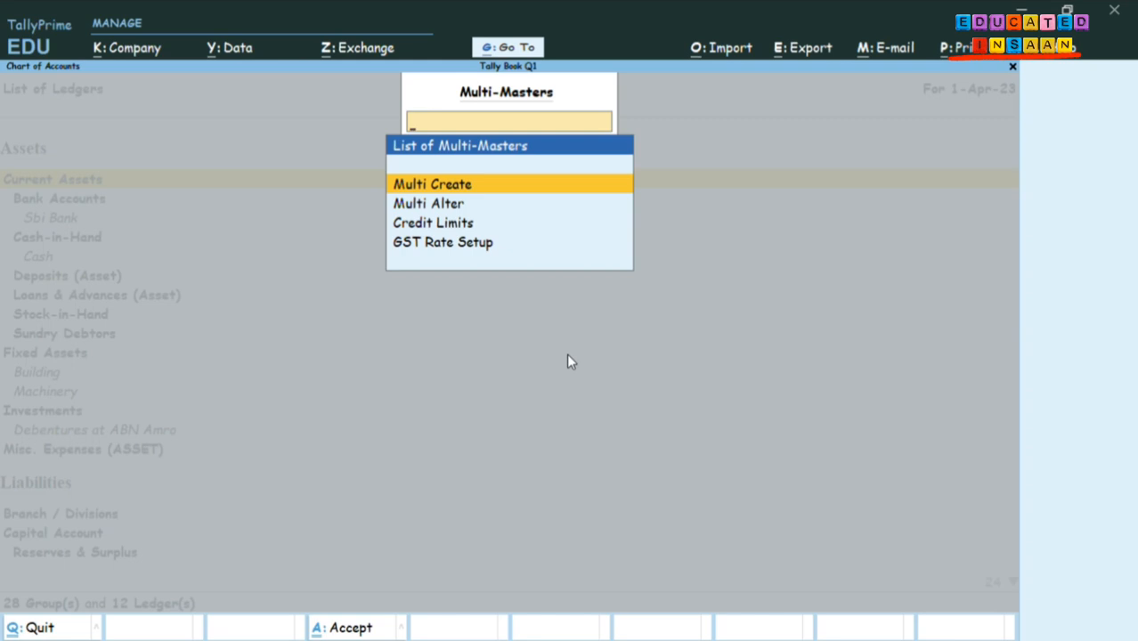
pyautogui.press('Return')
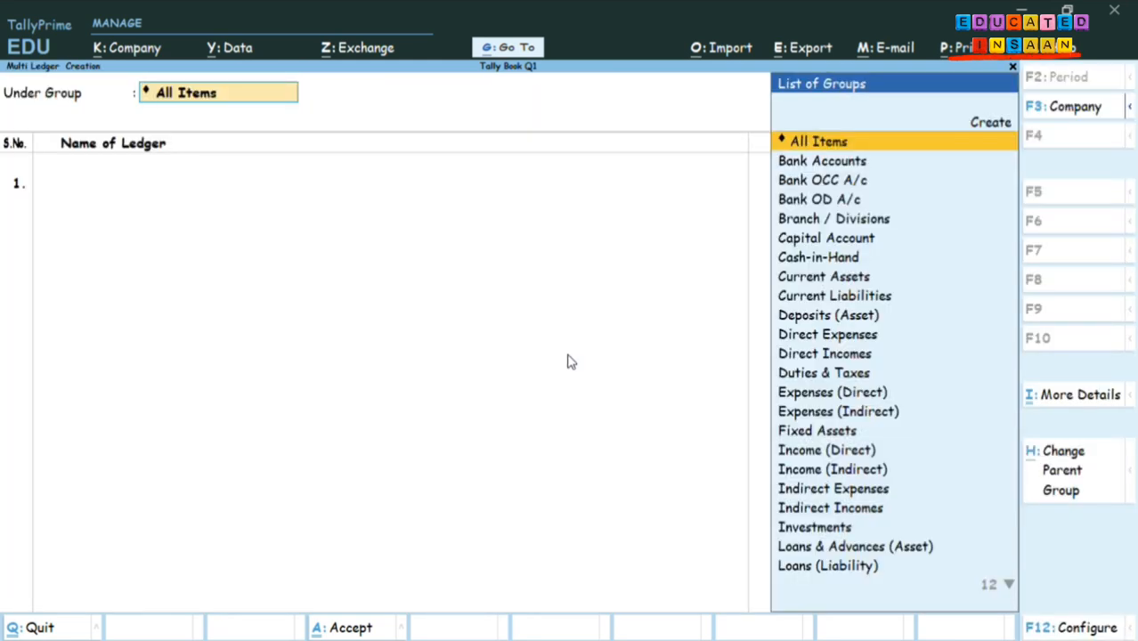
pyautogui.press('Escape')
pyautogui.press('Escape')
pyautogui.press('Return')
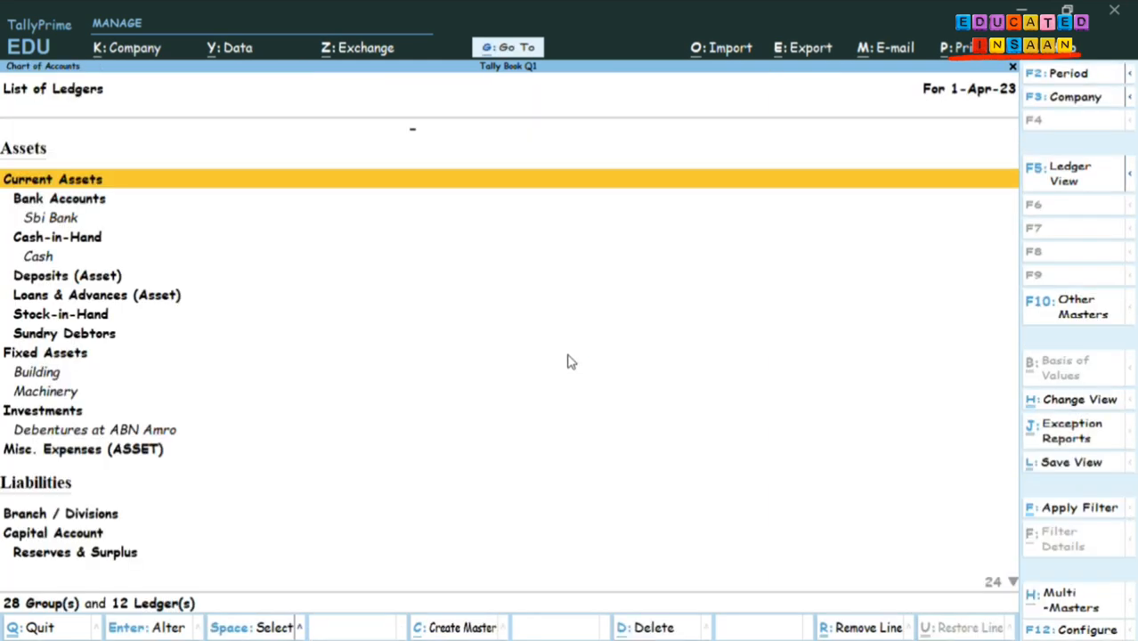
pyautogui.press('Escape')
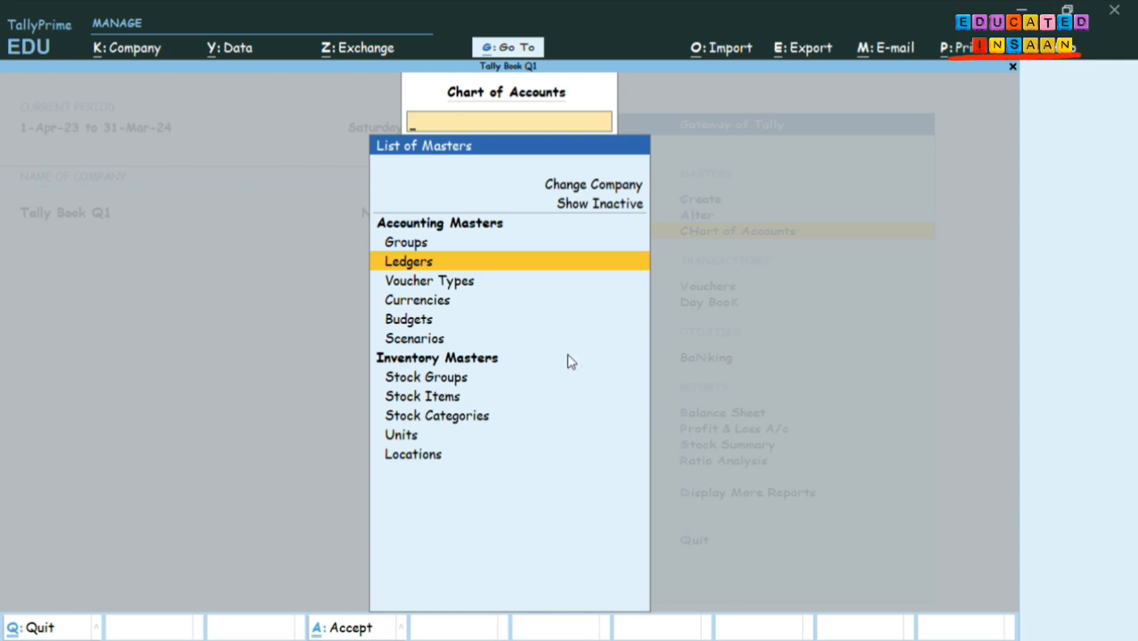
pyautogui.press('Return')
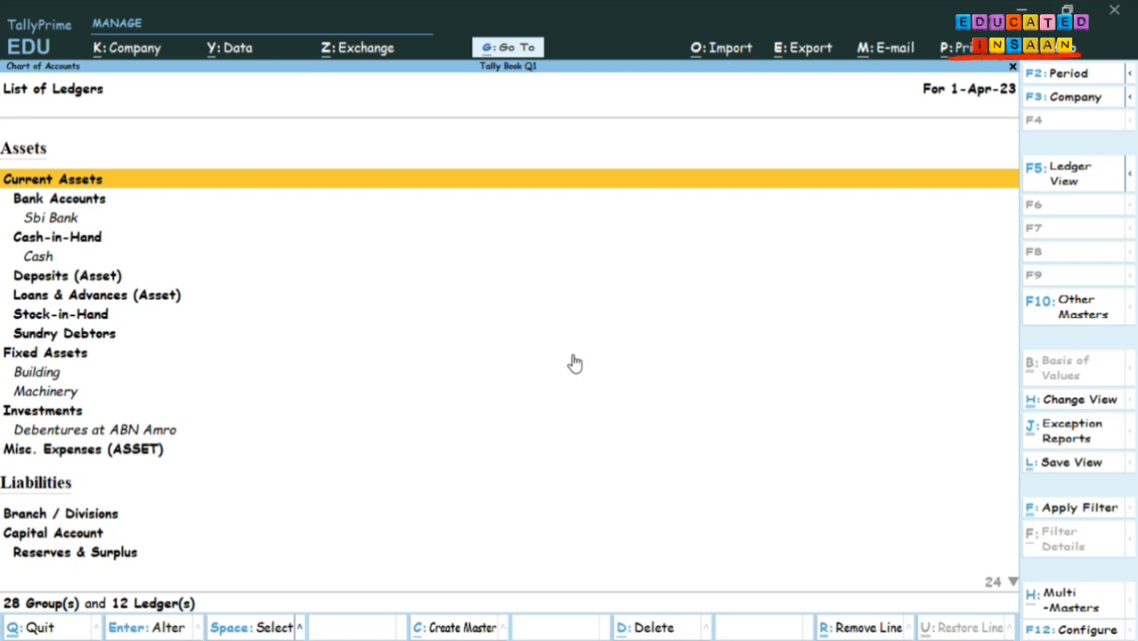
# Open the multi-ledger alteration of the company's ledgers for All Items.
pyautogui.hotkey('ctrl', 'h')
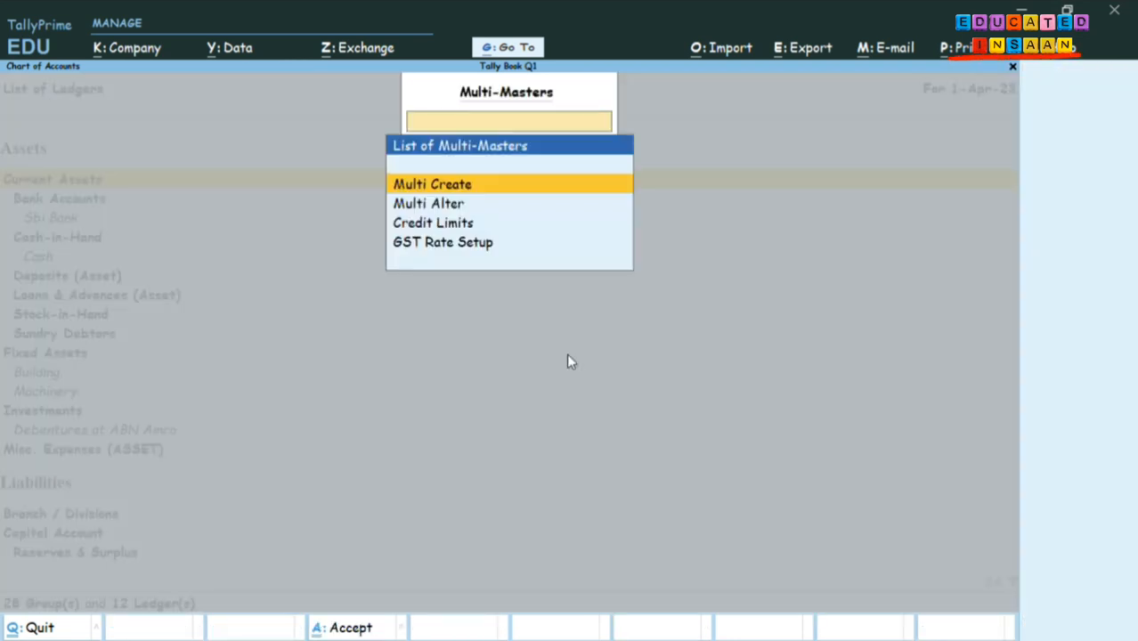
pyautogui.press('Down')
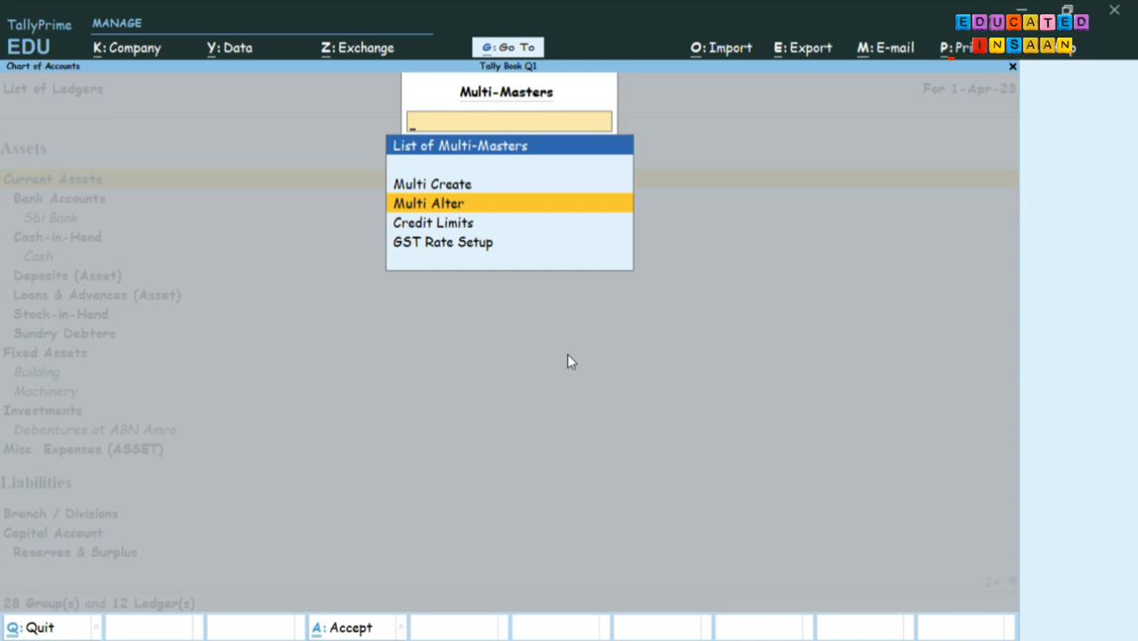
pyautogui.press('Return')
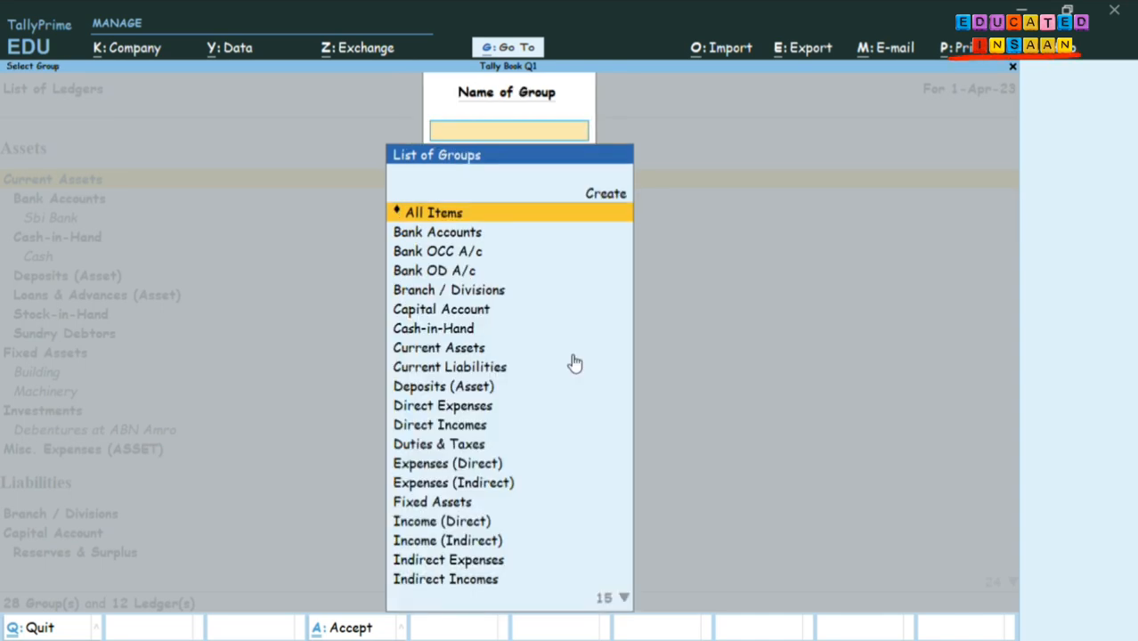
pyautogui.press('Return')
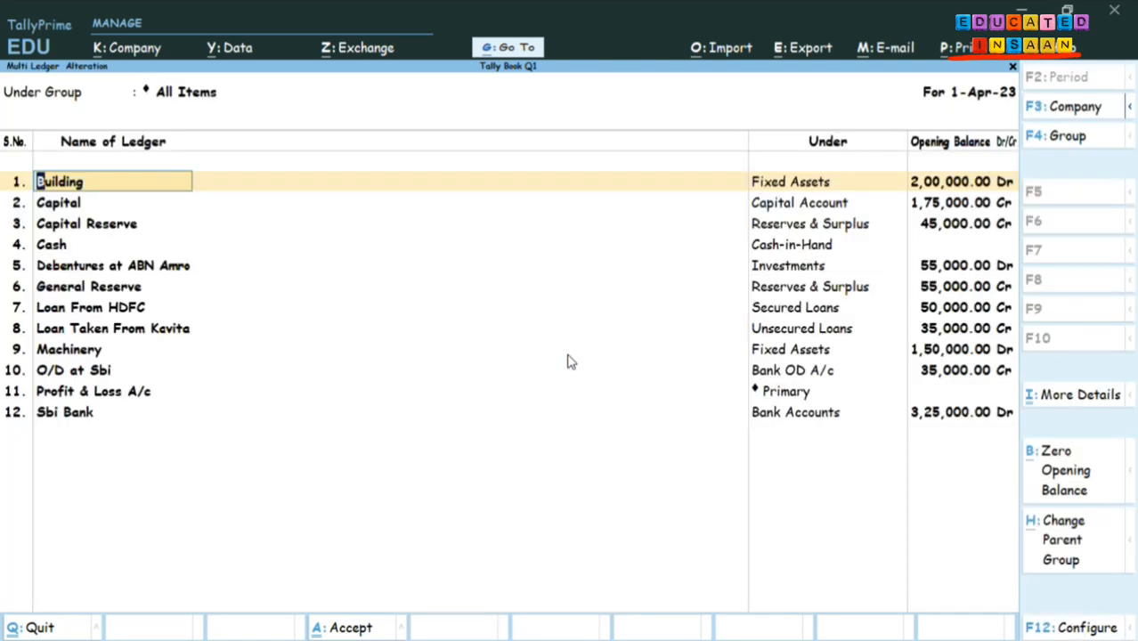
# Examine the groups and opening balances of all ledgers in the alteration list, including Cash and Profit & Loss A/c.
pyautogui.press('Down')
pyautogui.press('Down')
pyautogui.press('Down')
pyautogui.press('Down')
pyautogui.press('Down')
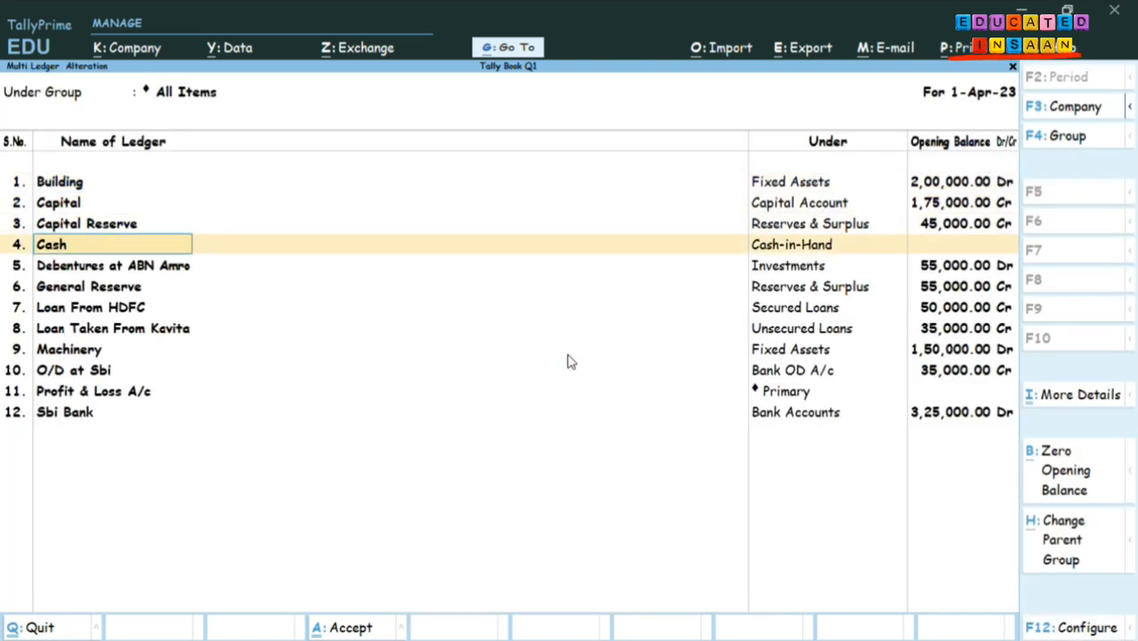
pyautogui.press('Down')
pyautogui.press('Down')
pyautogui.press('Down')
pyautogui.press('Down')
pyautogui.press('Down')
pyautogui.press('Down')
pyautogui.press('Down')
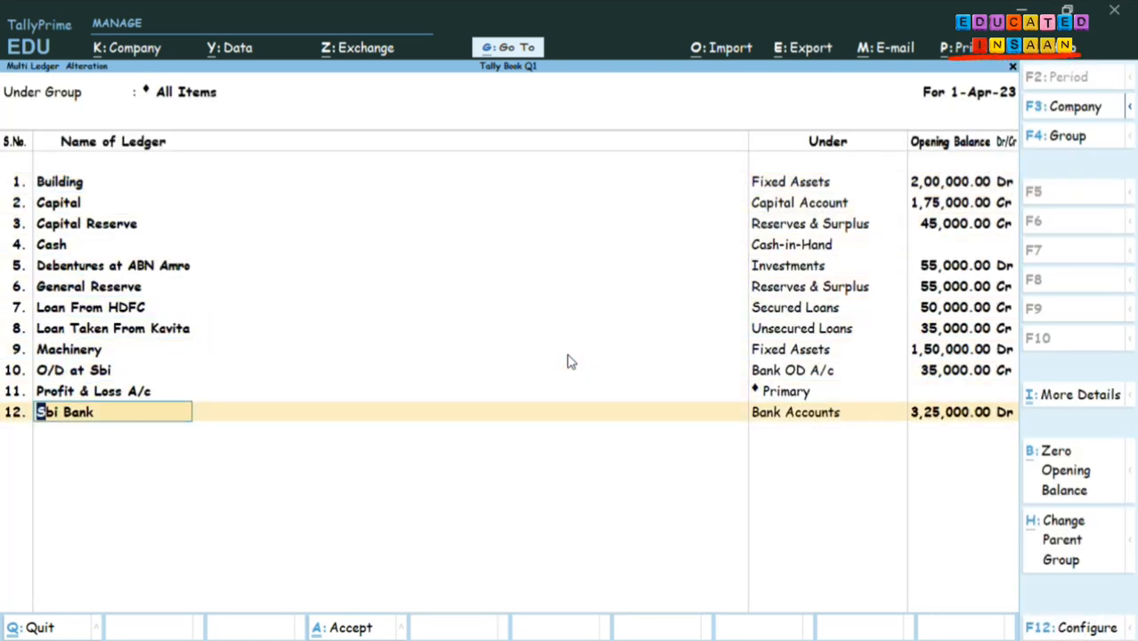
pyautogui.press('Up')
pyautogui.press('Up')
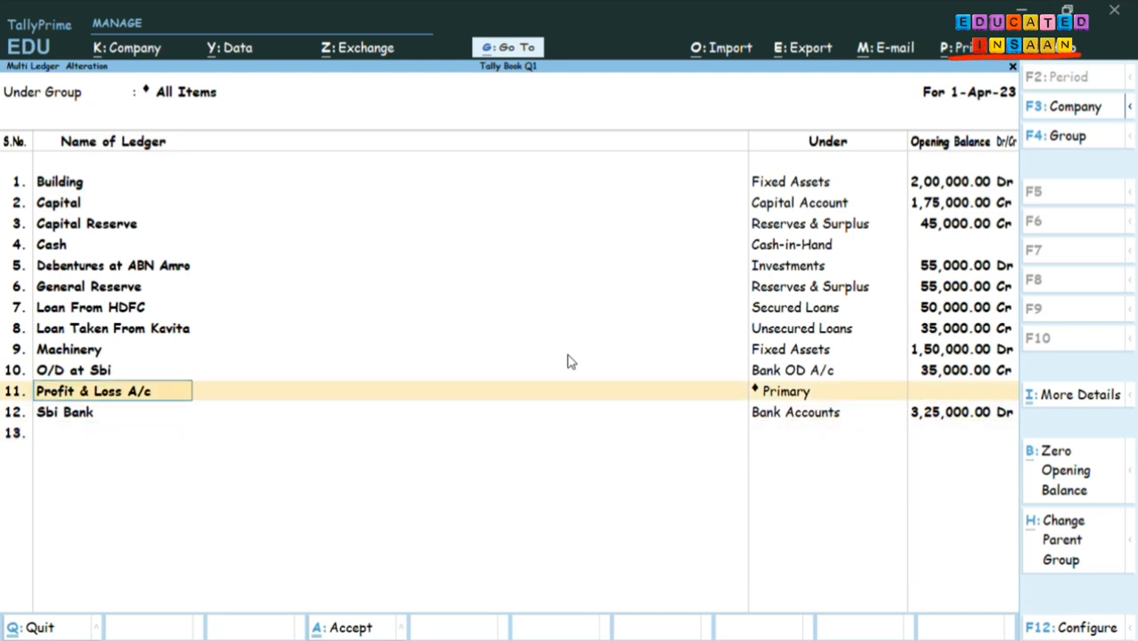
pyautogui.press('Up')
pyautogui.press('Up')
pyautogui.press('Up')
pyautogui.press('Up')
pyautogui.press('Up')
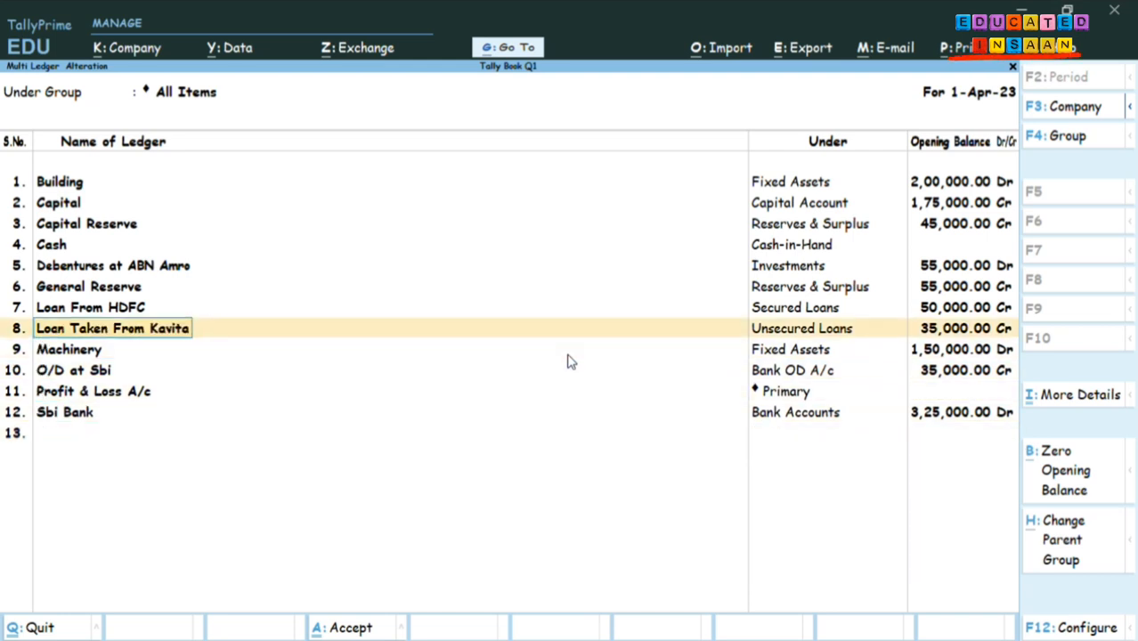
pyautogui.press('Up')
pyautogui.press('Up')
pyautogui.press('Up')
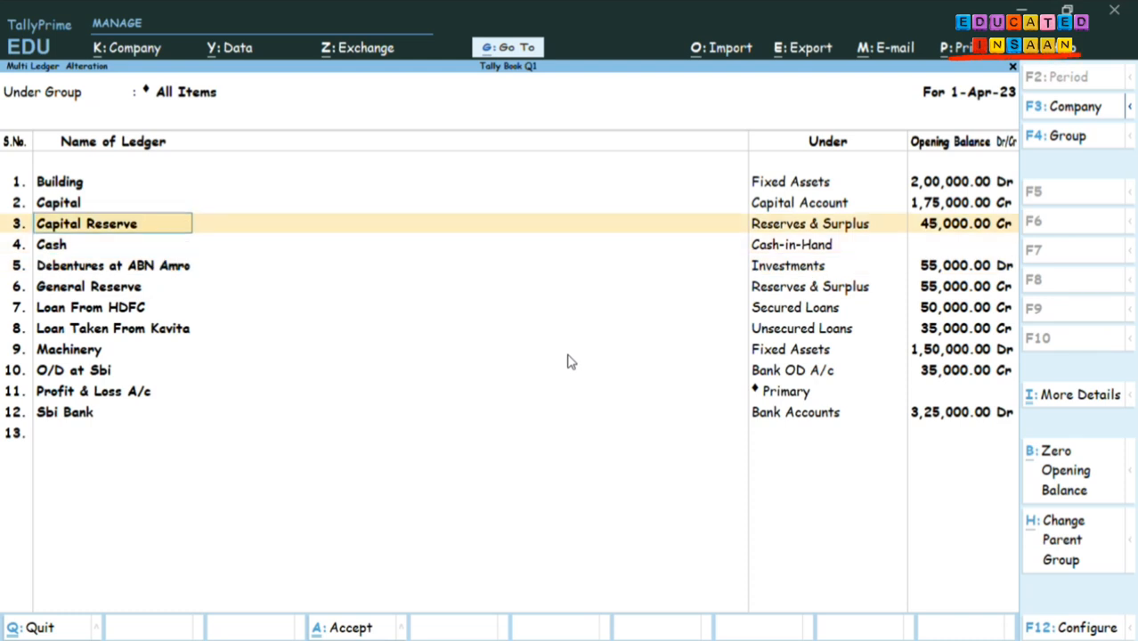
# Set the opening balance of the Cash ledger to 3,16,500 Dr, keeping it under Cash-in-Hand.
pyautogui.press('Down')
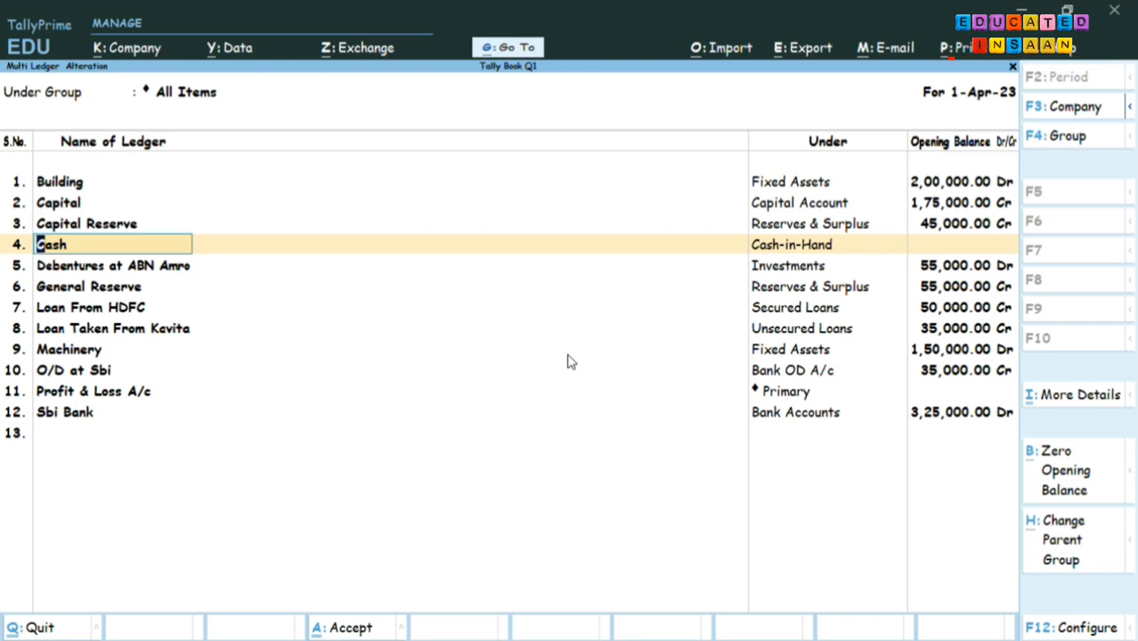
pyautogui.press('Return')
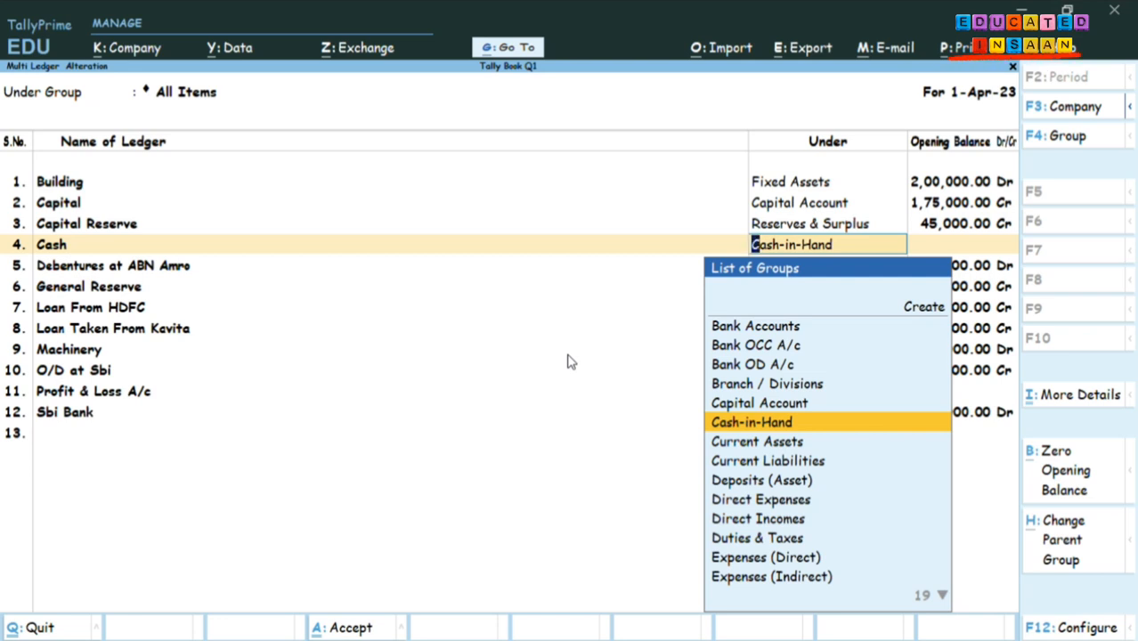
pyautogui.press('Return')
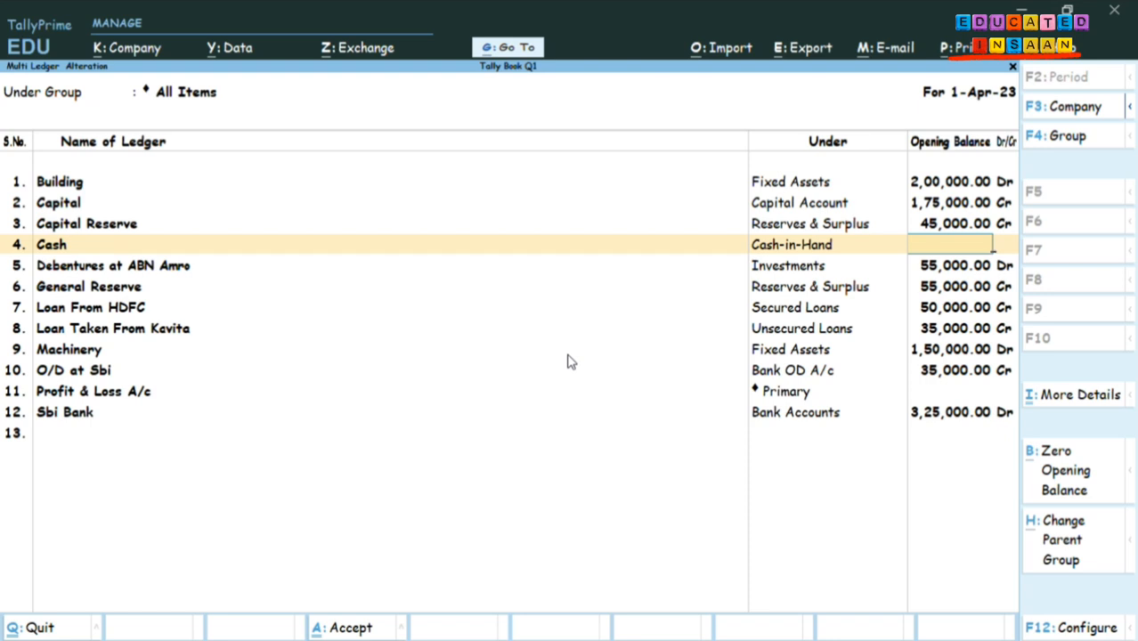
pyautogui.write('316500')
pyautogui.press('Return')
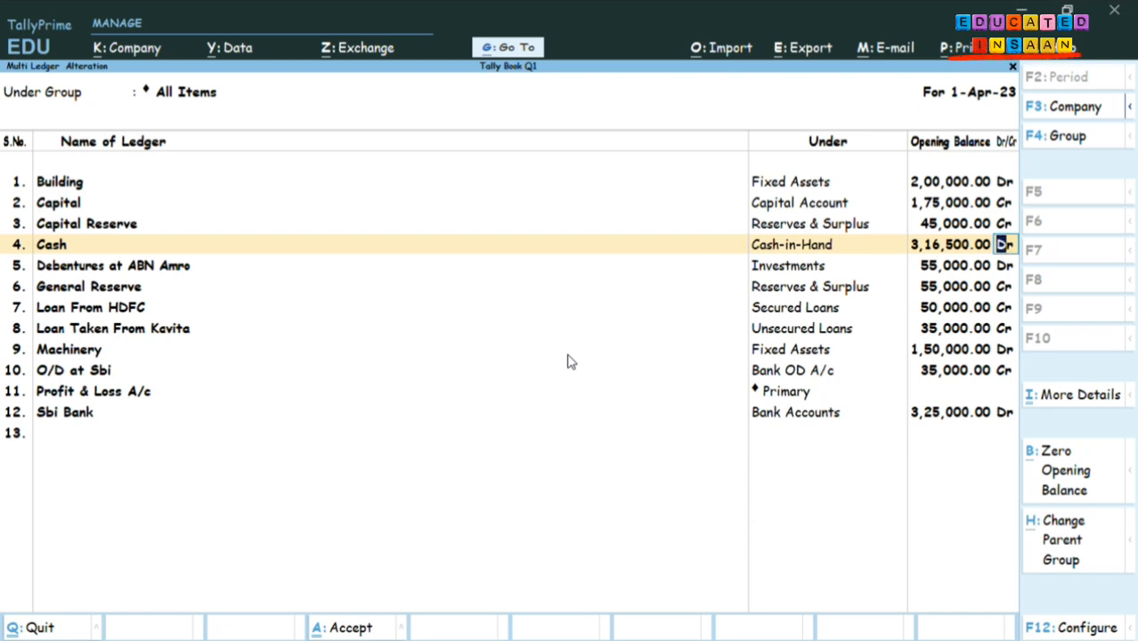
# Set the opening balance of the Profit & Loss A/c ledger to 65,000 Cr.
pyautogui.press('Down')
pyautogui.press('Down')
pyautogui.press('Down')
pyautogui.press('Down')
pyautogui.press('Down')
pyautogui.press('Down')
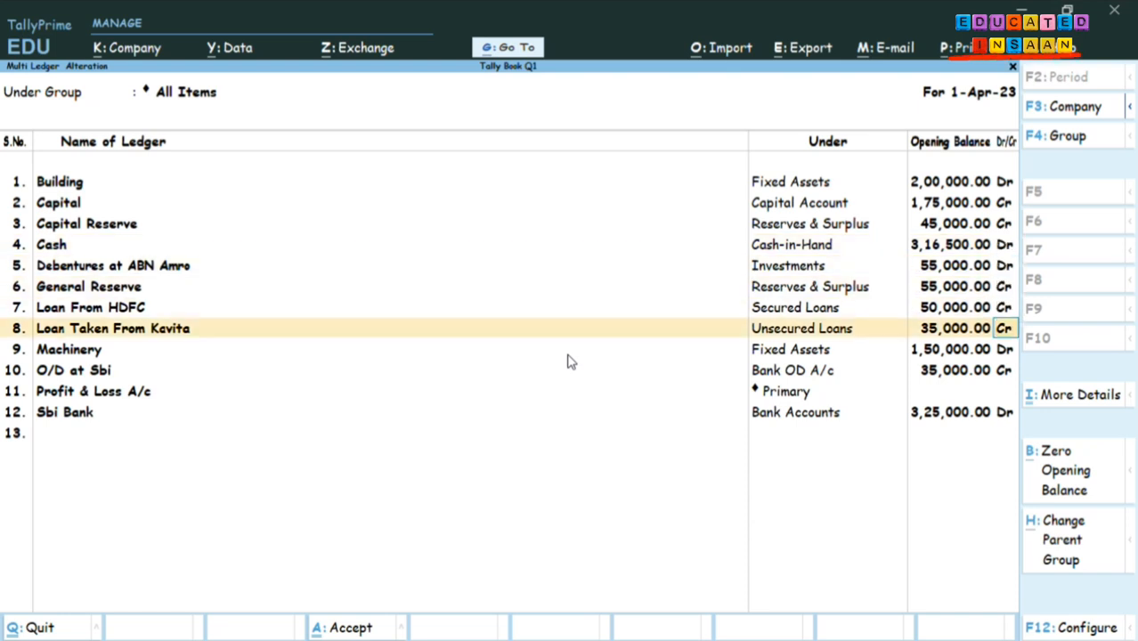
pyautogui.press('Down')
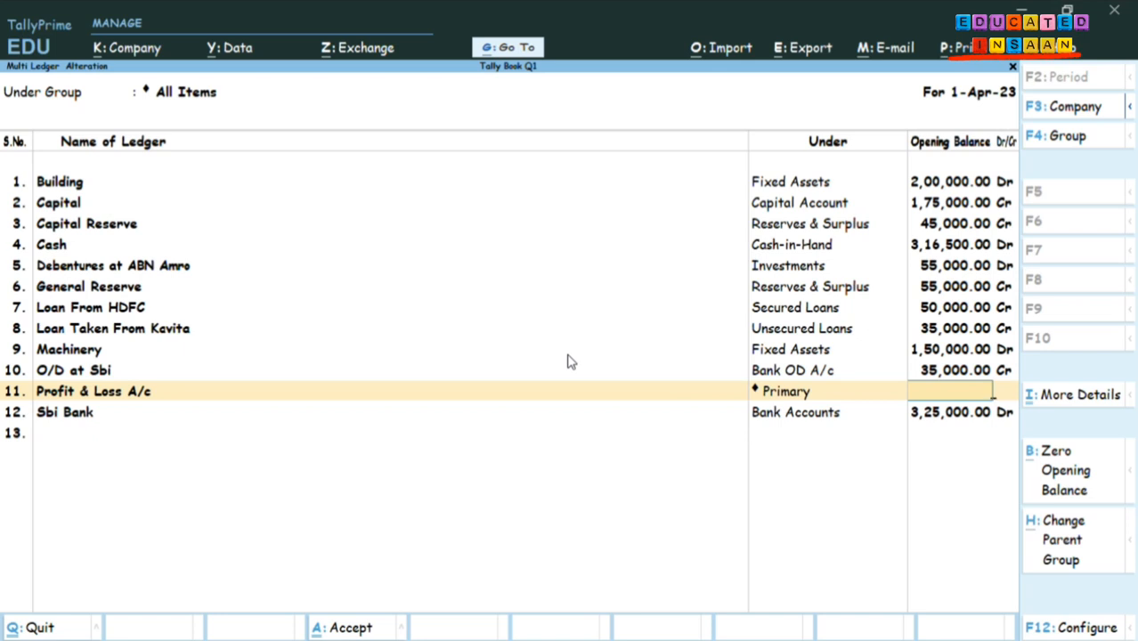
pyautogui.write('65000')
pyautogui.press('Return')
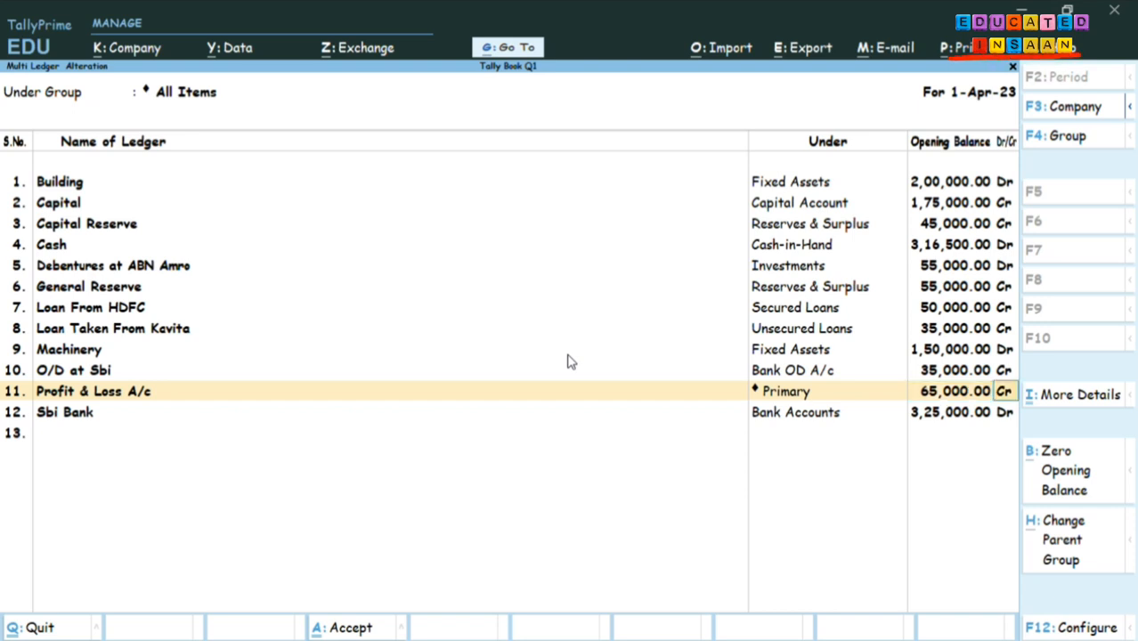
pyautogui.press('Return')
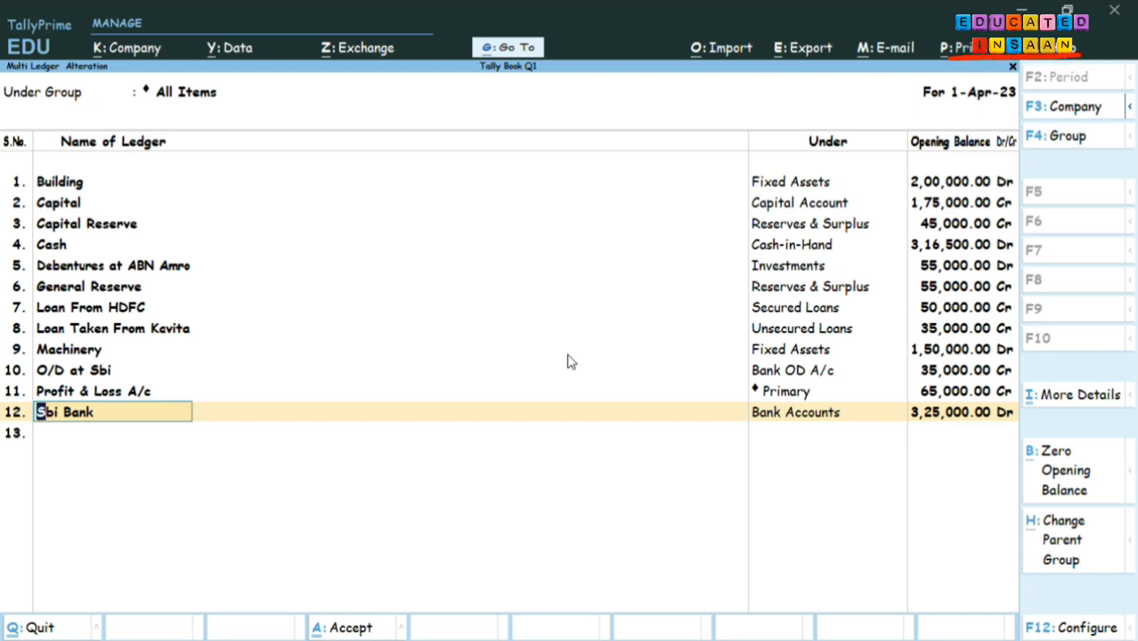
# Keep the Sbi Bank ledger's details as they are, save the multi-ledger alteration and return to the list of masters.
pyautogui.press('Return')
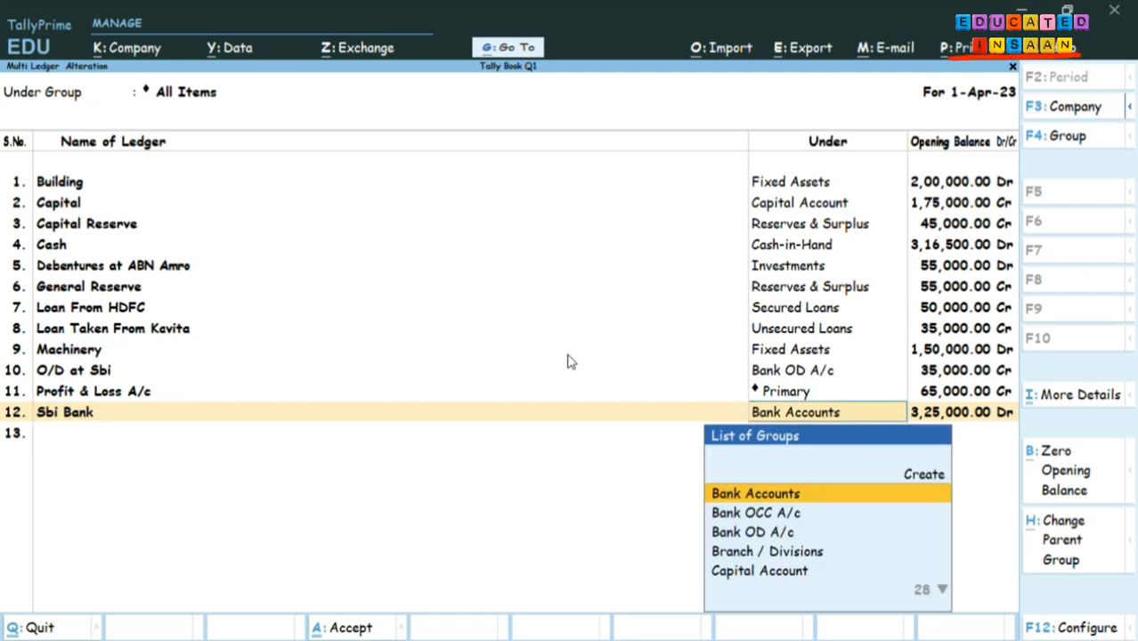
pyautogui.press('Return')
pyautogui.press('Return')
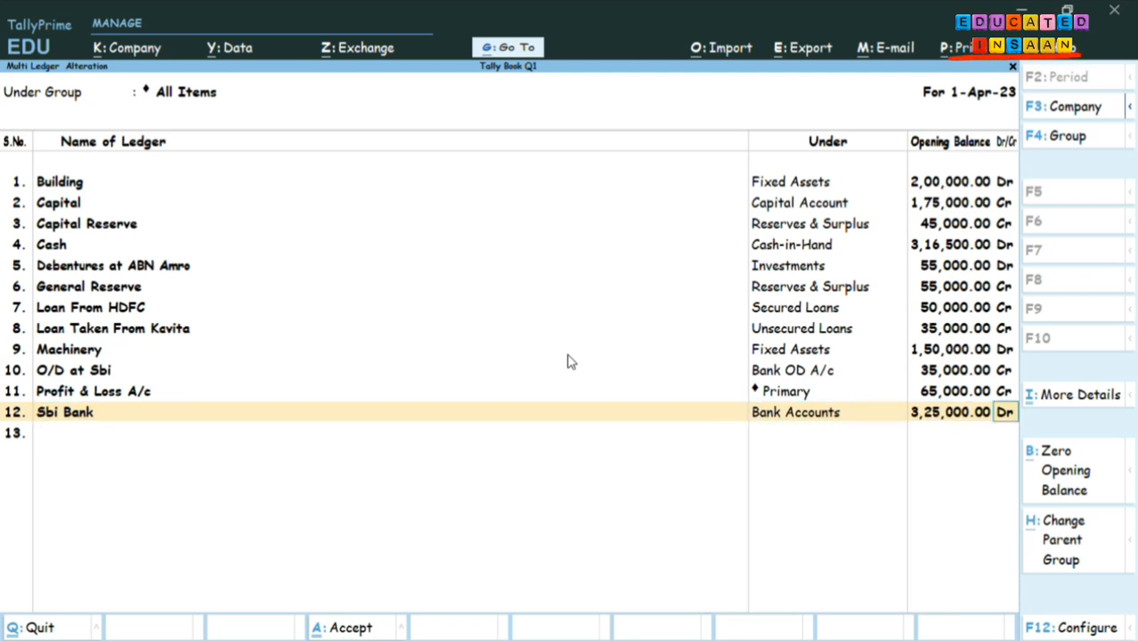
pyautogui.press('Return')
pyautogui.press('Return')
pyautogui.press('Return')
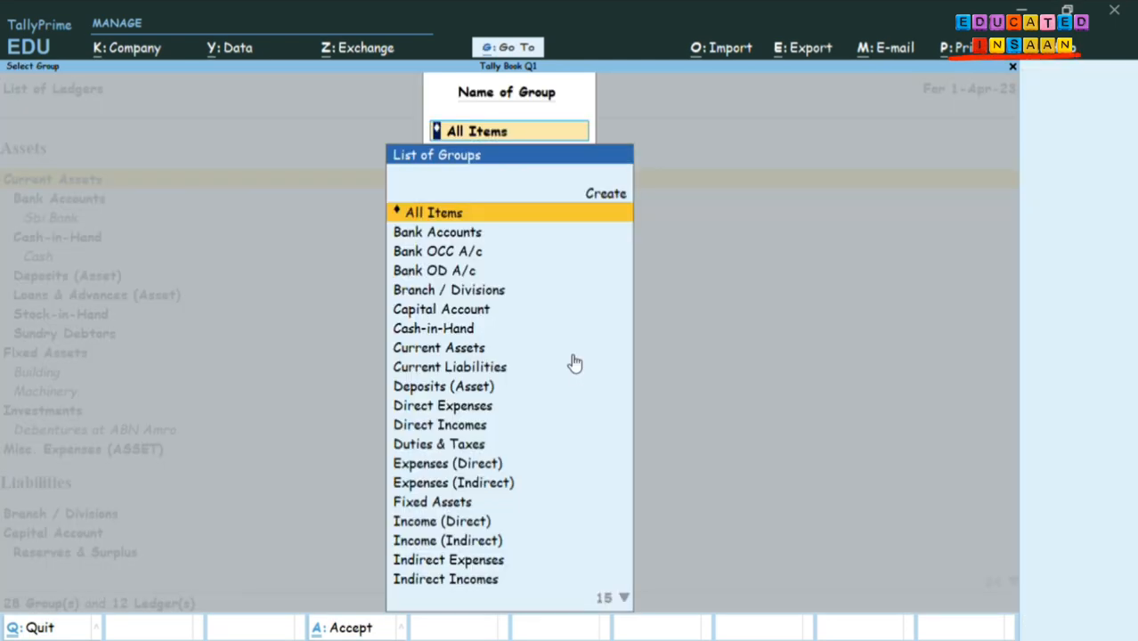
pyautogui.press('Escape')
pyautogui.press('Escape')
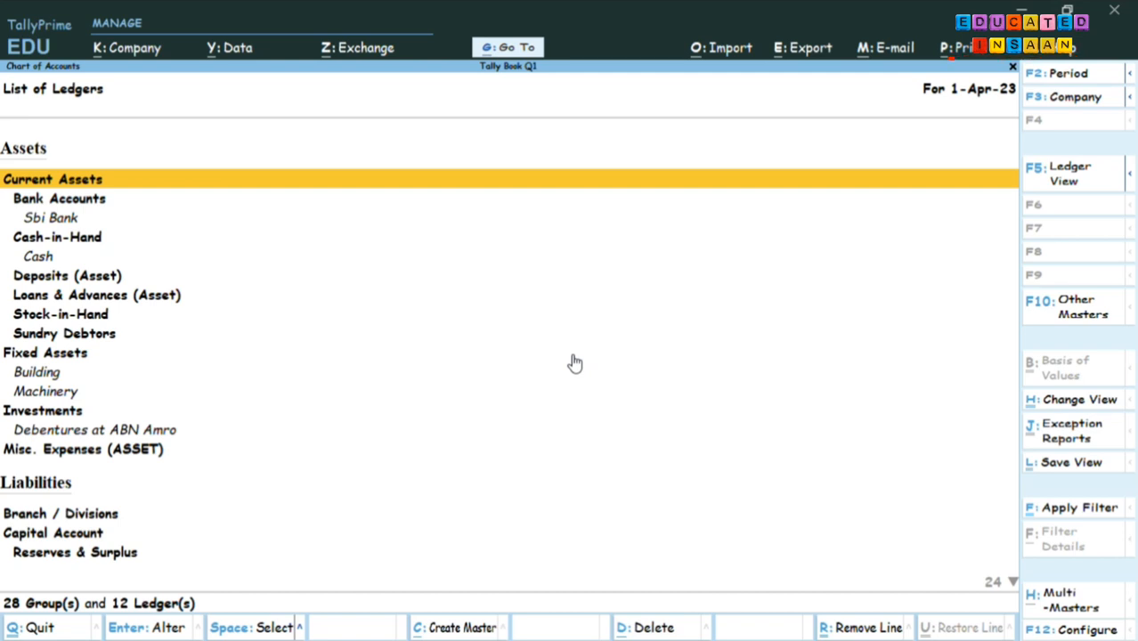
pyautogui.press('Escape')
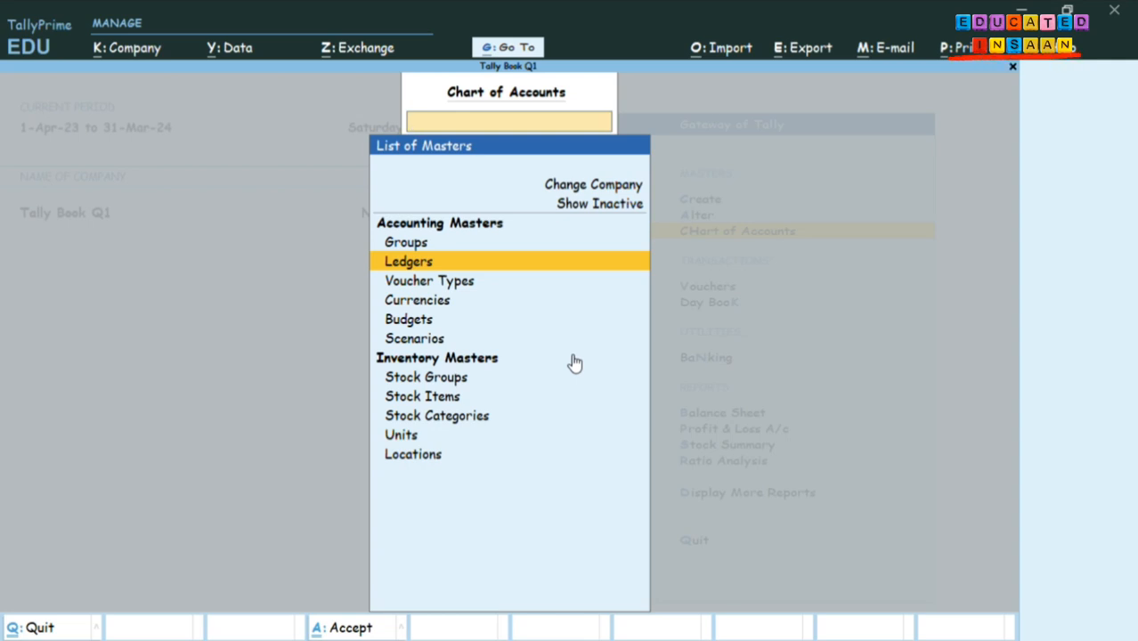
# Open the multi-group creation from the chart of accounts for All Items.
pyautogui.press('Up')
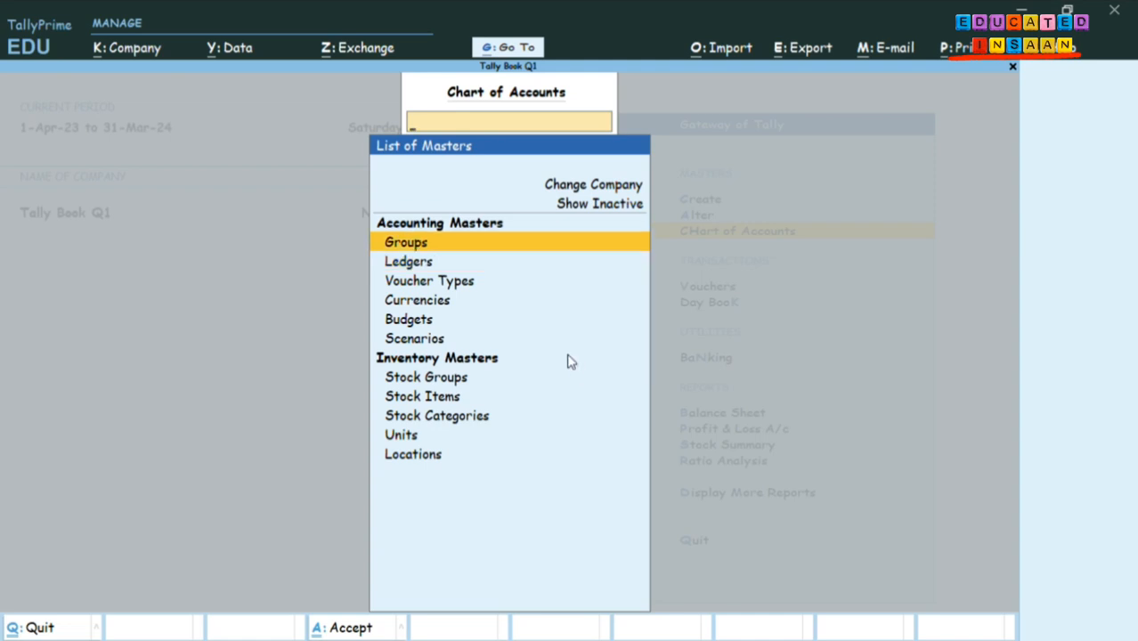
pyautogui.press('Return')
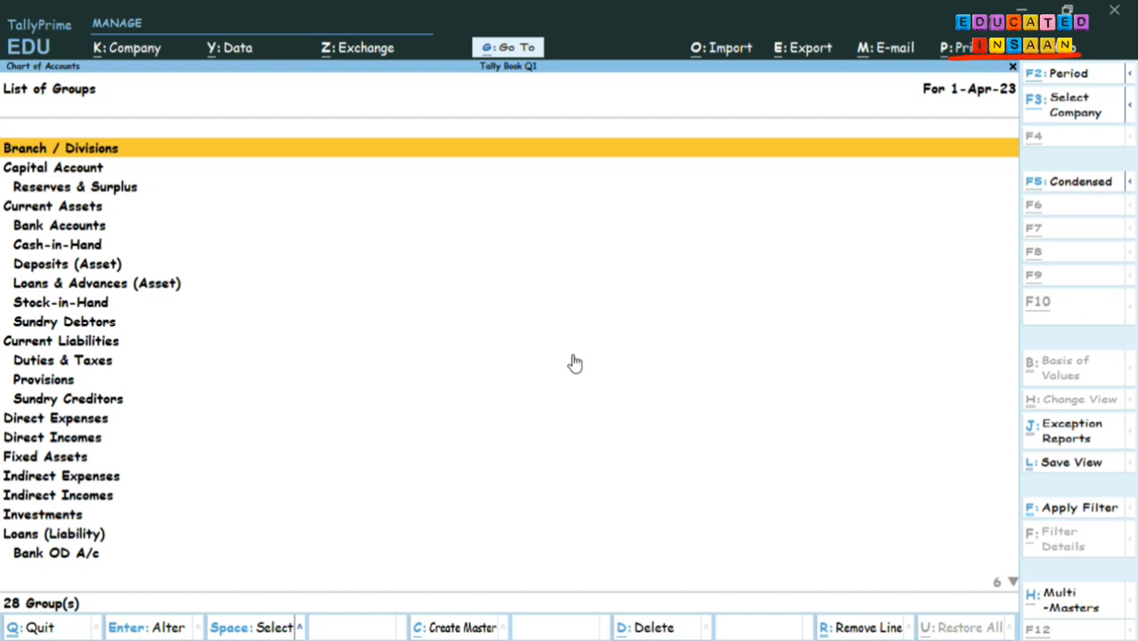
pyautogui.hotkey('alt', 'h')
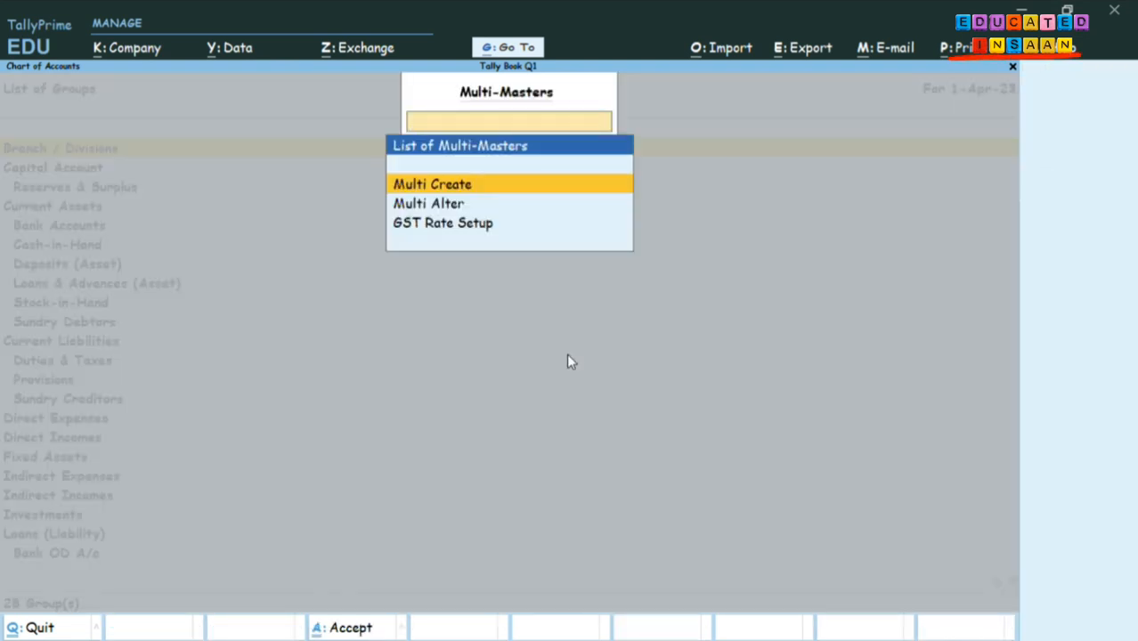
pyautogui.press('Return')
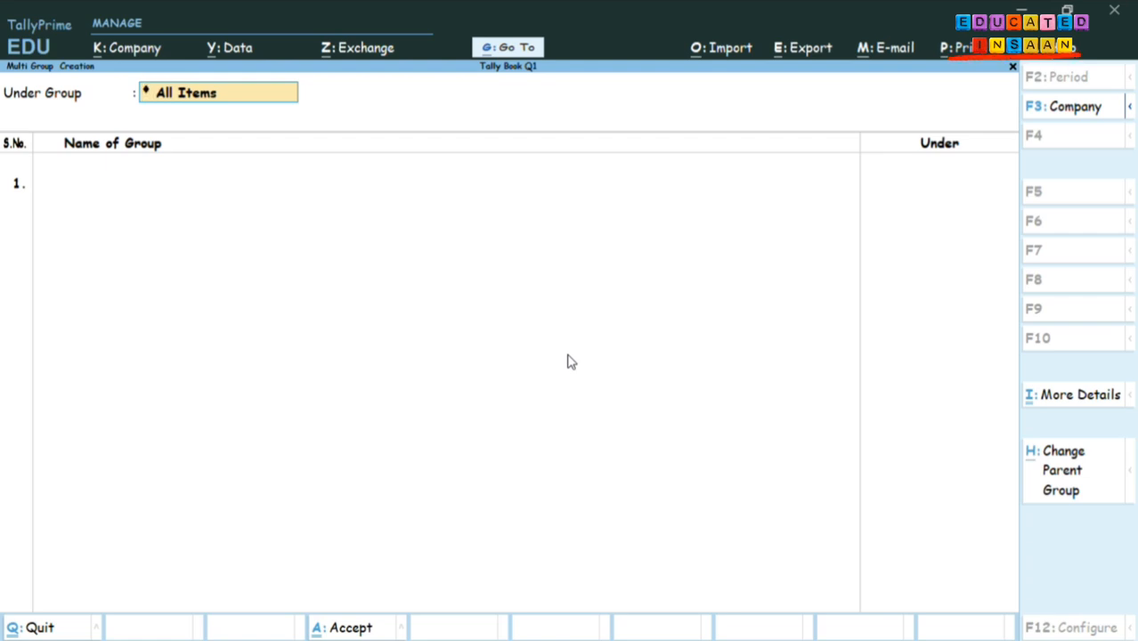
pyautogui.press('Return')
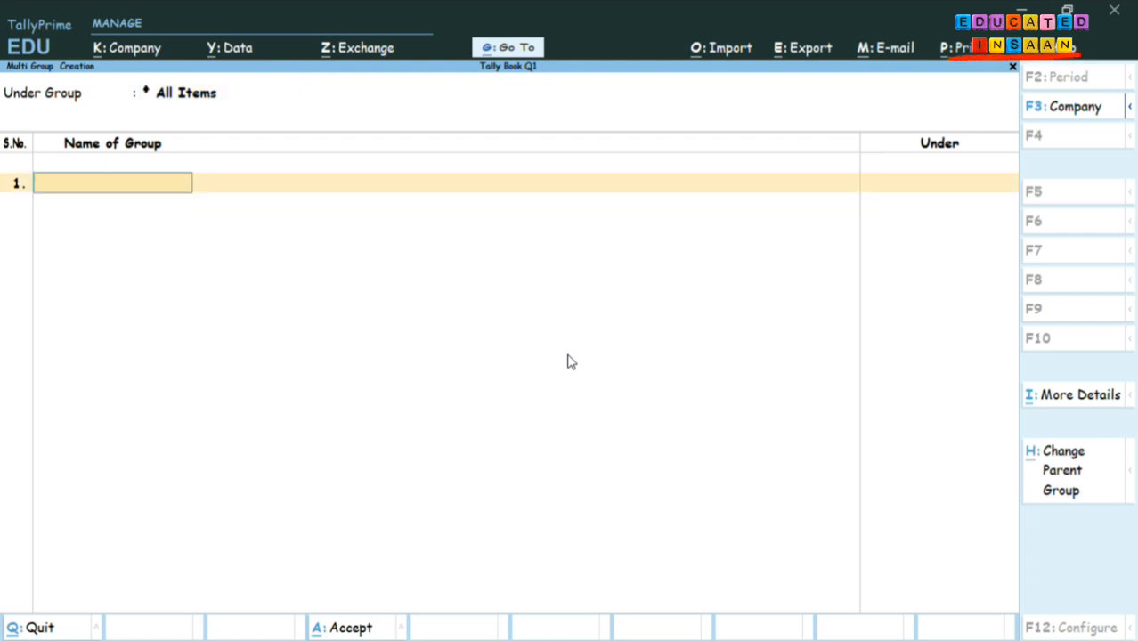
# Create the group Outstanding Exp under Current Liabilities and save it.
pyautogui.write('Outstanding')
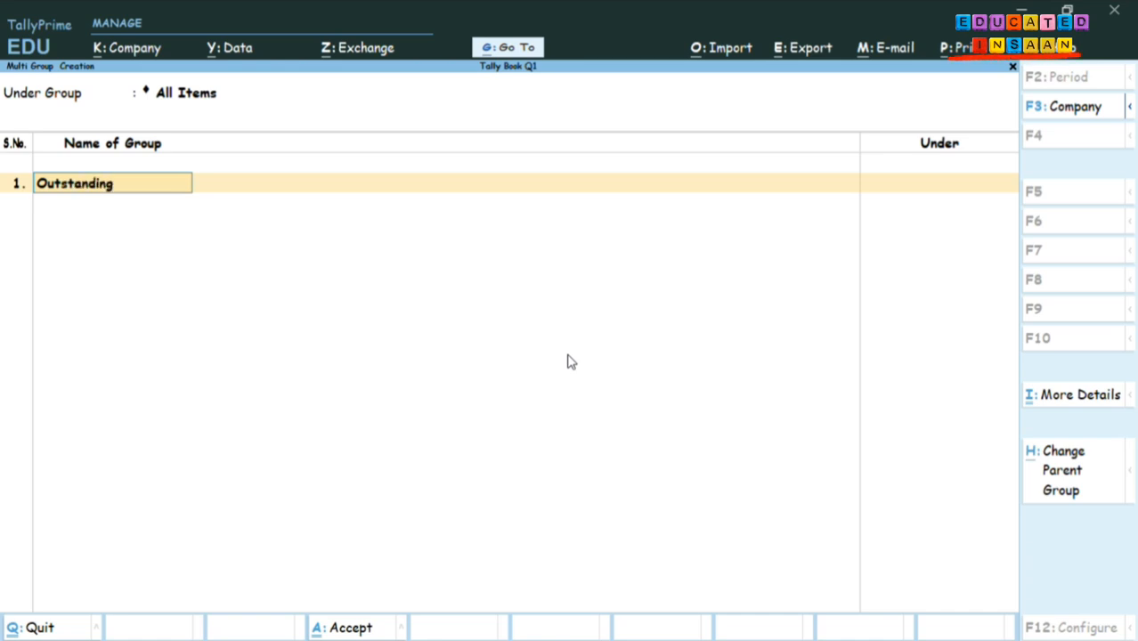
pyautogui.write(' exp')
pyautogui.press('Return')
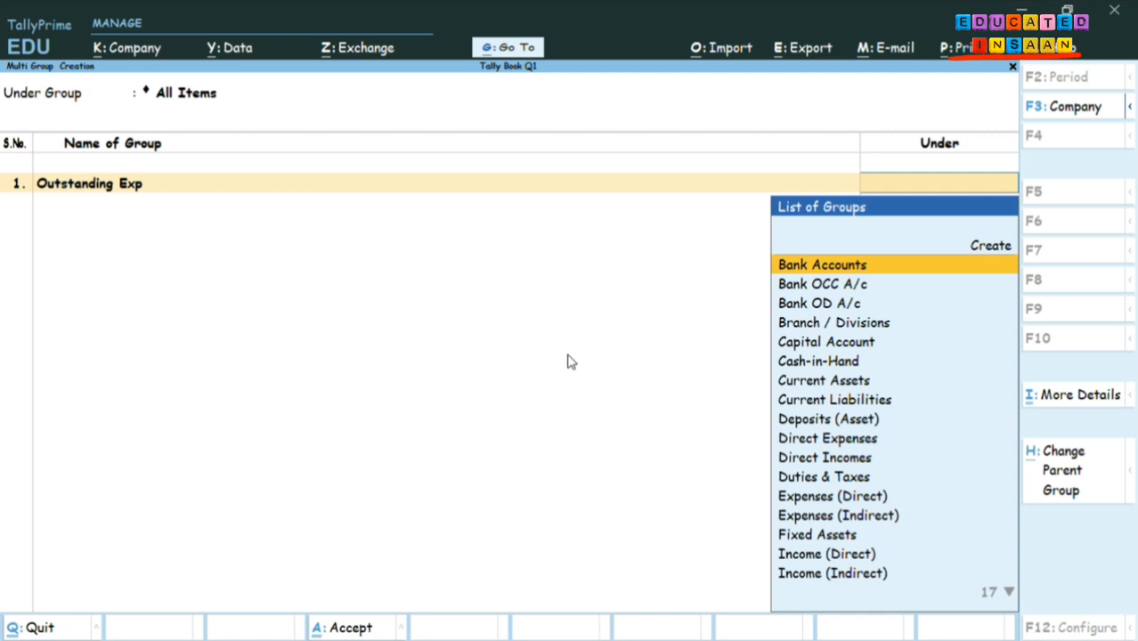
pyautogui.write('Cu')
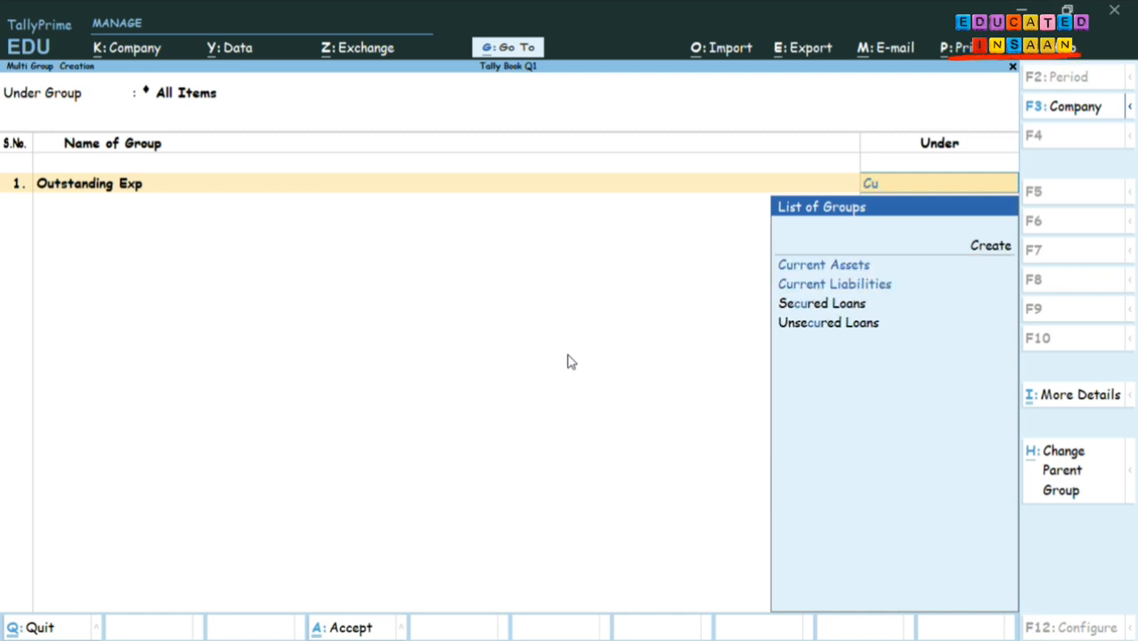
pyautogui.press('Down')
pyautogui.press('Down')
pyautogui.press('Return')
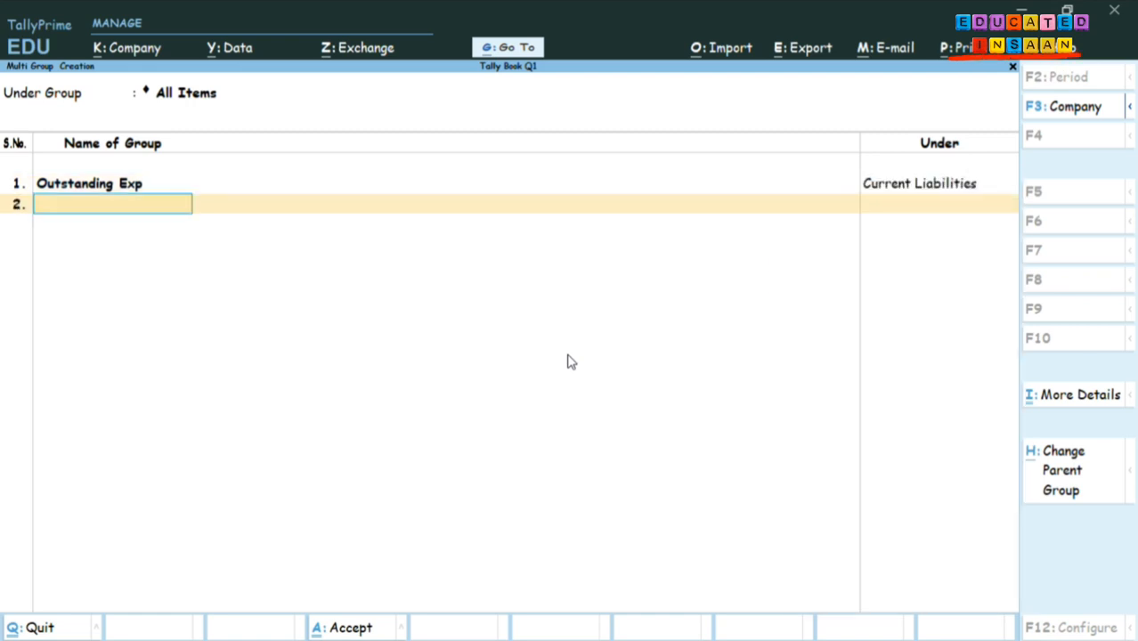
pyautogui.press('ctrl')
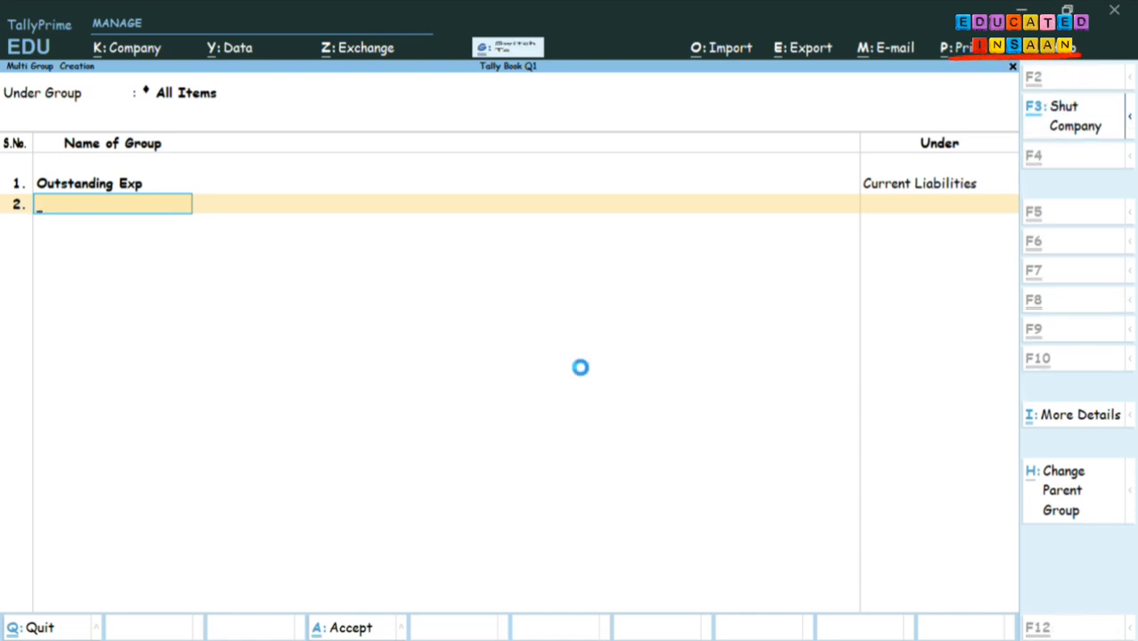
pyautogui.hotkey('ctrl', 'a')
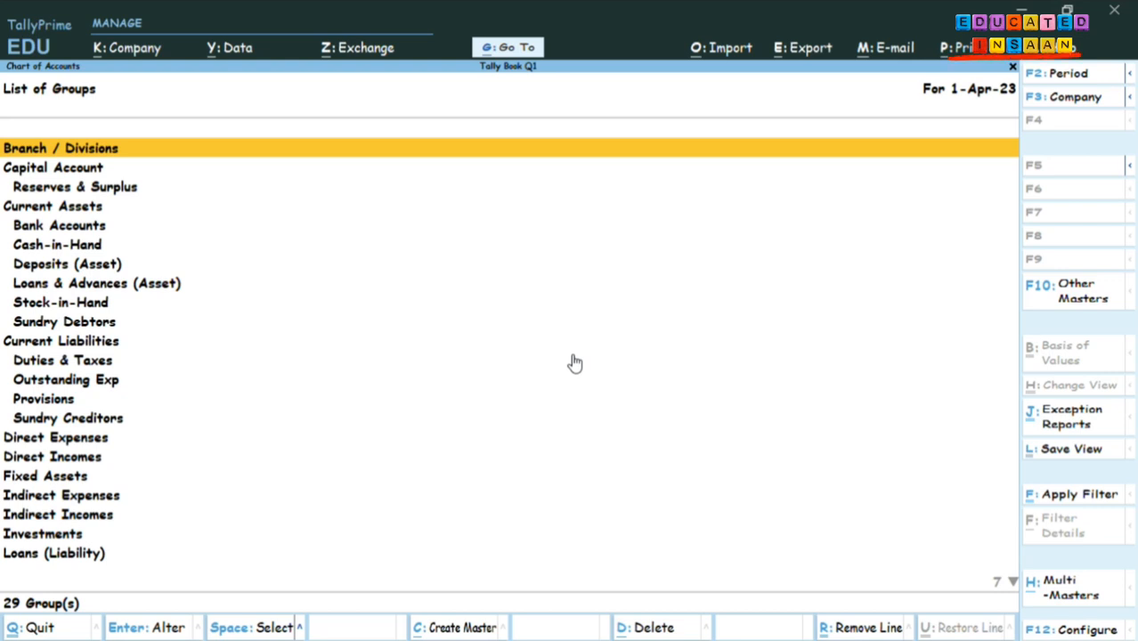
# Open the multi-ledger creation from the ledger chart with Outstanding Exp as the parent group.
pyautogui.press('Escape')
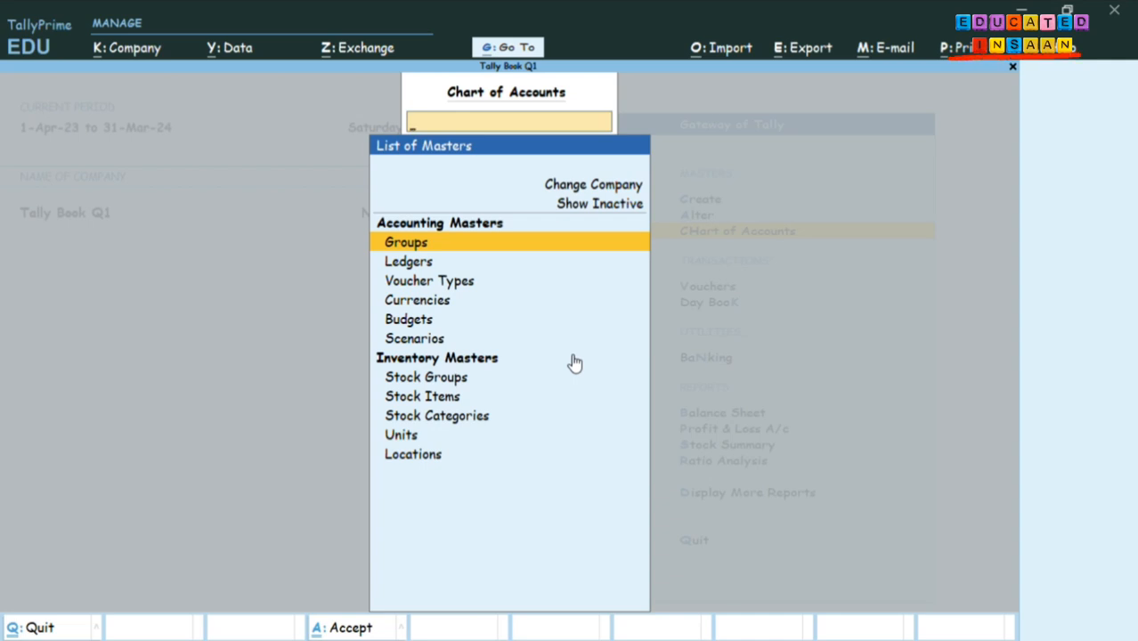
pyautogui.press('Down')
pyautogui.press('Return')
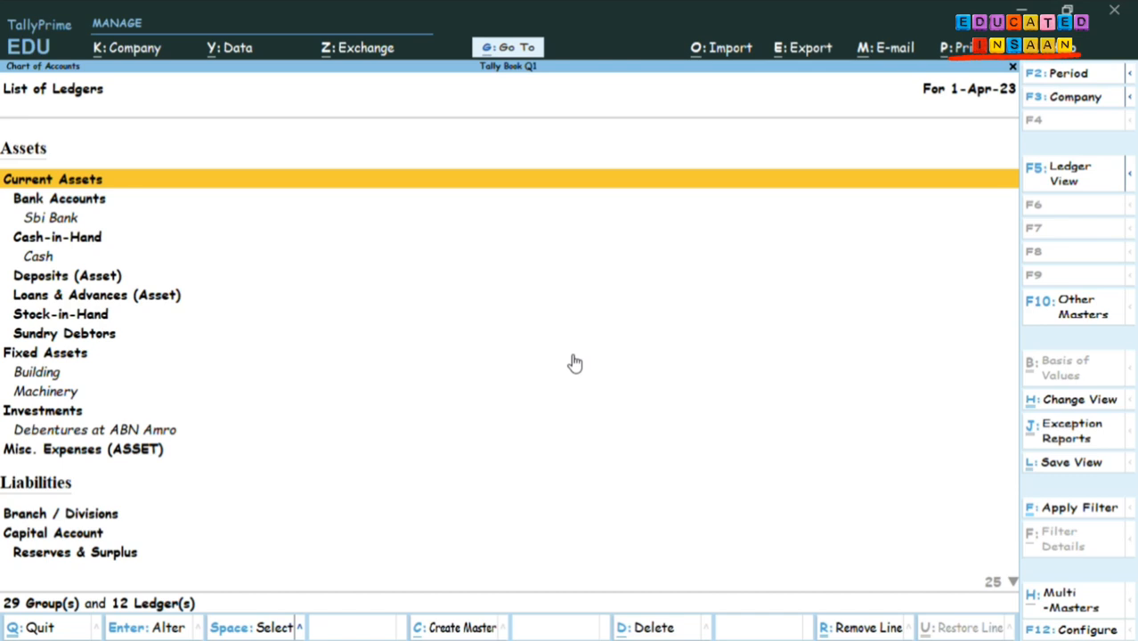
pyautogui.hotkey('alt', 'h')
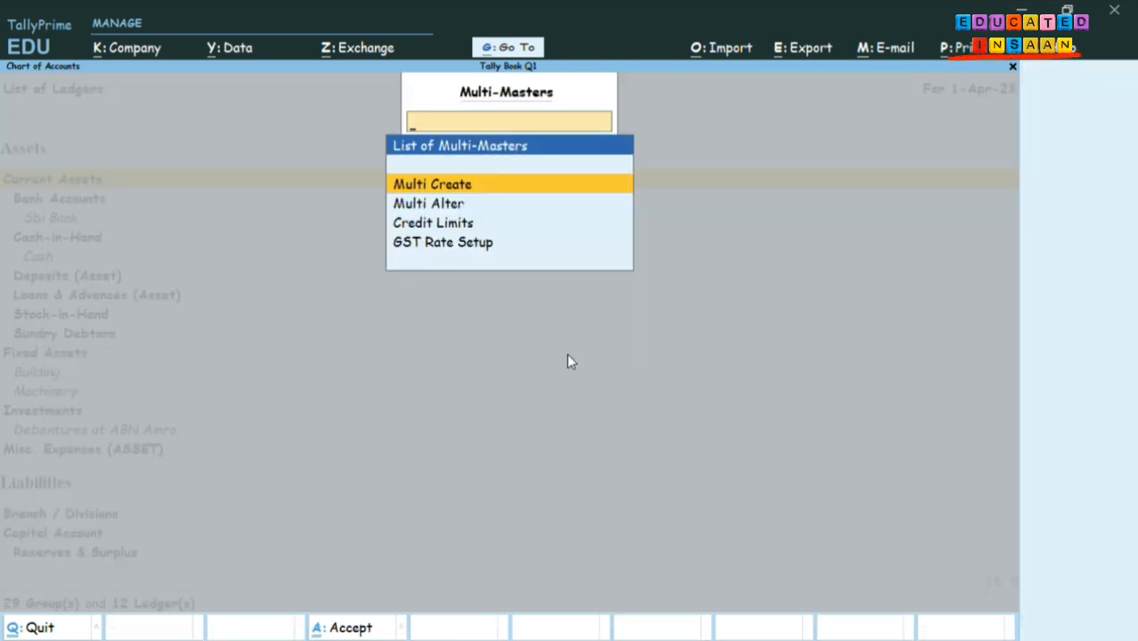
pyautogui.press('Return')
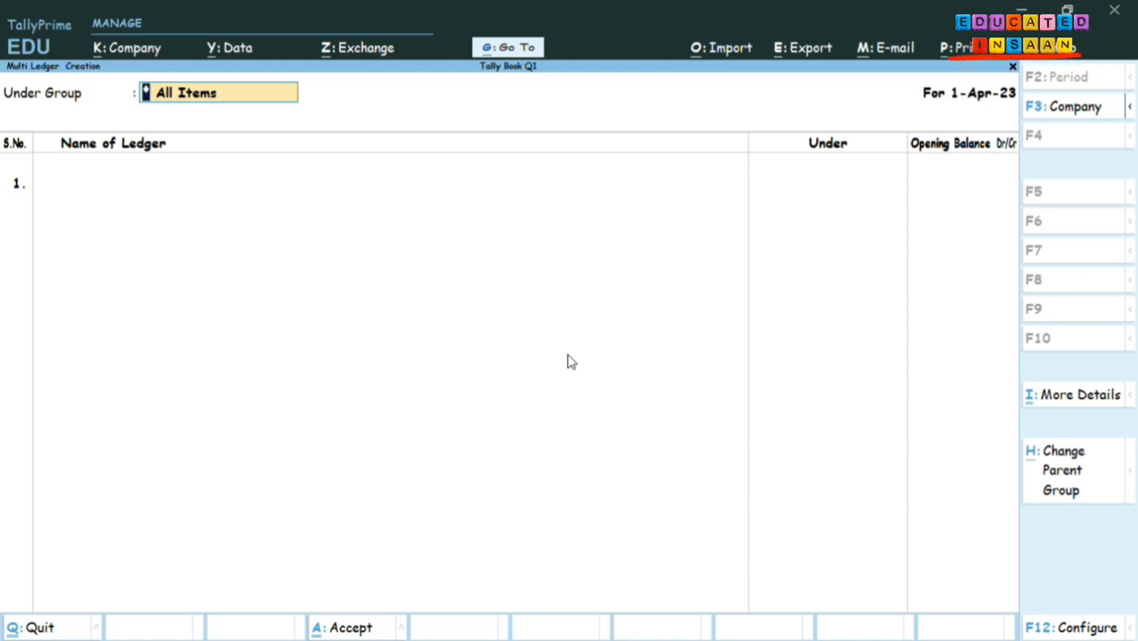
pyautogui.write('Out')
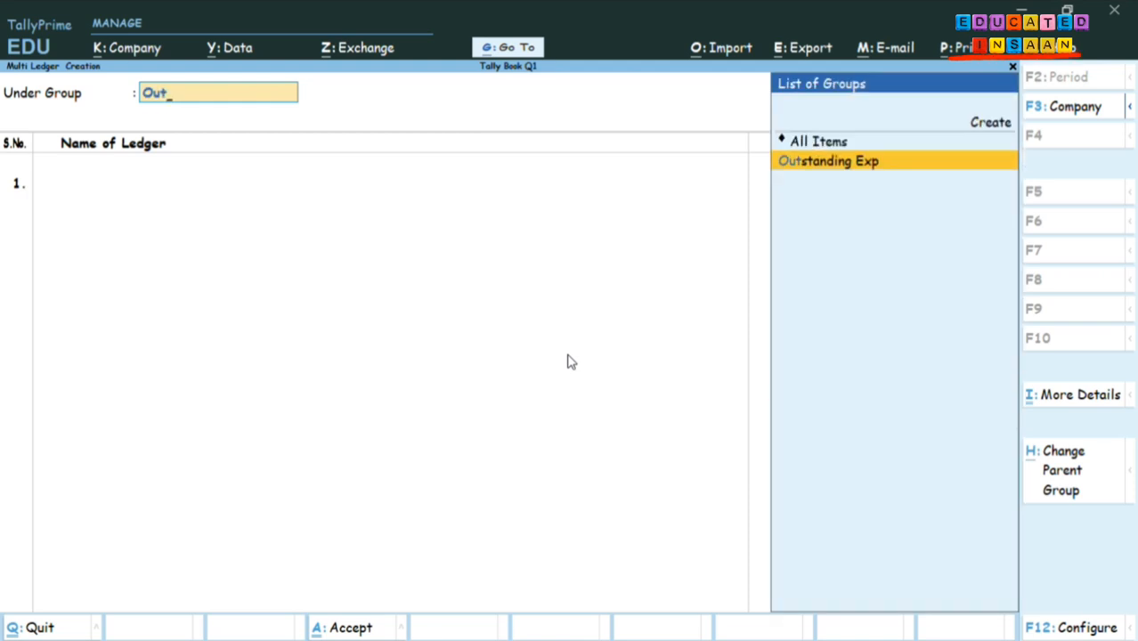
pyautogui.click(867, 159)
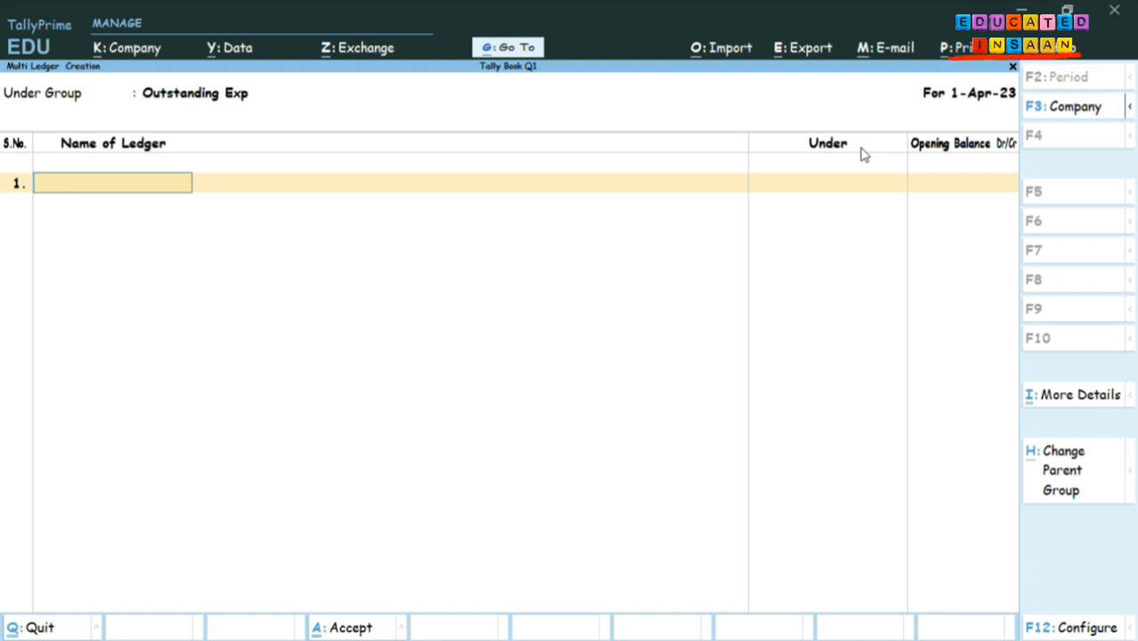
# Add the ledger O/s Telephone Charges under Outstanding Exp with an opening balance of 6,000 Cr.
pyautogui.write('O/s t')
pyautogui.write('el')
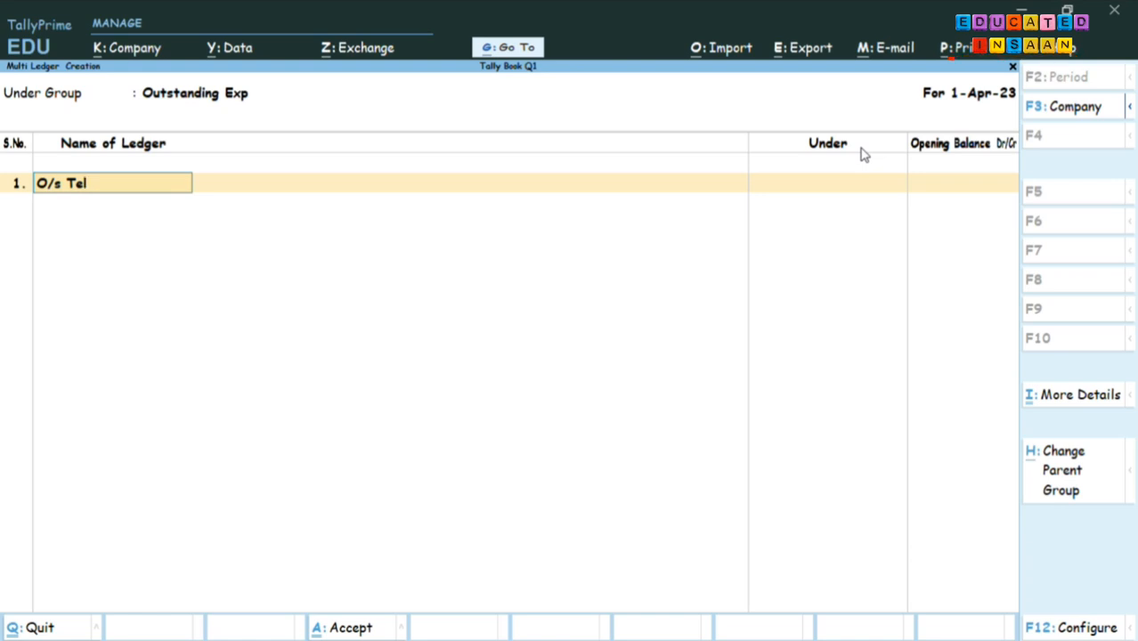
pyautogui.write('ephon')
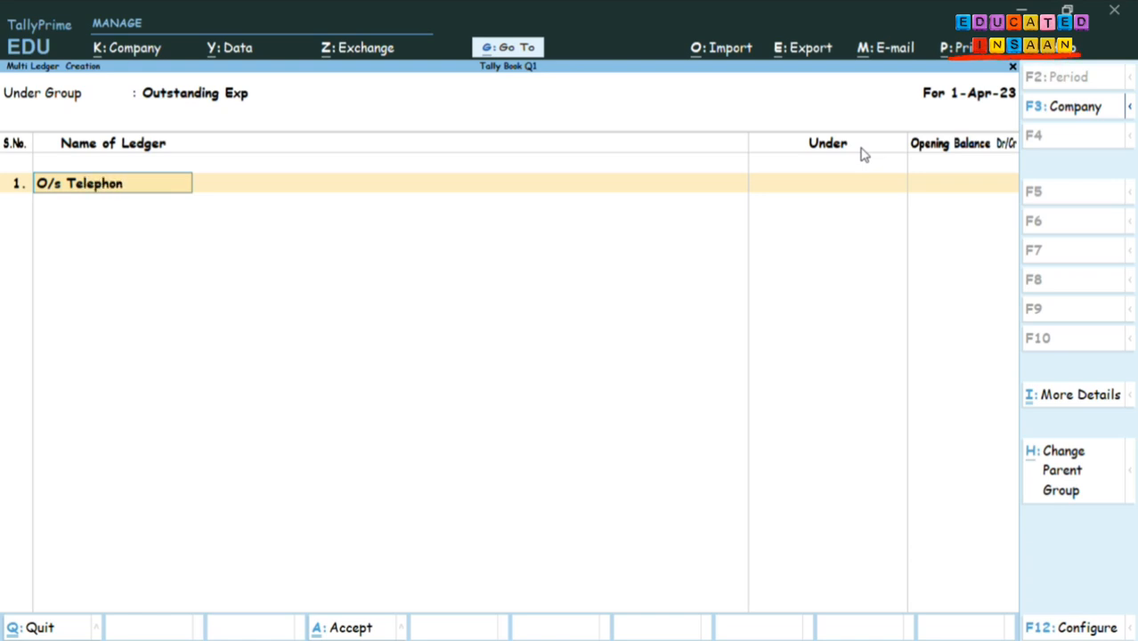
pyautogui.write('e Charges')
pyautogui.press('Return')
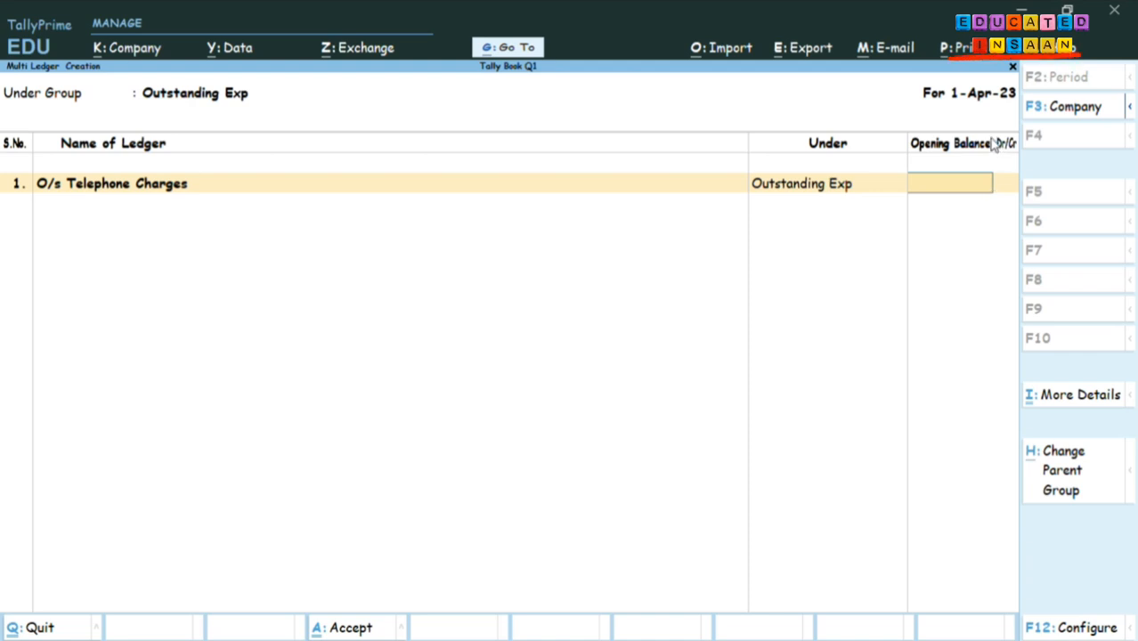
pyautogui.write('6000')
pyautogui.press('Return')
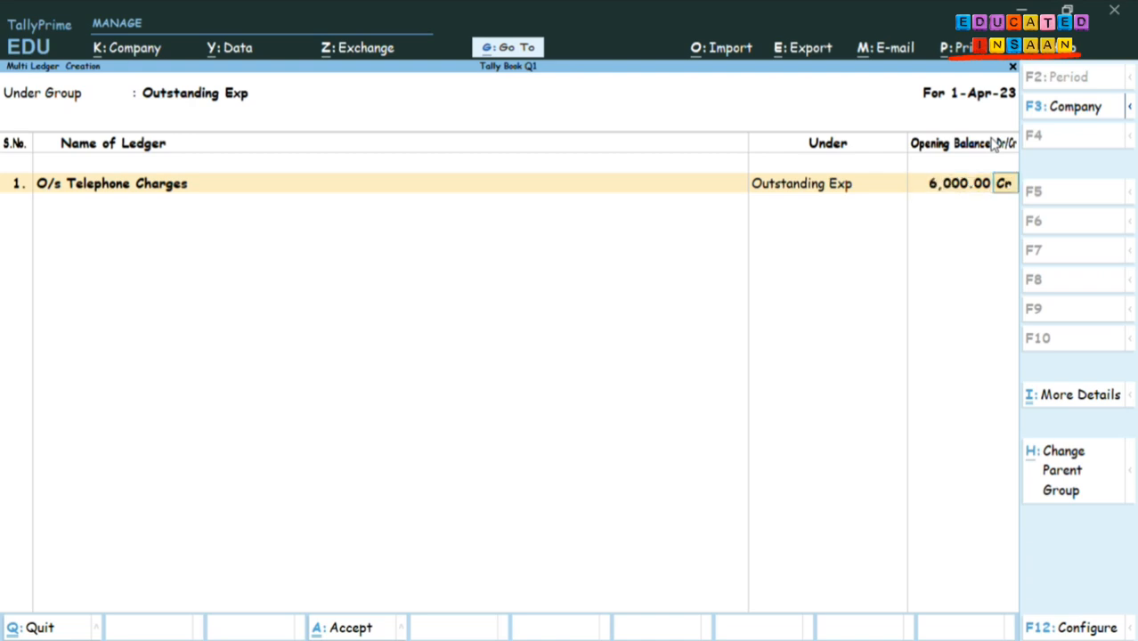
pyautogui.press('Return')
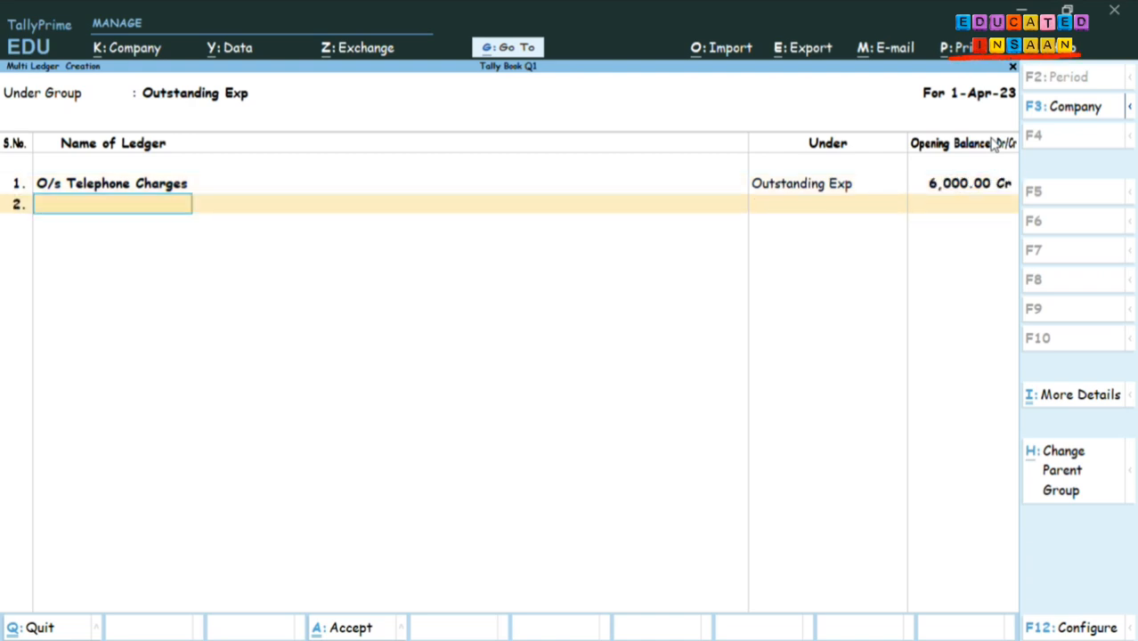
# Add the ledger Pre Received Commission under Outstanding Exp with an opening balance of 5,500 Cr and save the new ledgers.
pyautogui.write('Pre Receii')
pyautogui.press('BackSpace')
pyautogui.write('ve')
pyautogui.press('BackSpace')
pyautogui.press('BackSpace')
pyautogui.press('BackSpace')
pyautogui.write('ivese')
pyautogui.press('BackSpace')
pyautogui.press('BackSpace')
pyautogui.write('d')
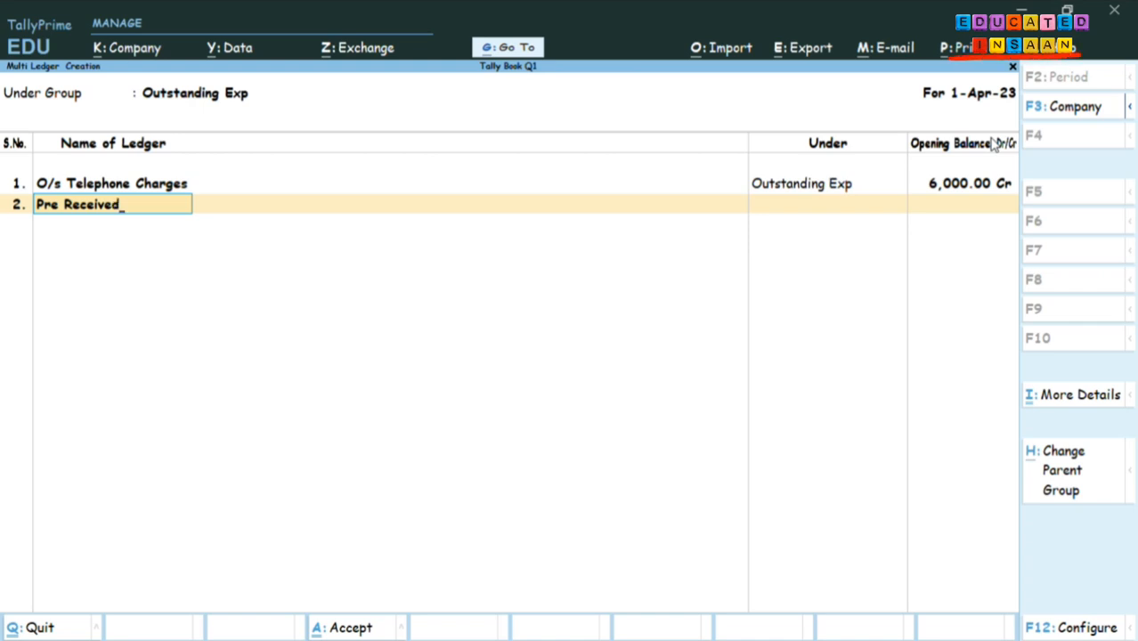
pyautogui.write(' Commission')
pyautogui.press('Return')
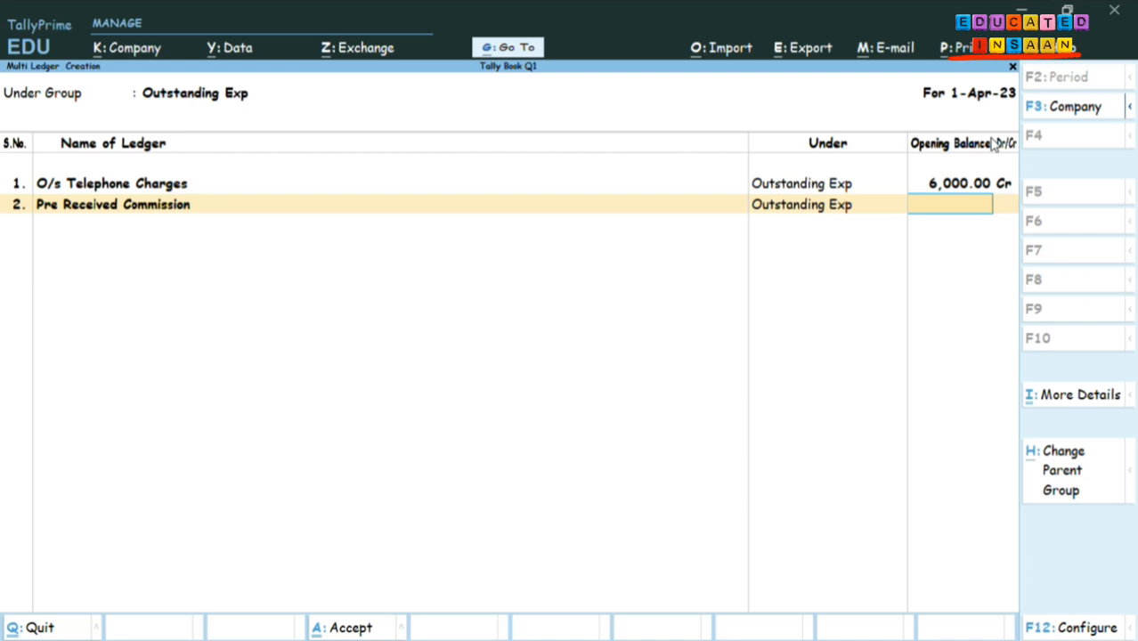
pyautogui.write('5500')
pyautogui.press('Return')
pyautogui.press('Return')
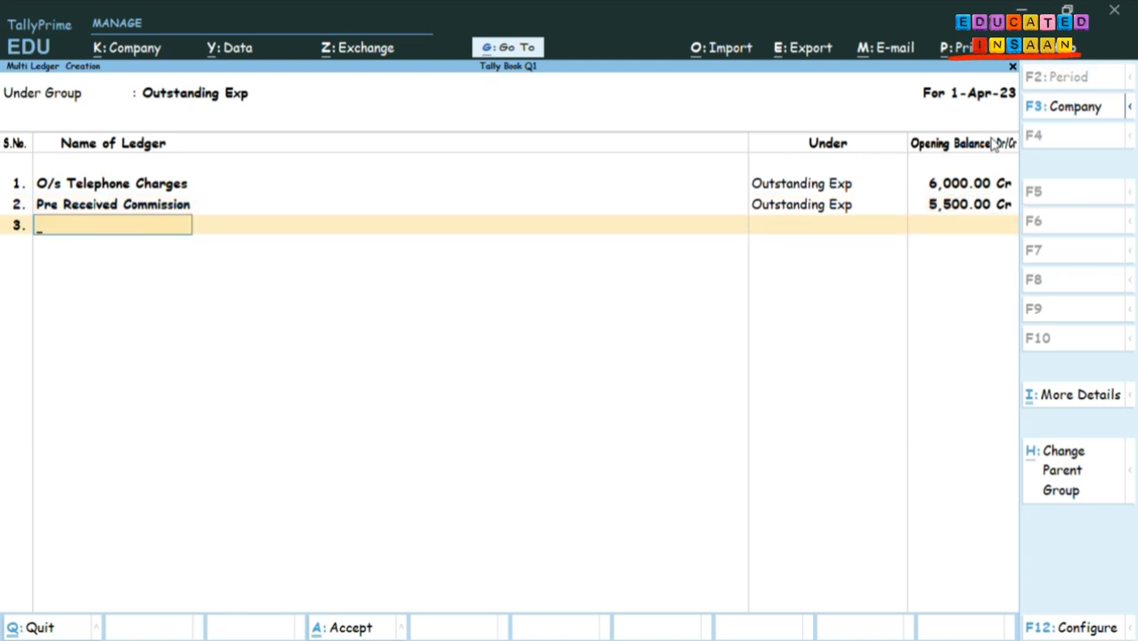
pyautogui.press('Return')
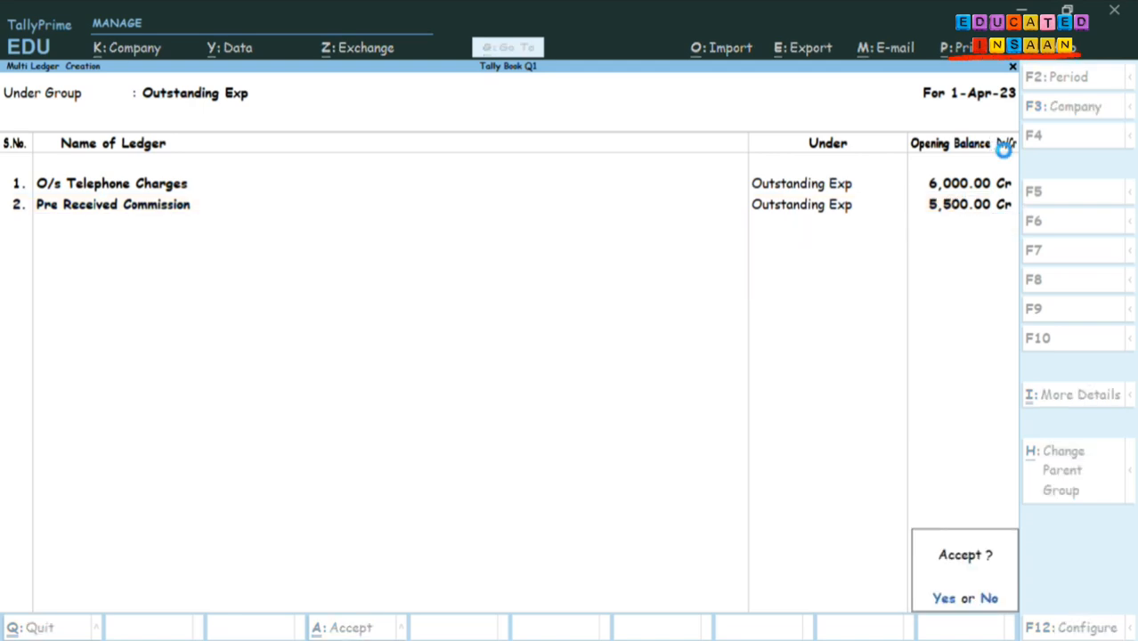
pyautogui.press('Return')
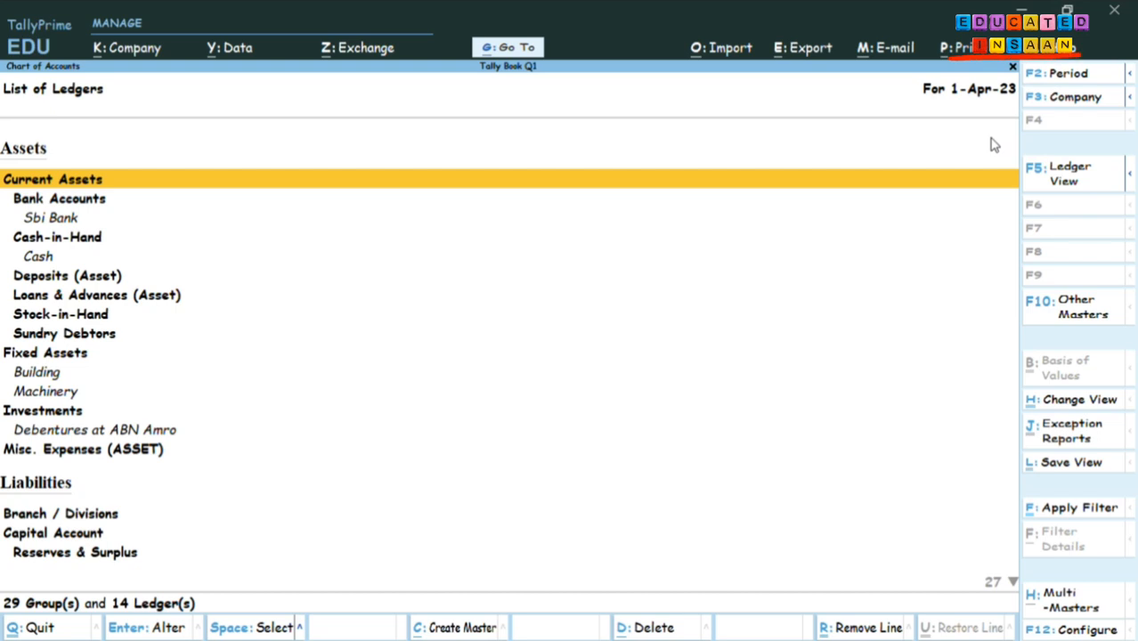
# Leave the chart of accounts and open the Balance Sheet report.
pyautogui.press('Escape')
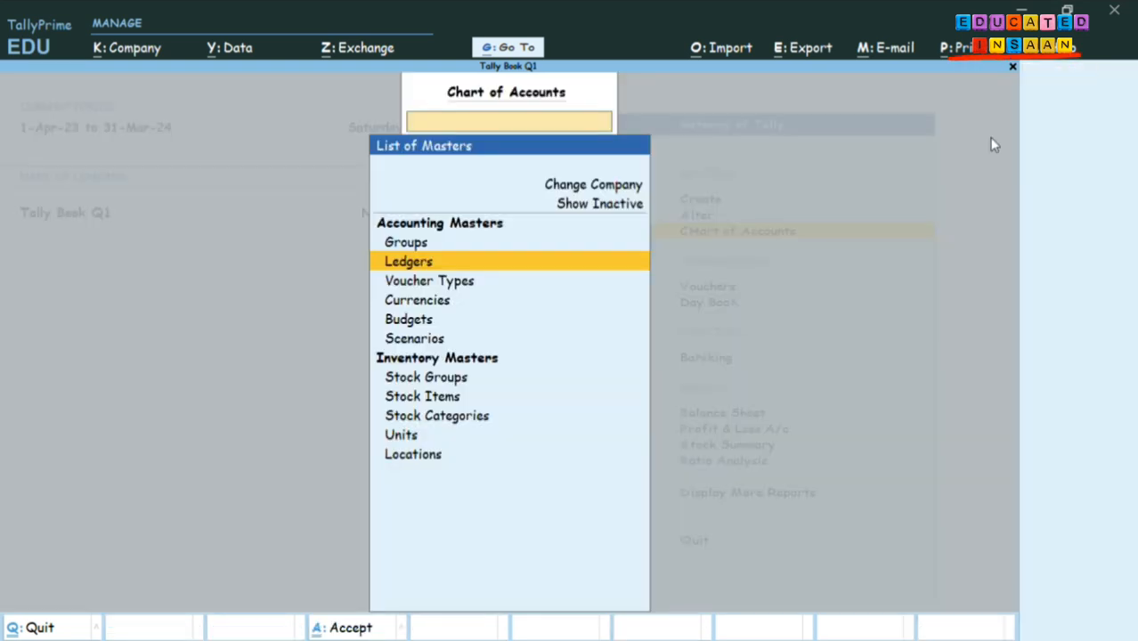
pyautogui.press('Escape')
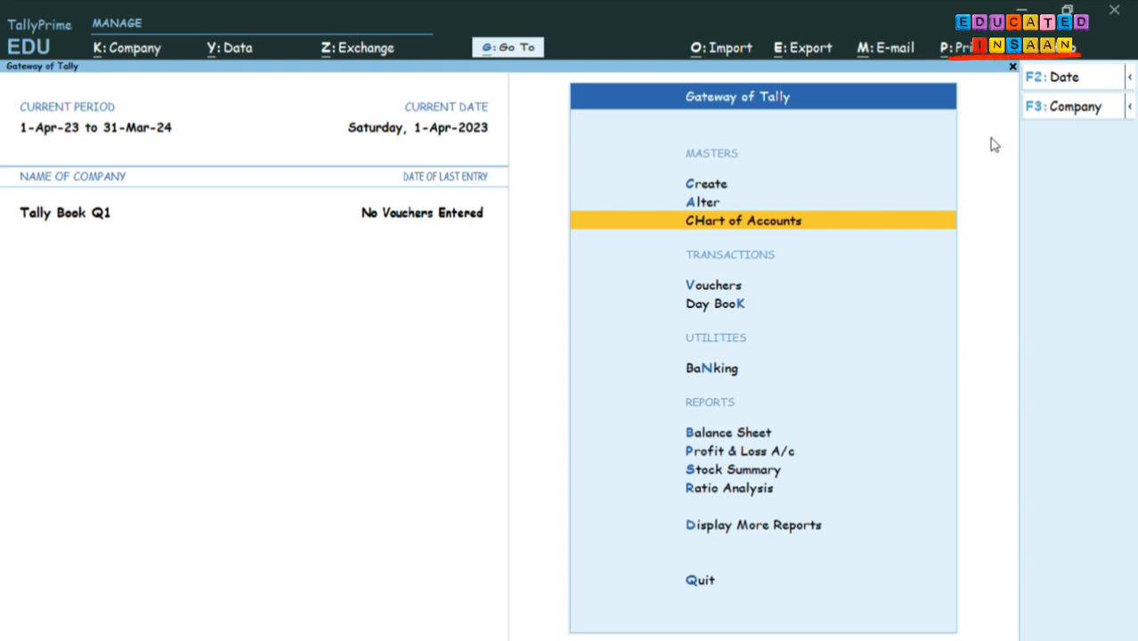
pyautogui.press('Down')
pyautogui.press('Down')
pyautogui.press('Down')
pyautogui.press('Down')
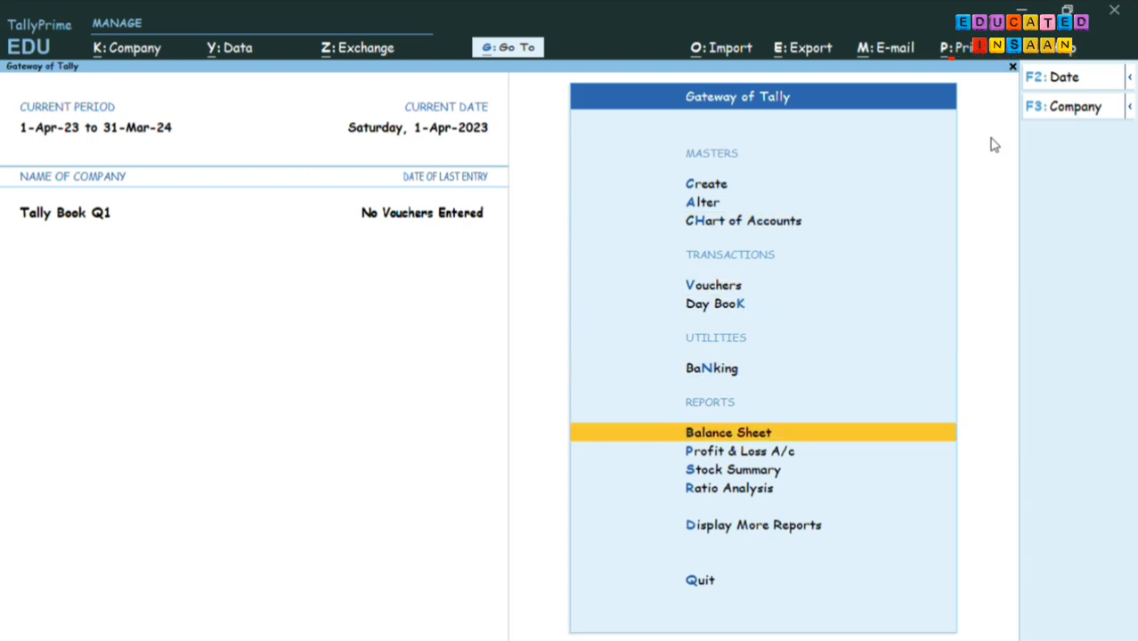
pyautogui.press('Return')
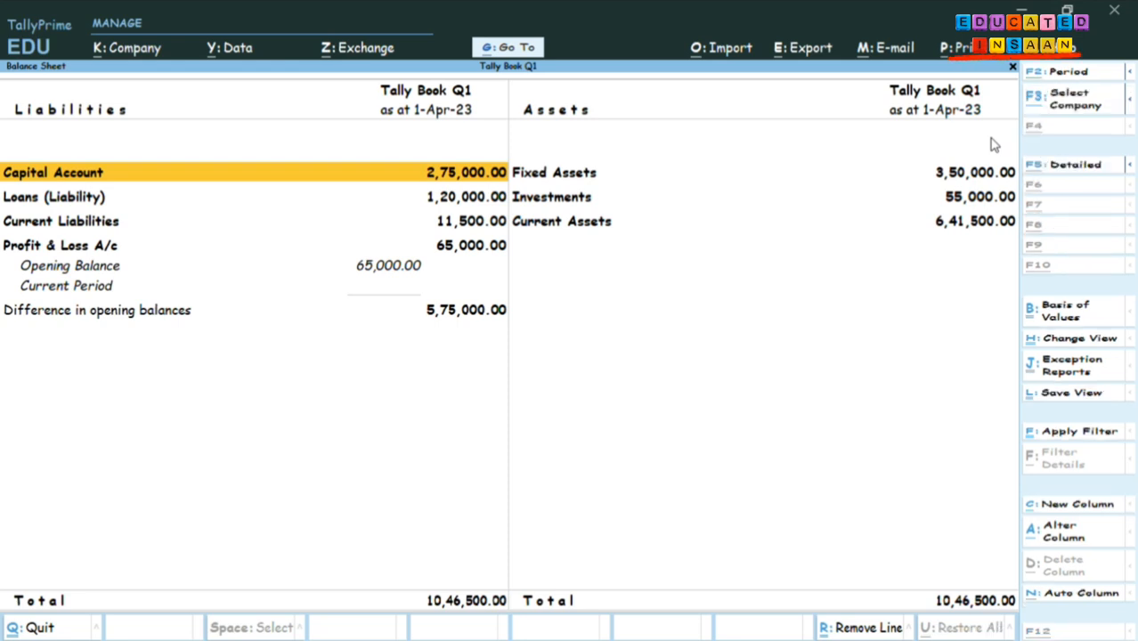
# Switch the Balance Sheet to the detailed view and set its period from 1-4-2023 to 31-3-2024.
pyautogui.hotkey('alt', 'F5')
pyautogui.press('F2')
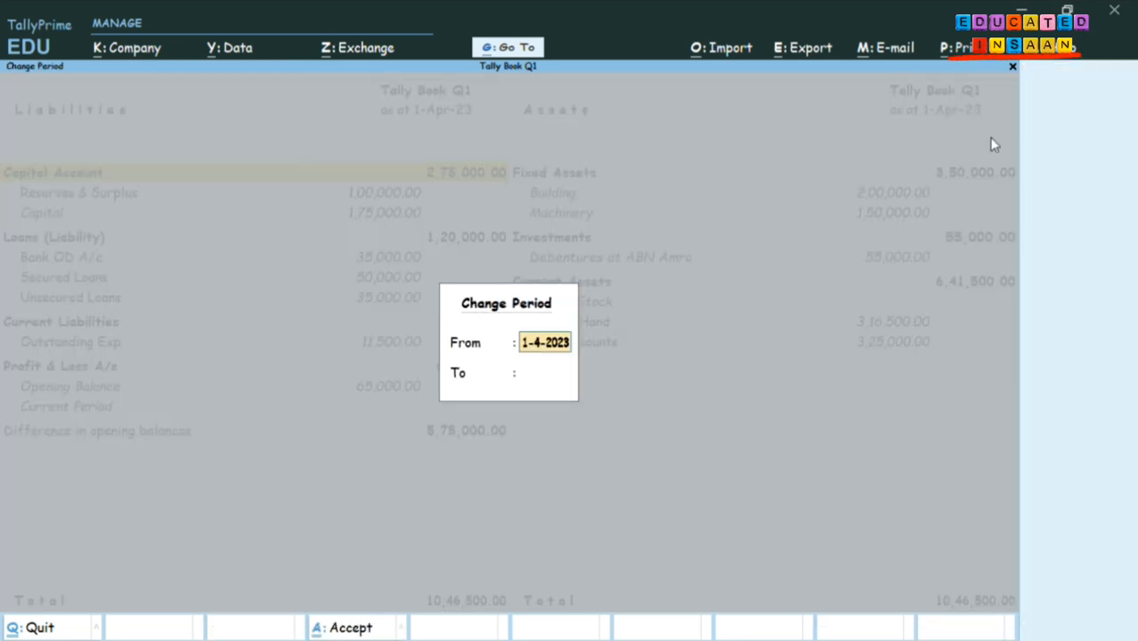
pyautogui.press('Return')
pyautogui.write('31-3')
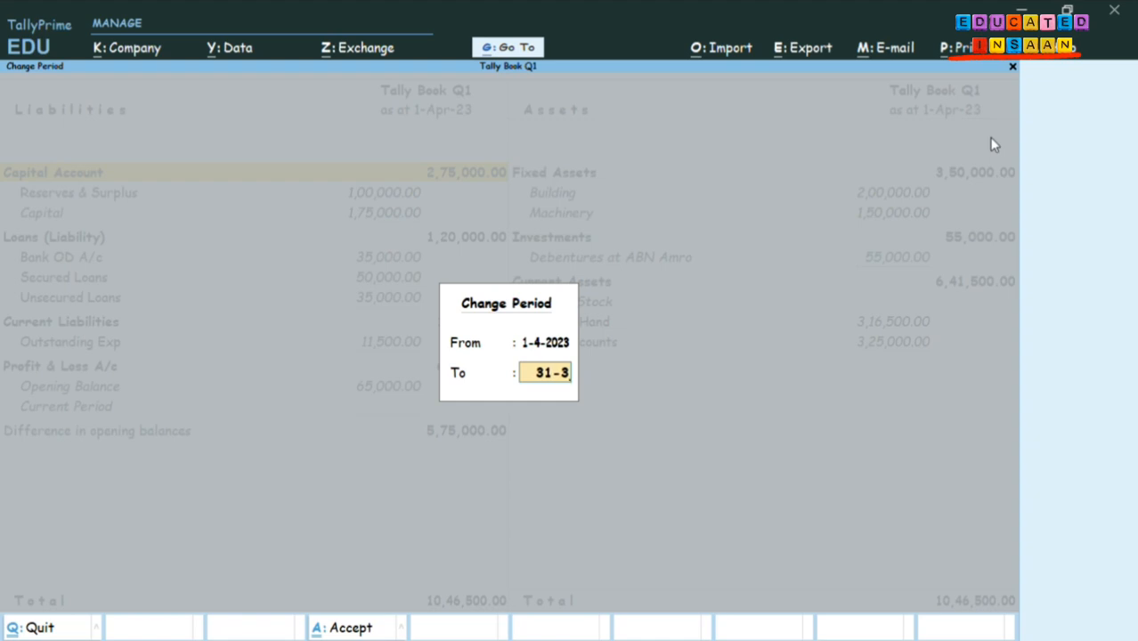
pyautogui.press('Return')
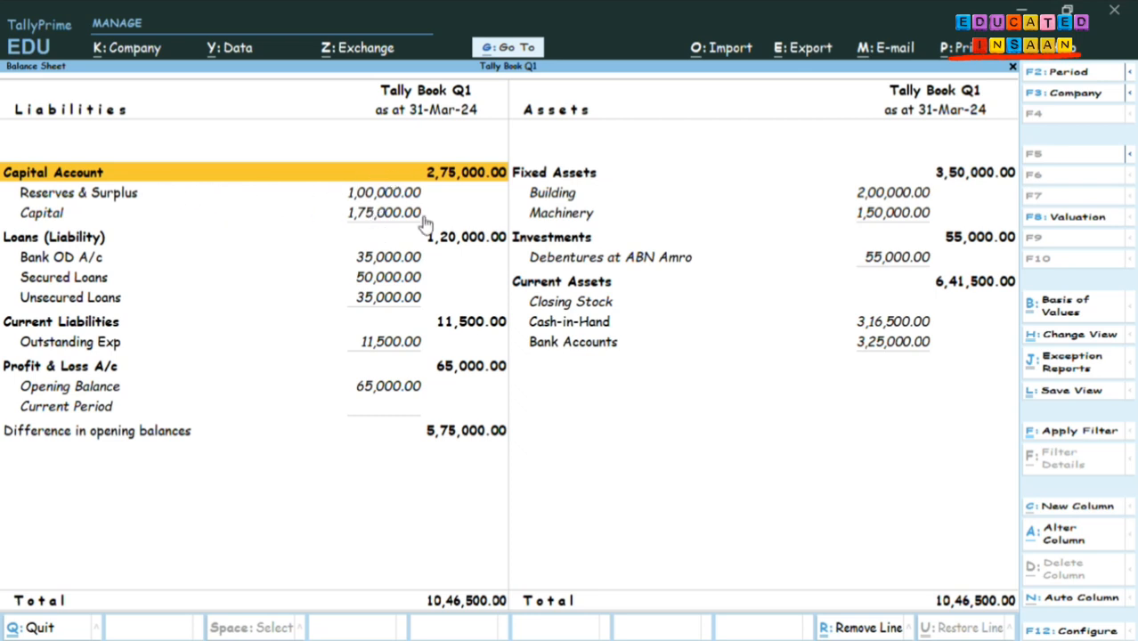
# Open the Reserves & Surplus breakdown, review its reserve ledgers and return to the Balance Sheet.
pyautogui.click(404, 199)
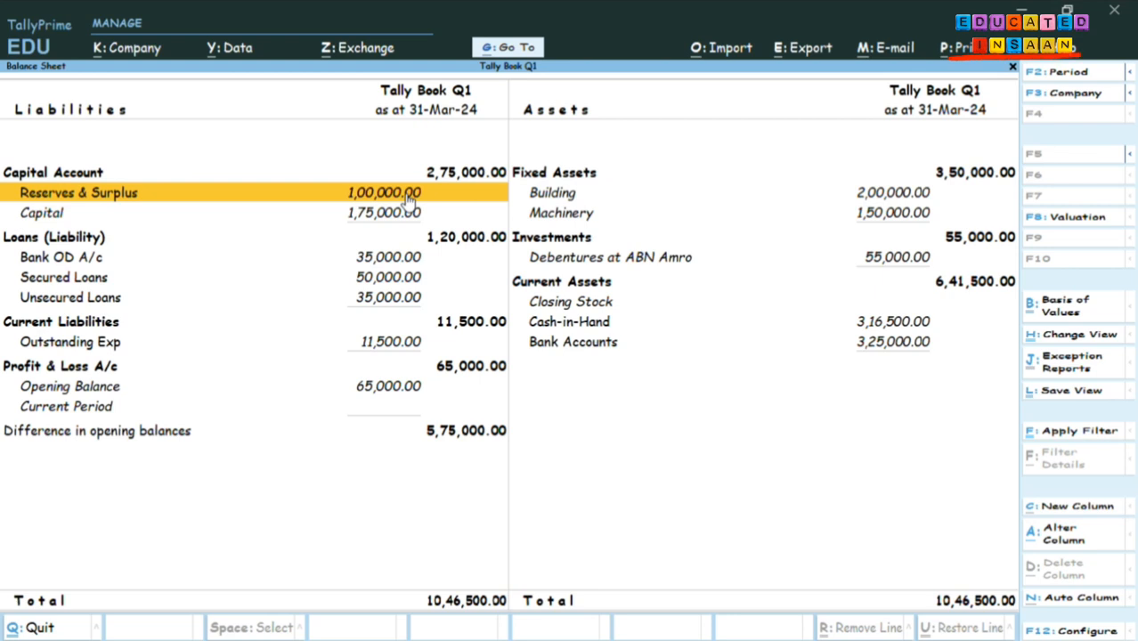
pyautogui.click(402, 199)
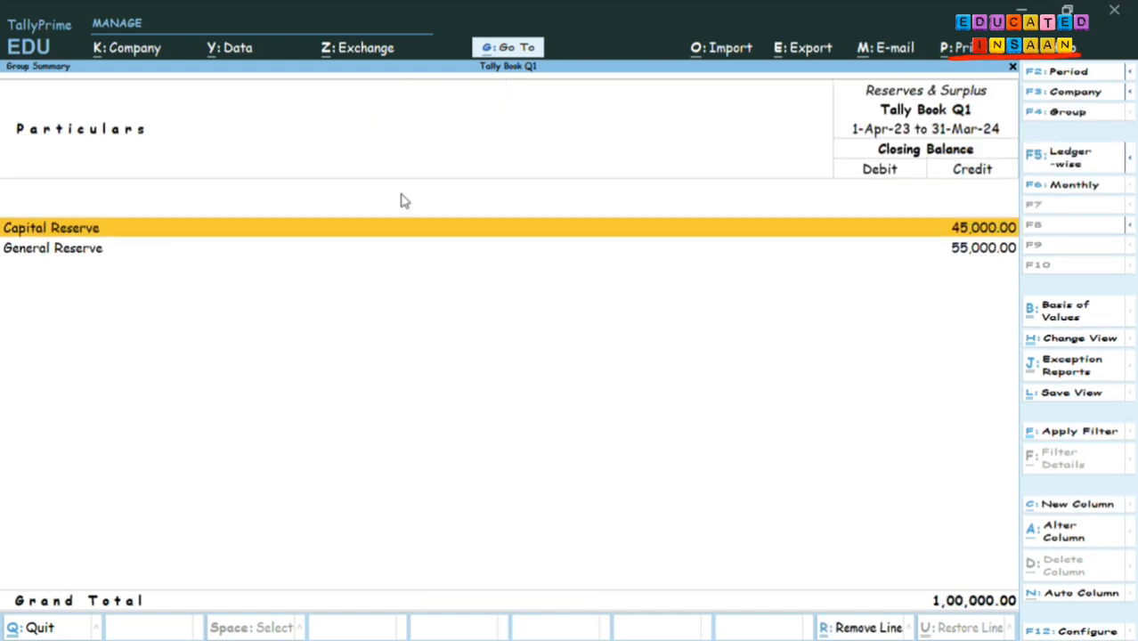
pyautogui.press('Down')
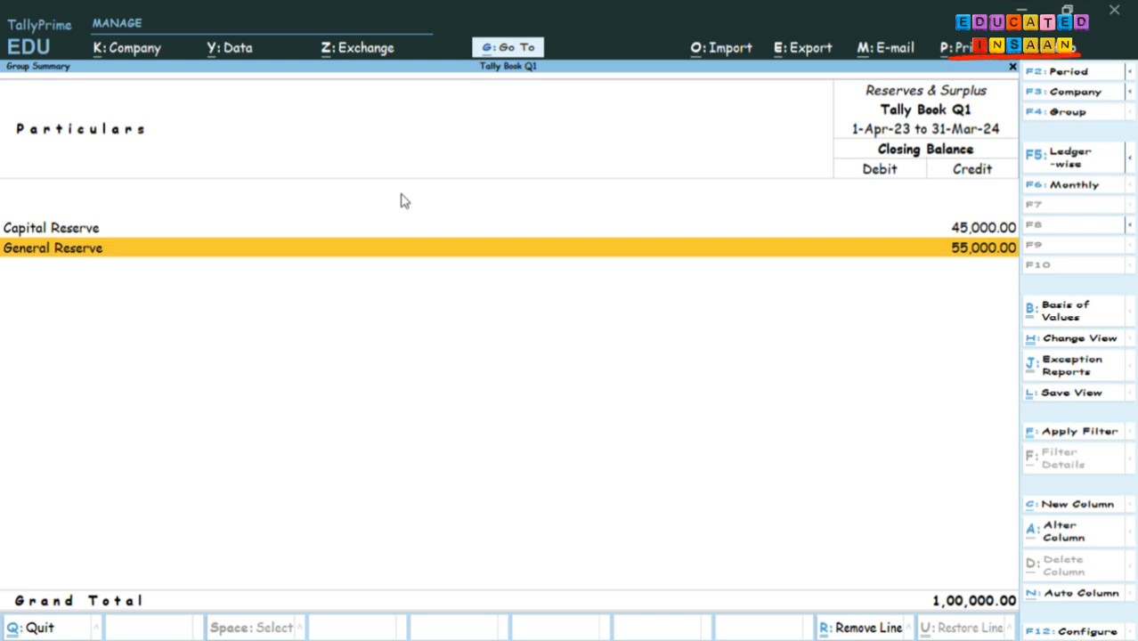
pyautogui.press('Escape')
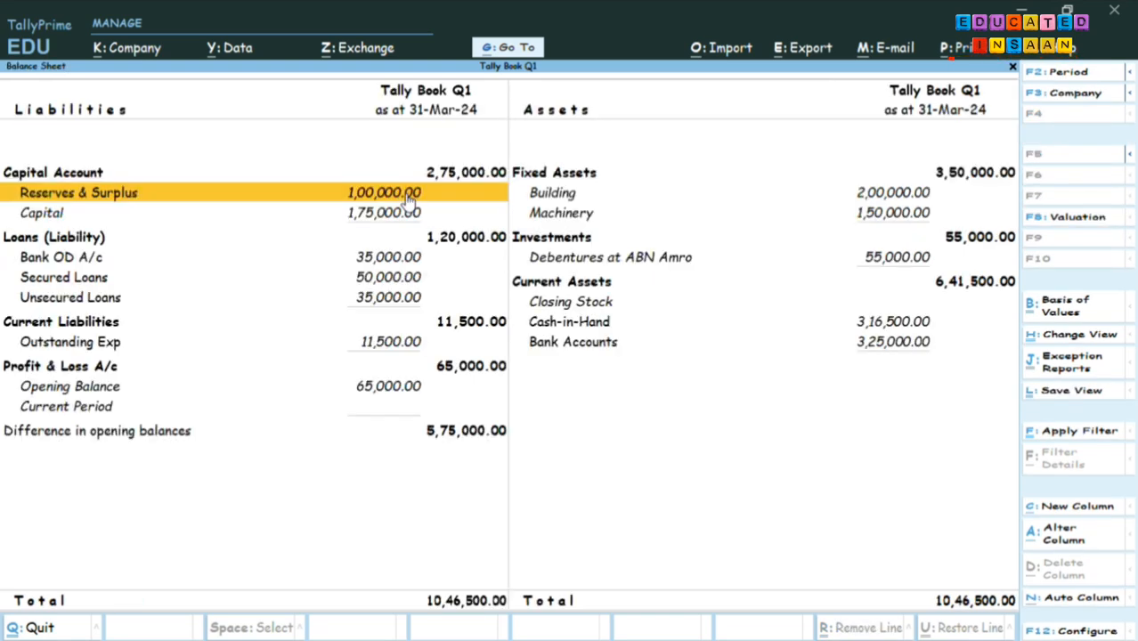
# Review the items under Loans (Liability) and check the ledger breakdown of Bank OD A/c.
pyautogui.press('Down')
pyautogui.press('Down')
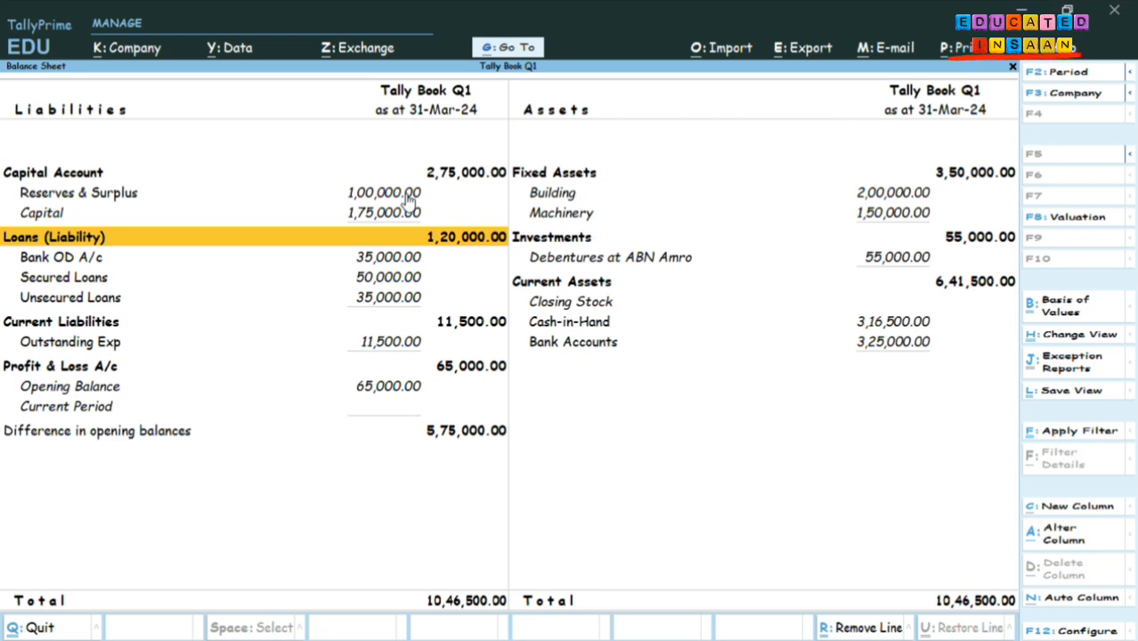
pyautogui.press('Down')
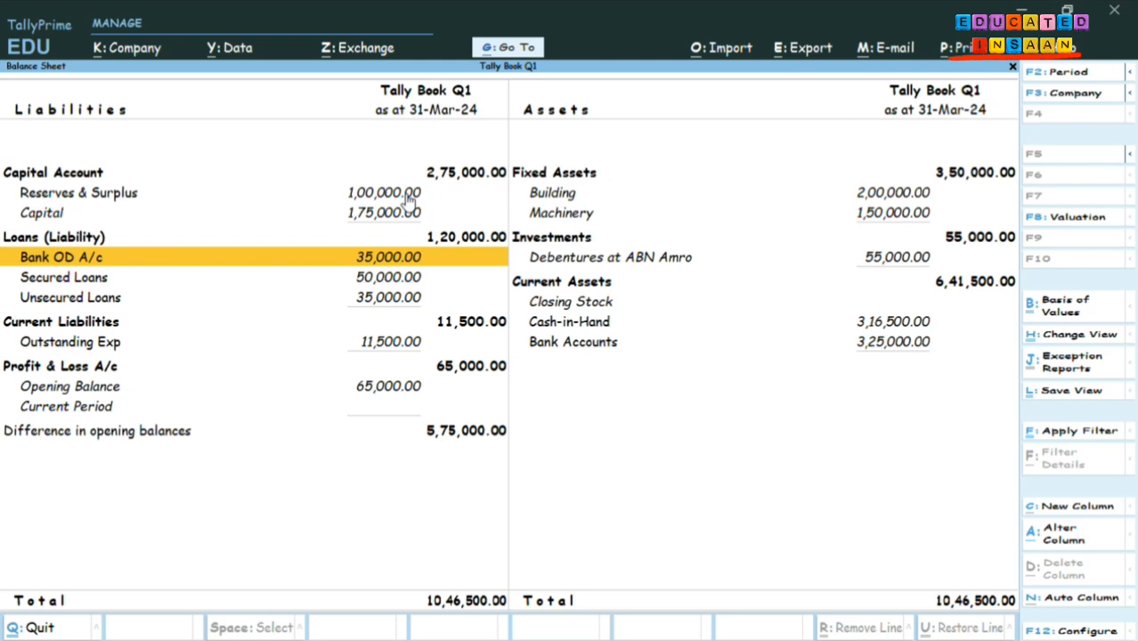
pyautogui.press('Down')
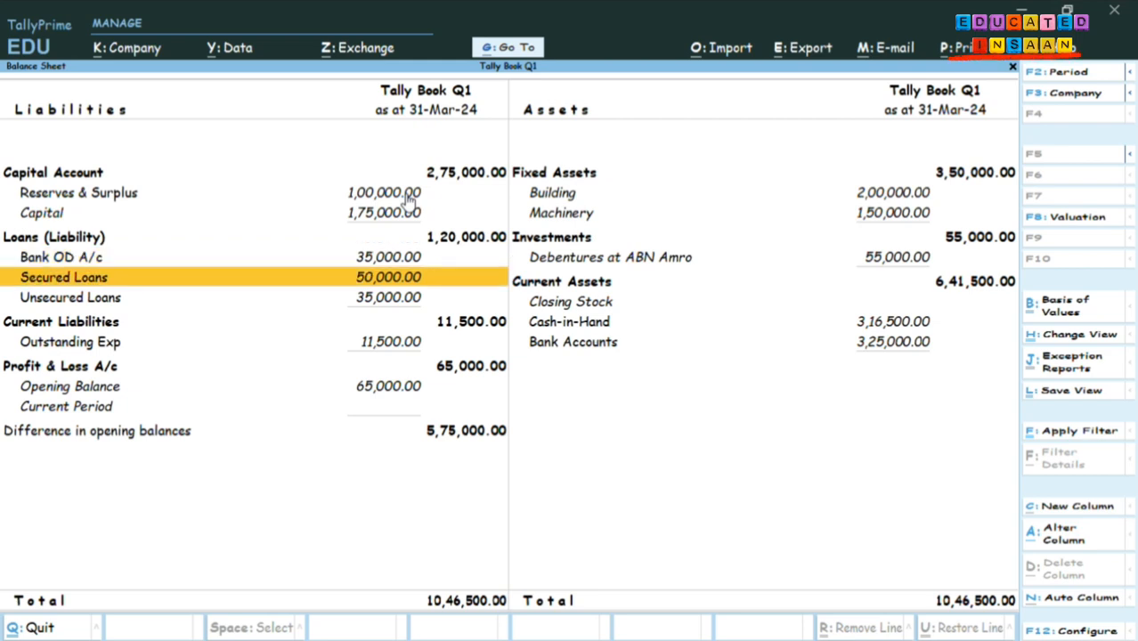
pyautogui.press('Down')
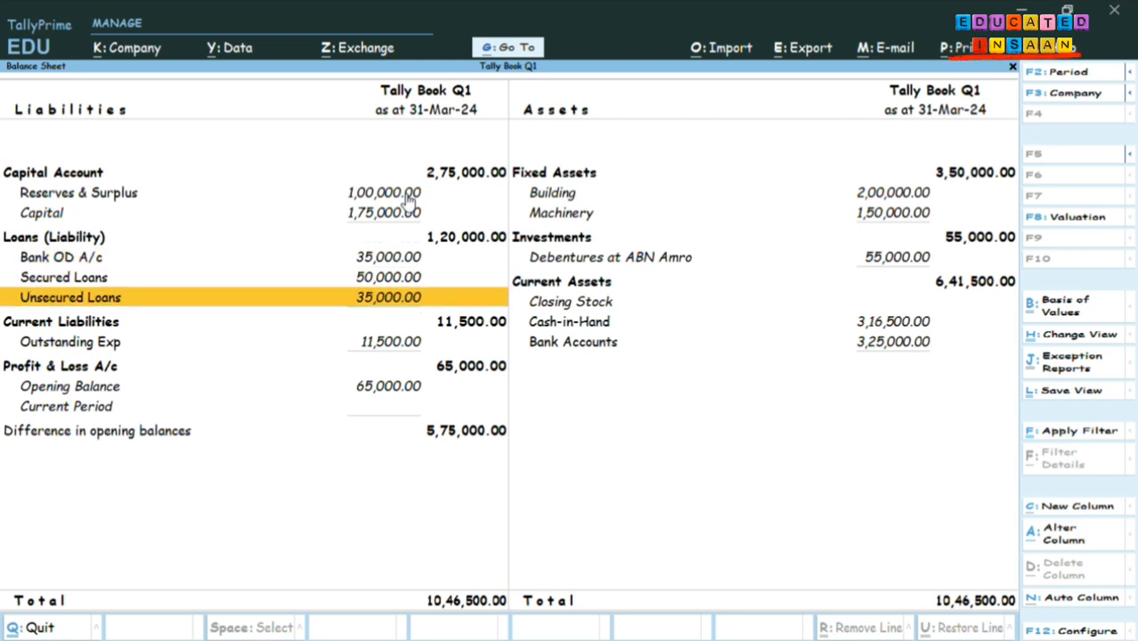
pyautogui.press('Up')
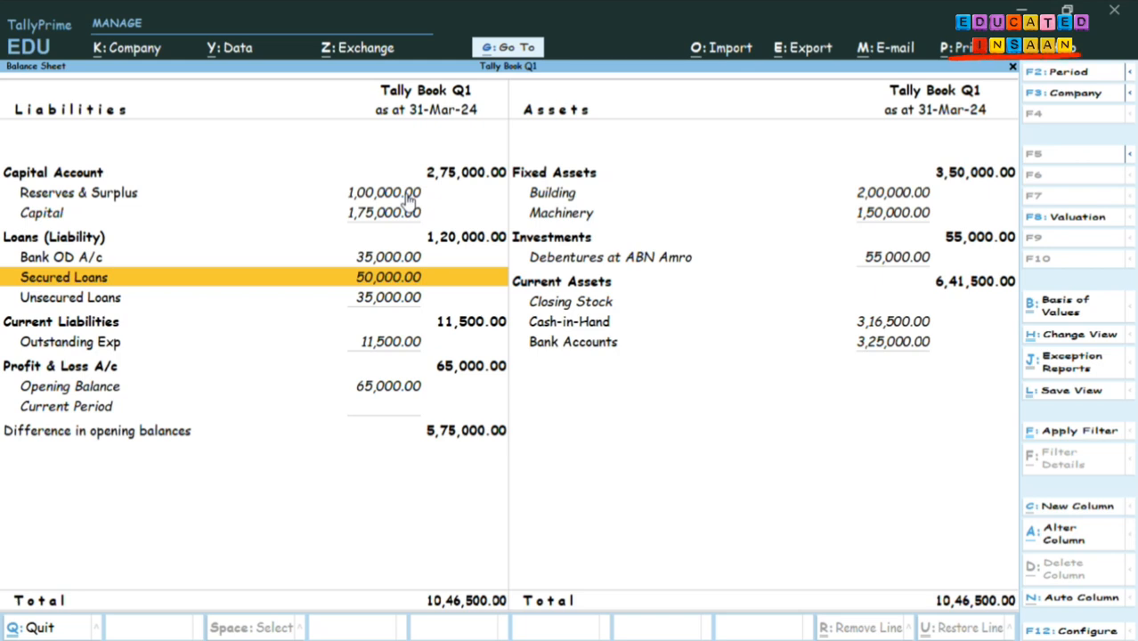
pyautogui.press('Down')
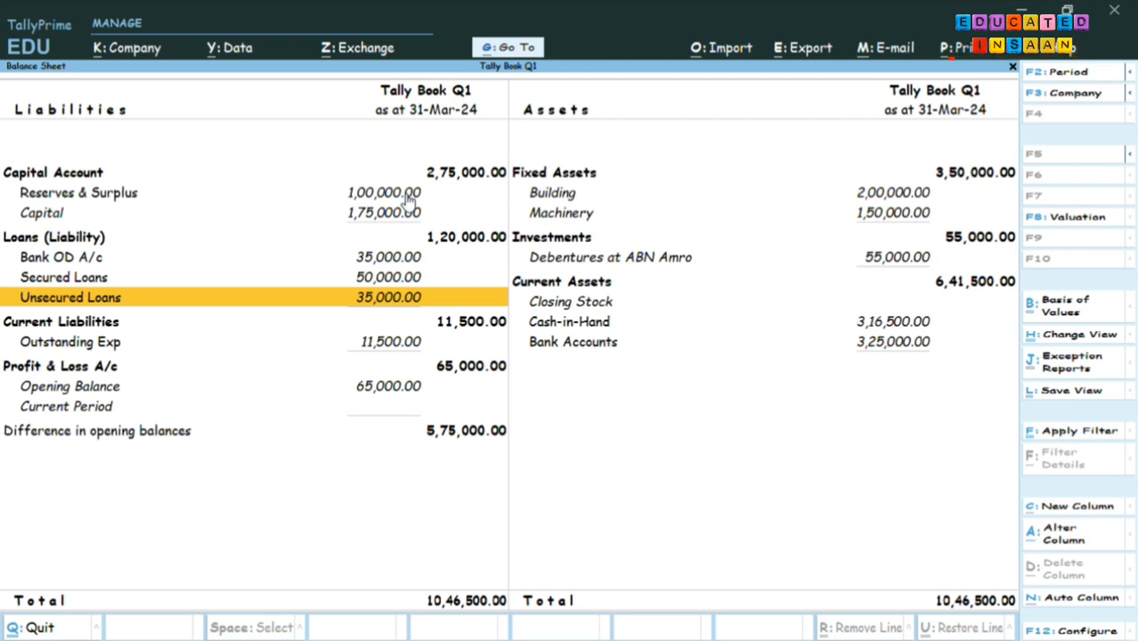
pyautogui.press('Up')
pyautogui.press('Up')
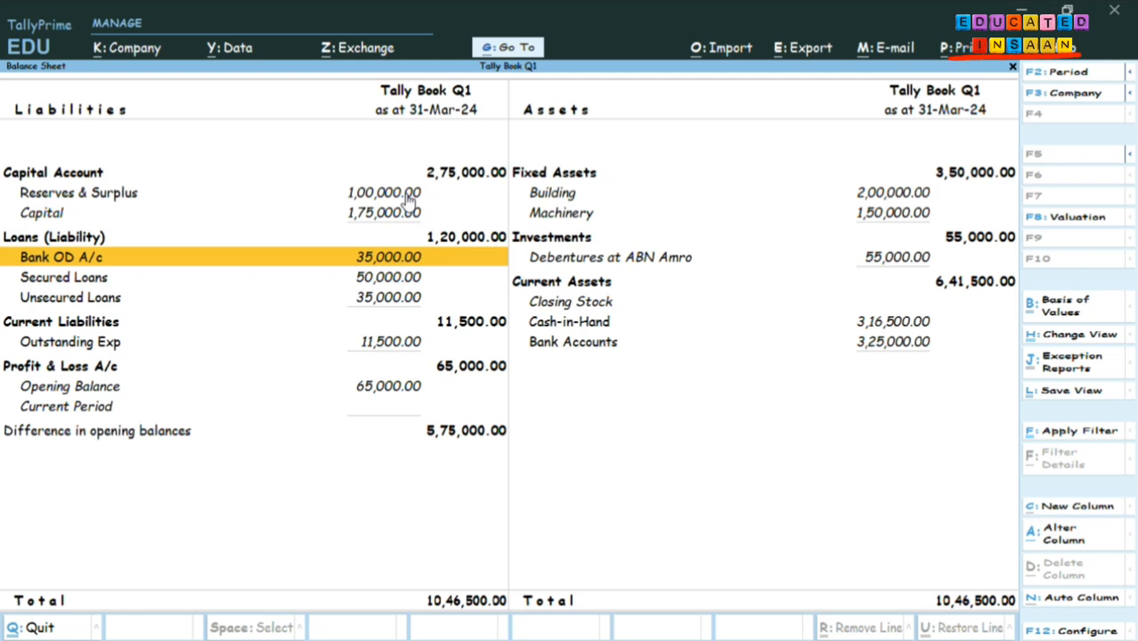
pyautogui.press('Return')
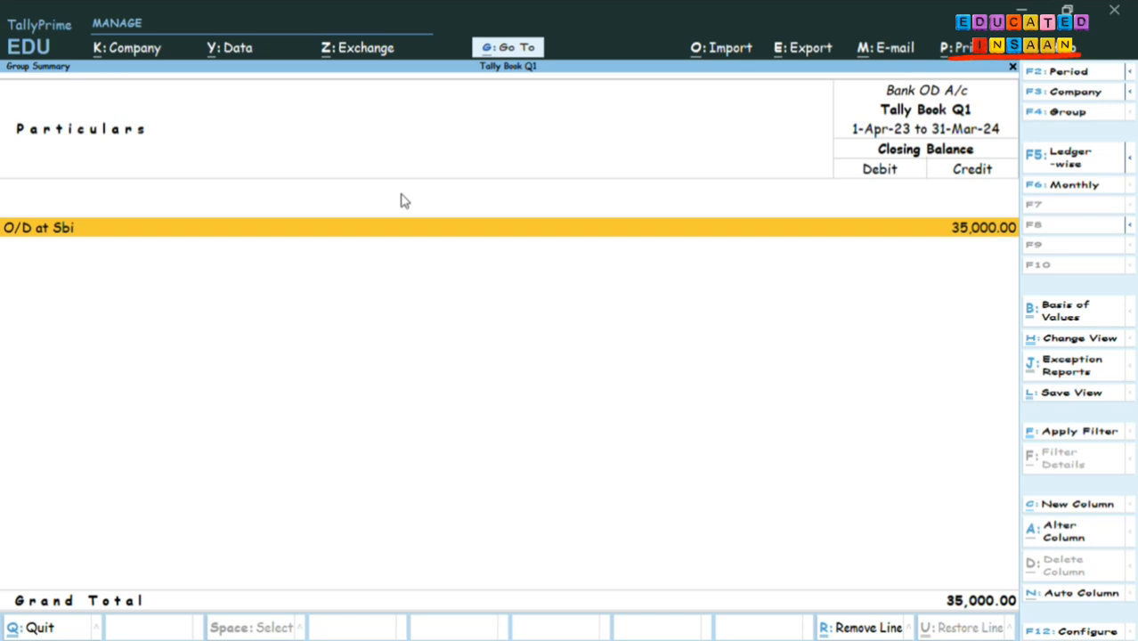
pyautogui.press('Escape')
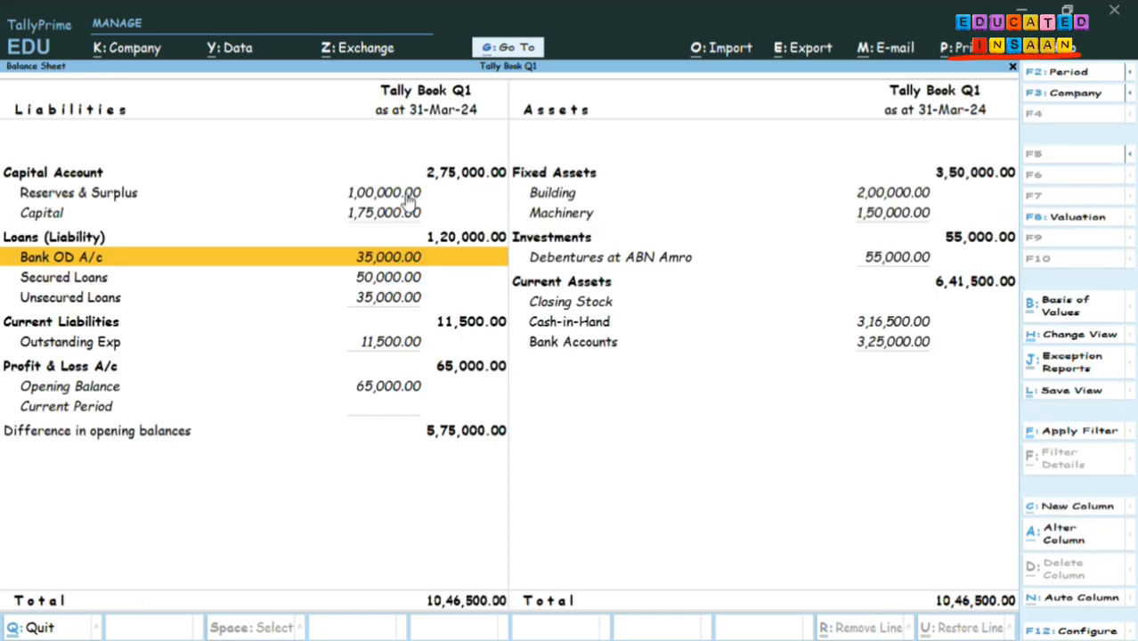
# Open the Outstanding Exp breakdown under Current Liabilities, review its ledgers and return to the Balance Sheet.
pyautogui.press('Down')
pyautogui.press('Down')
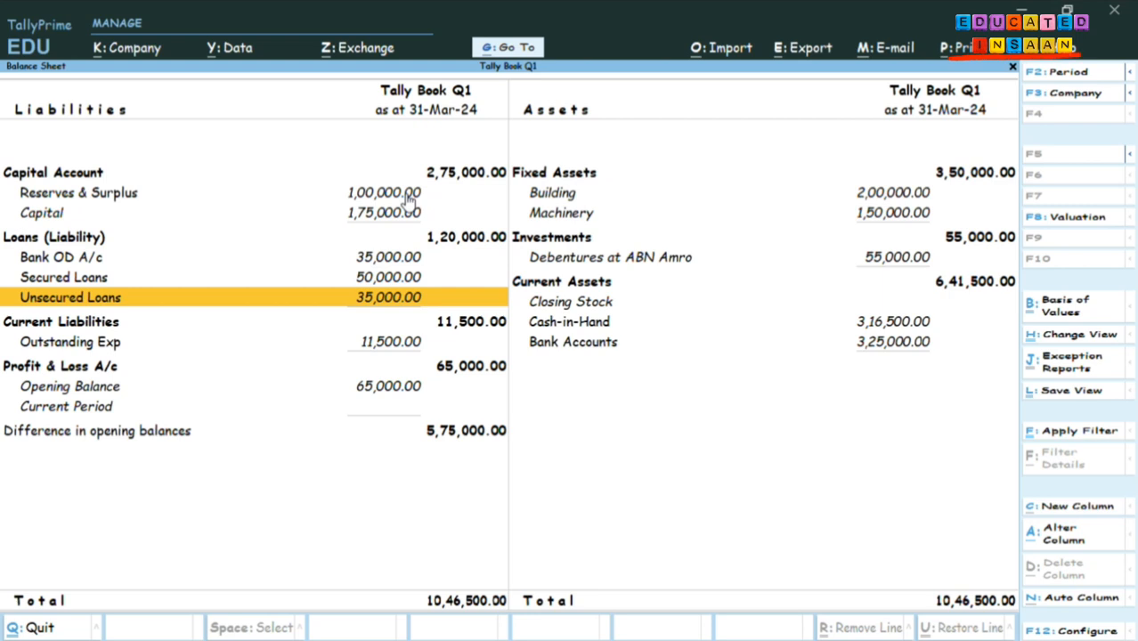
pyautogui.press('Down')
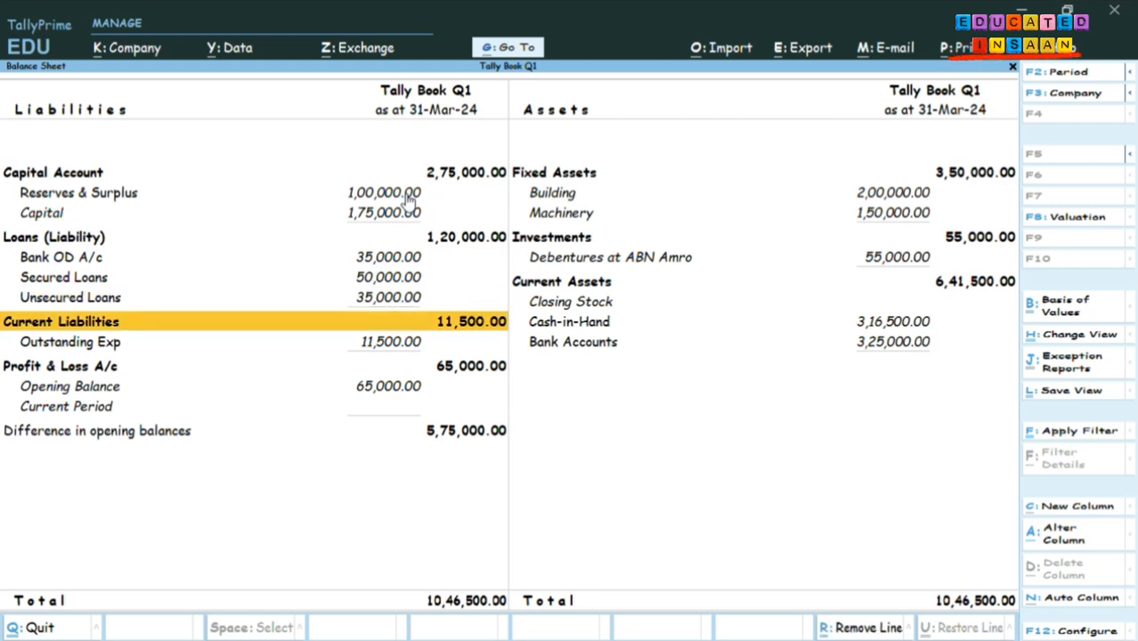
pyautogui.press('Down')
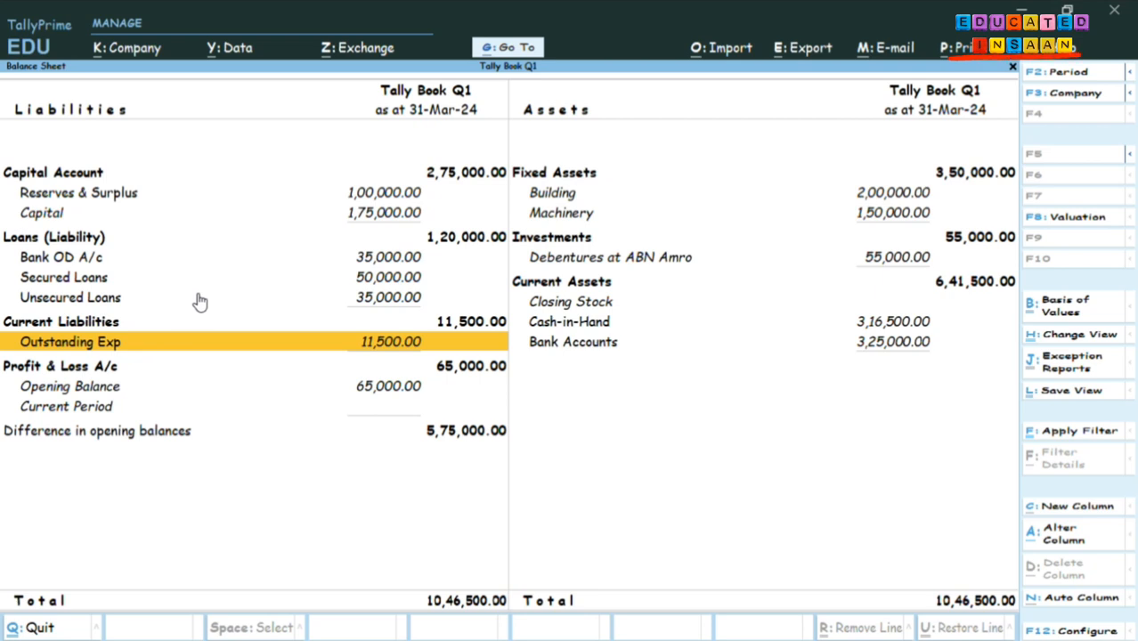
pyautogui.press('Return')
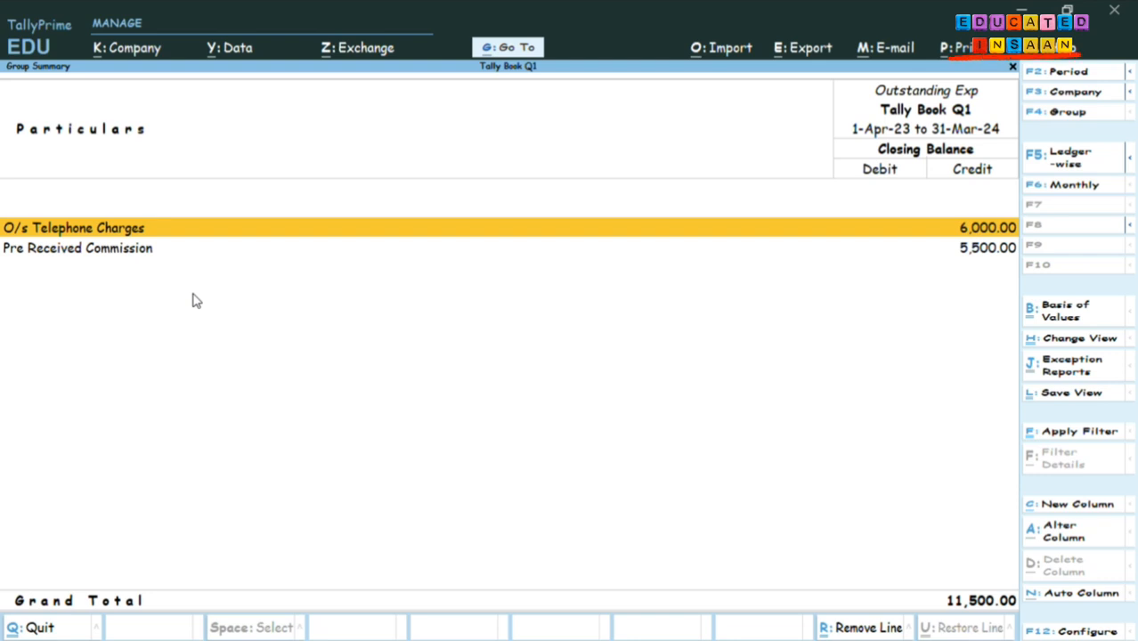
pyautogui.press('Down')
pyautogui.press('Up')
pyautogui.press('Down')
pyautogui.press('Up')
pyautogui.press('Escape')
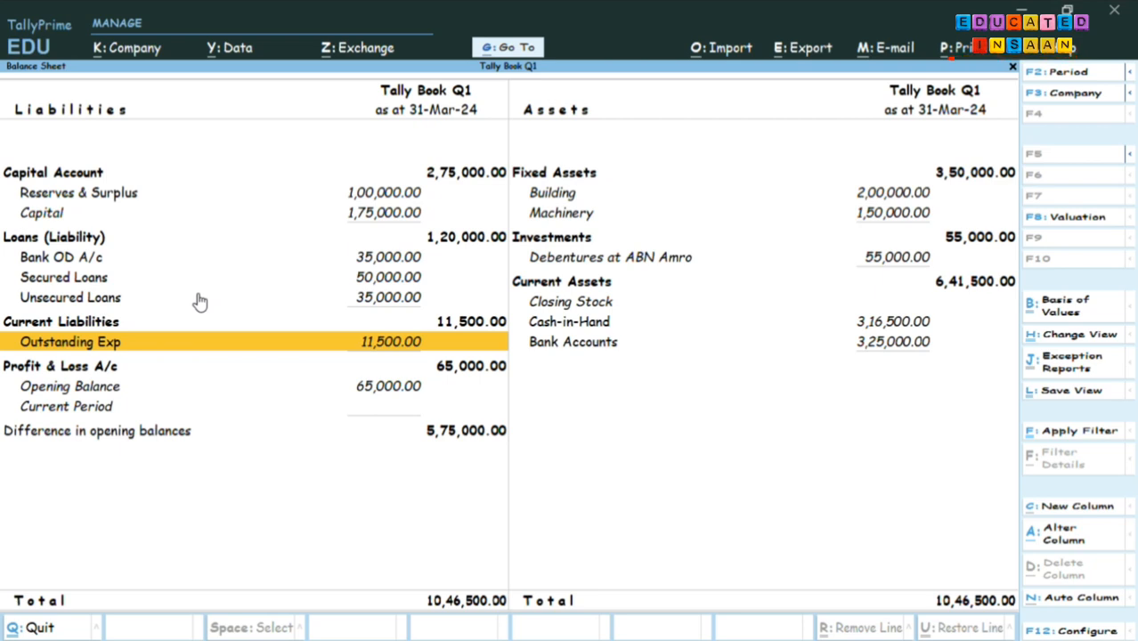
# Review the Fixed Assets, Investments and Current Assets entries on the assets side, and close the Balance Sheet.
pyautogui.press('Right')
pyautogui.press('Up')
pyautogui.press('Up')
pyautogui.press('Up')
pyautogui.press('Up')
pyautogui.press('Up')
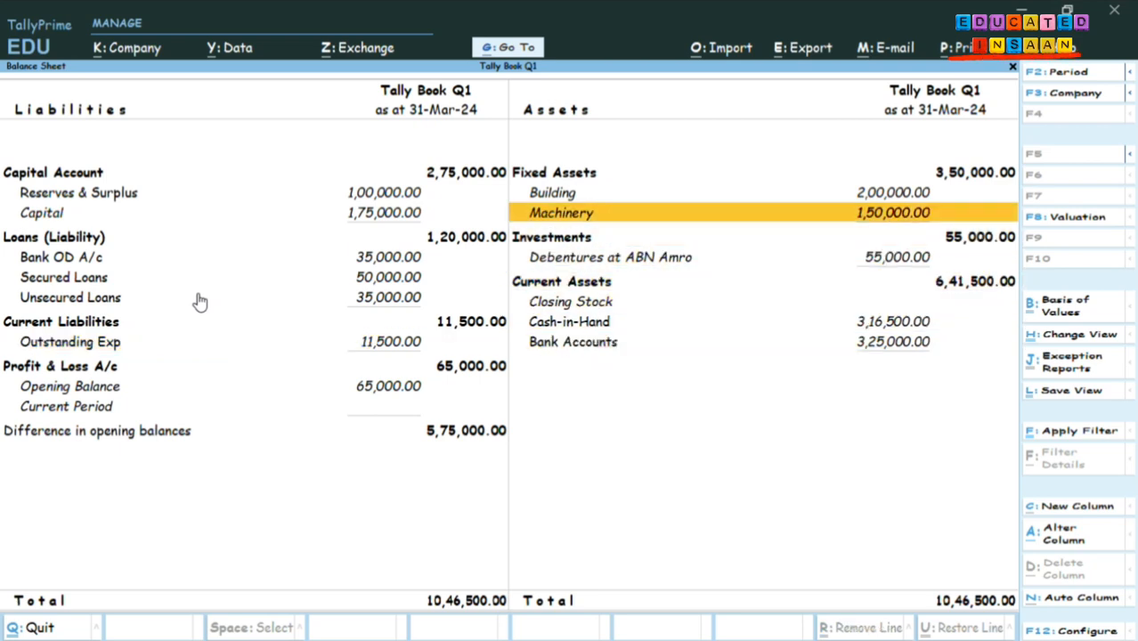
pyautogui.press('Down')
pyautogui.press('Down')
pyautogui.press('Down')
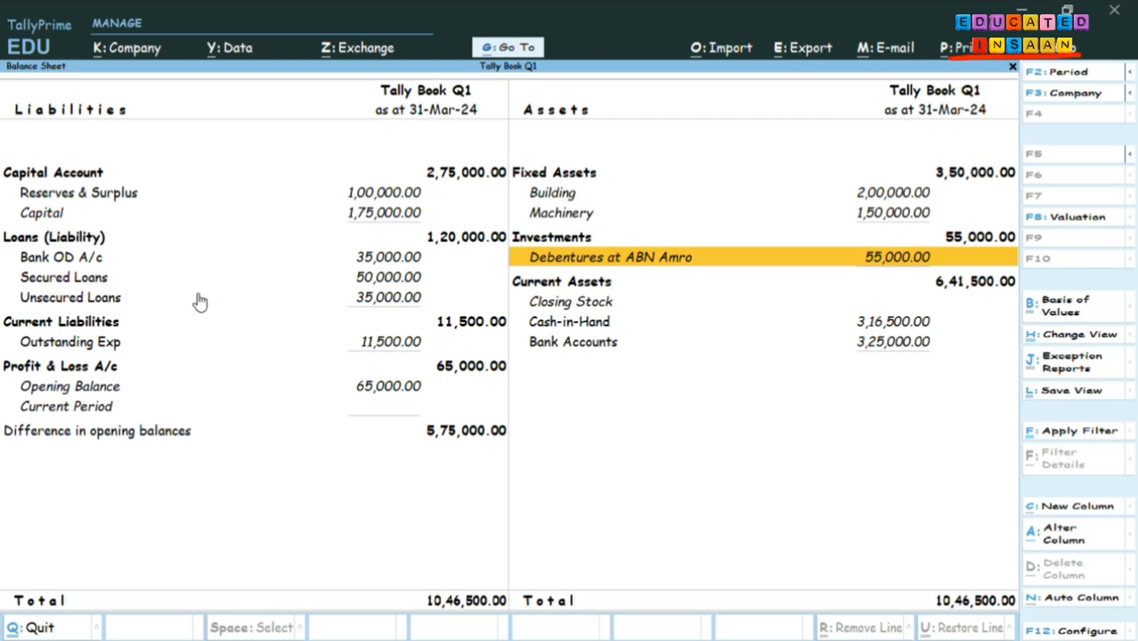
pyautogui.press('Down')
pyautogui.press('Down')
pyautogui.press('Down')
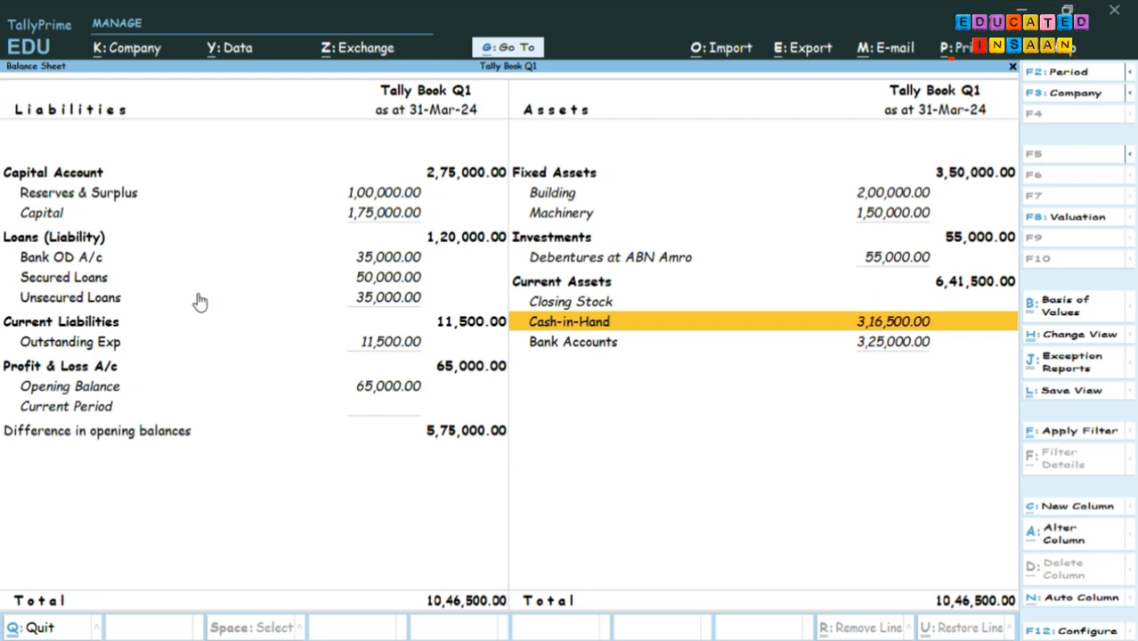
pyautogui.press('Down')
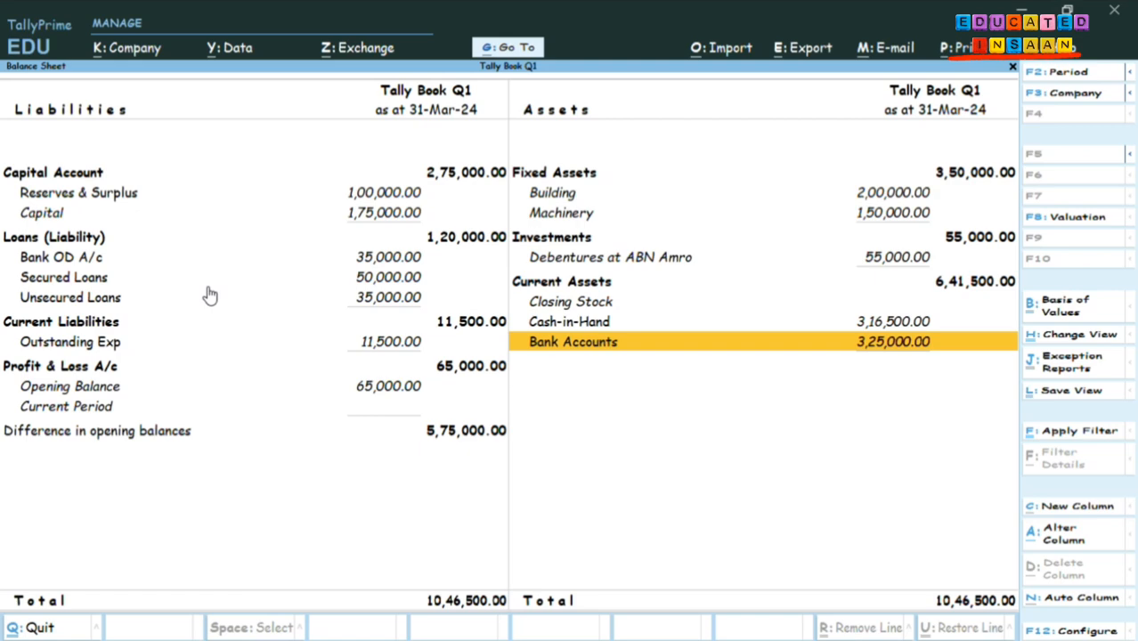
pyautogui.press('Escape')
pyautogui.press('Escape')
pyautogui.press('Escape')
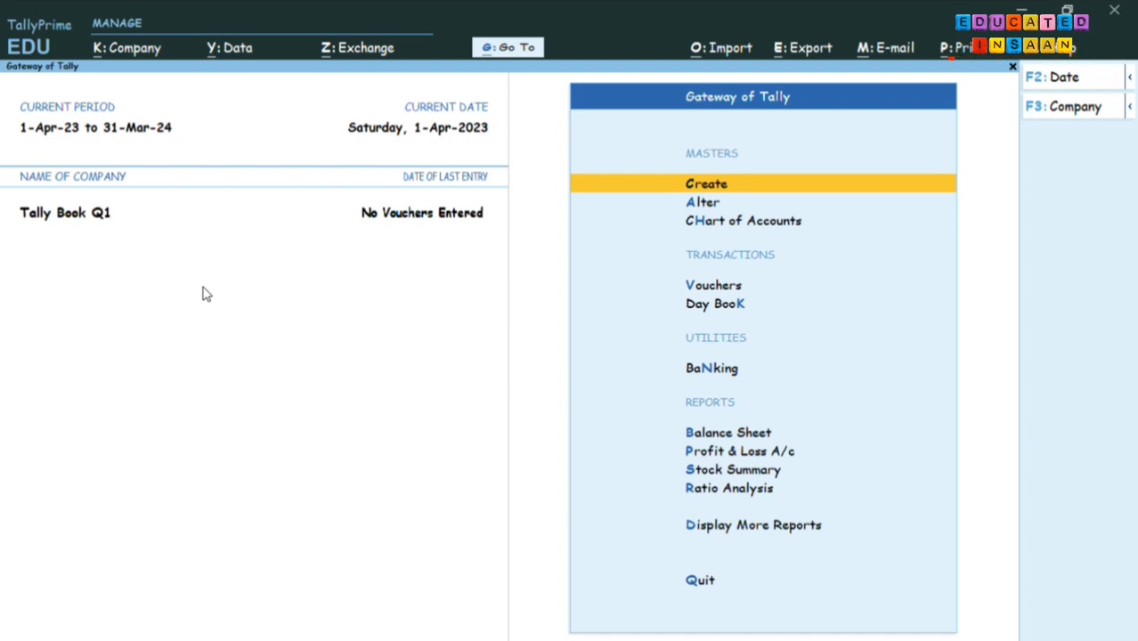
# Start a new ledger master and enter the creditor's full name, leaving the alias blank.
pyautogui.press('Return')
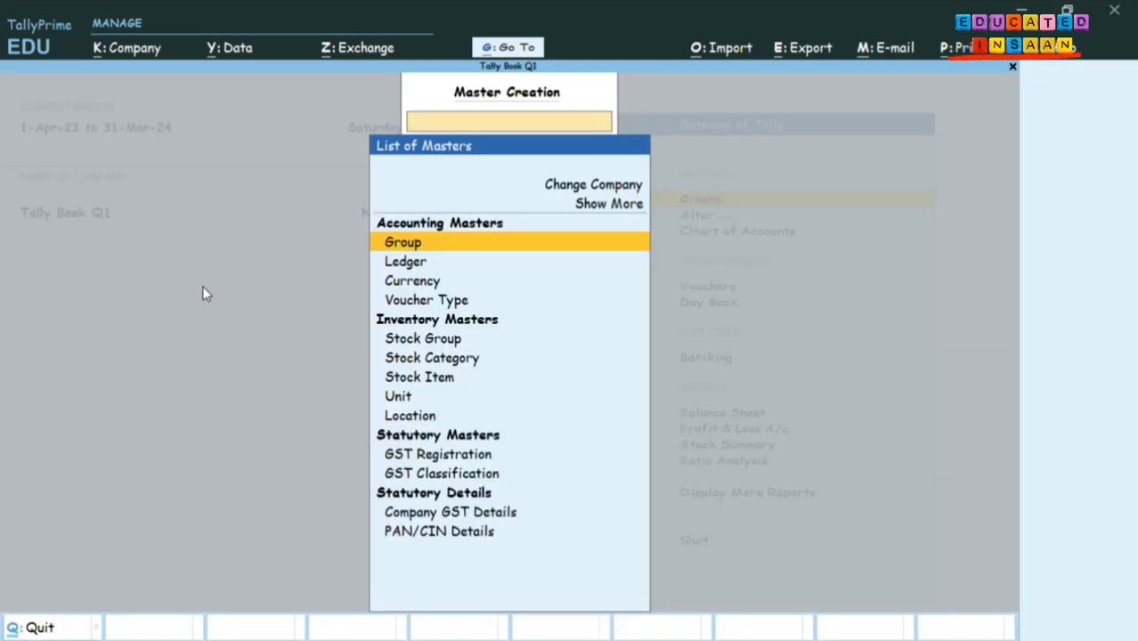
pyautogui.press('Down')
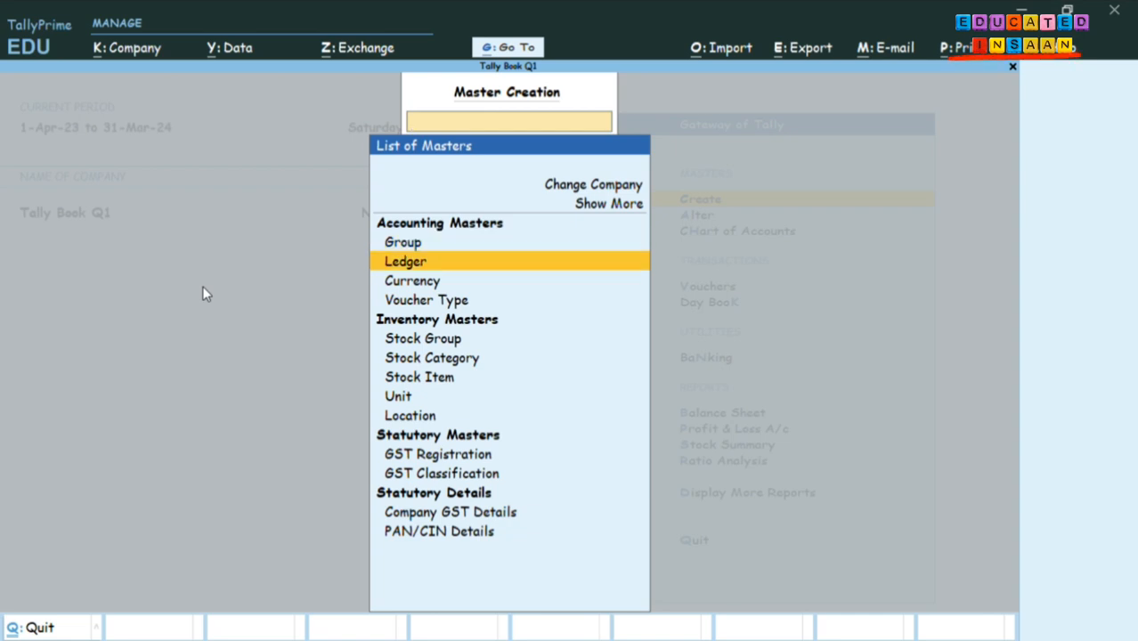
pyautogui.press('Return')
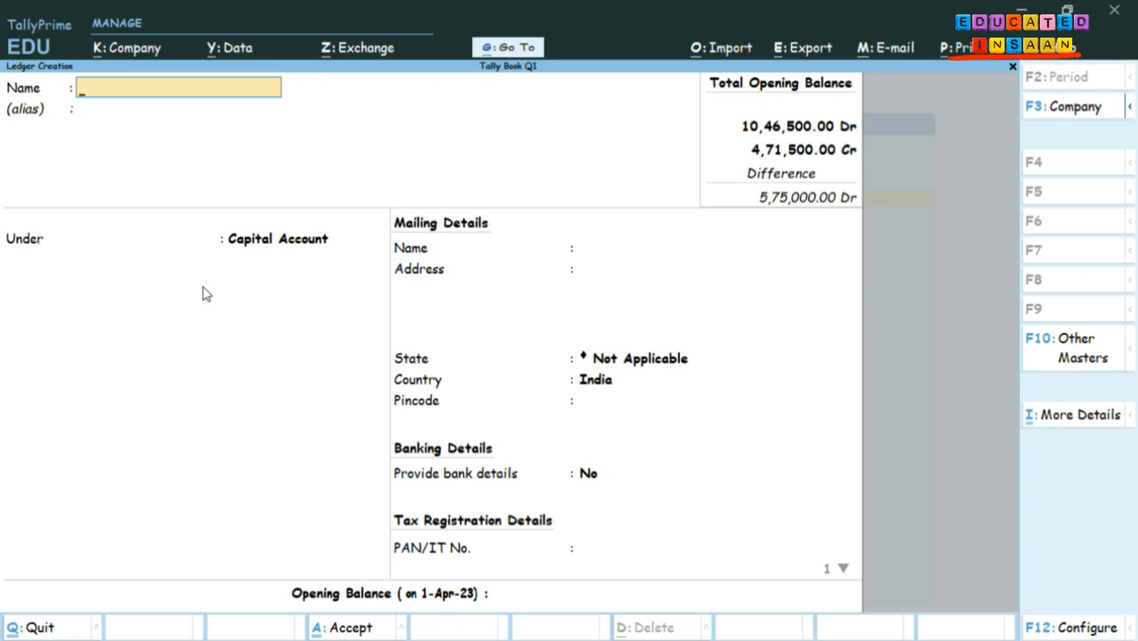
pyautogui.write('Varsha Chatur')
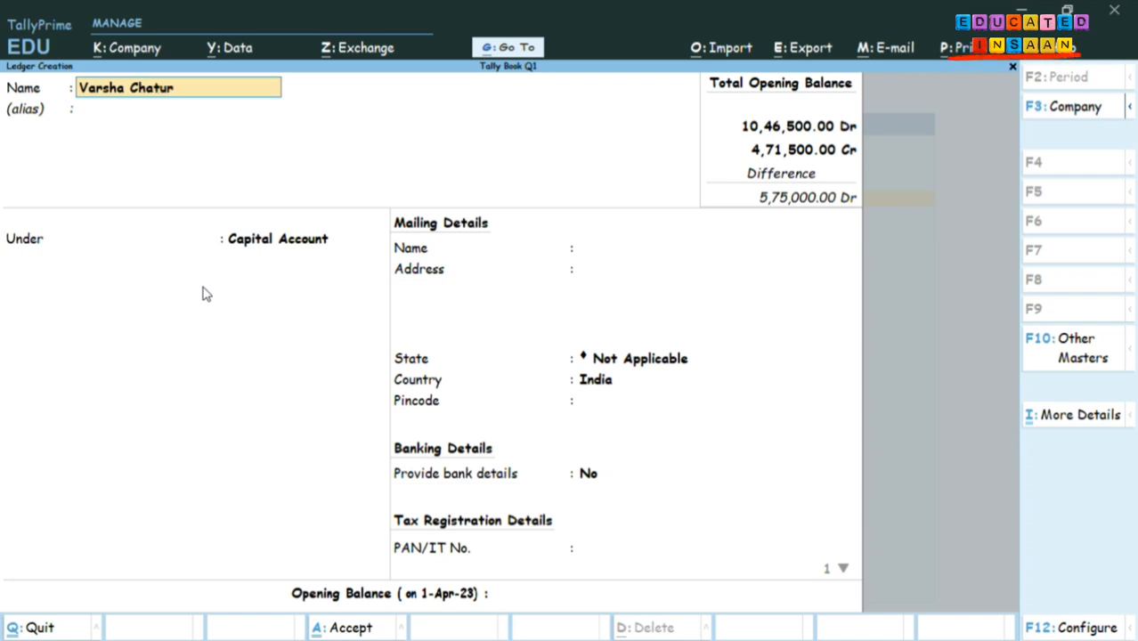
pyautogui.write('vedi')
pyautogui.press('Return')
pyautogui.press('Return')
# Place the individual creditor's ledger under the Sundry Creditors group.
pyautogui.write('S')
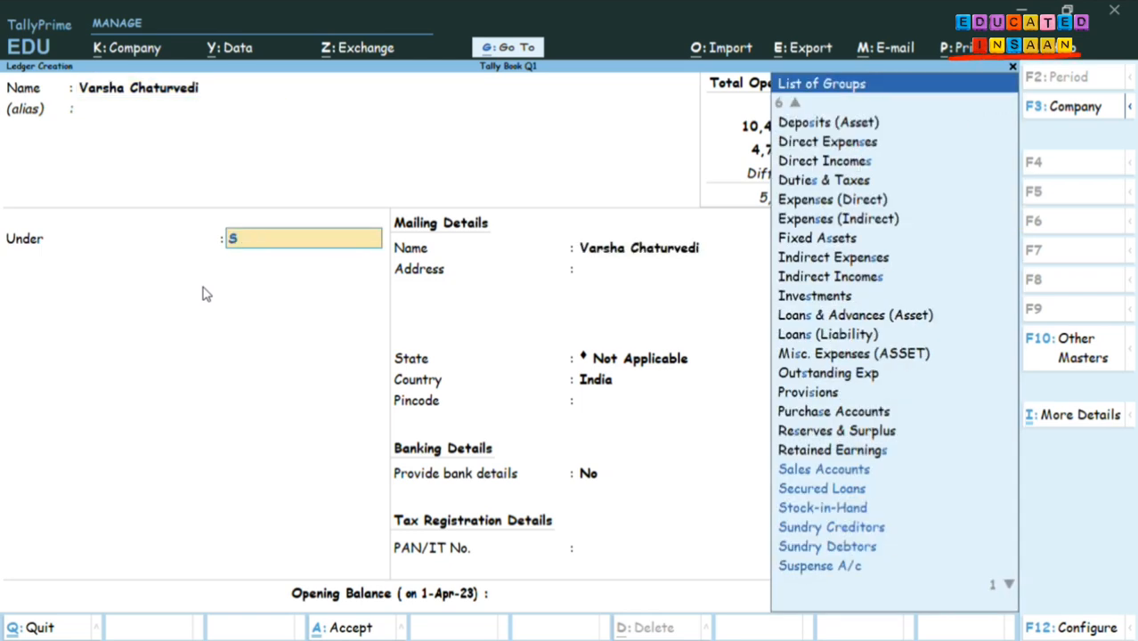
pyautogui.press('Down')
pyautogui.press('Down')
pyautogui.press('Down')
pyautogui.press('Up')
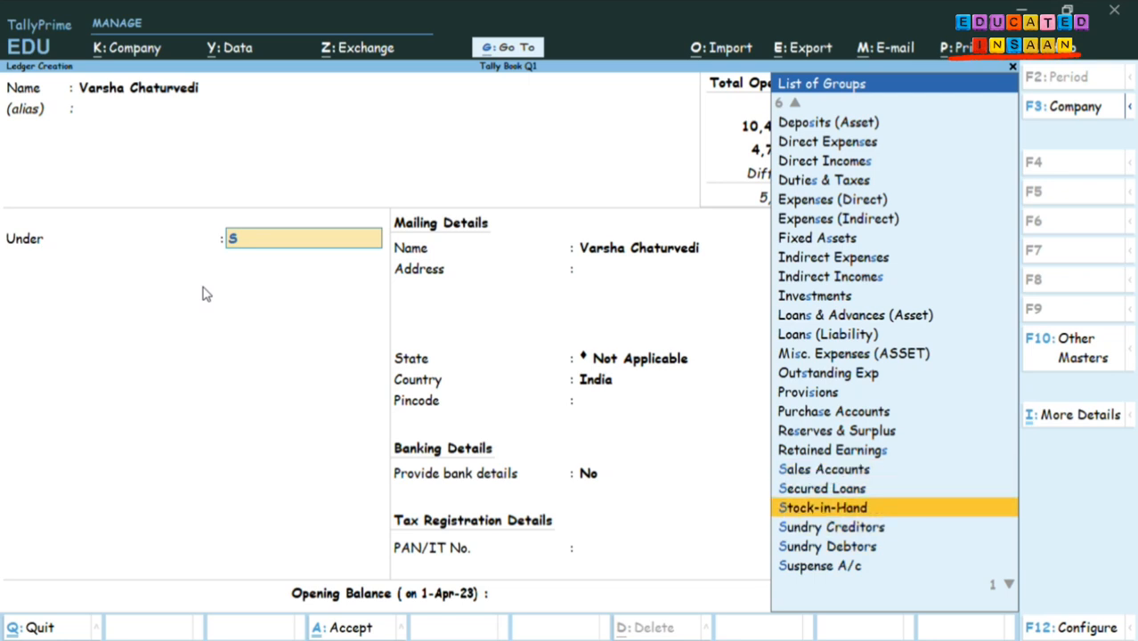
pyautogui.press('Down')
pyautogui.press('Return')
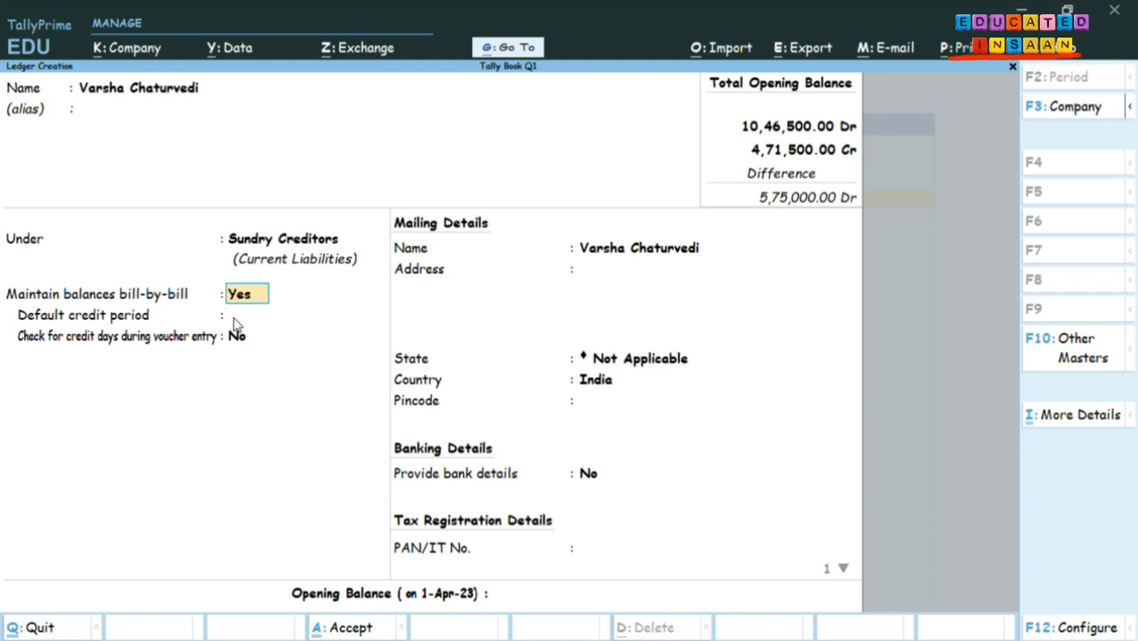
# Keep bill-by-bill balances on, set the default credit period to 30 days, and enable checking credit days during voucher entry.
pyautogui.press('Return')
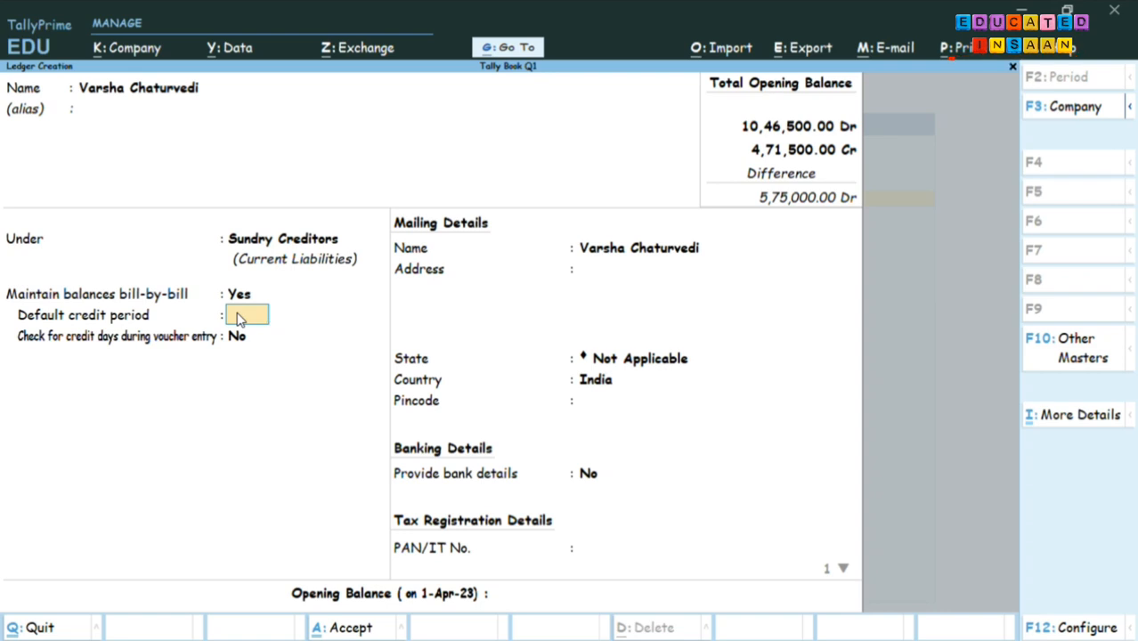
pyautogui.write('30')
pyautogui.press('Return')
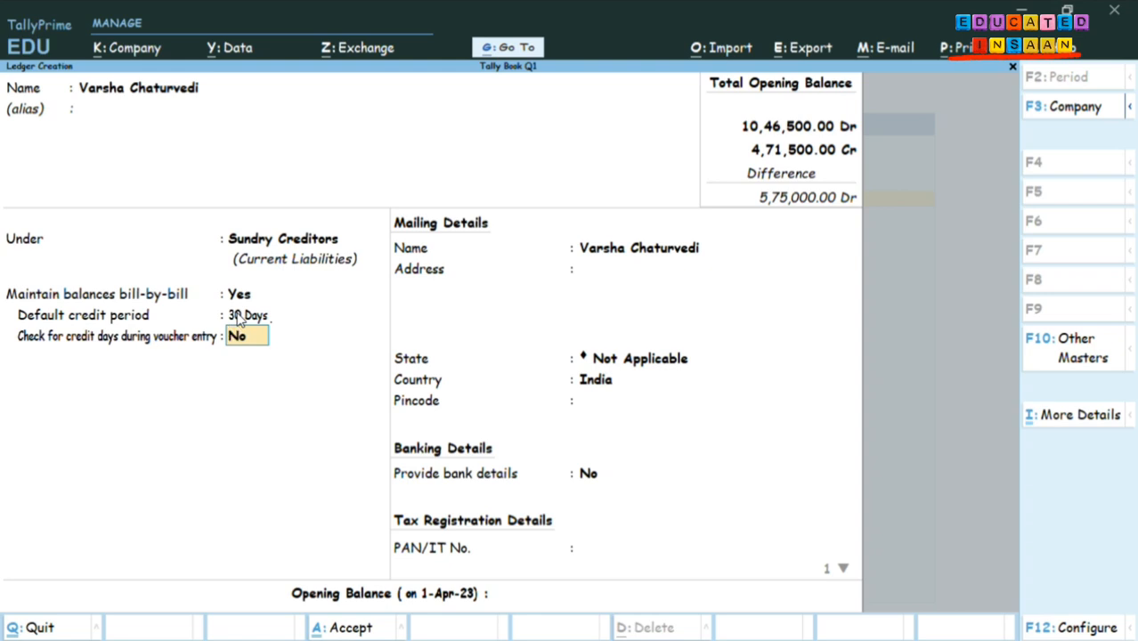
pyautogui.write('y')
pyautogui.press('Return')
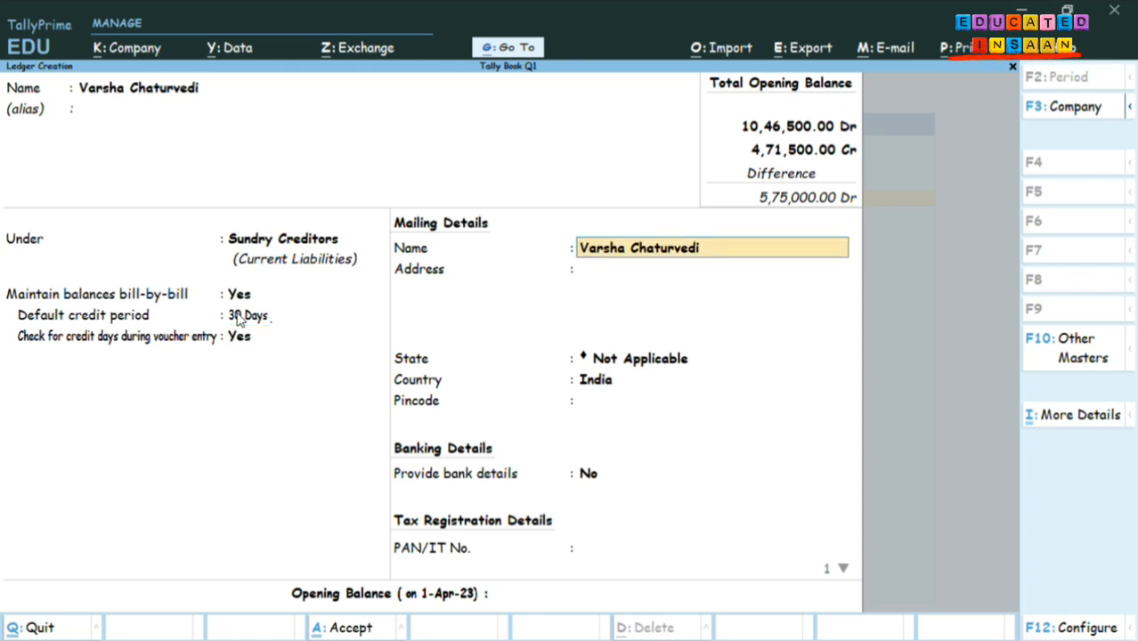
# Keep the default mailing, banking and tax details, leave the opening balance blank, and save the creditor's ledger.
pyautogui.press('Return')
pyautogui.press('Return')
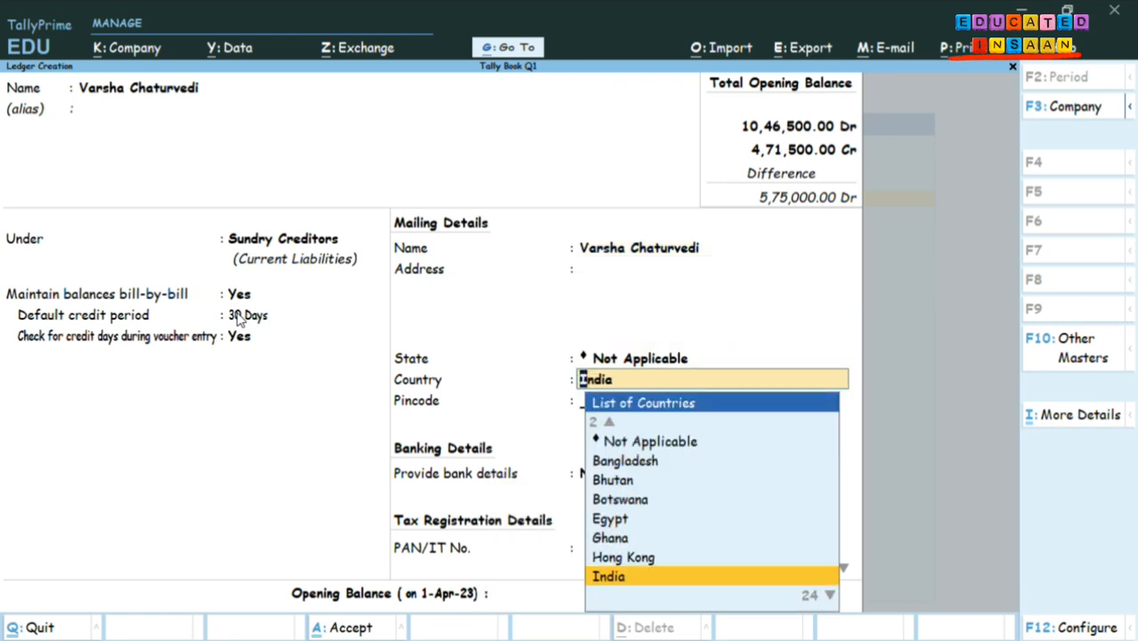
pyautogui.press('Return')
pyautogui.press('Return')
pyautogui.press('Return')
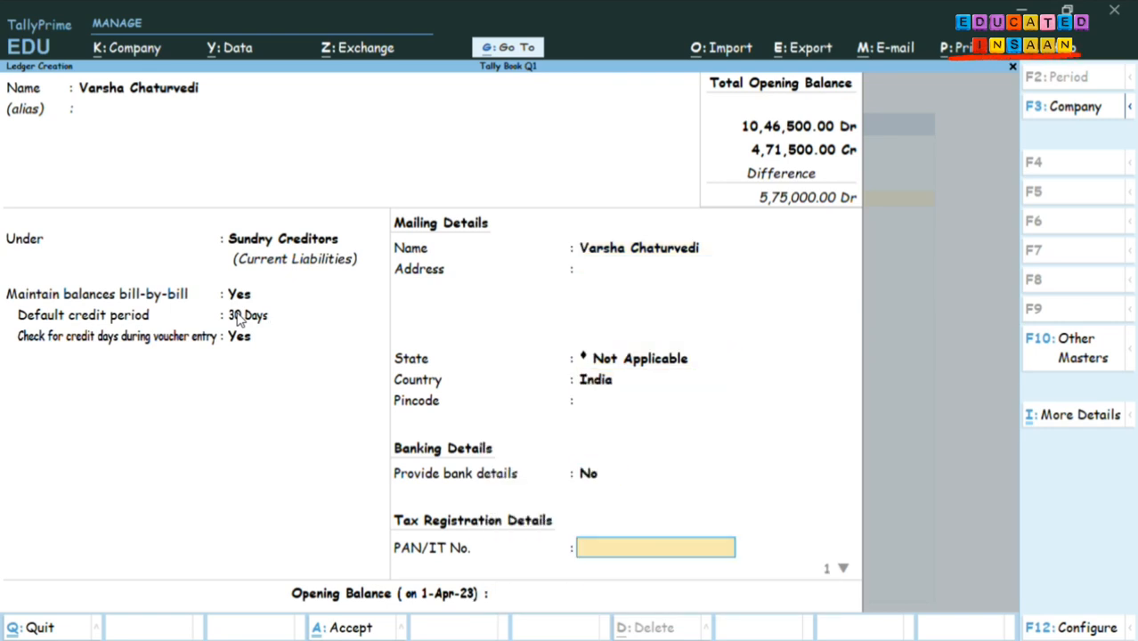
pyautogui.press('Return')
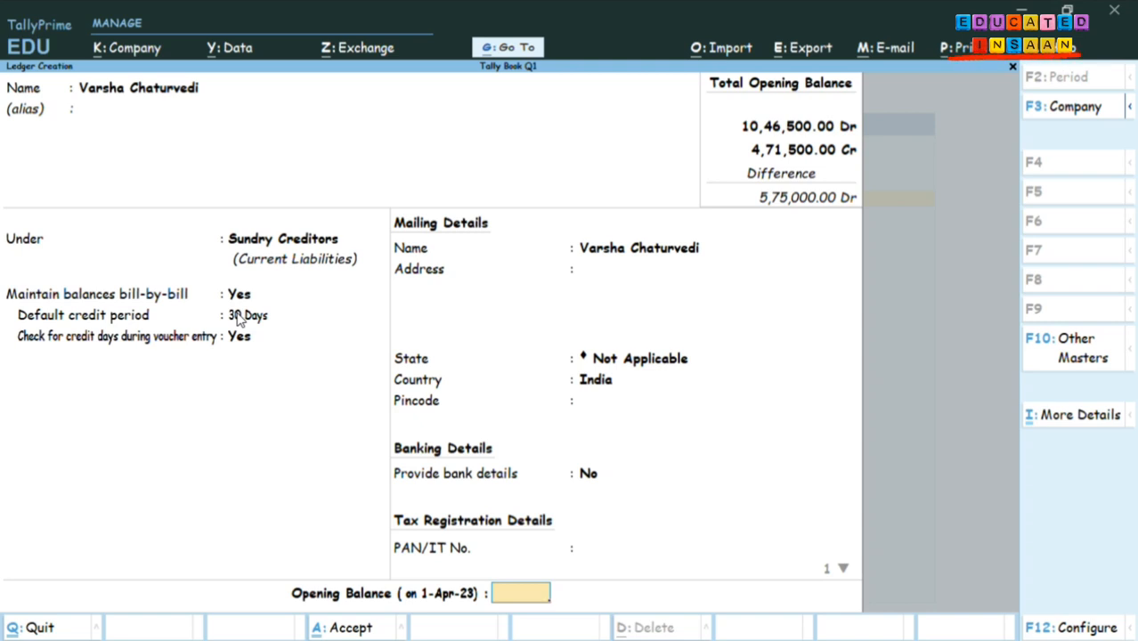
pyautogui.press('Return')
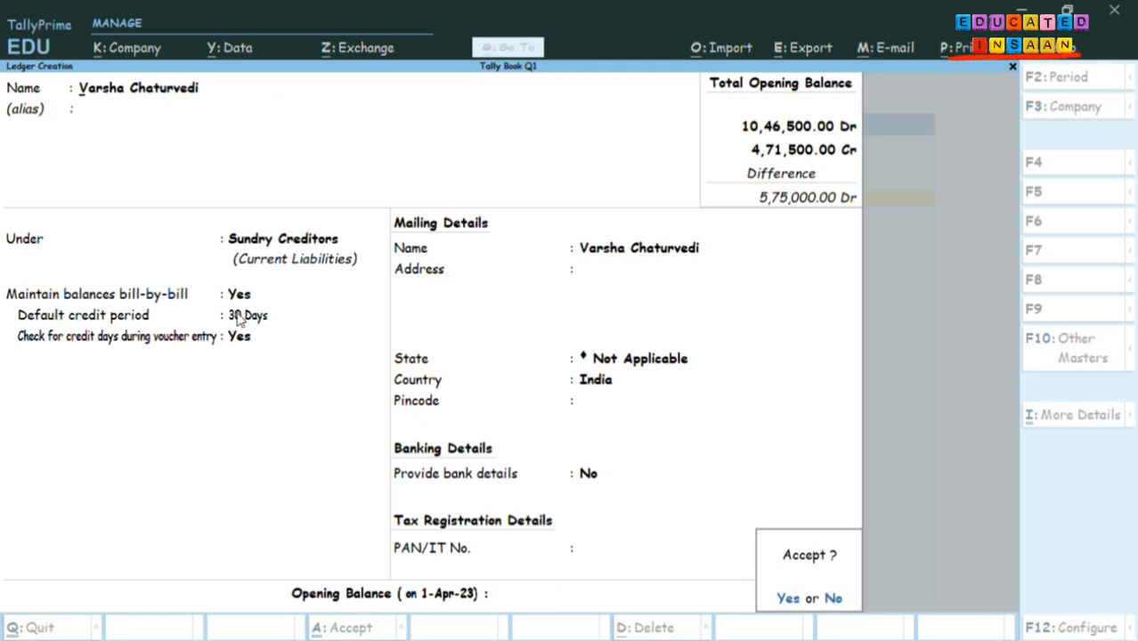
pyautogui.press('Return')
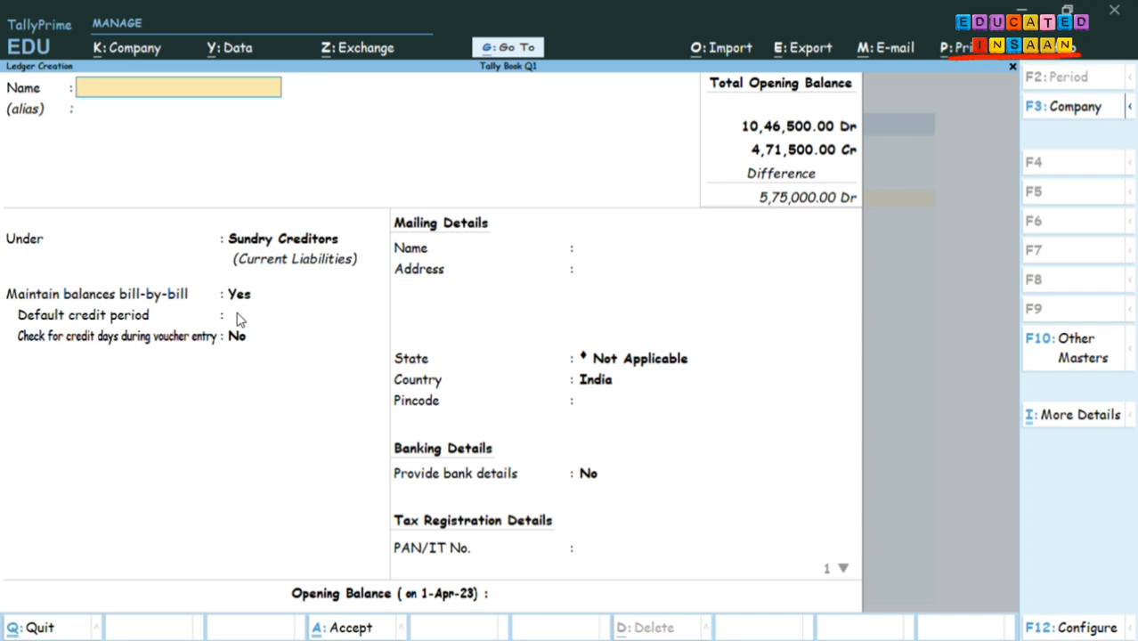
# Name the next ledger Shorya Enterprises under Sundry Creditors, keeping bill-by-bill balances on.
pyautogui.write('Shorya Enter')
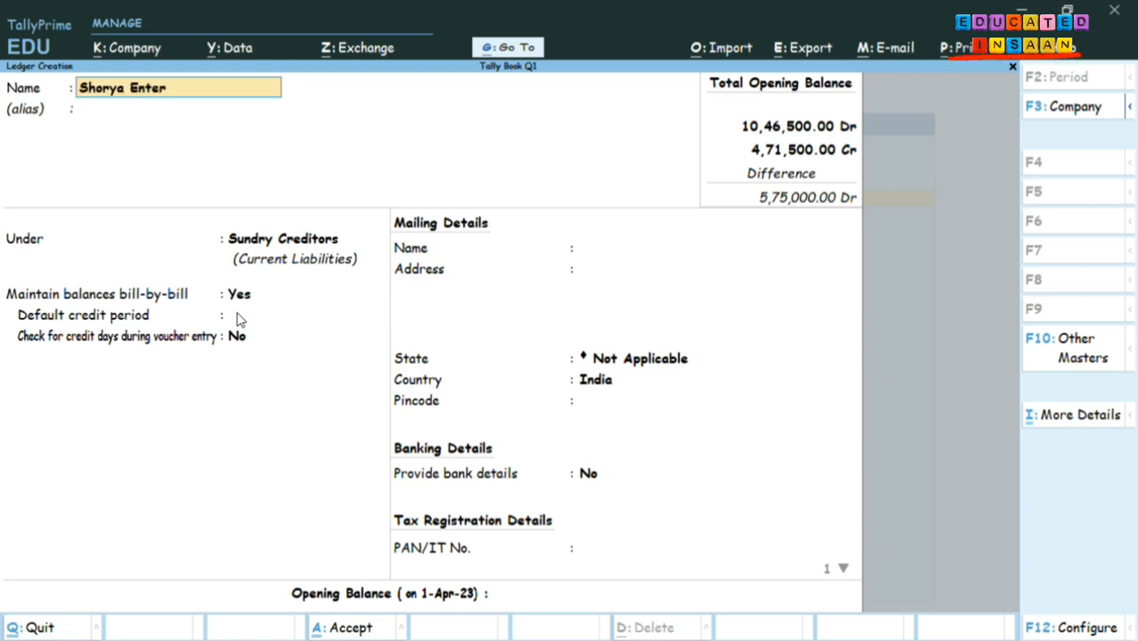
pyautogui.write('prises')
pyautogui.press('Return')
pyautogui.press('Return')
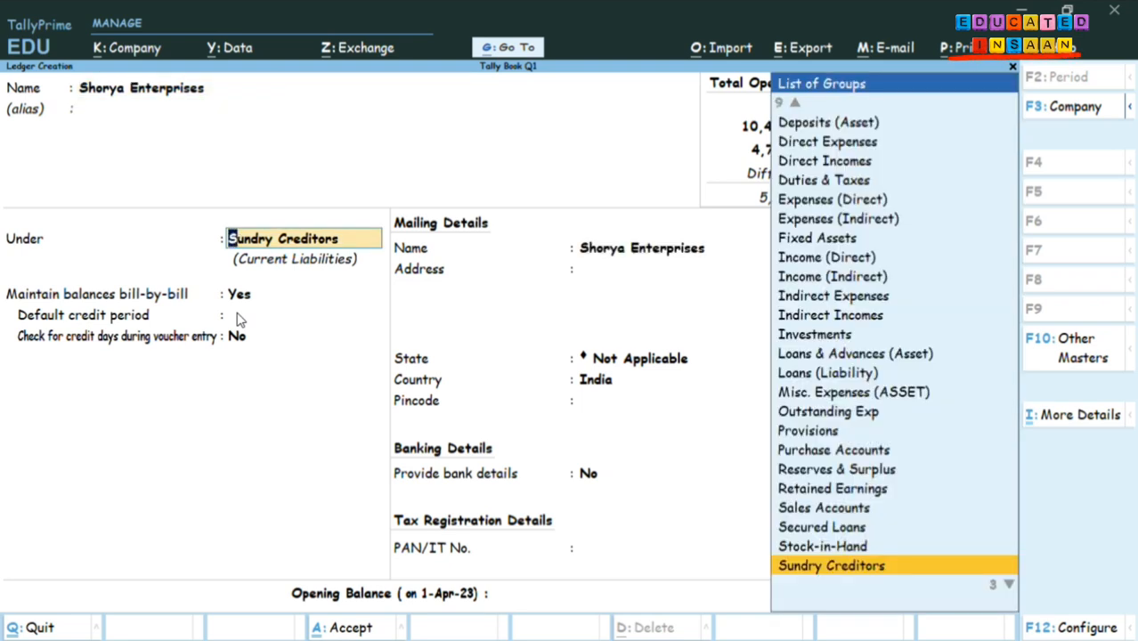
pyautogui.press('Return')
pyautogui.press('Return')
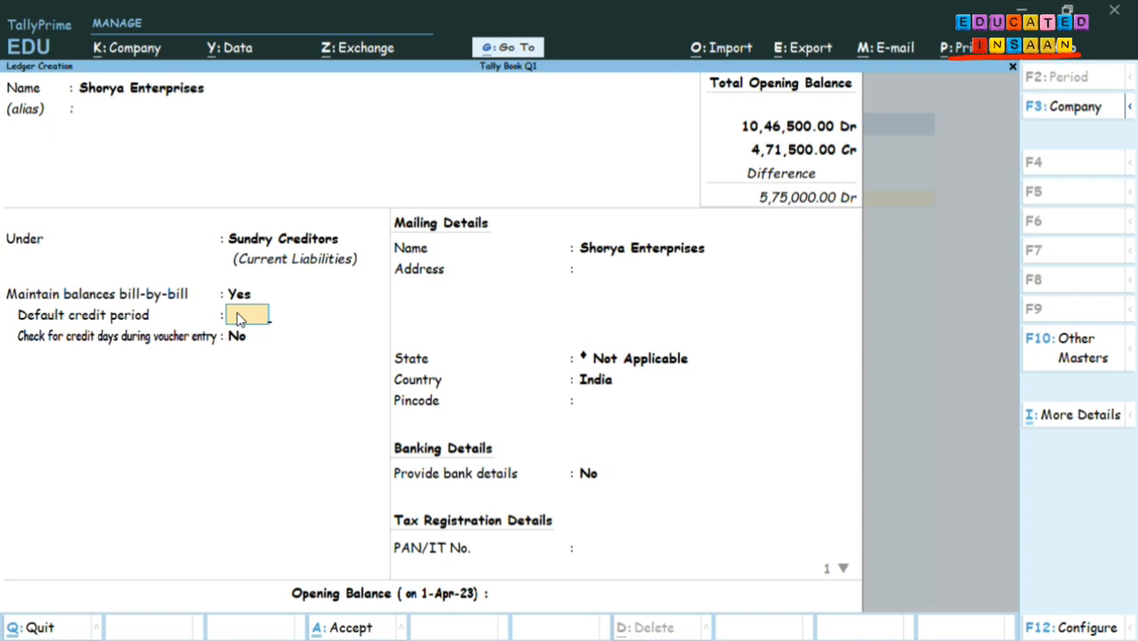
# Set Shorya Enterprises' default credit period to 30 days, keep the remaining defaults with no opening balance, and save the ledger.
pyautogui.write('30')
pyautogui.press('Return')
pyautogui.press('Return')
pyautogui.press('Return')
pyautogui.press('Return')
pyautogui.press('Return')
pyautogui.press('Return')
pyautogui.press('Return')
pyautogui.press('Return')
pyautogui.press('Return')
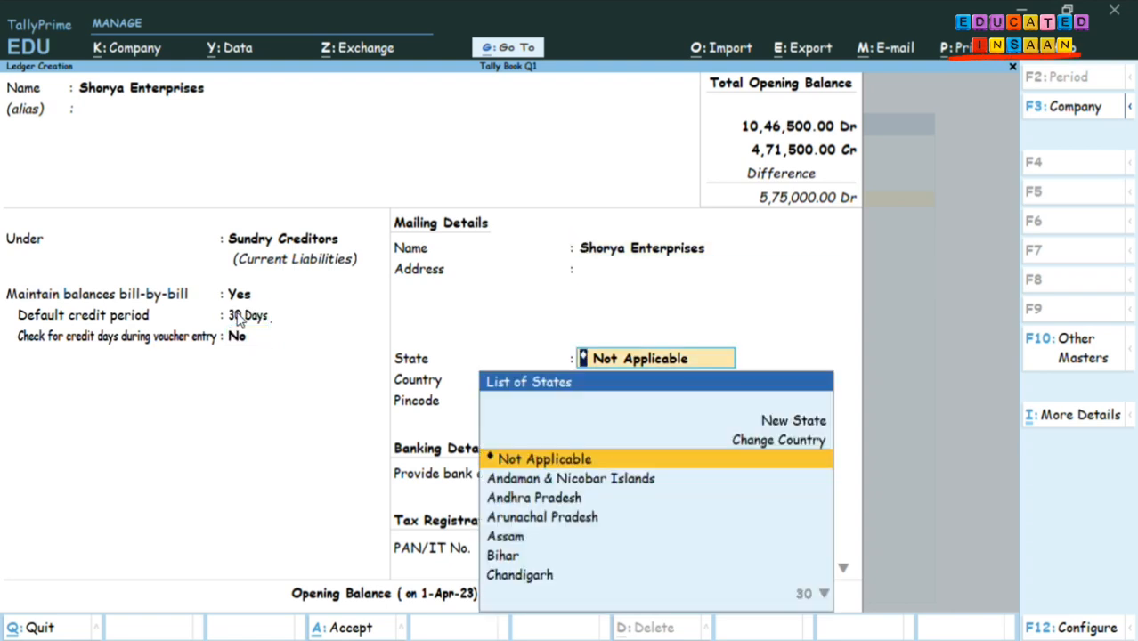
pyautogui.press('Return')
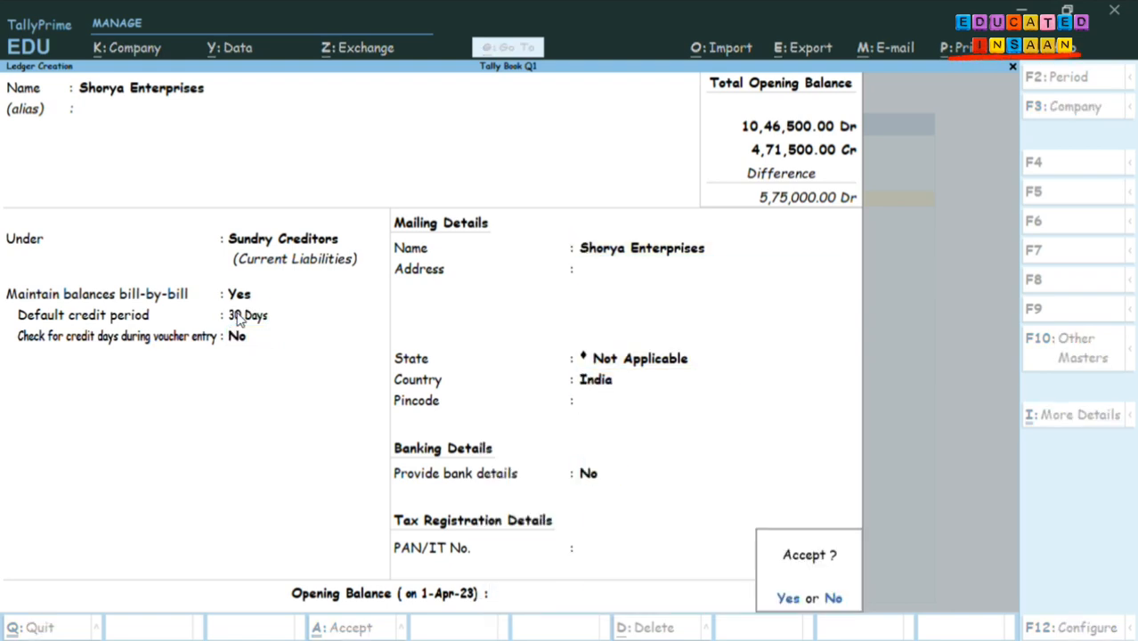
pyautogui.press('Return')
# Look back through the saved creditor ledgers and the Sbi Bank ledger, and return to a blank ledger creation form.
pyautogui.press('pageup')
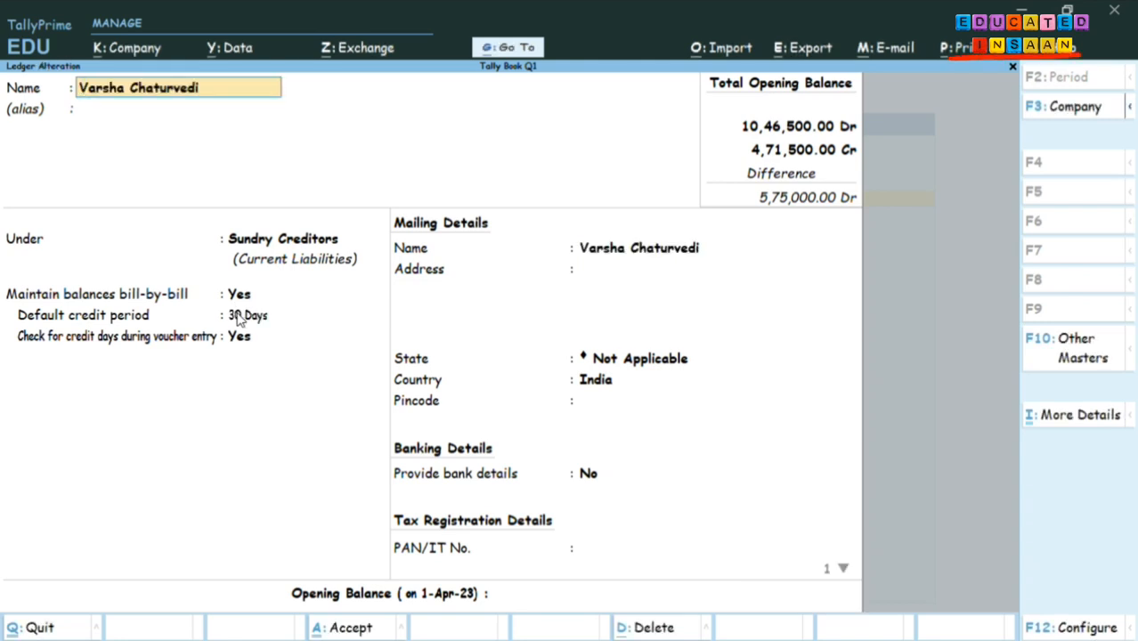
pyautogui.press('pageup')
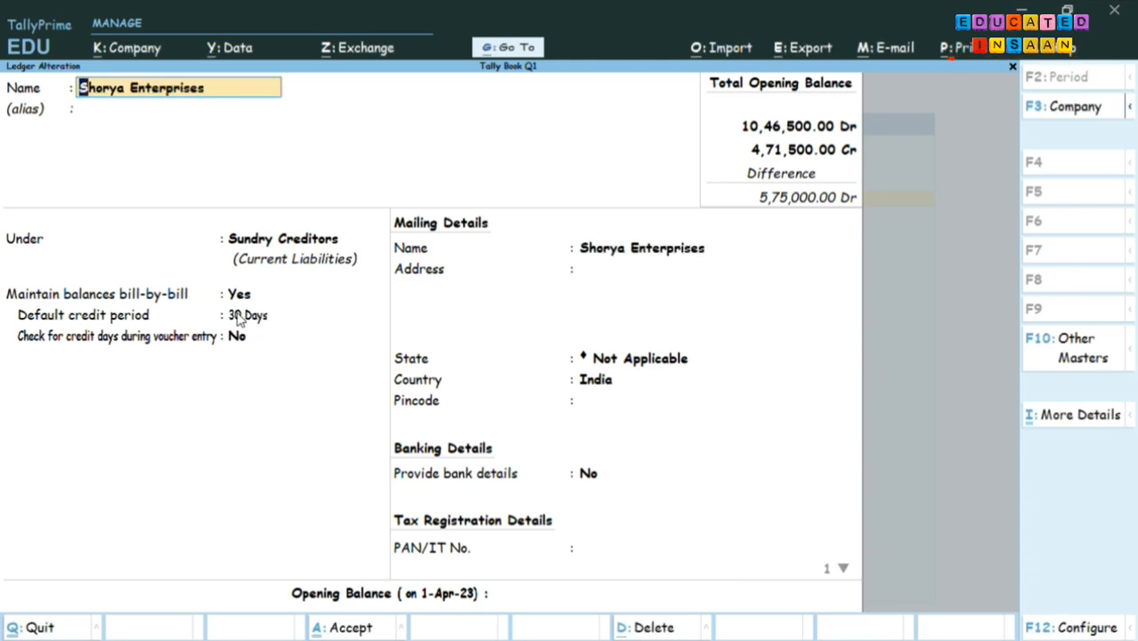
pyautogui.press('pageup')
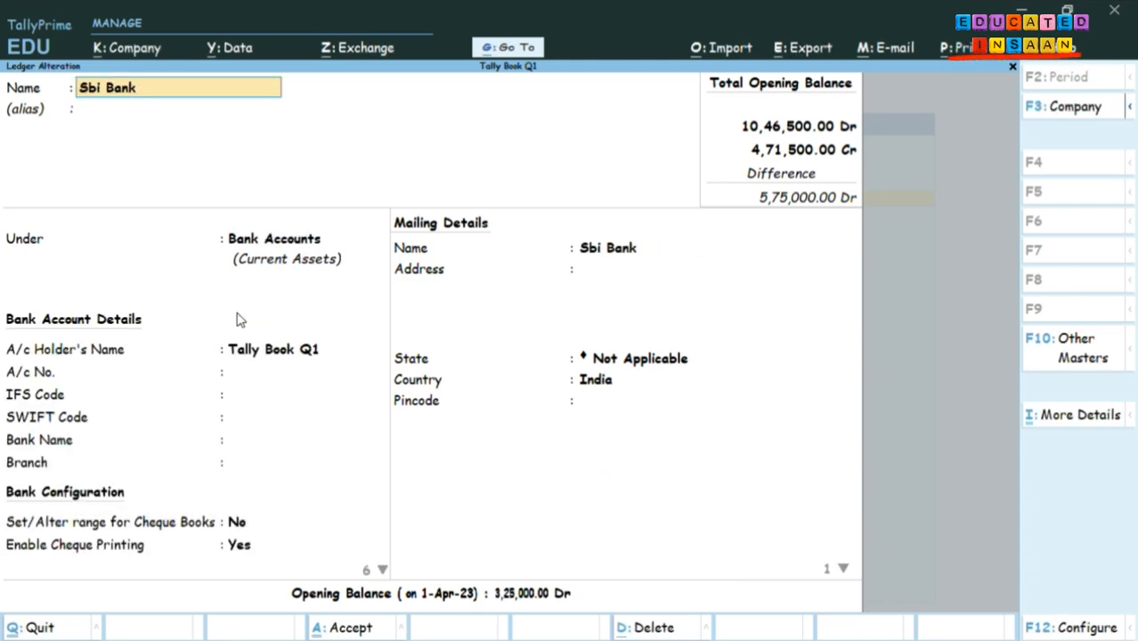
pyautogui.press('Escape')
pyautogui.press('Escape')
pyautogui.press('y')
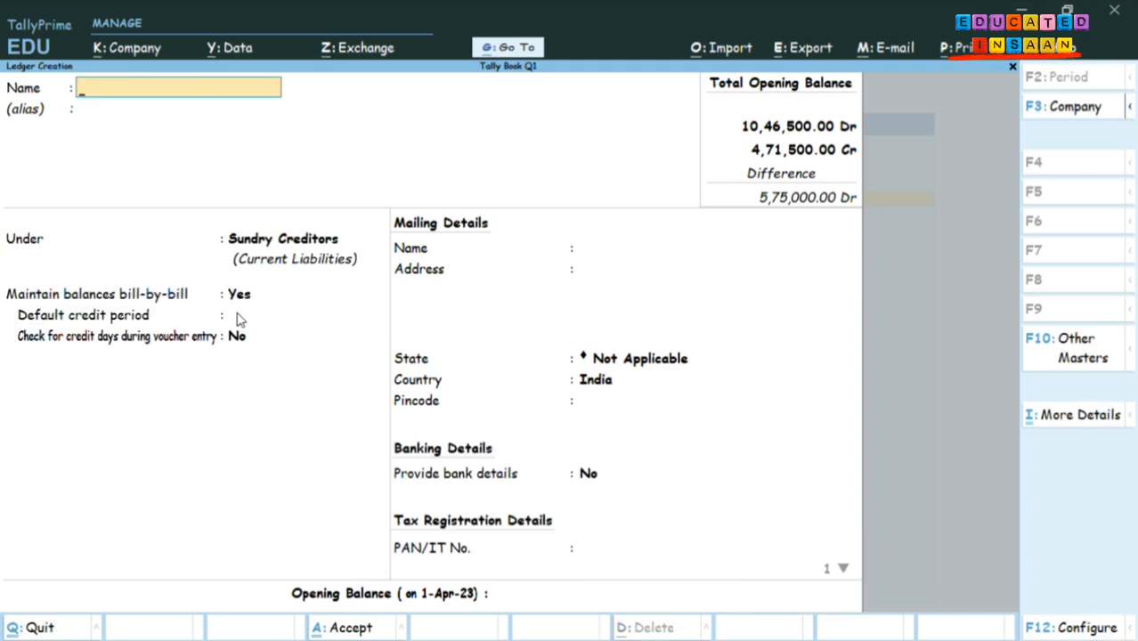
# Name the next ledger Sanjay Enterprises under Sundry Creditors, keeping bill-by-bill balances on.
pyautogui.write('Sa')
pyautogui.write('jay Enterpri')
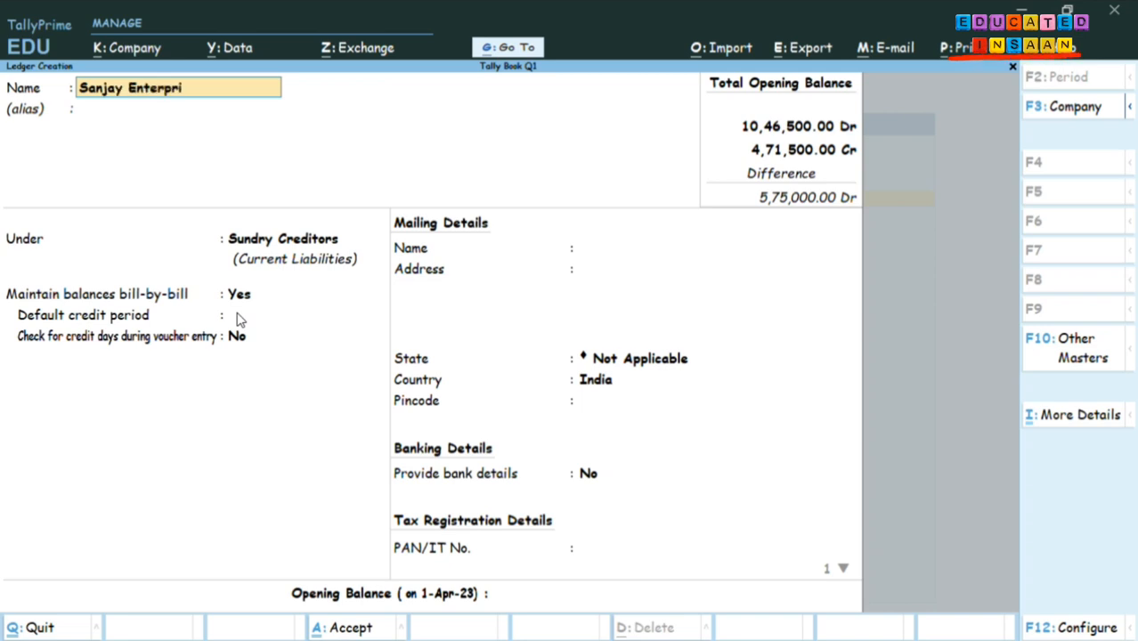
pyautogui.write('ses')
pyautogui.press('Return')
pyautogui.press('Return')
pyautogui.press('Return')
pyautogui.press('Return')
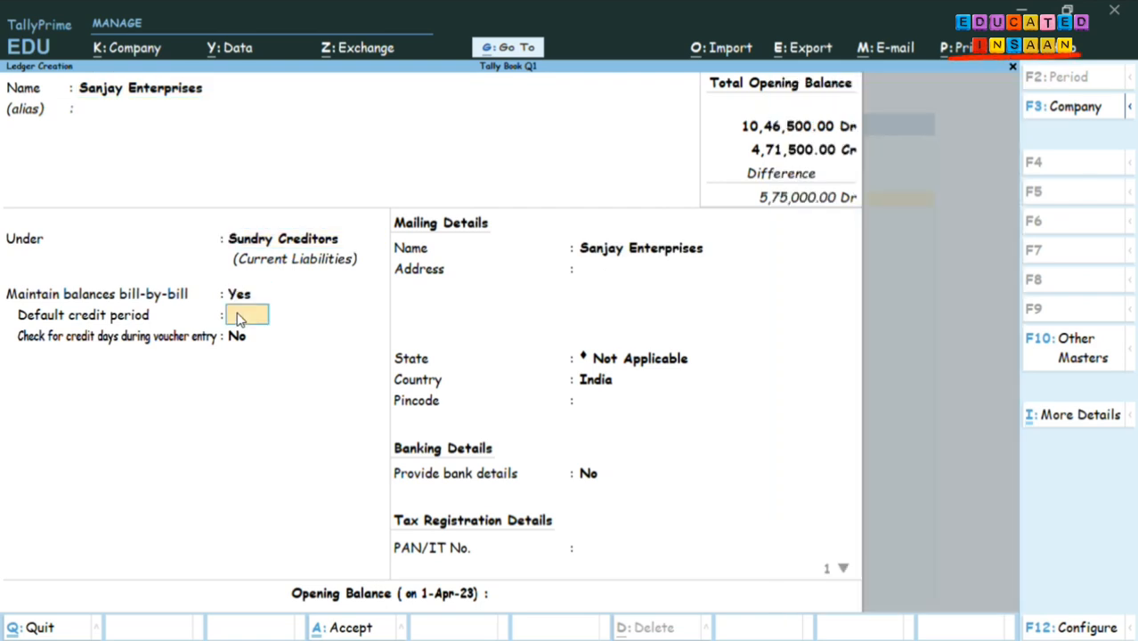
# Set Sanjay Enterprises' default credit period to 30 days, keep the remaining defaults with no opening balance, and save the ledger.
pyautogui.write('30')
pyautogui.press('Return')
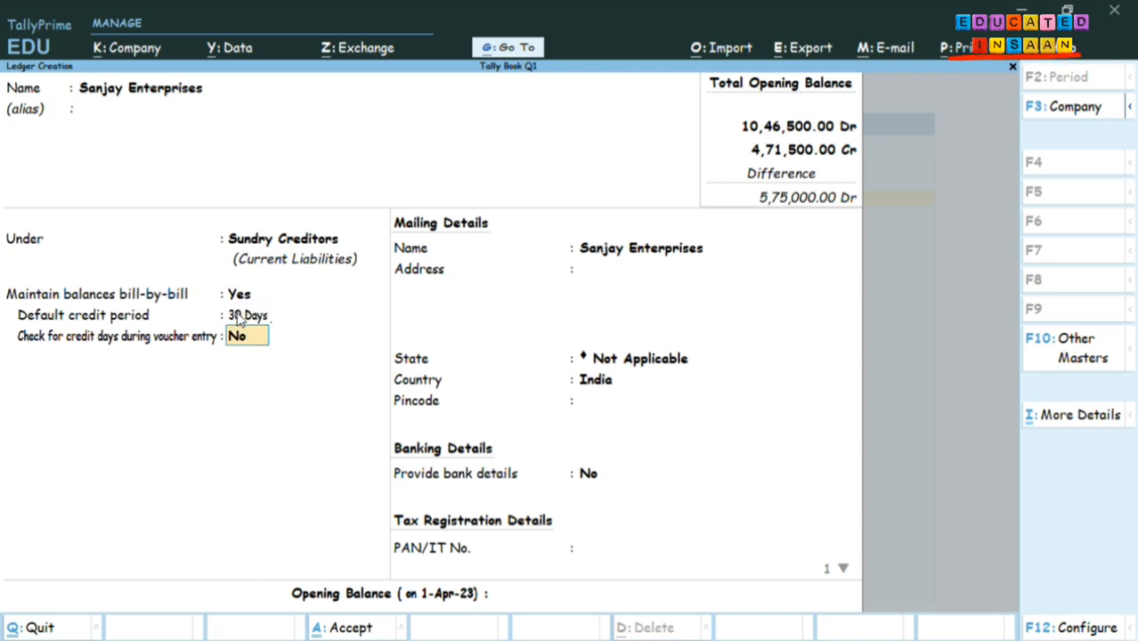
pyautogui.press('Return')
pyautogui.press('Return')
pyautogui.press('Return')
pyautogui.press('Return')
pyautogui.press('Return')
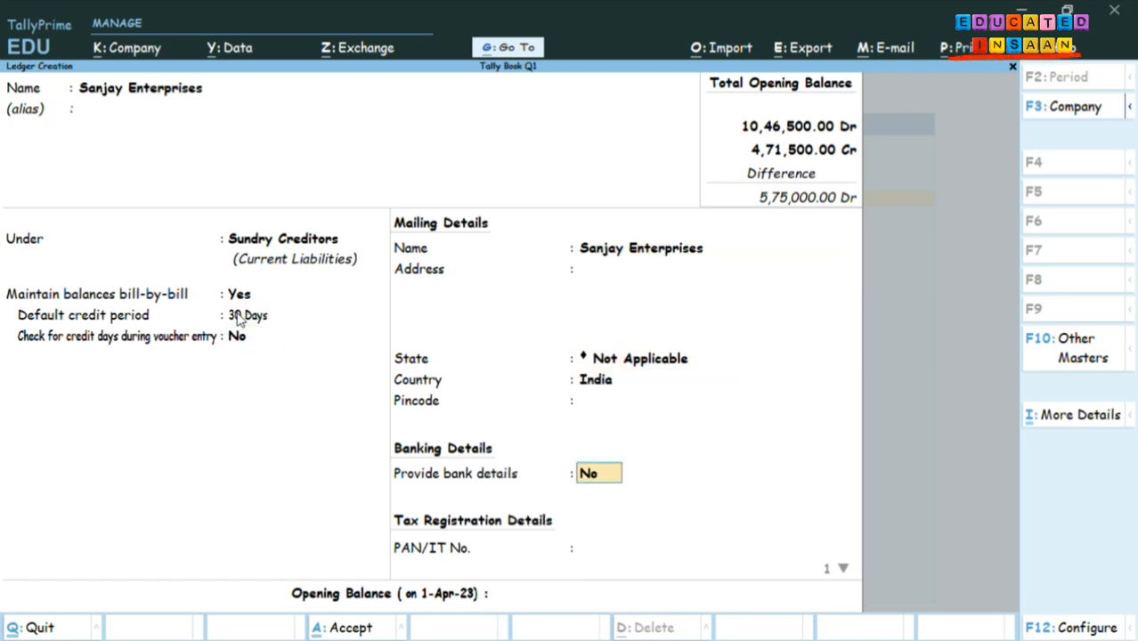
pyautogui.press('Return')
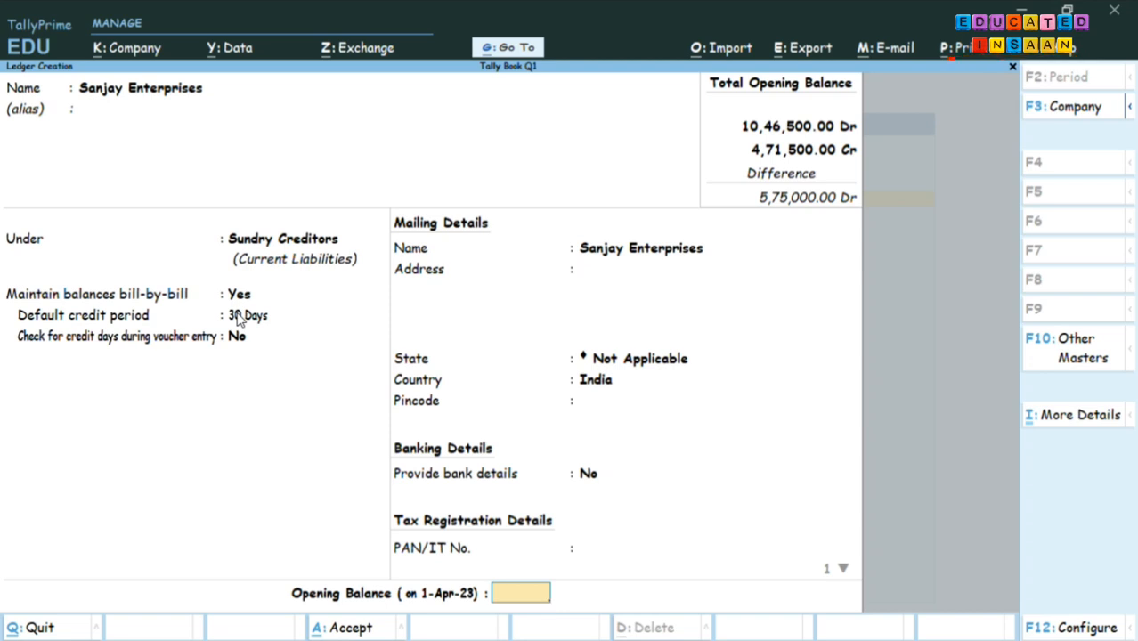
pyautogui.press('Return')
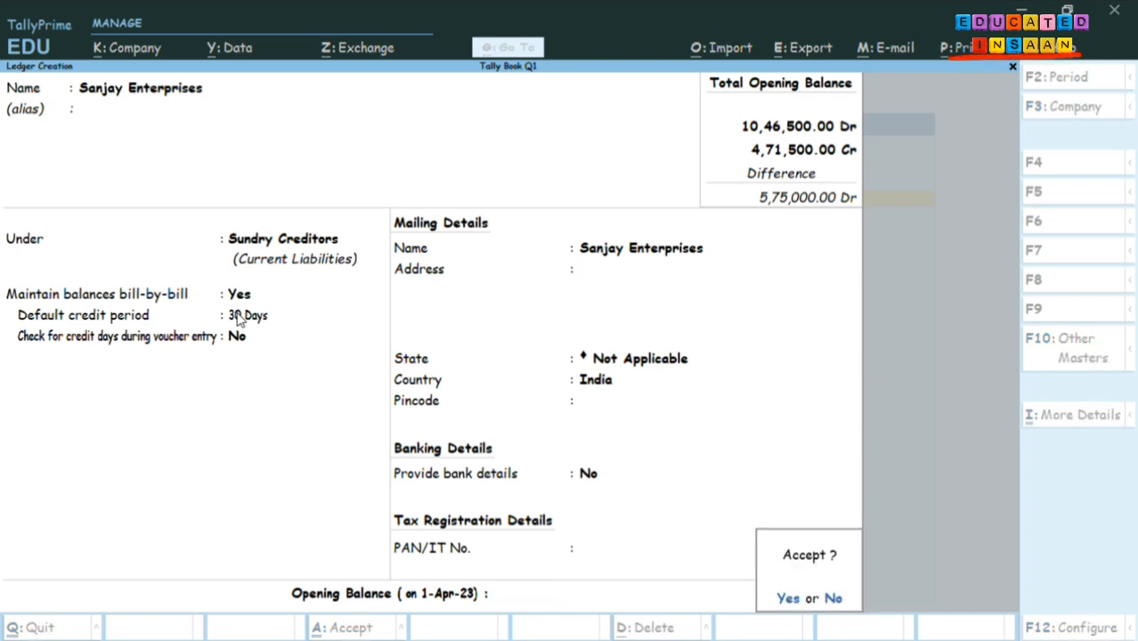
pyautogui.press('Return')
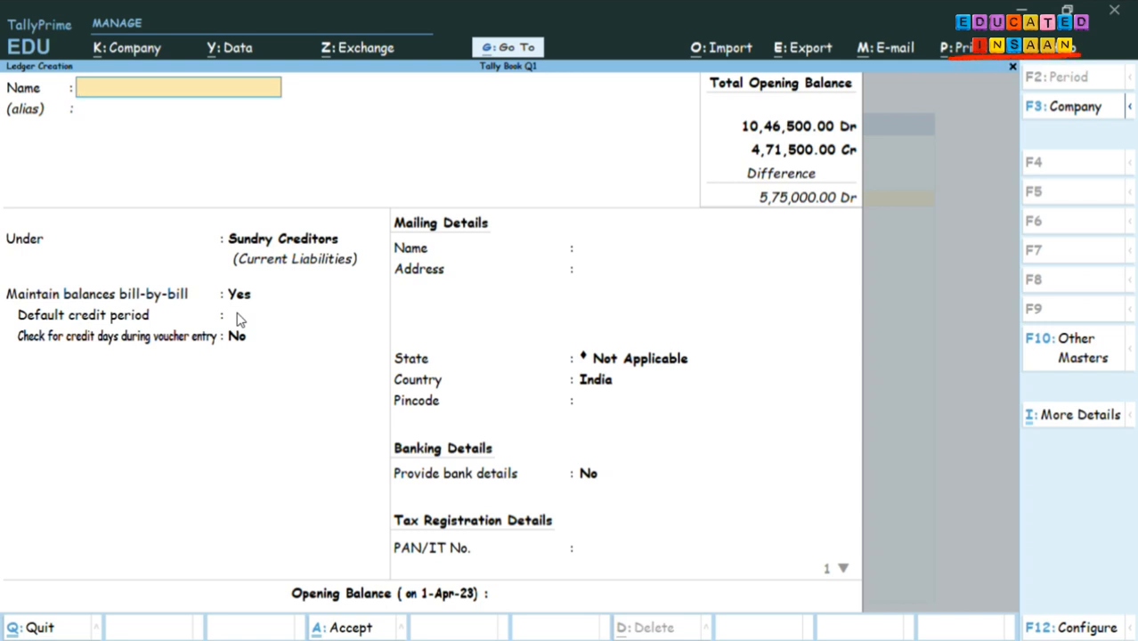
# Name the new ledger Shifali Pvt Ltd.
pyautogui.write('Shifaki')
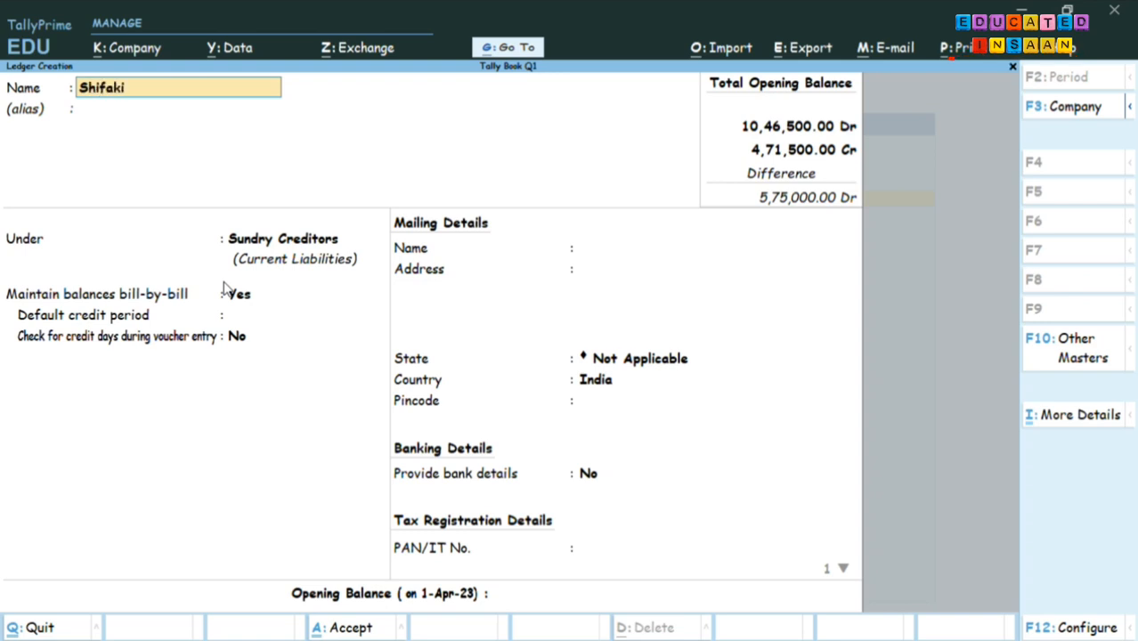
pyautogui.press('BackSpace')
pyautogui.press('BackSpace')
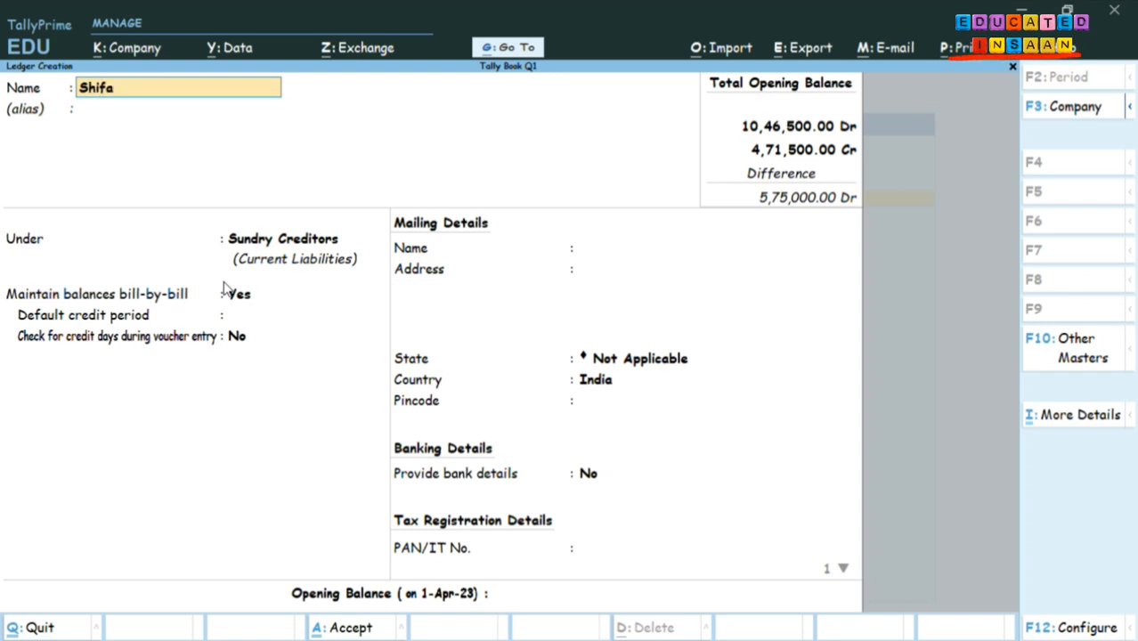
pyautogui.write('l')
pyautogui.press('BackSpace')
pyautogui.press('BackSpace')
pyautogui.press('BackSpace')
pyautogui.press('BackSpace')
pyautogui.press('BackSpace')
pyautogui.press('BackSpace')
pyautogui.write('Shifai')
pyautogui.press('BackSpace')
pyautogui.write('li Pvt Ltd')
pyautogui.press('Return')
pyautogui.write('\\')
pyautogui.press('Return')
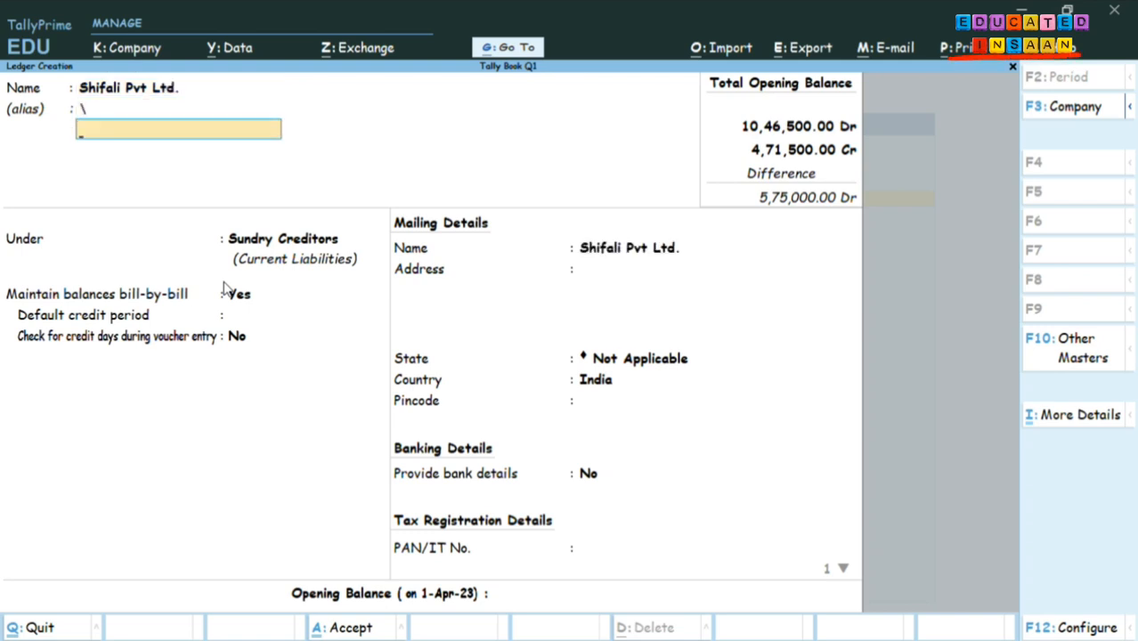
pyautogui.press('Return')
pyautogui.press('BackSpace')
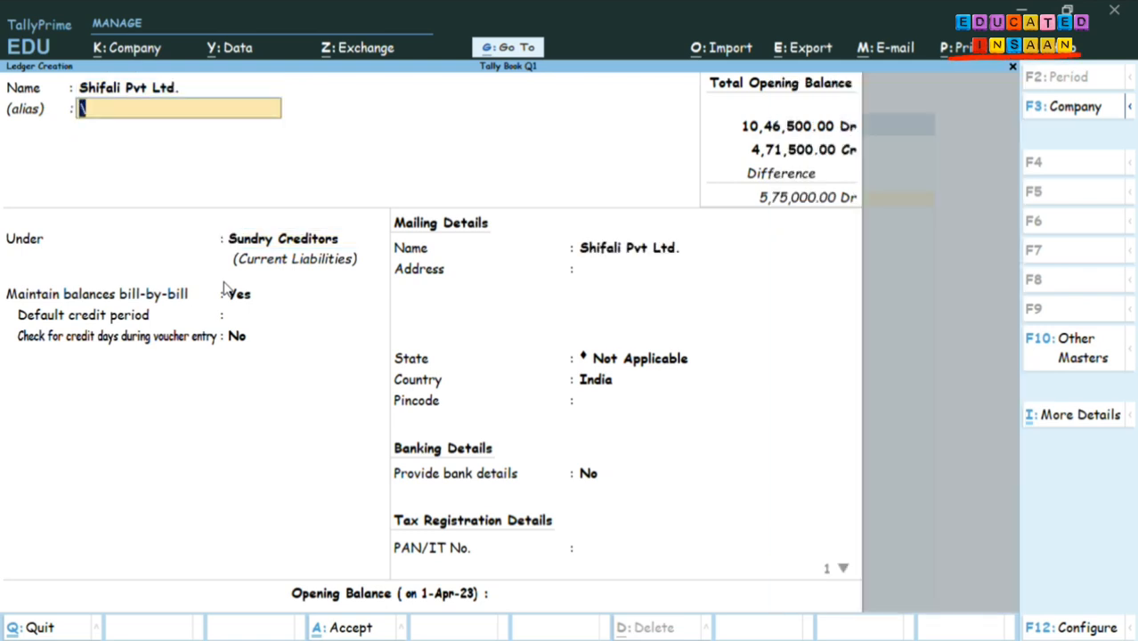
pyautogui.press('BackSpace')
pyautogui.press('Return')
pyautogui.press('BackSpace')
# Place the Shifali Pvt Ltd. ledger under Sundry Debtors without an alias, keeping bill-by-bill balances on.
pyautogui.press('Return')
pyautogui.write('Su')
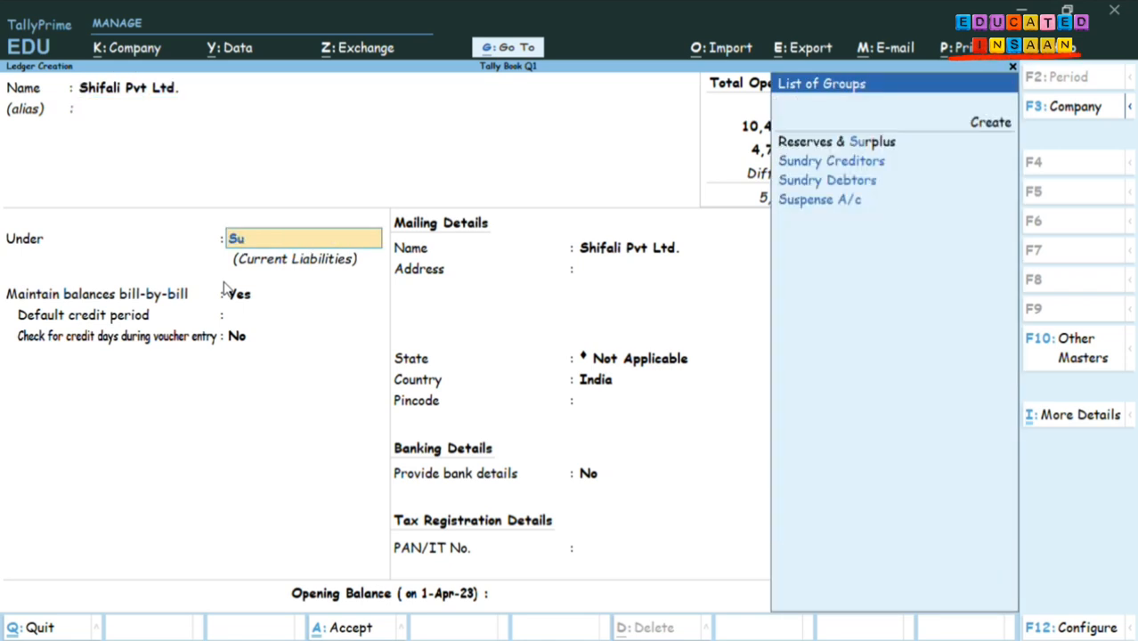
pyautogui.press('Down')
pyautogui.press('Down')
pyautogui.press('Down')
pyautogui.press('Up')
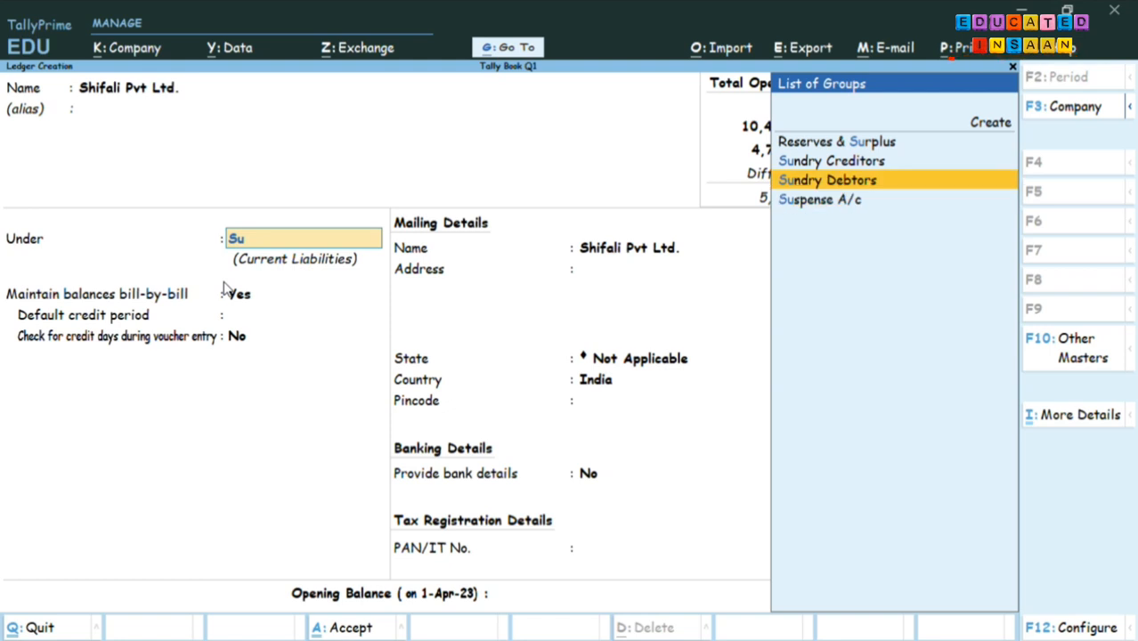
pyautogui.press('Return')
pyautogui.press('Return')
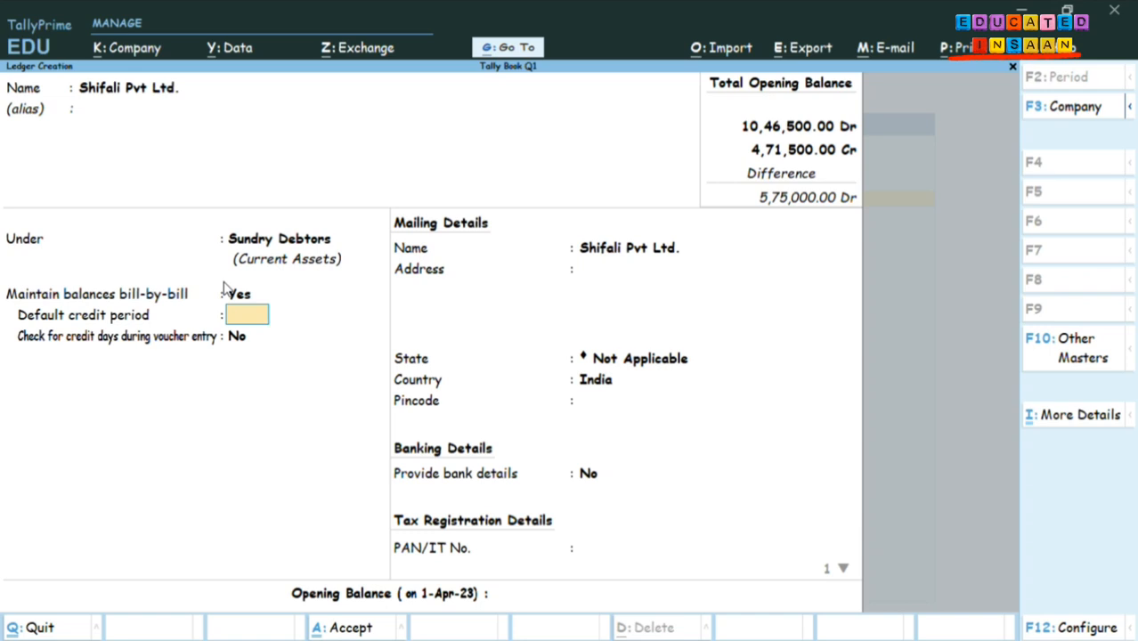
# Set Shifali Pvt Ltd.'s default credit period to 30 days, keep the remaining defaults with no opening balance, and save the ledger.
pyautogui.write('30')
pyautogui.press('Return')
pyautogui.press('Return')
pyautogui.press('Return')
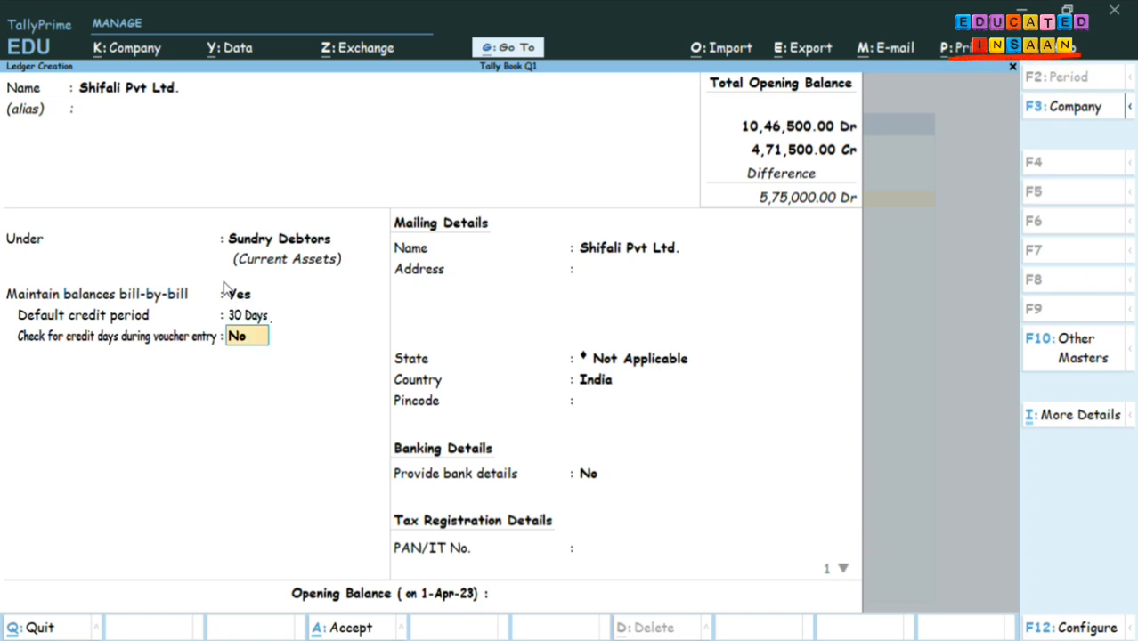
pyautogui.press('Return')
pyautogui.press('Return')
pyautogui.press('Return')
pyautogui.press('Return')
pyautogui.press('Return')
pyautogui.press('Return')
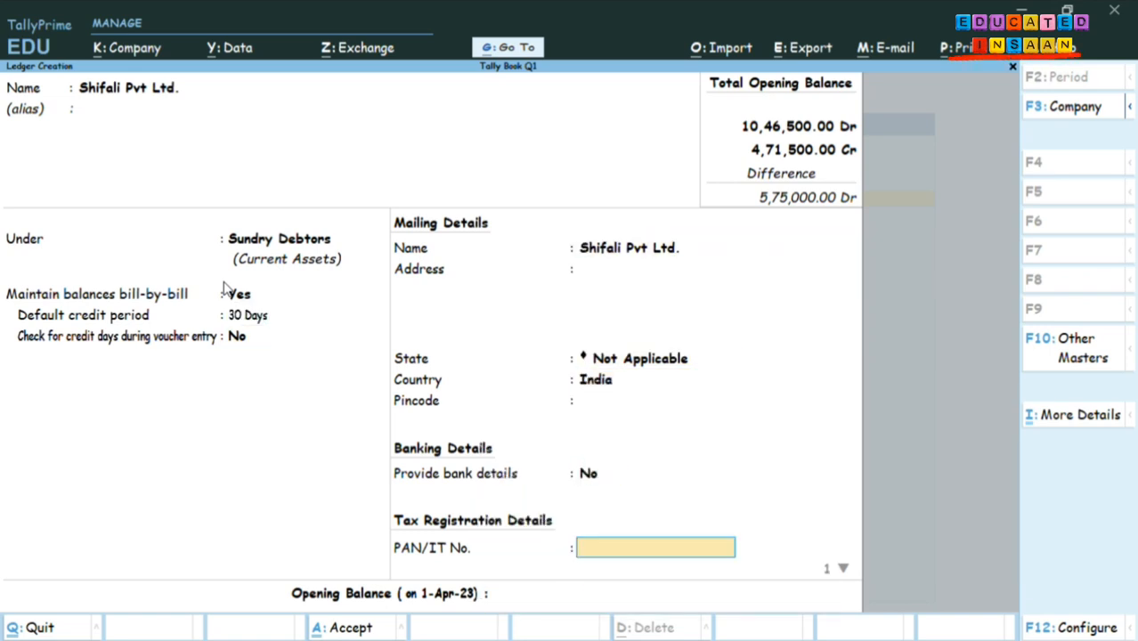
pyautogui.press('Return')
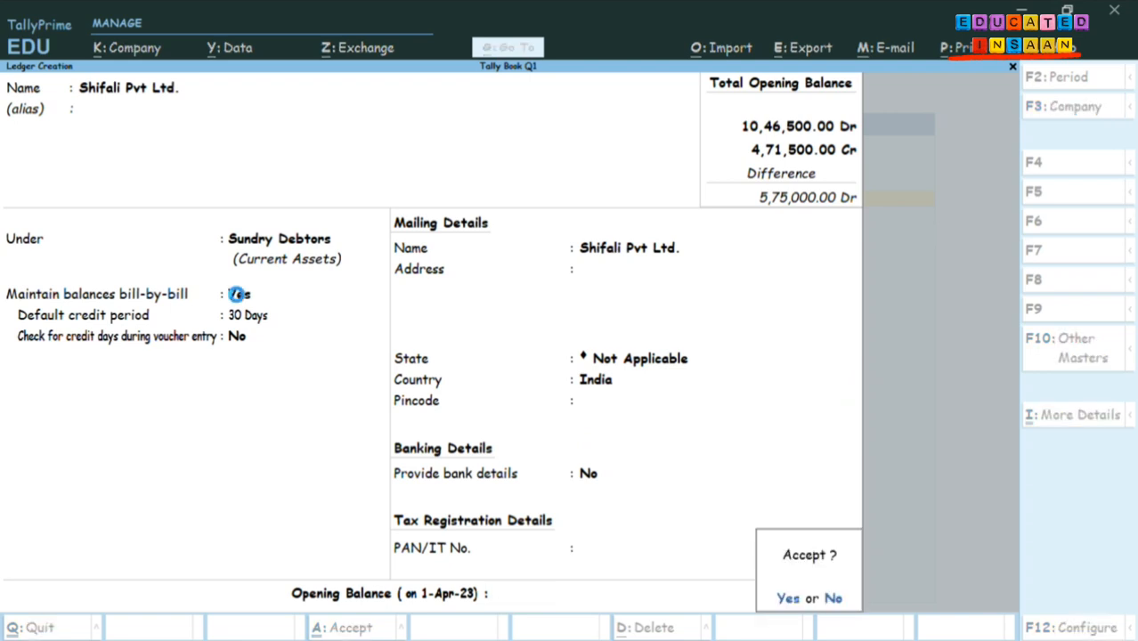
pyautogui.press('Return')
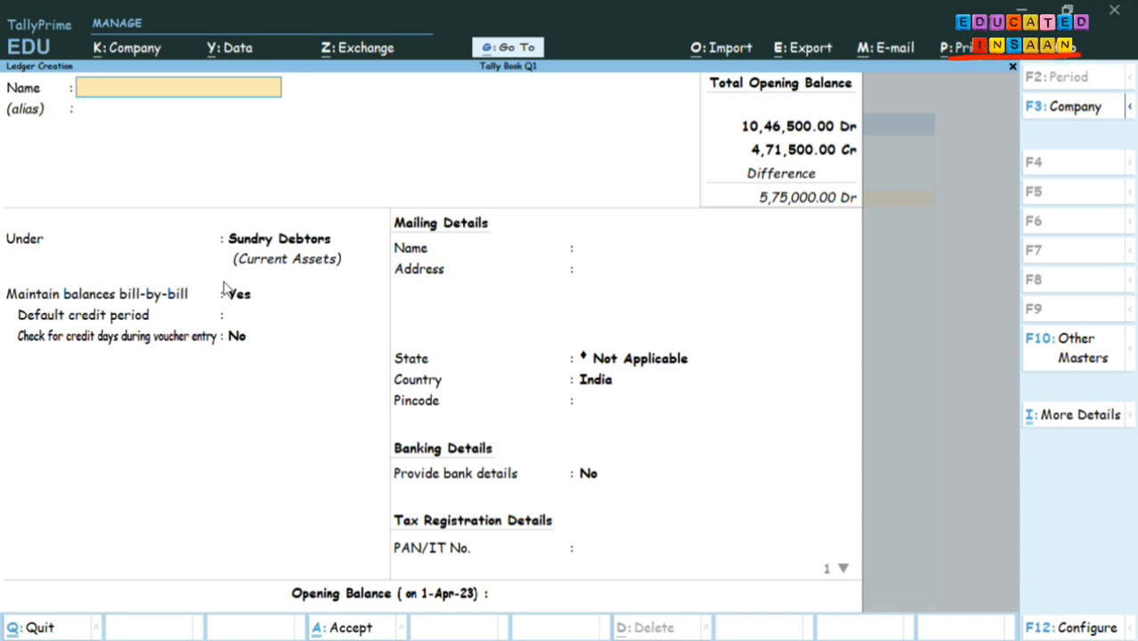
# Name the next ledger Amar Bharat Store under Sundry Debtors, keeping bill-by-bill balances on.
pyautogui.write('Amar Bharat')
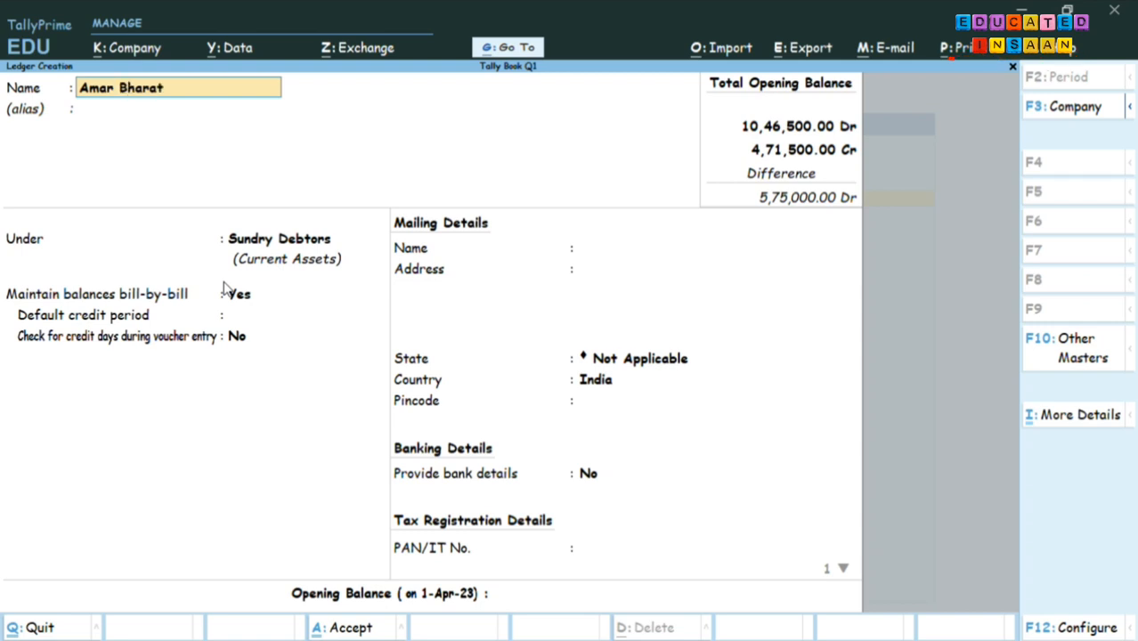
pyautogui.write(' Stor')
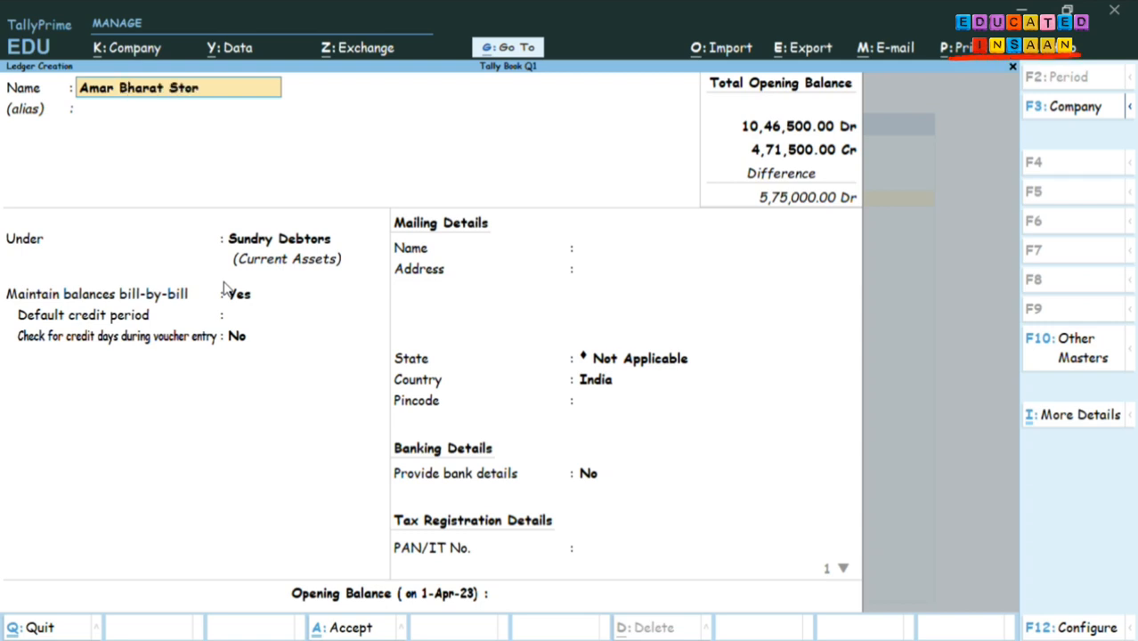
pyautogui.write('es')
pyautogui.press('BackSpace')
pyautogui.press('BackSpace')
pyautogui.write('e')
pyautogui.press('Return')
pyautogui.press('Return')
pyautogui.press('Return')
pyautogui.press('Return')
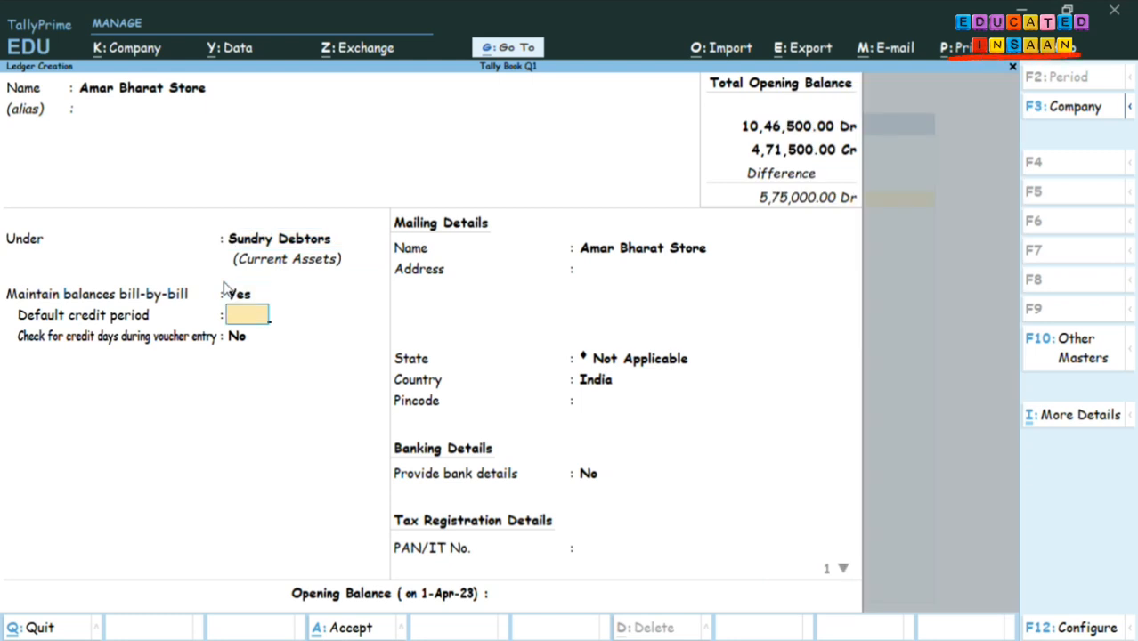
# Set Amar Bharat Store's default credit period to 30 days, keep the remaining defaults with no opening balance, and save the ledger.
pyautogui.write('30')
pyautogui.press('Return')
pyautogui.press('Return')
pyautogui.press('Return')
pyautogui.press('Return')
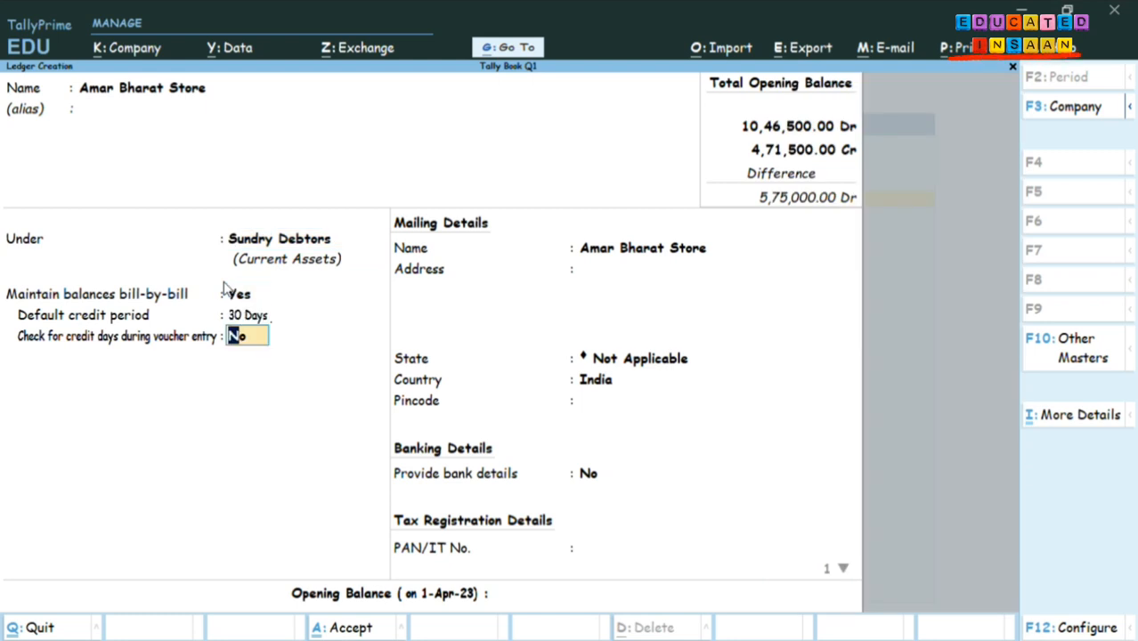
pyautogui.press('Return')
pyautogui.press('Return')
pyautogui.press('Return')
pyautogui.press('Return')
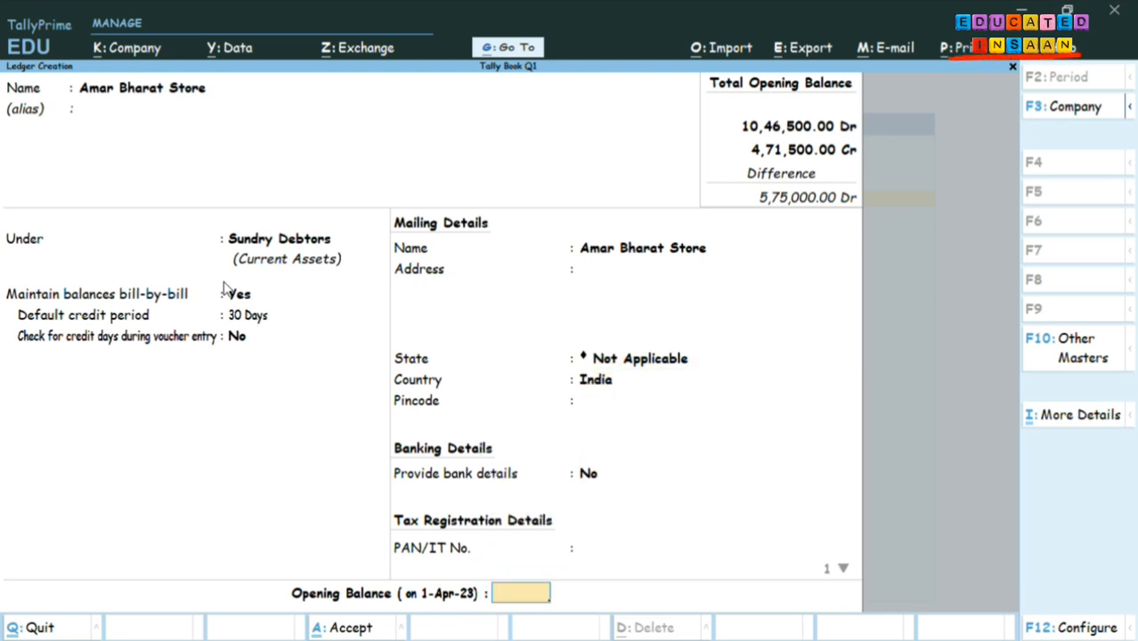
pyautogui.press('Return')
pyautogui.press('Return')
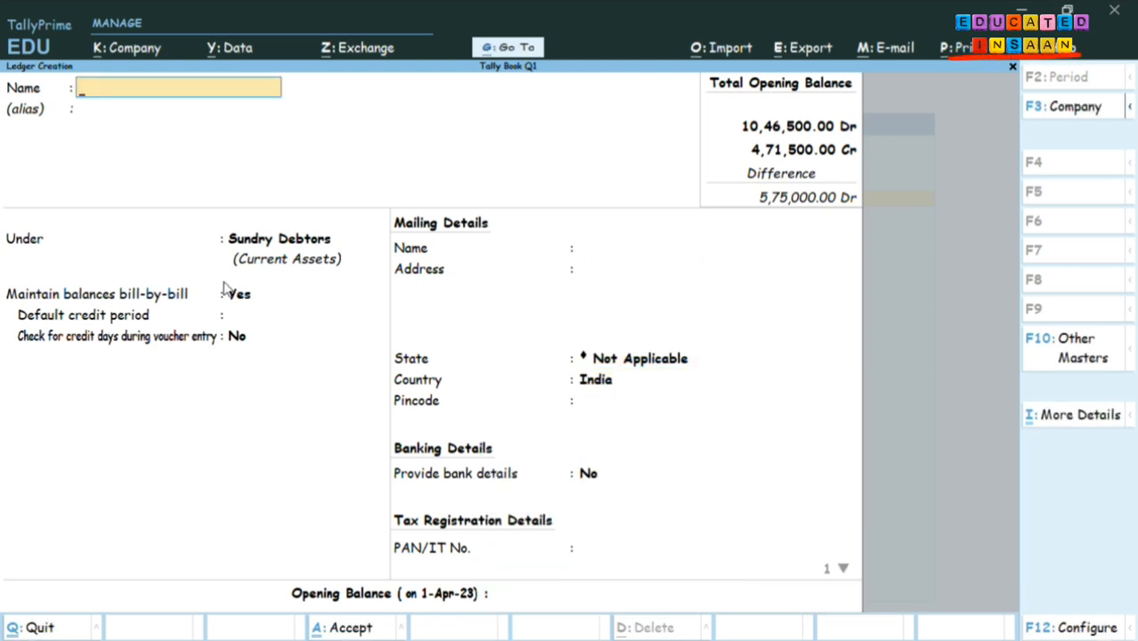
# Name the next ledger Vivakanand & Co. under Sundry Debtors, keeping bill-by-bill balances on.
pyautogui.write('Vivekanand')
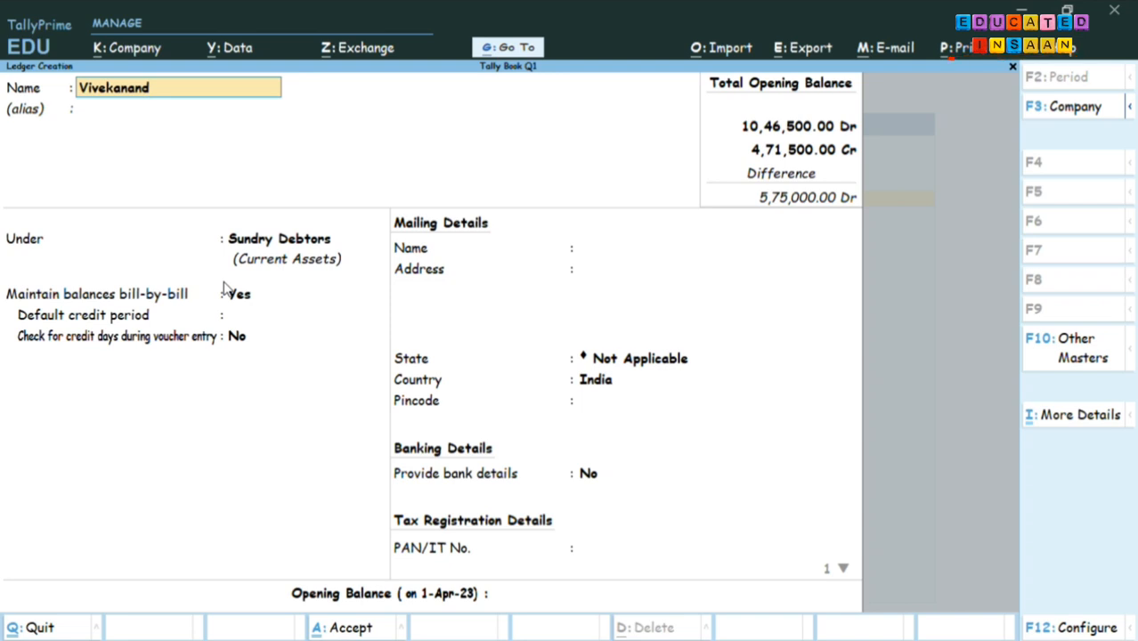
pyautogui.write(' W')
pyautogui.press('BackSpace')
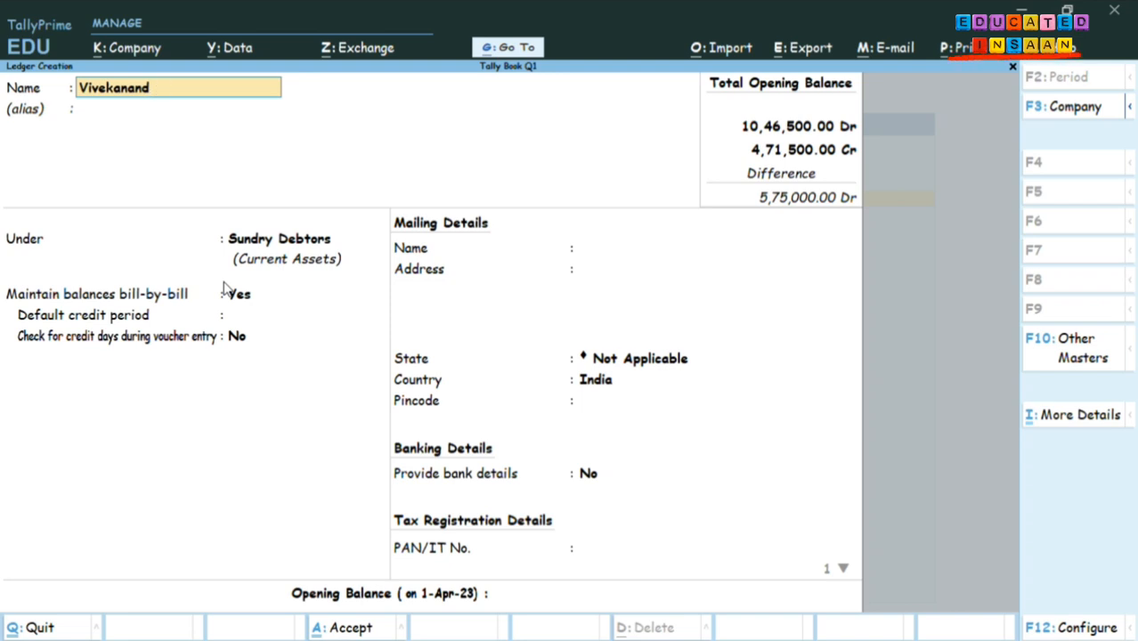
pyautogui.write('S')
pyautogui.press('BackSpace')
pyautogui.write('#')
pyautogui.press('BackSpace')
pyautogui.press('BackSpace')
pyautogui.press('BackSpace')
pyautogui.press('BackSpace')
pyautogui.press('BackSpace')
pyautogui.press('BackSpace')
pyautogui.press('BackSpace')
pyautogui.press('BackSpace')
pyautogui.press('BackSpace')
pyautogui.press('BackSpace')
pyautogui.press('BackSpace')
pyautogui.press('BackSpace')
pyautogui.write('Vivekanand & Co.')
pyautogui.press('Return')
pyautogui.press('Return')
pyautogui.press('Return')
pyautogui.press('Return')
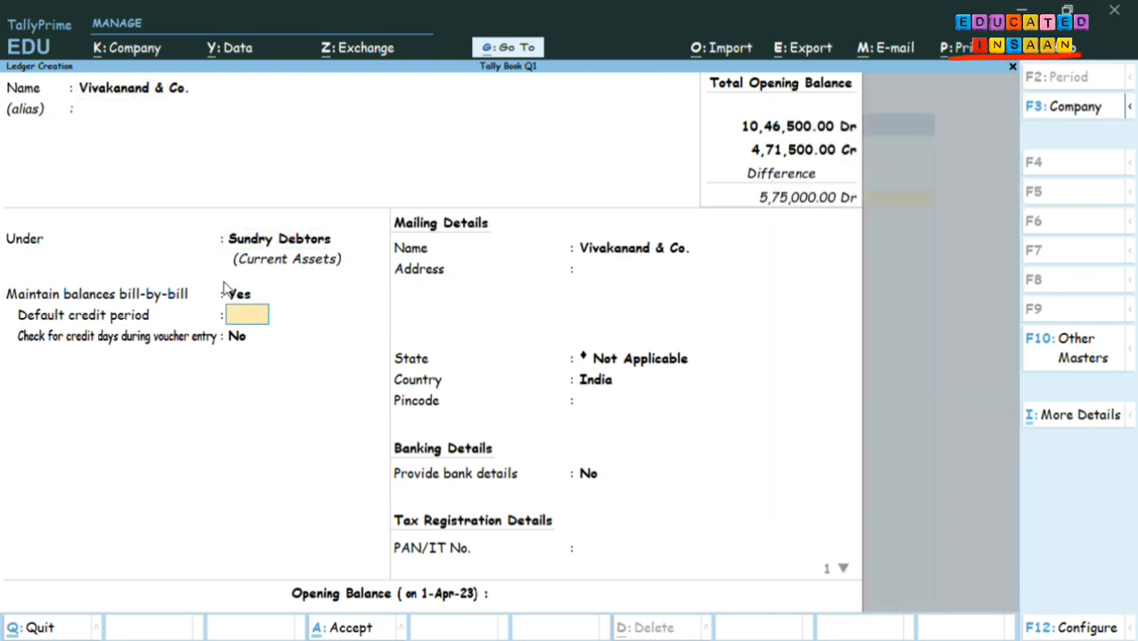
# Set Vivakanand & Co.'s default credit period to 30 days and turn on the check for credit days during voucher entry.
pyautogui.write('30')
pyautogui.press('Return')
pyautogui.press('Return')
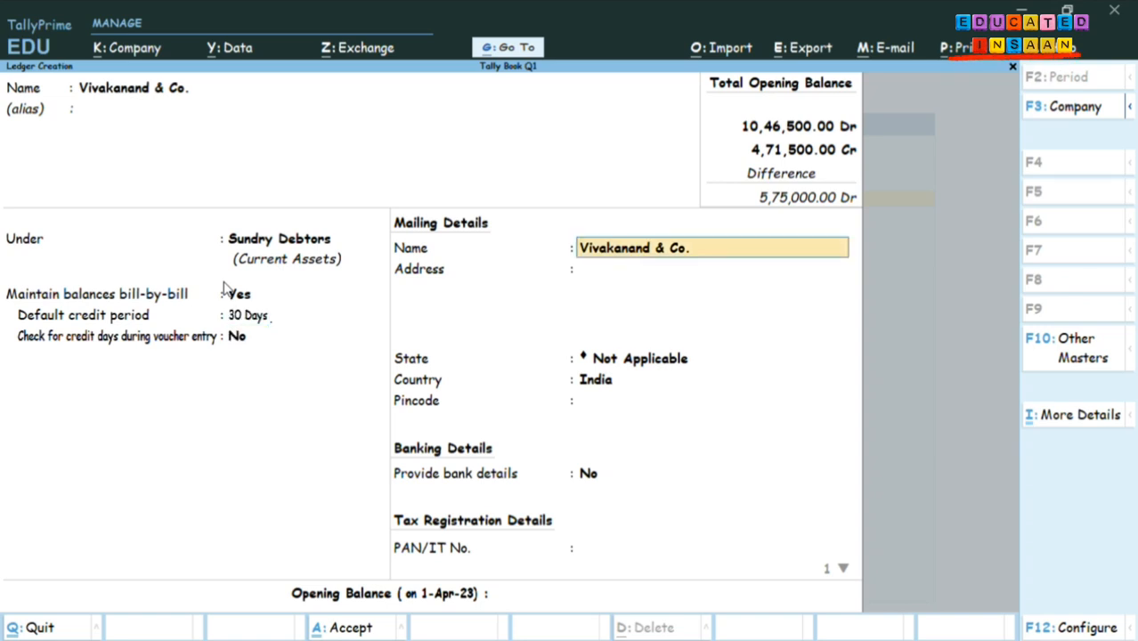
pyautogui.hotkey('shift', 'Tab')
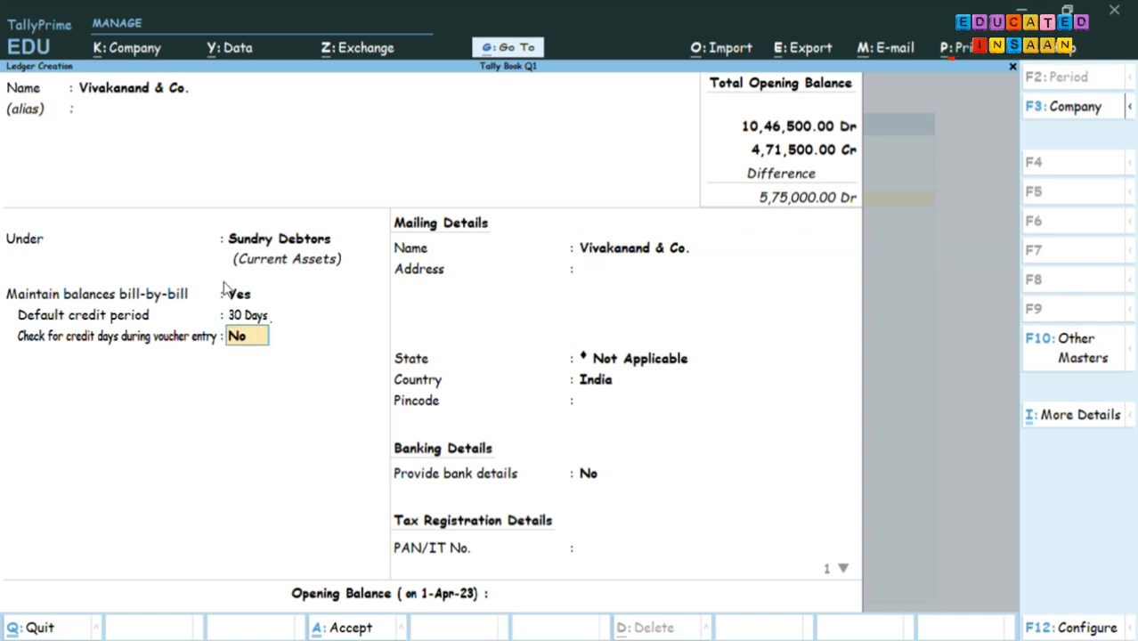
pyautogui.write('y')
pyautogui.press('Return')
pyautogui.press('Return')
pyautogui.press('Return')
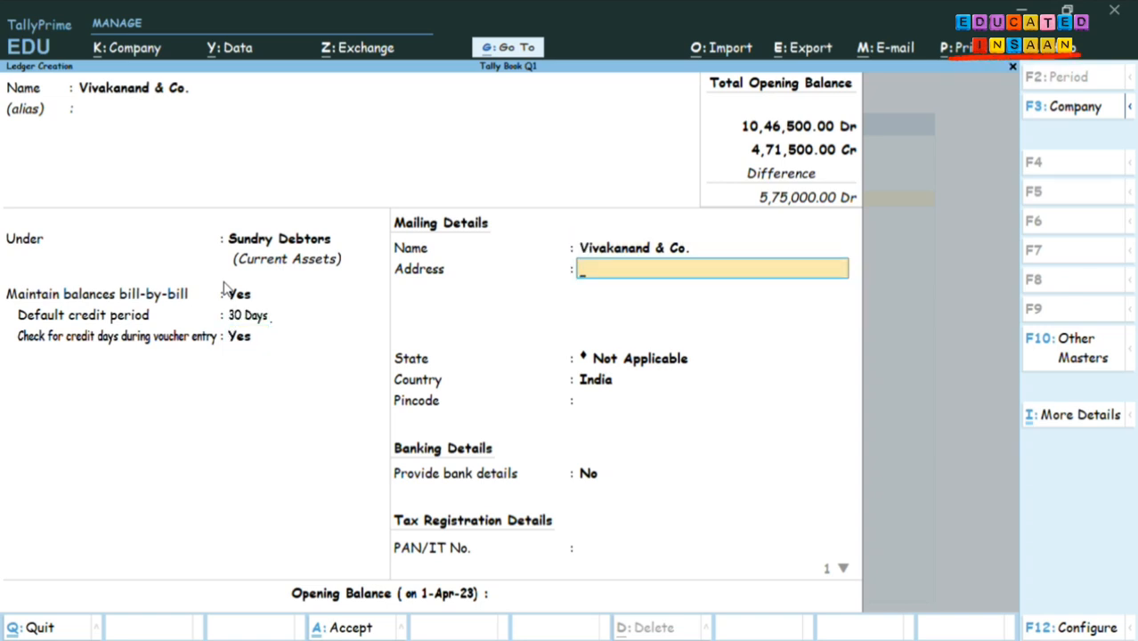
# Keep Vivakanand & Co.'s mailing, banking and tax defaults with no opening balance, and save the ledger.
pyautogui.press('Return')
pyautogui.press('Return')
pyautogui.press('Return')
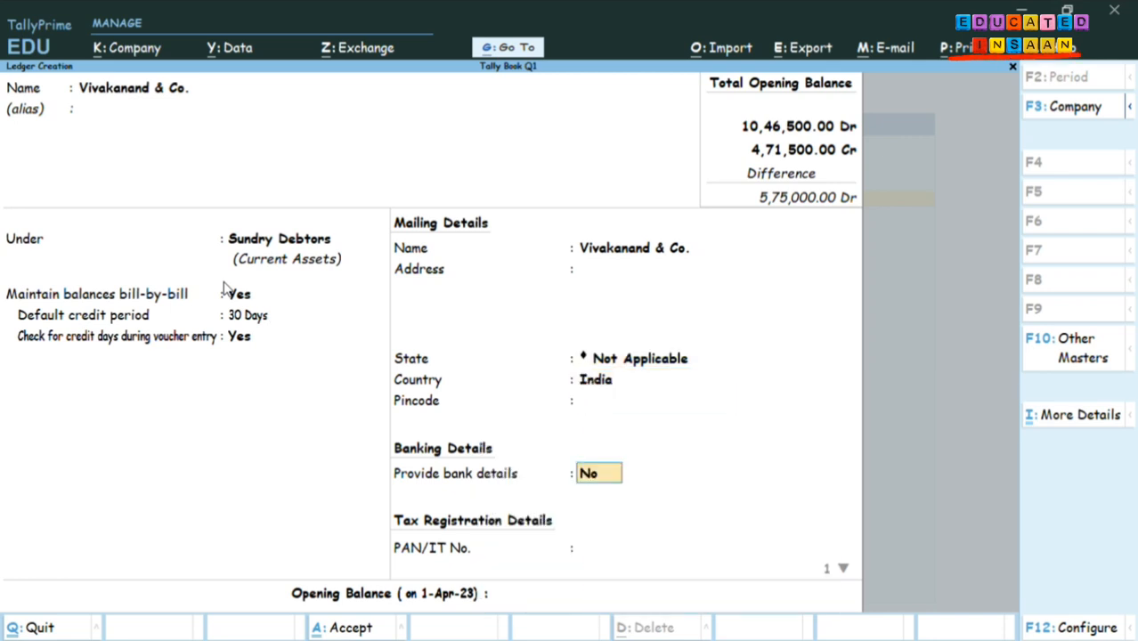
pyautogui.press('Return')
pyautogui.press('Return')
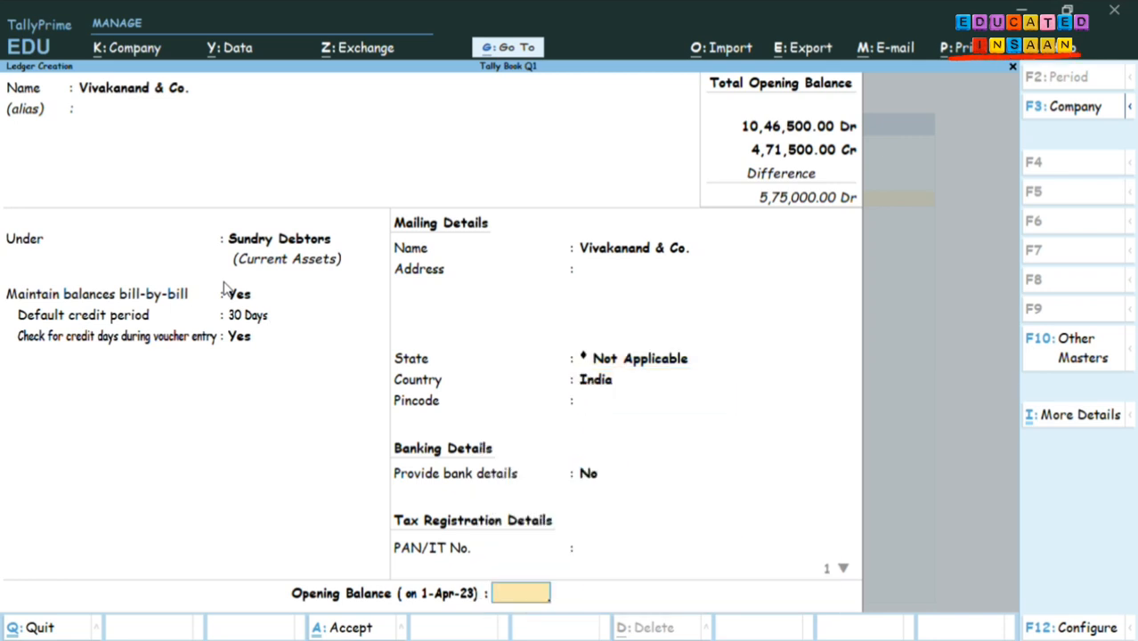
pyautogui.press('Return')
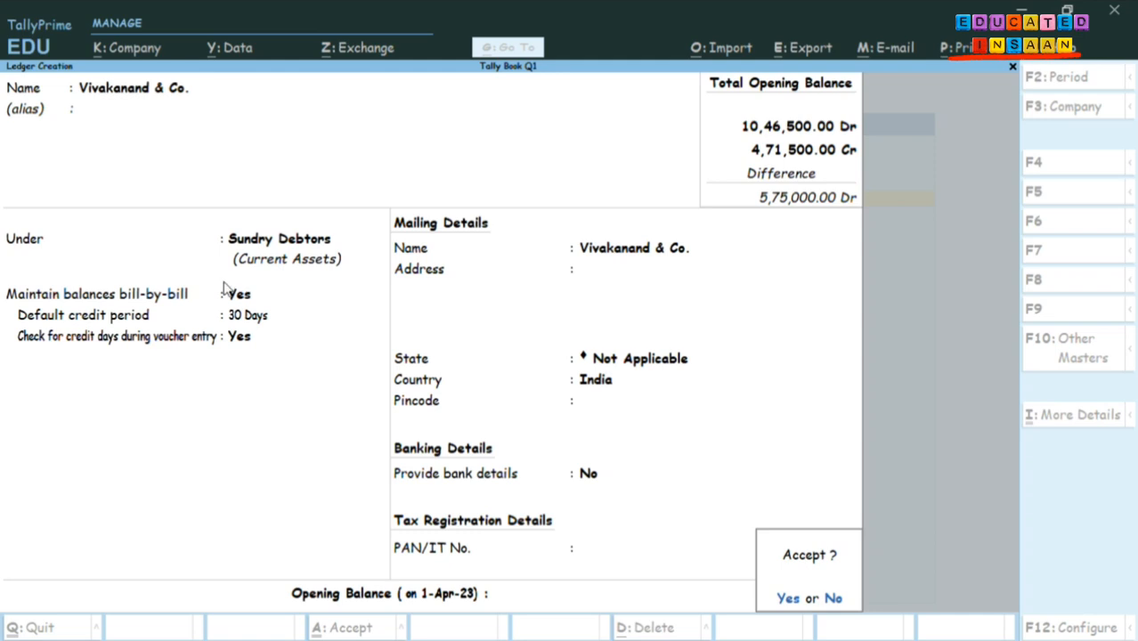
pyautogui.press('Return')
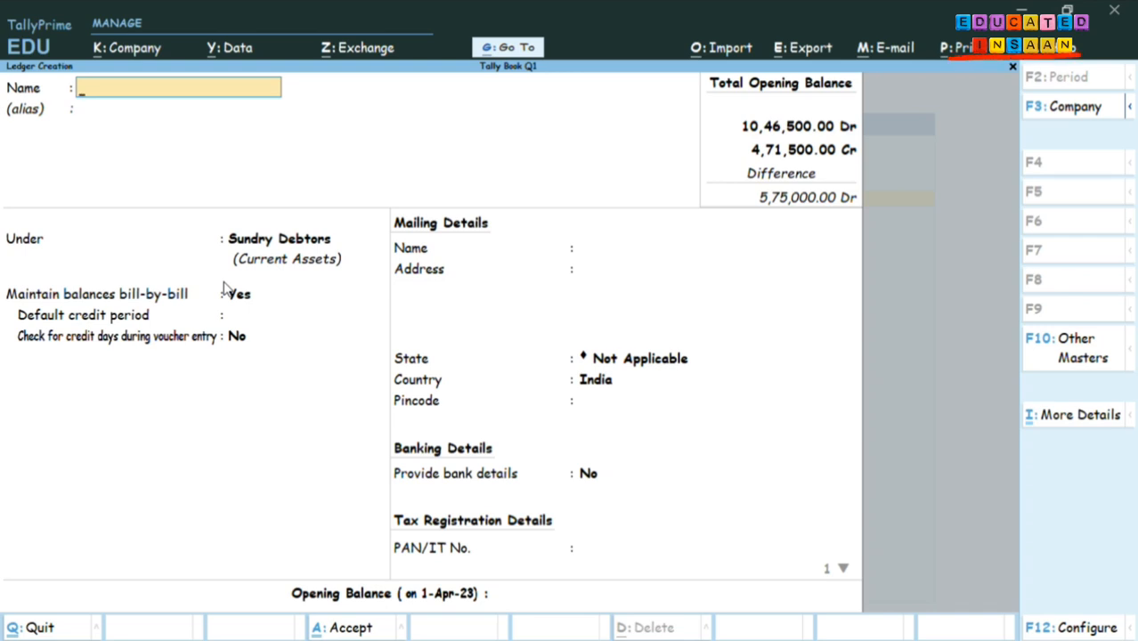
# Leave ledger creation and open a new purchase voucher.
pyautogui.press('Escape')
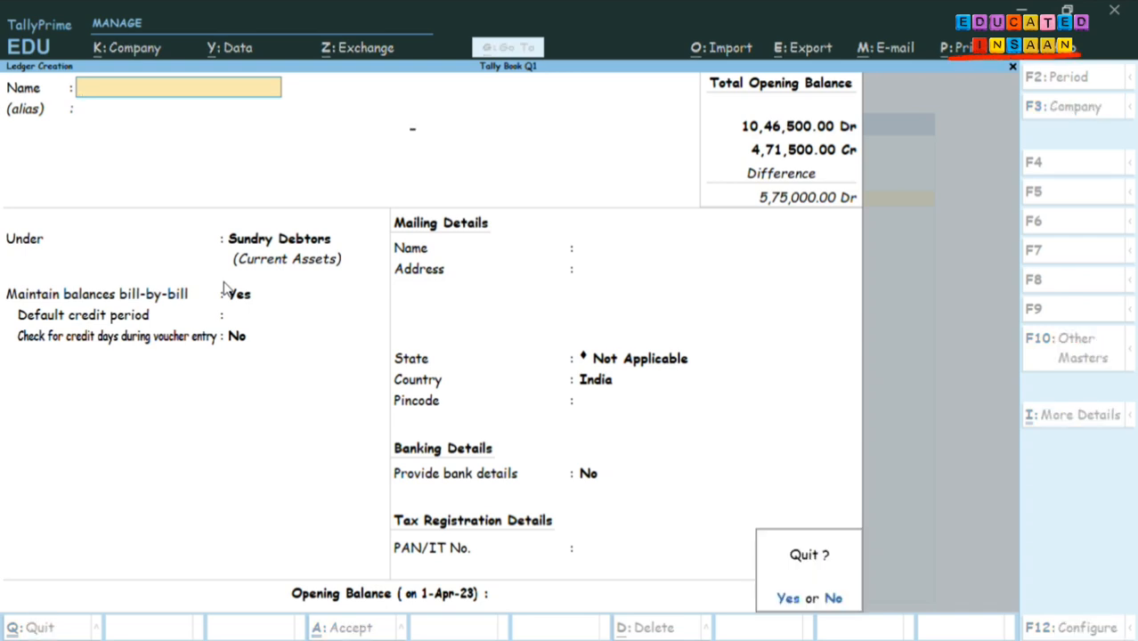
pyautogui.press('y')
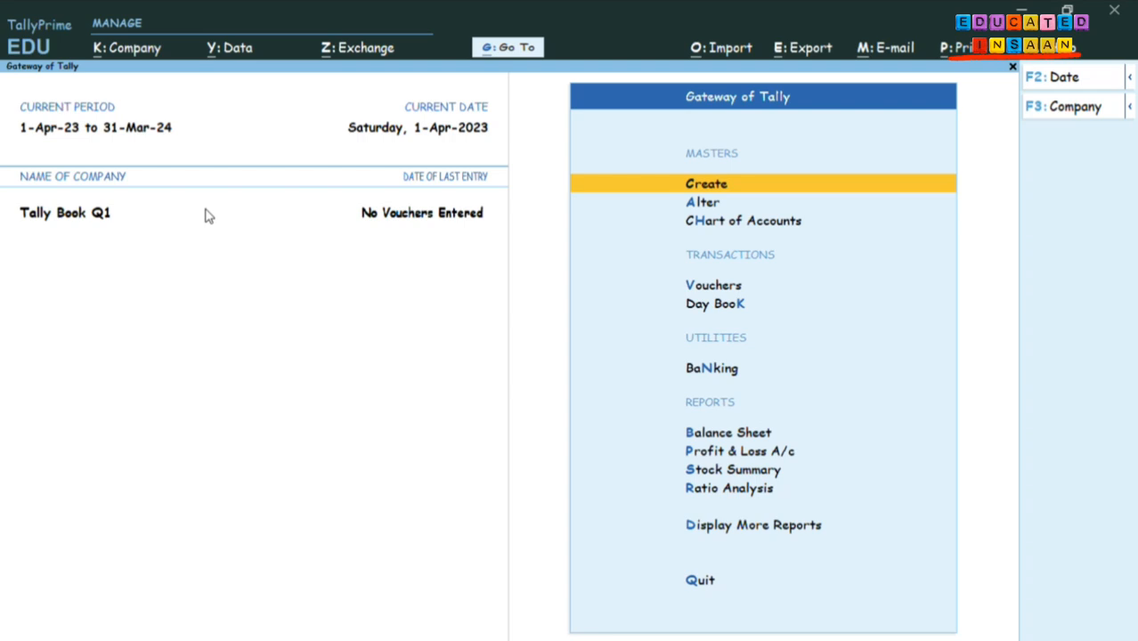
pyautogui.press('Down')
pyautogui.press('Down')
pyautogui.press('Down')
pyautogui.press('Down')
pyautogui.press('Up')
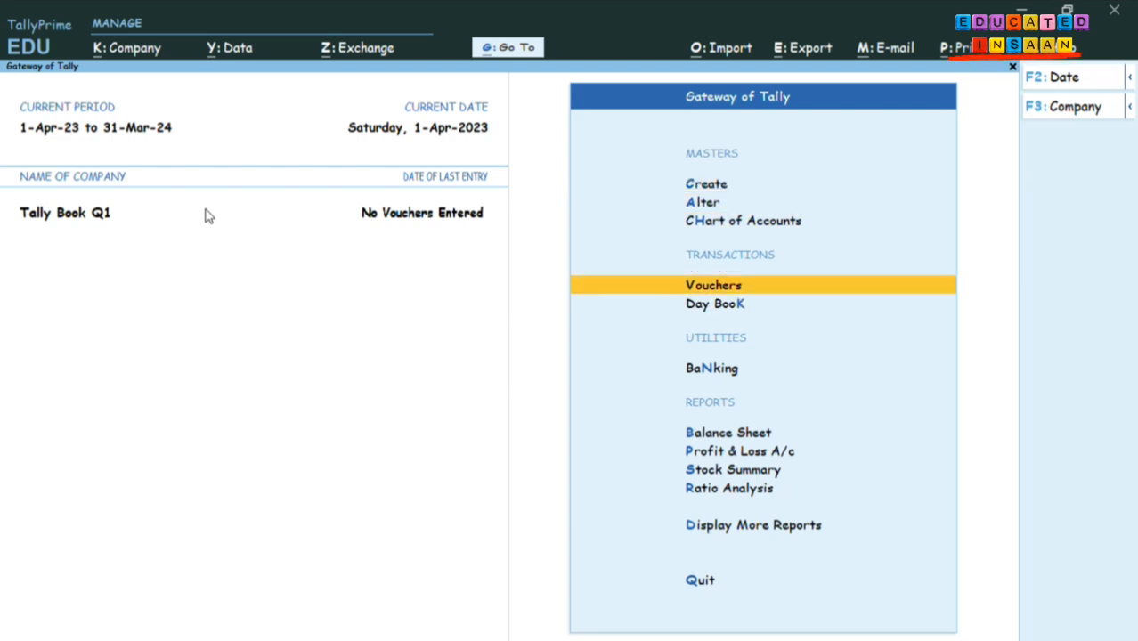
pyautogui.press('Return')
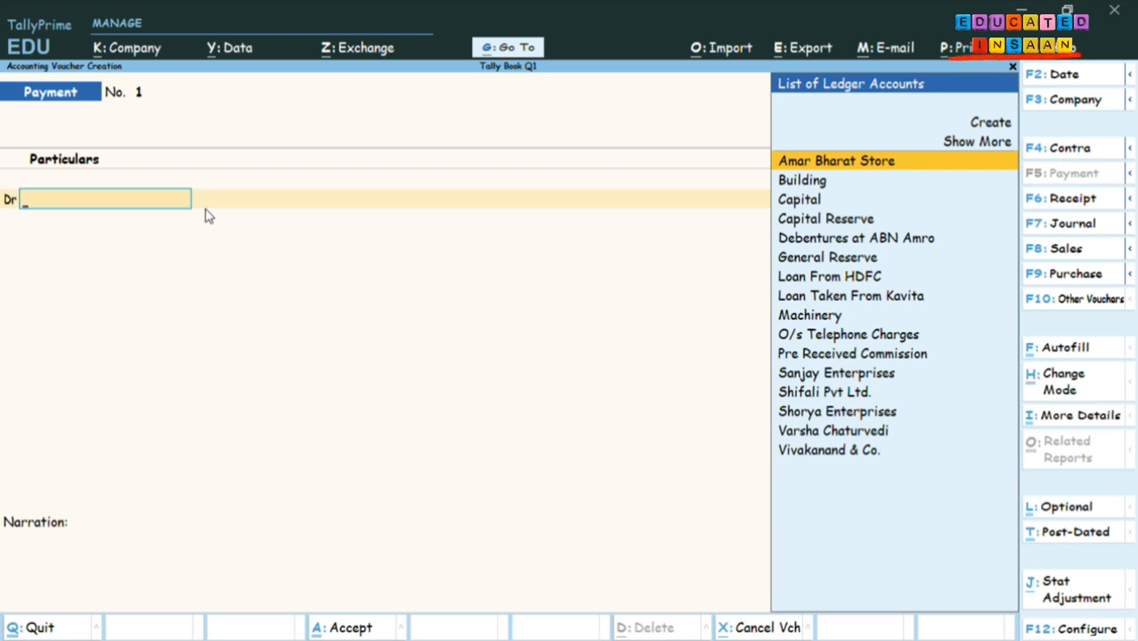
pyautogui.press('F9')
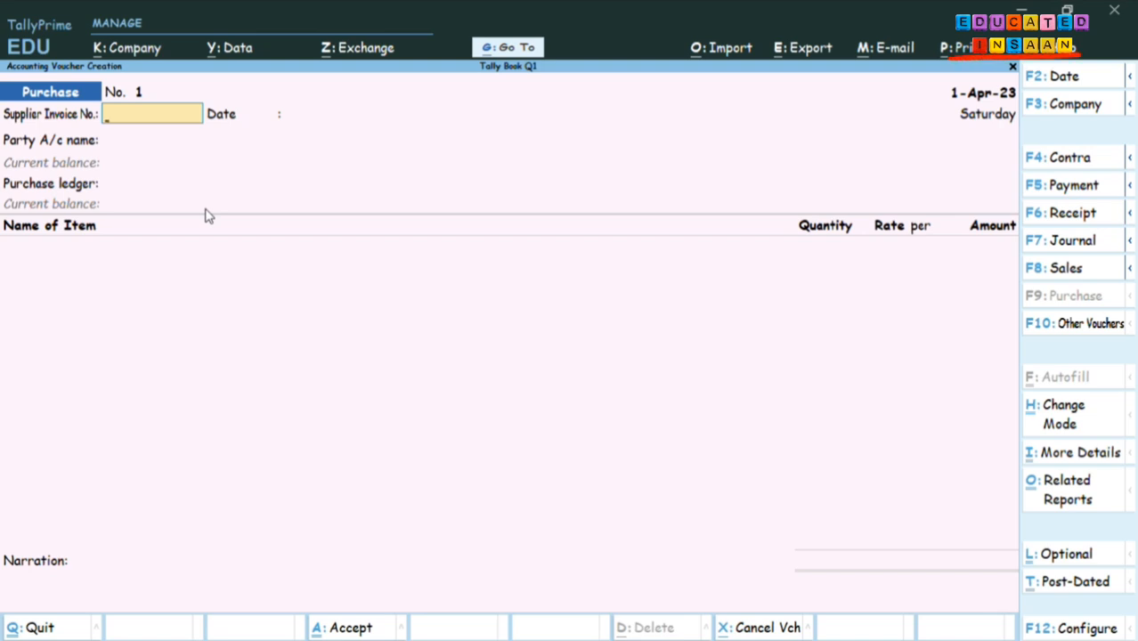
# Change the purchase voucher's entry mode to As Voucher.
pyautogui.hotkey('ctrl', 'h')
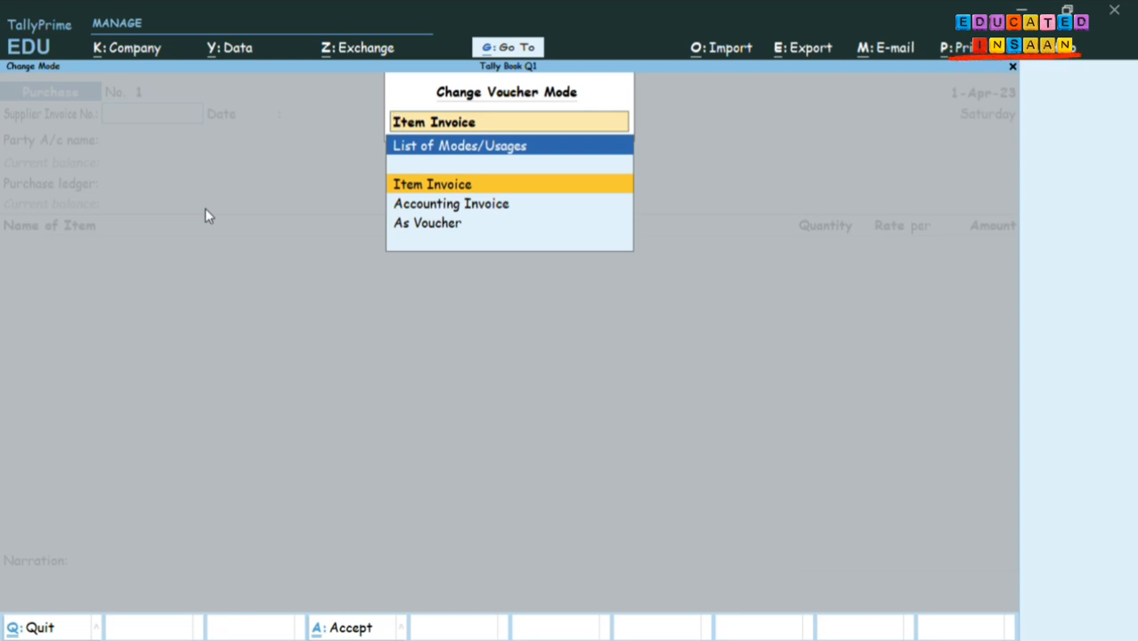
pyautogui.press('Down')
pyautogui.press('Down')
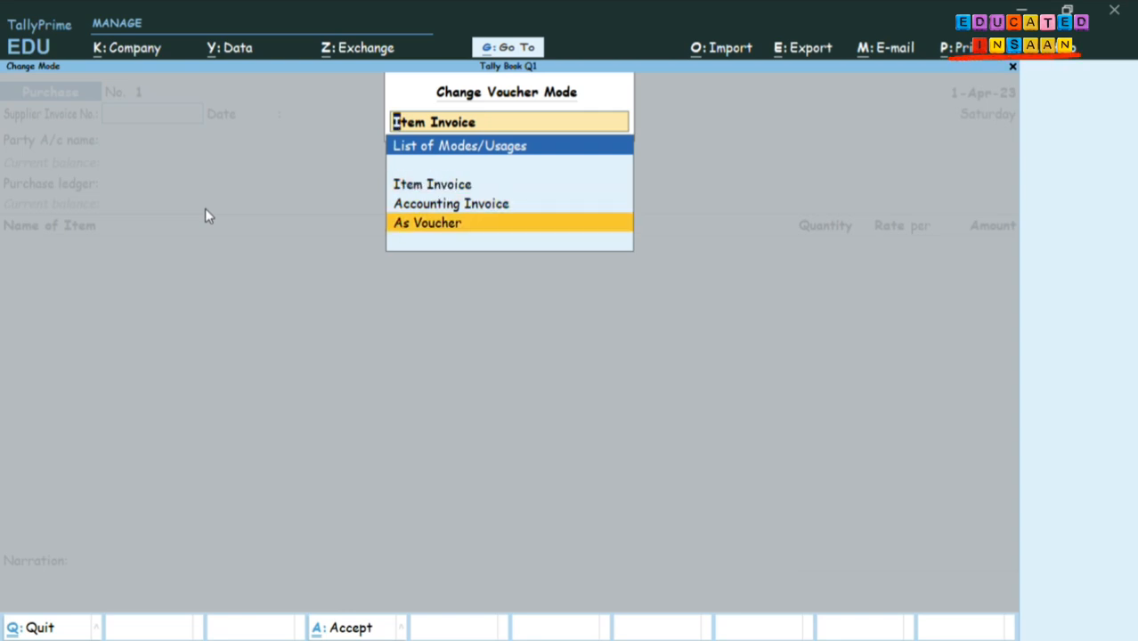
pyautogui.press('Return')
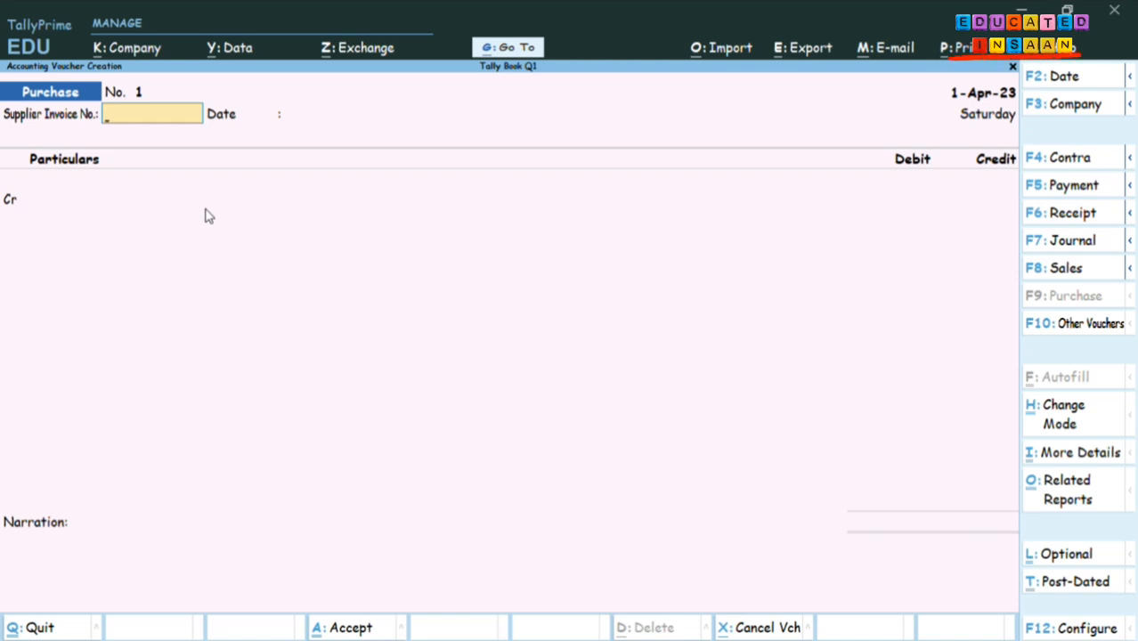
# Enter pur/g/101 as the purchase voucher's supplier invoice number.
pyautogui.write('pur')
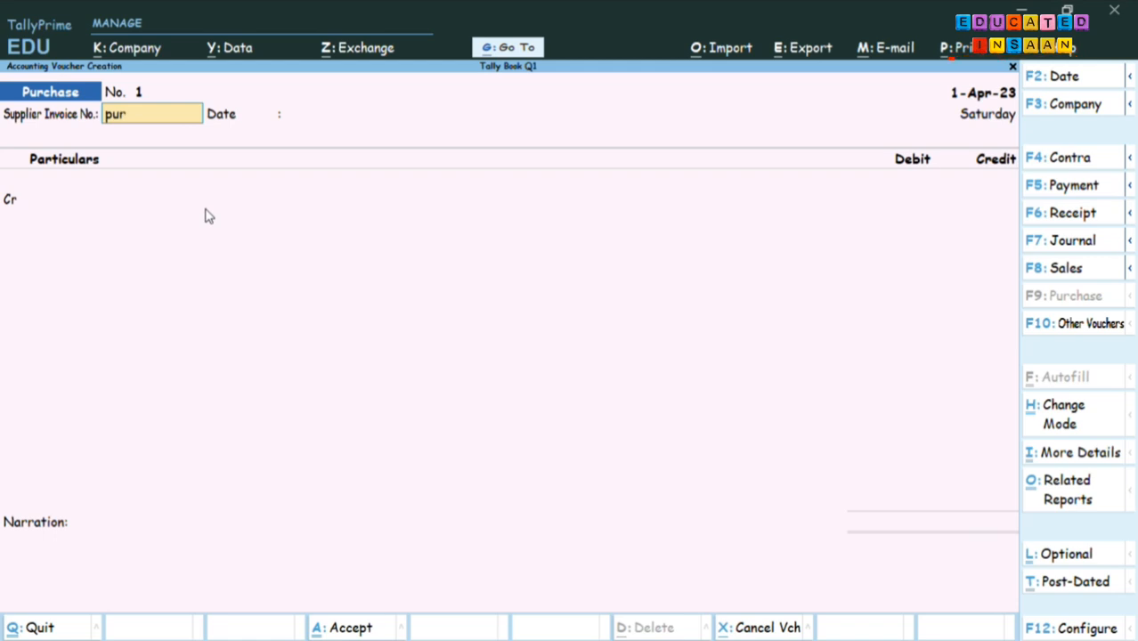
pyautogui.write('/')
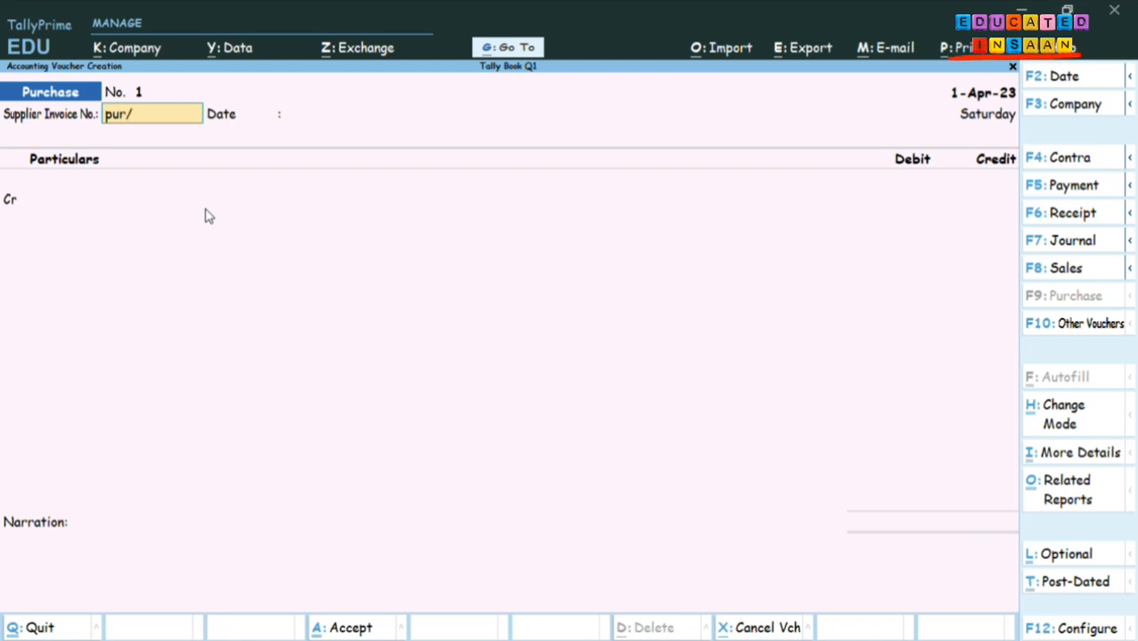
pyautogui.write('g/101')
pyautogui.press('Return')
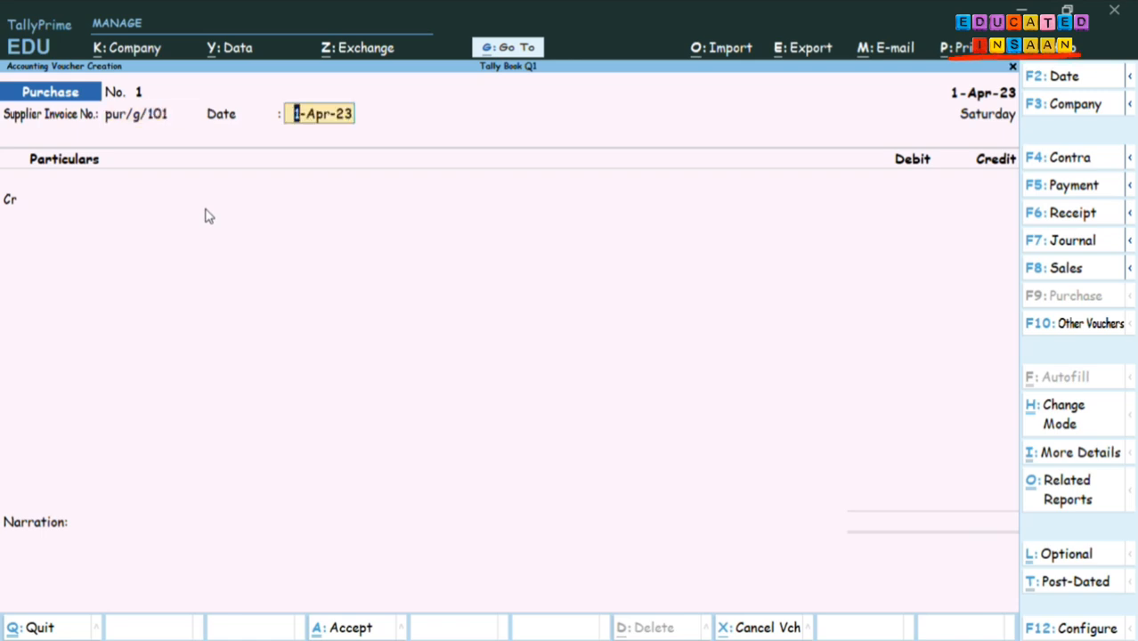
# Keep the supplier invoice date 1-Apr-23, credit the individual supplier's ledger, and accept the blank receipt details and default party details.
pyautogui.press('Return')
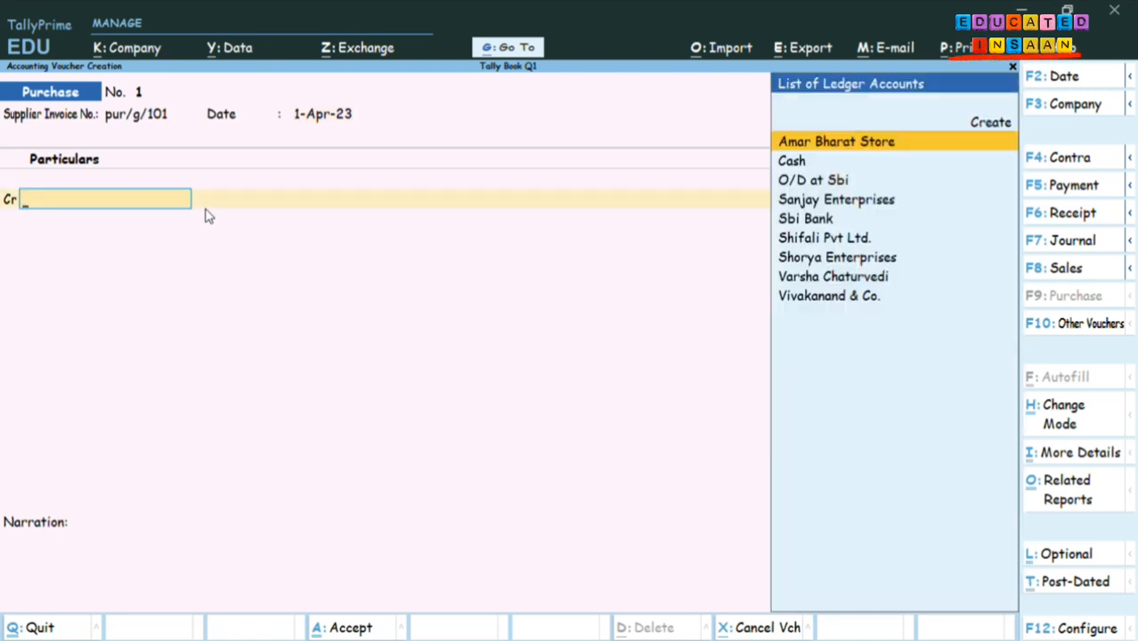
pyautogui.write('Va')
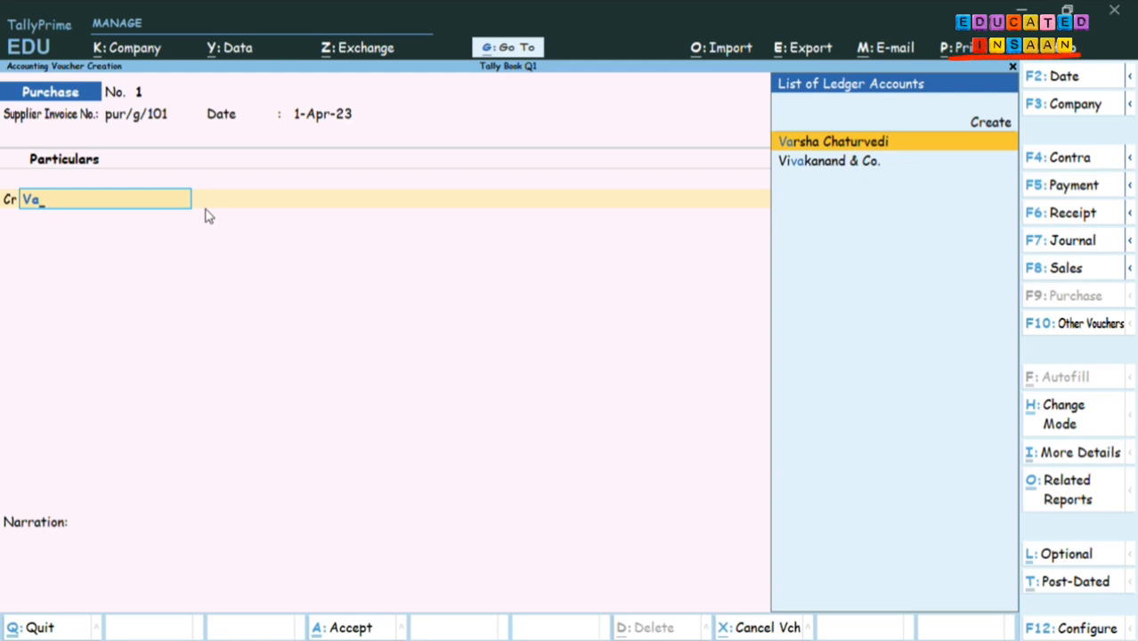
pyautogui.press('Return')
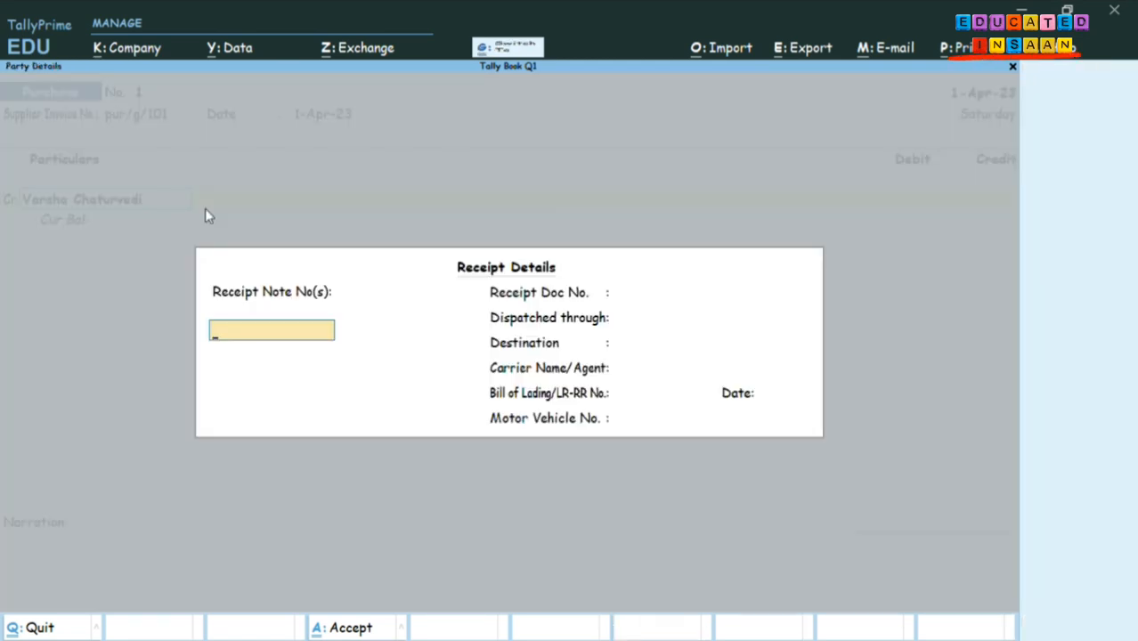
pyautogui.hotkey('ctrl', 'a')
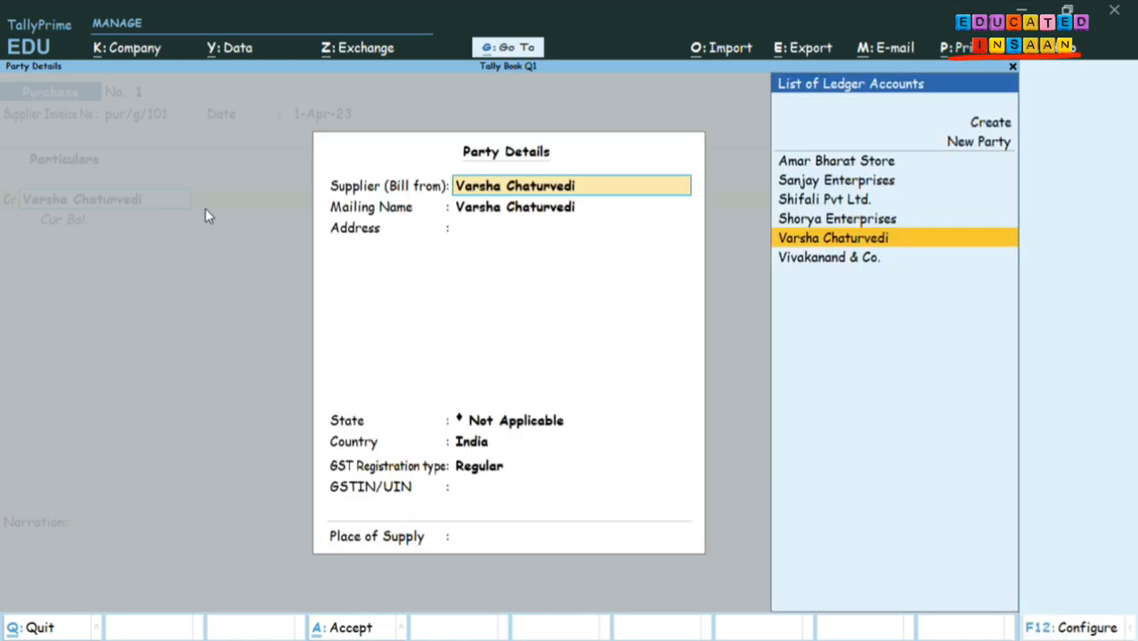
pyautogui.hotkey('ctrl', 'a')
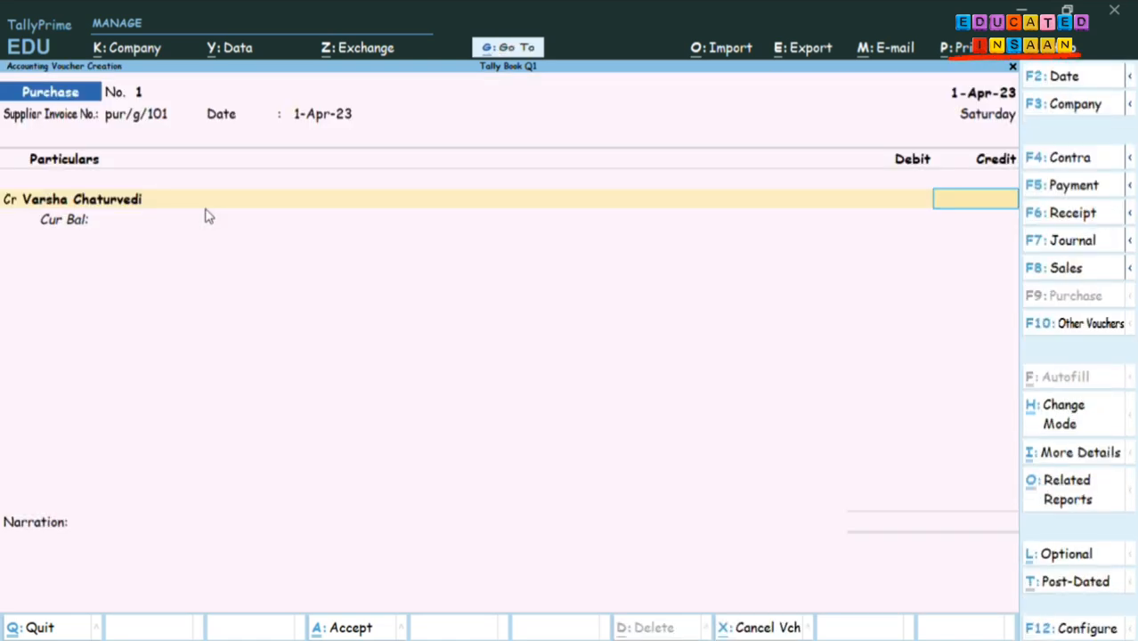
# Credit the supplier with 22,000 and allocate it to a New Ref pur/g/101 with 30 days' credit.
pyautogui.write('22000')
pyautogui.press('Return')
pyautogui.press('Return')
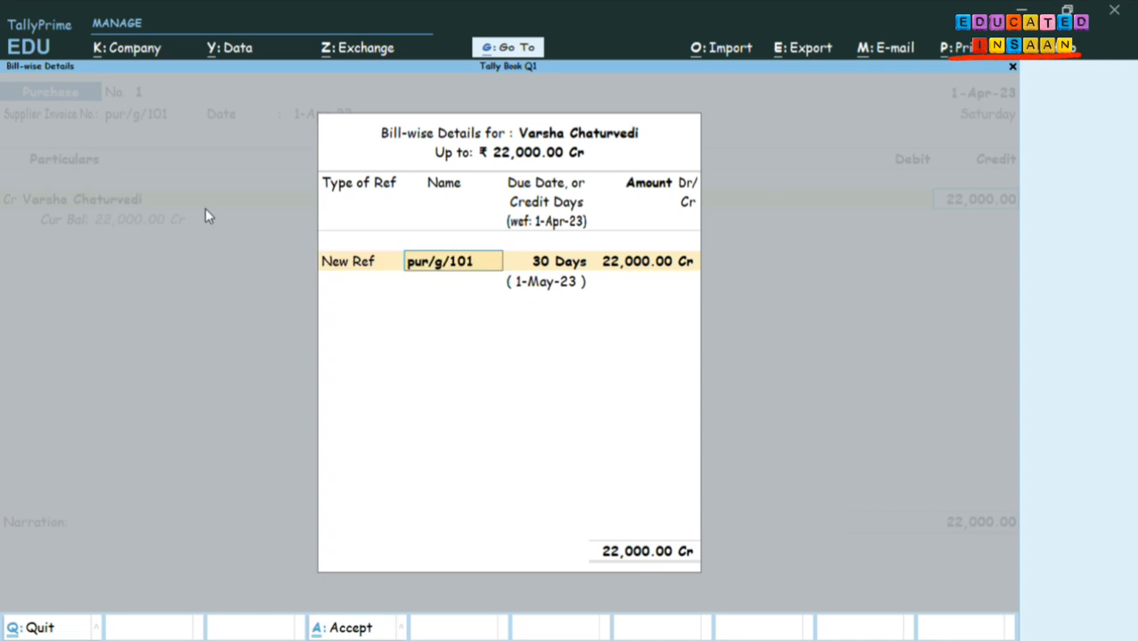
pyautogui.press('Return')
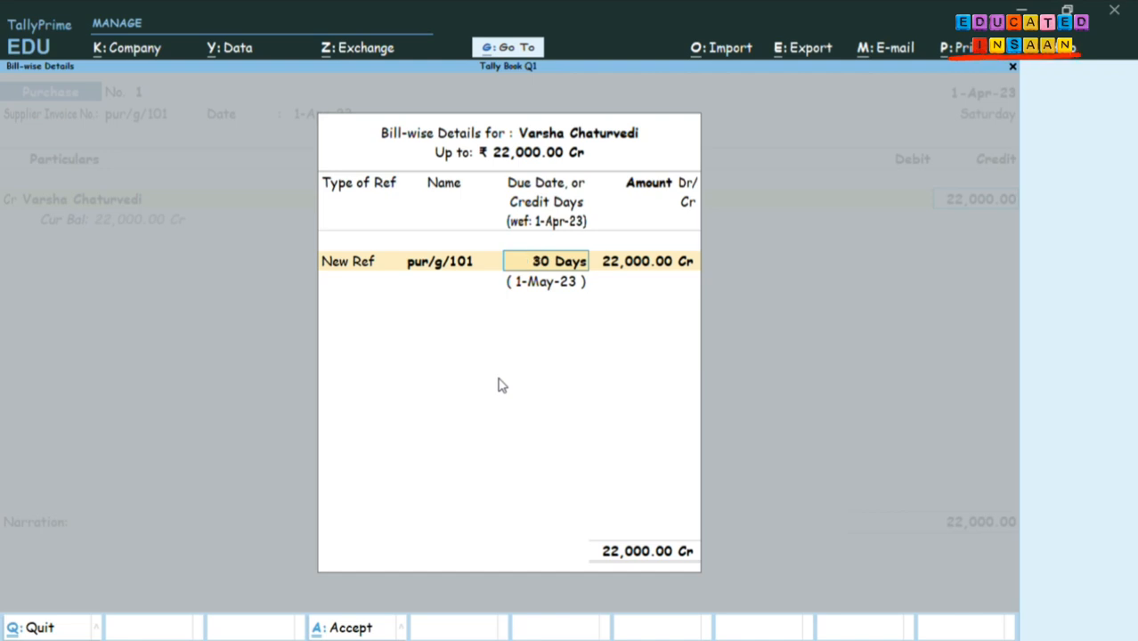
pyautogui.press('Return')
pyautogui.press('Return')
pyautogui.press('Return')
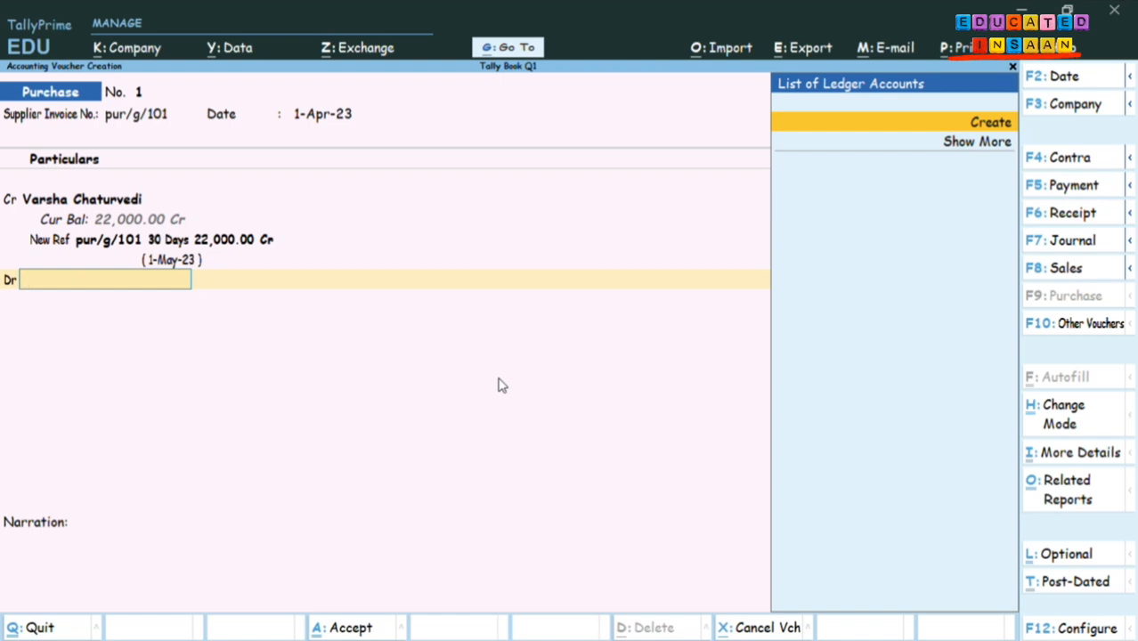
# Create a debit ledger named Purchase under Purchase Accounts, leaving the ledger type and assessable value option Not Applicable.
pyautogui.press('Return')
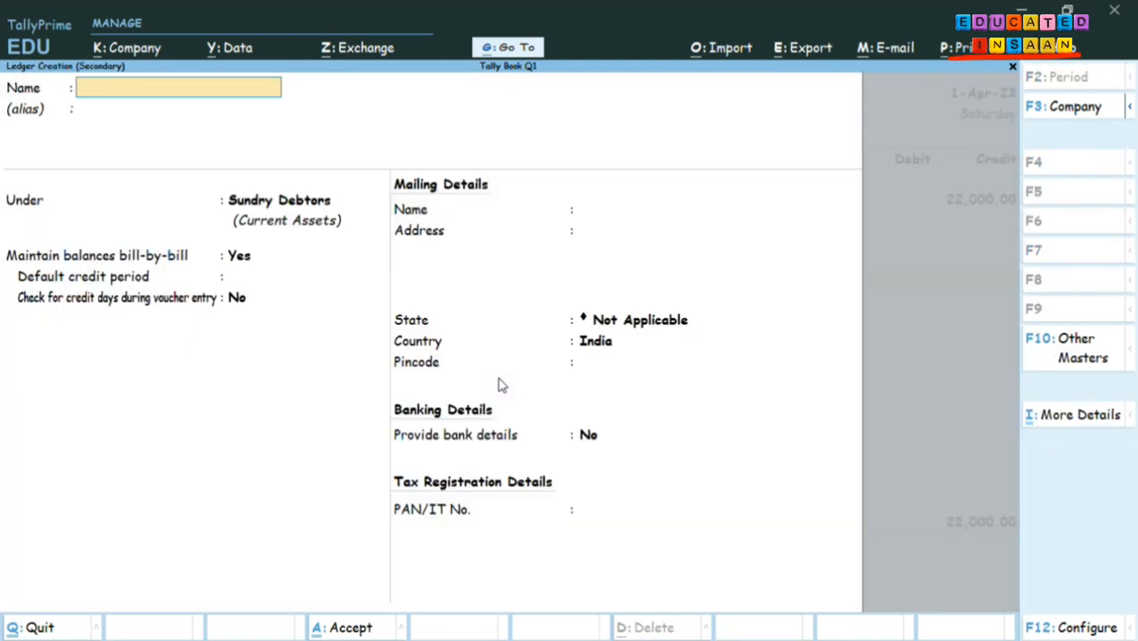
pyautogui.write('Purchase')
pyautogui.press('Return')
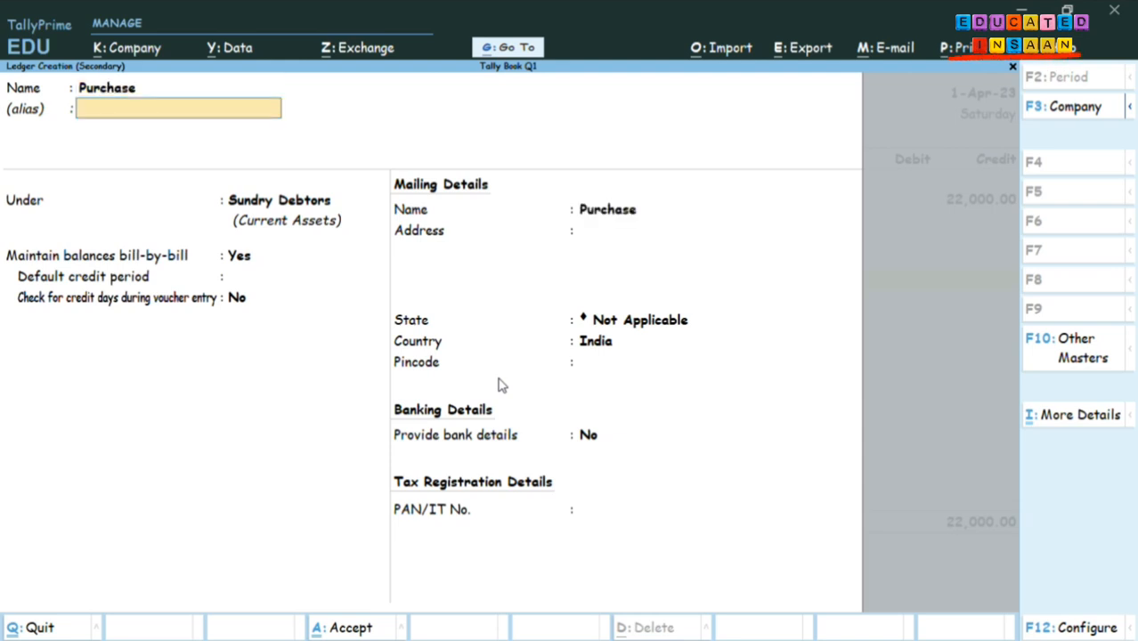
pyautogui.write('Pur')
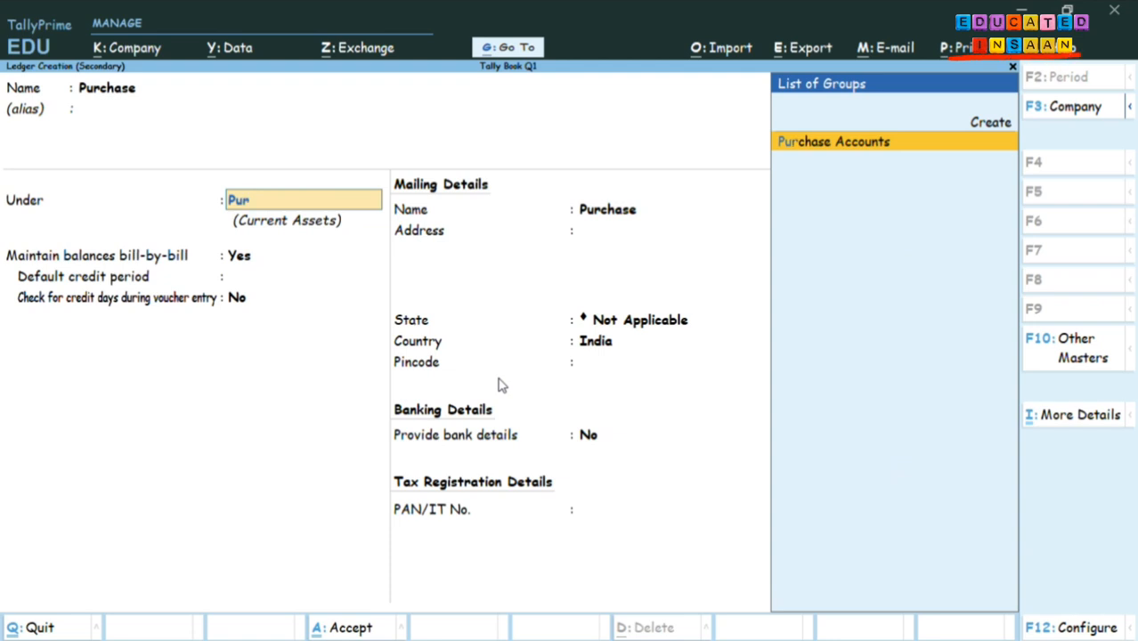
pyautogui.press('Return')
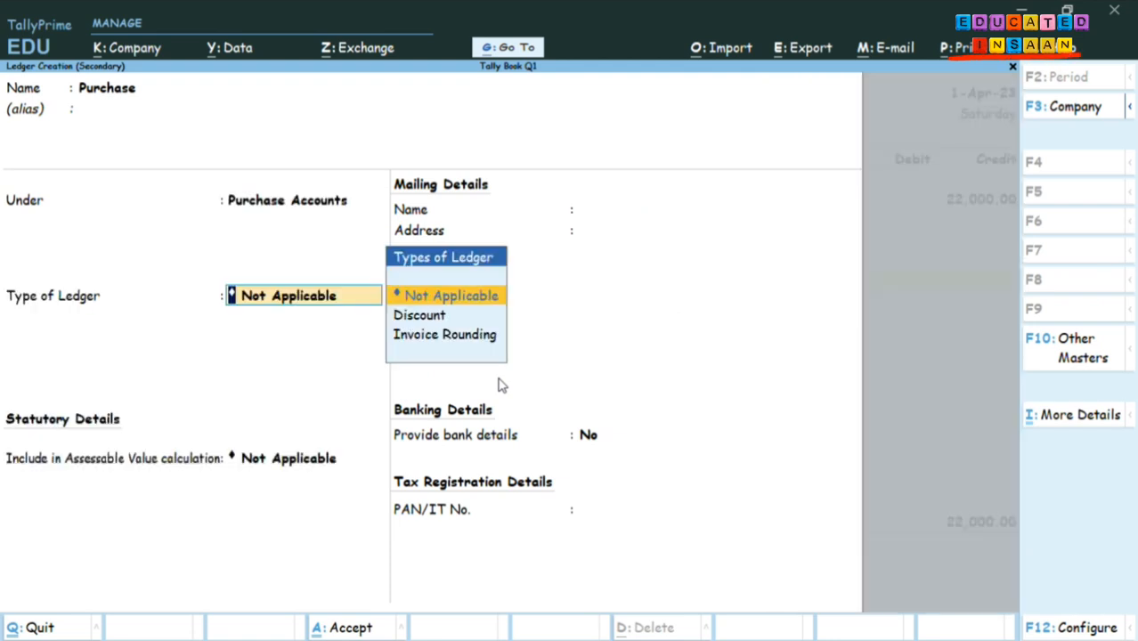
pyautogui.press('Return')
pyautogui.press('Return')
pyautogui.press('Return')
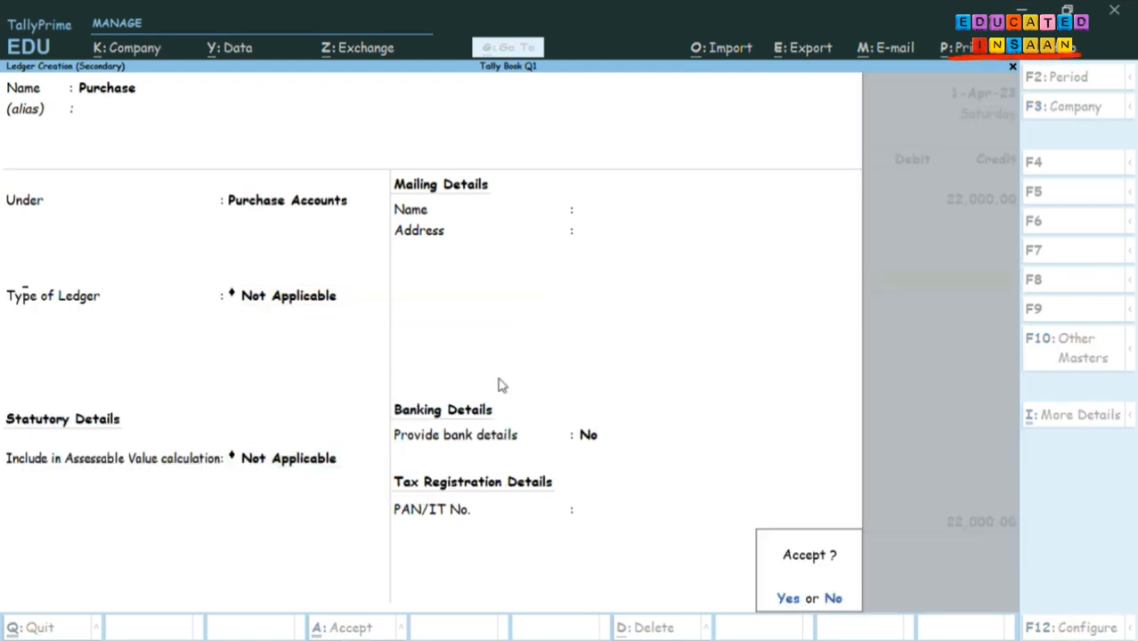
pyautogui.press('Return')
# Debit Purchase with 22,000 and save the first purchase voucher without a narration.
pyautogui.press('Return')
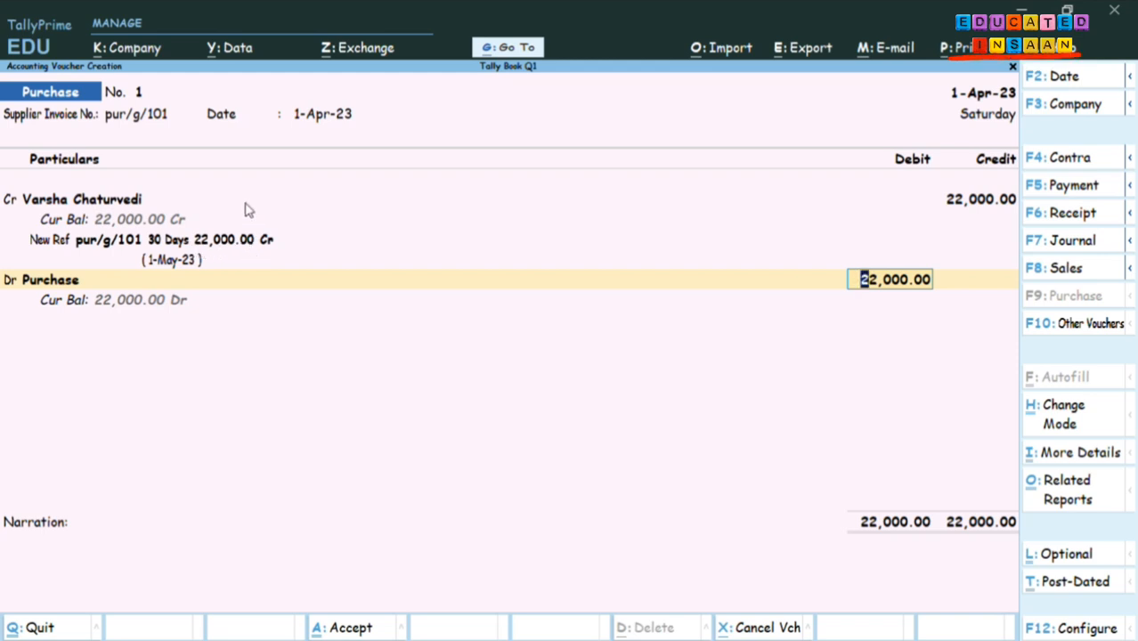
pyautogui.press('Return')
pyautogui.press('Return')
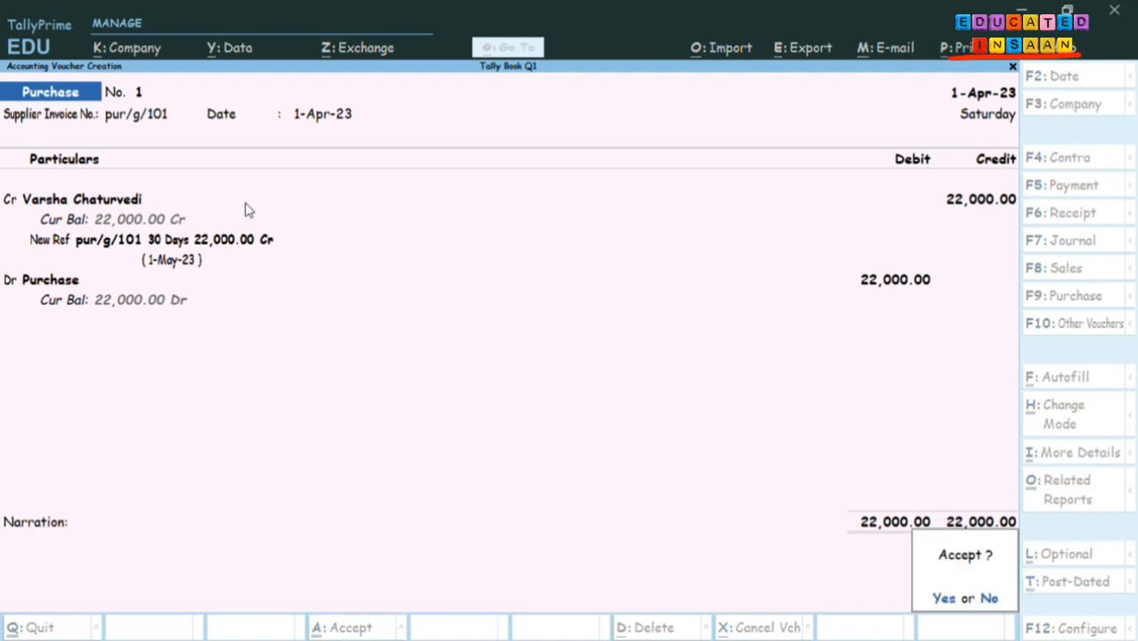
pyautogui.press('Return')
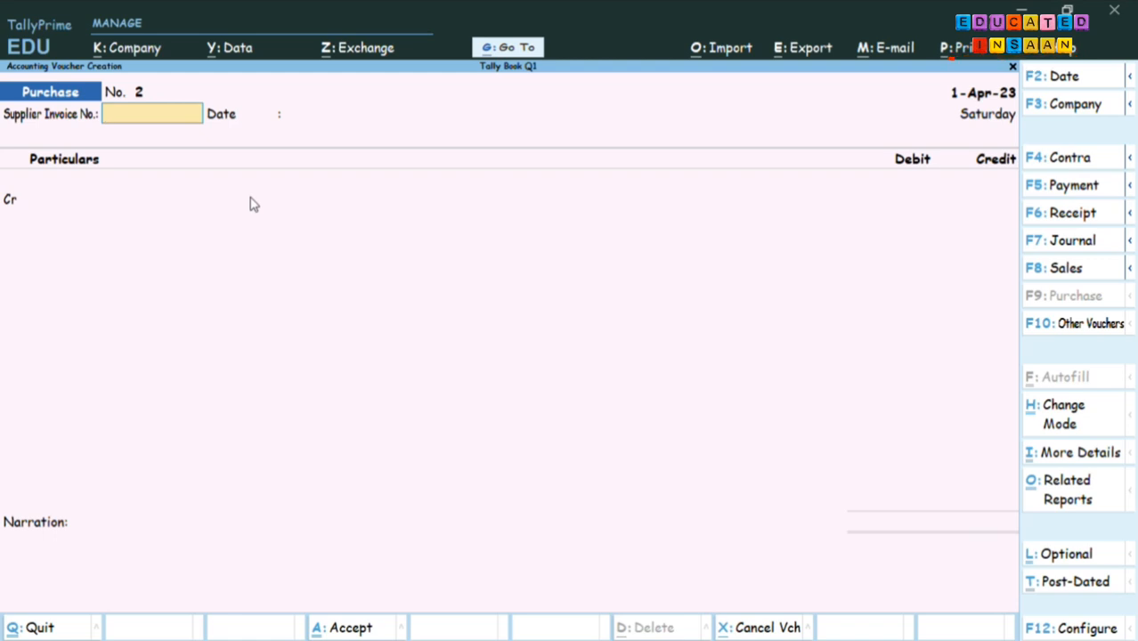
# Set the second purchase voucher's supplier invoice number to pur/g/102 with invoice date 1-Apr-23.
pyautogui.write('pur')
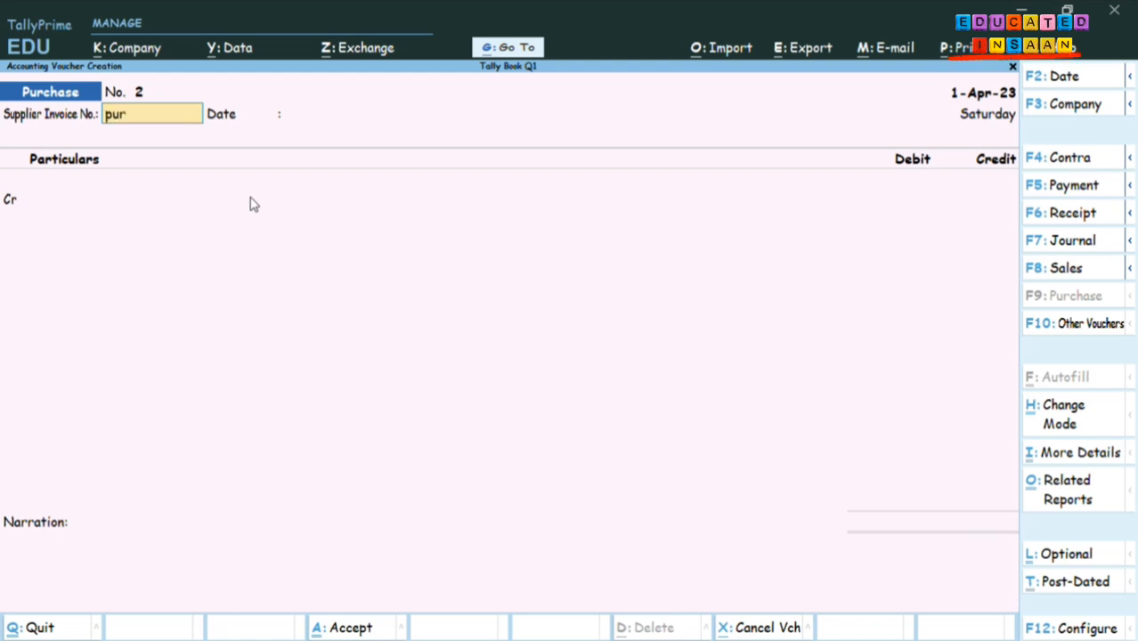
pyautogui.write('/g/102')
pyautogui.press('Return')
pyautogui.press('Return')
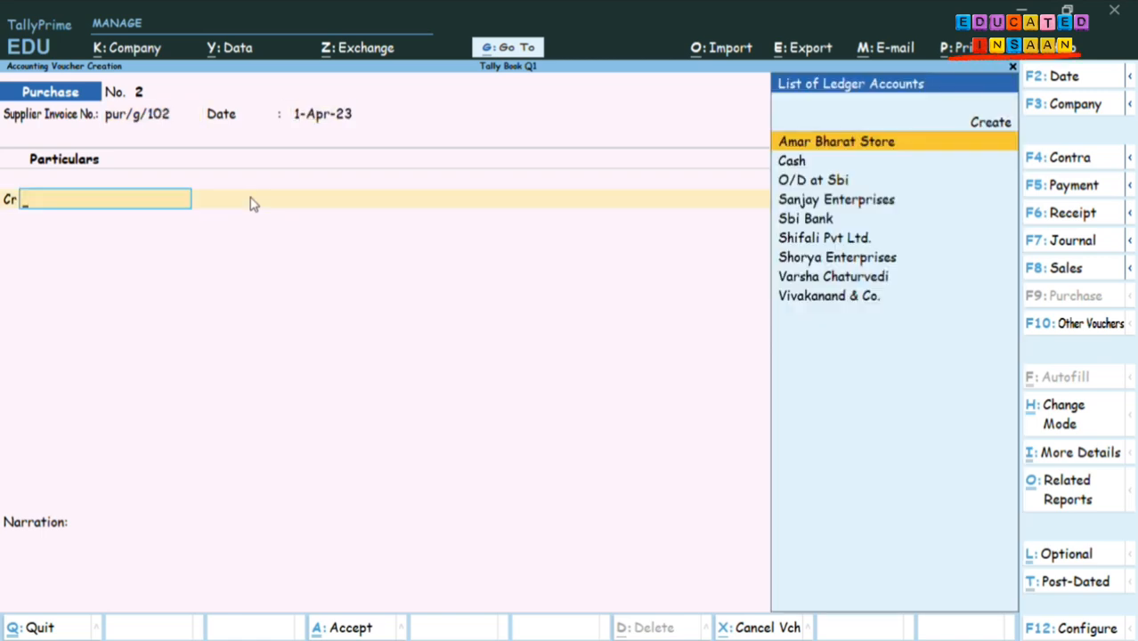
# Credit the same individual supplier's ledger, leave the receipt details blank and accept the default party details.
pyautogui.press('Down')
pyautogui.press('Down')
pyautogui.press('Down')
pyautogui.press('Down')
pyautogui.press('Down')
pyautogui.press('Down')
pyautogui.press('Down')
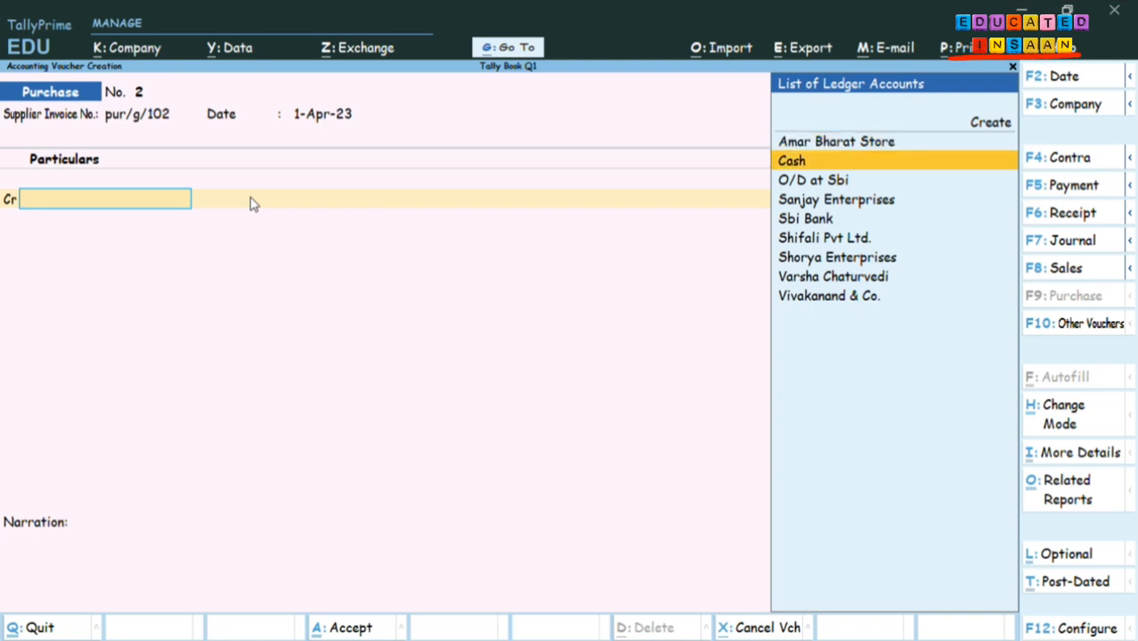
pyautogui.press('Return')
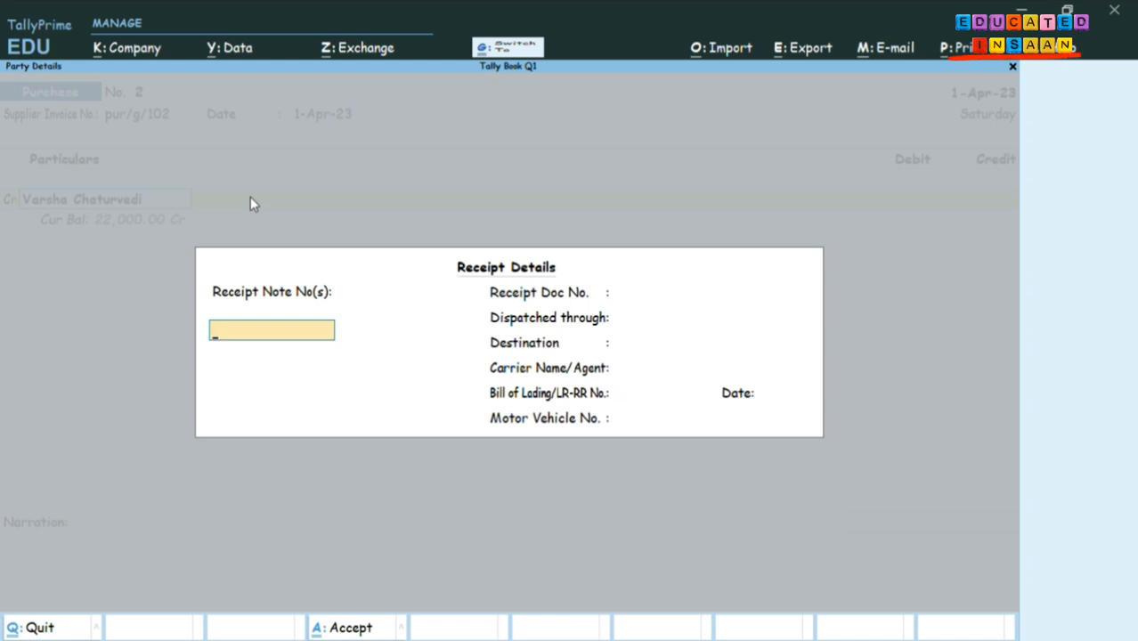
pyautogui.press('Escape')
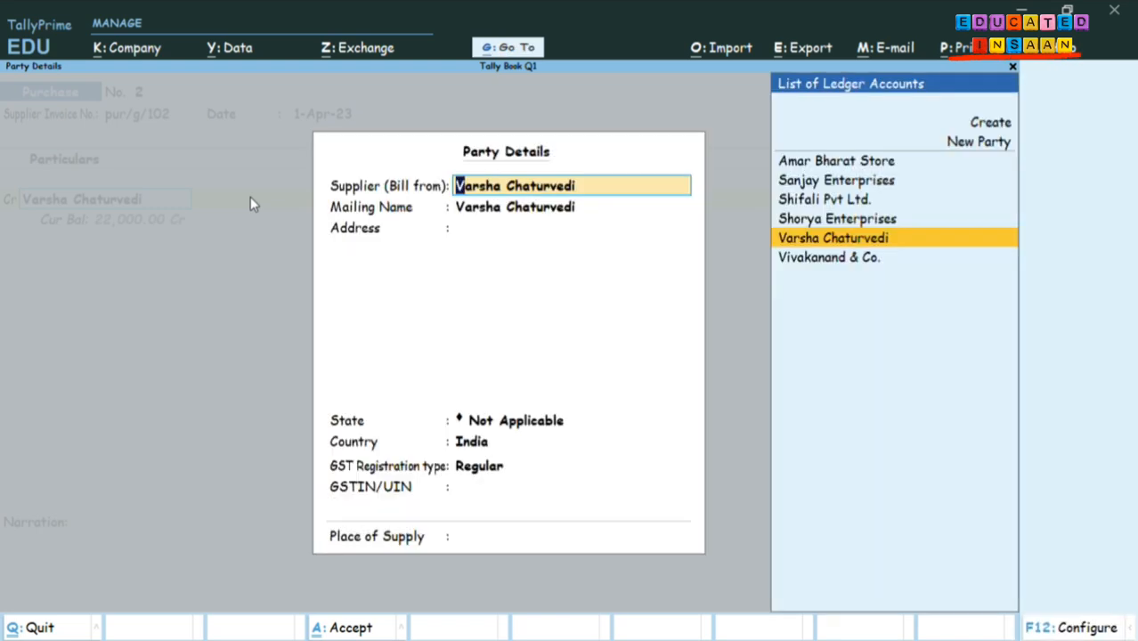
pyautogui.hotkey('ctrl', 'a')
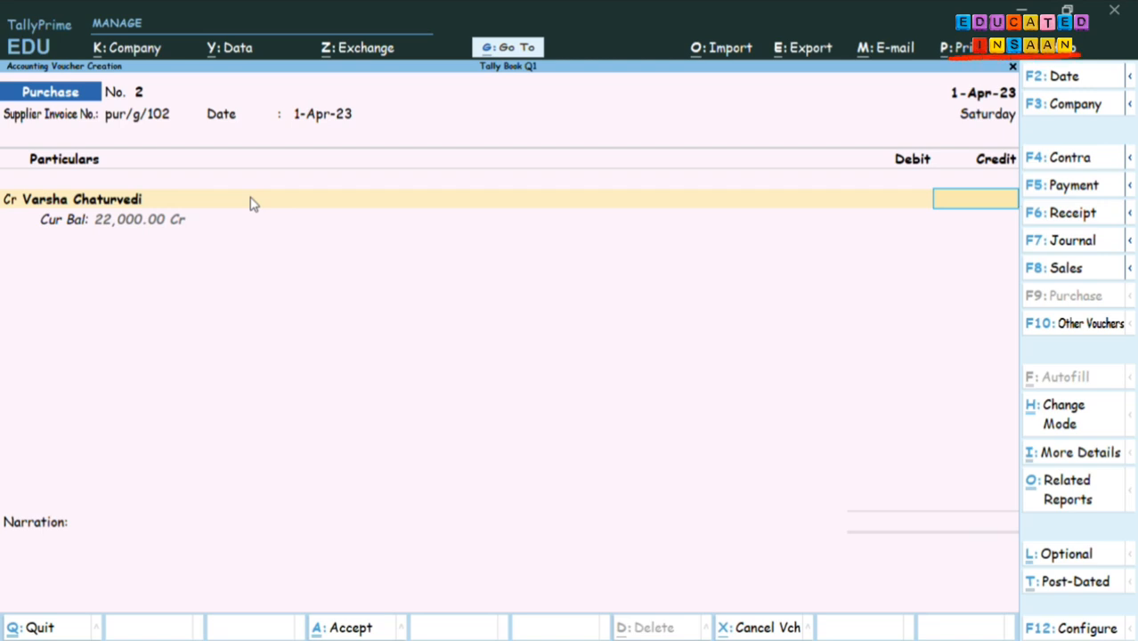
# Credit the supplier with 18,000 and allocate it to a New Ref pur/g/102 with 30 days' credit.
pyautogui.write('18000')
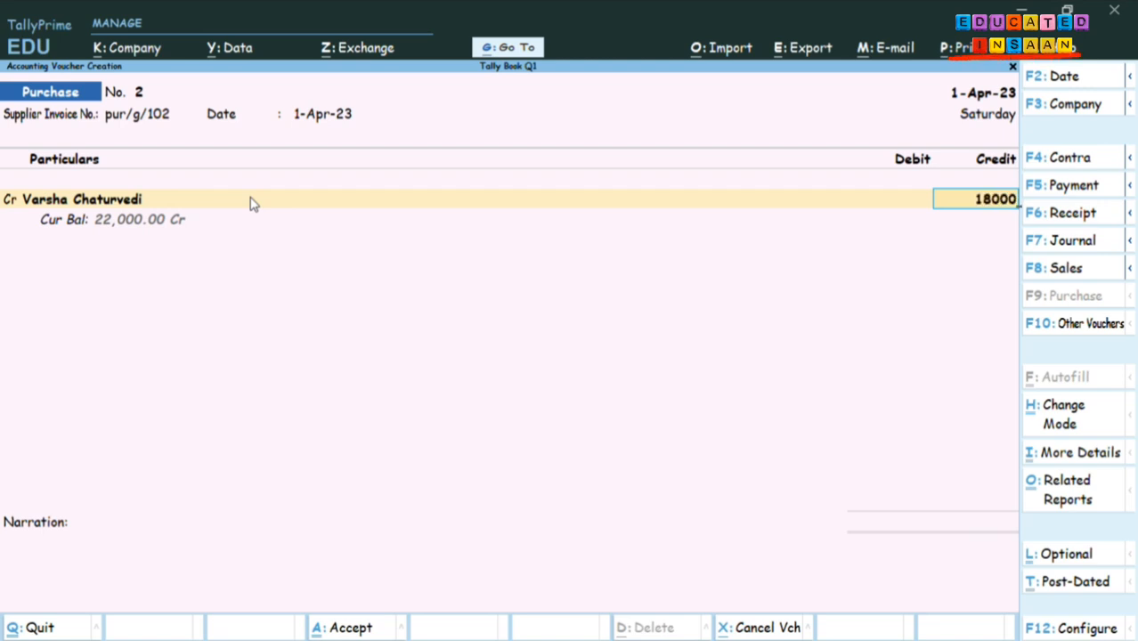
pyautogui.press('Return')
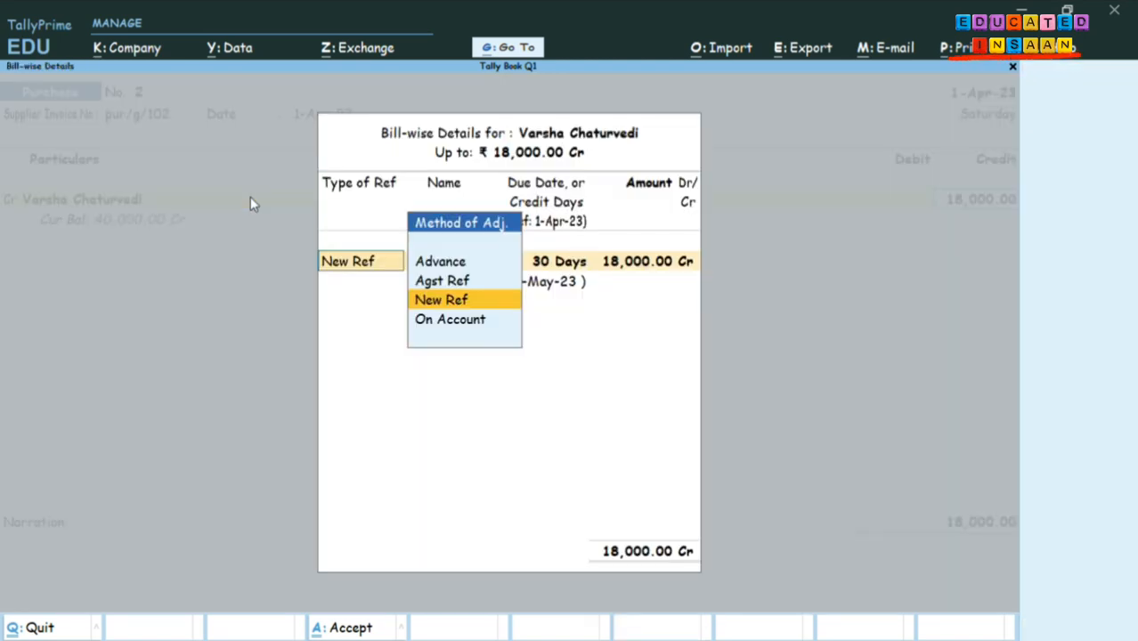
pyautogui.press('Return')
pyautogui.press('Return')
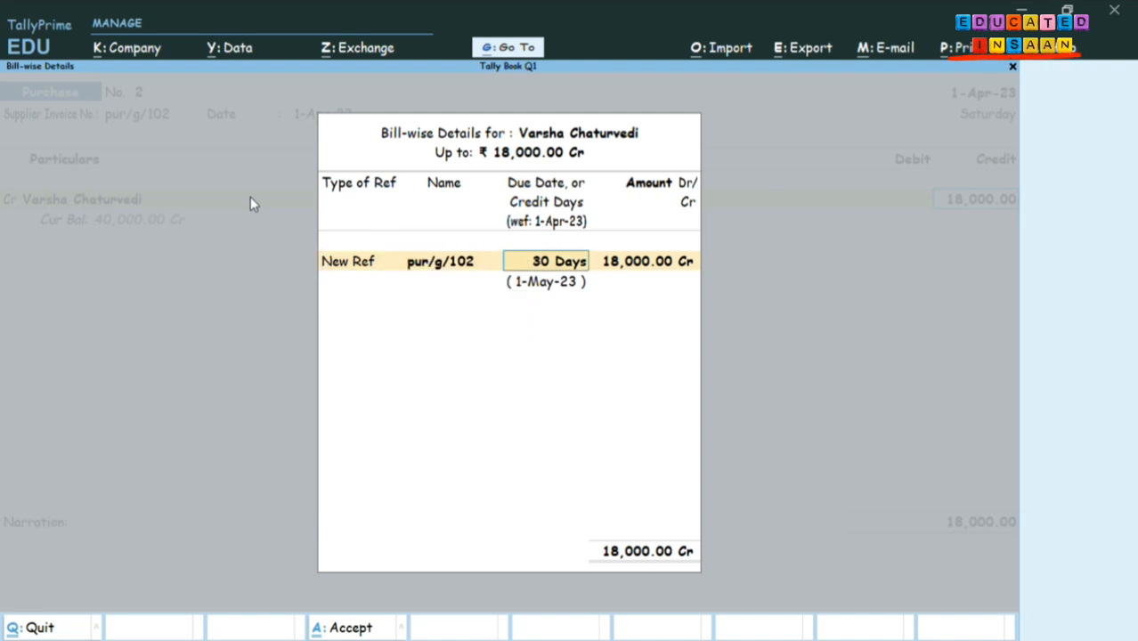
pyautogui.press('Return')
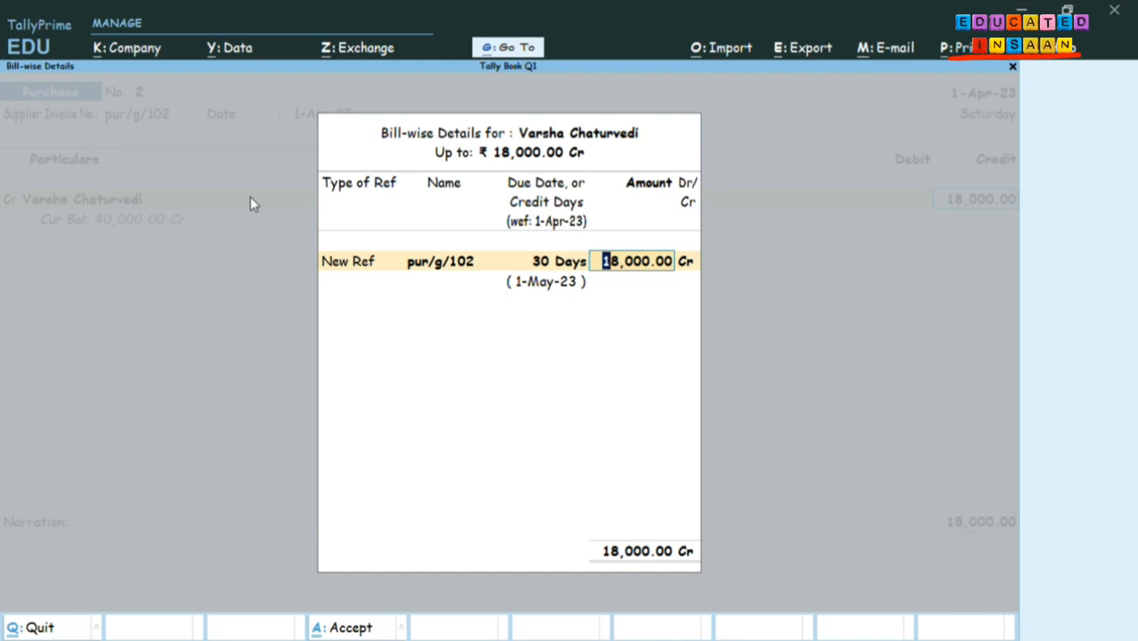
pyautogui.press('Return')
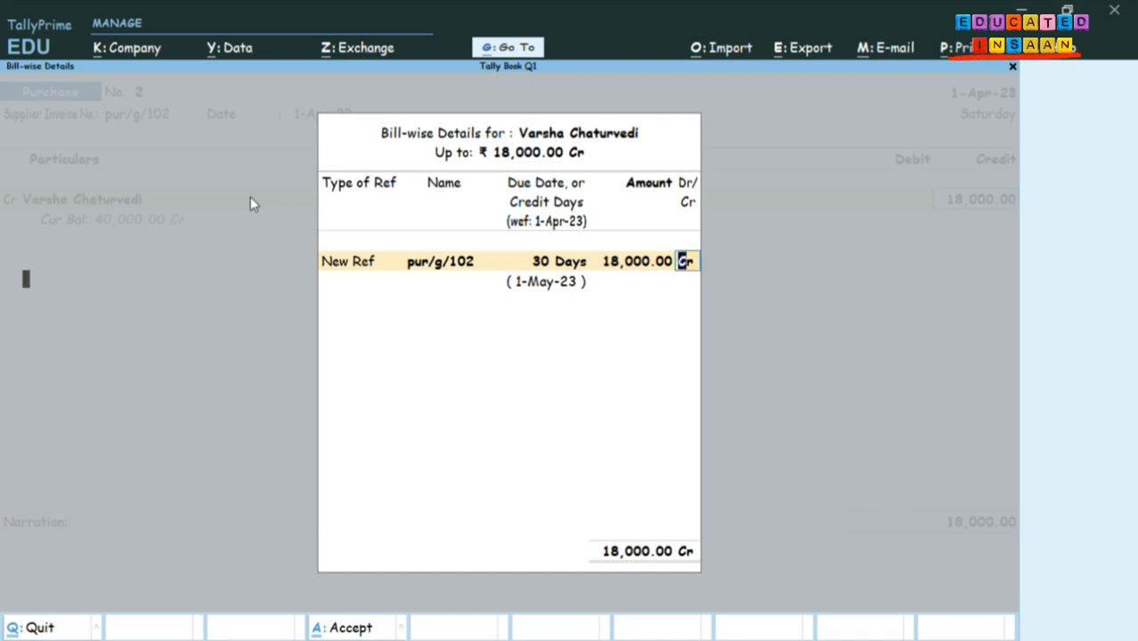
pyautogui.press('Return')
# Debit Purchase with 18,000, leaving inventory allocations and narration blank, and save the second purchase voucher.
pyautogui.press('Return')
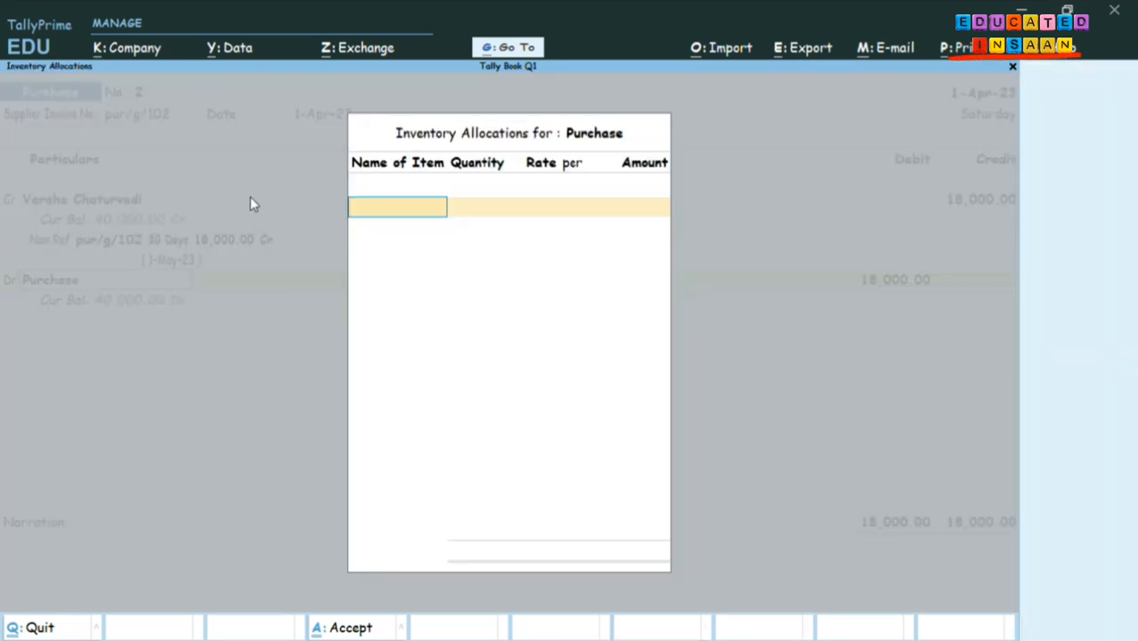
pyautogui.press('Return')
pyautogui.press('Return')
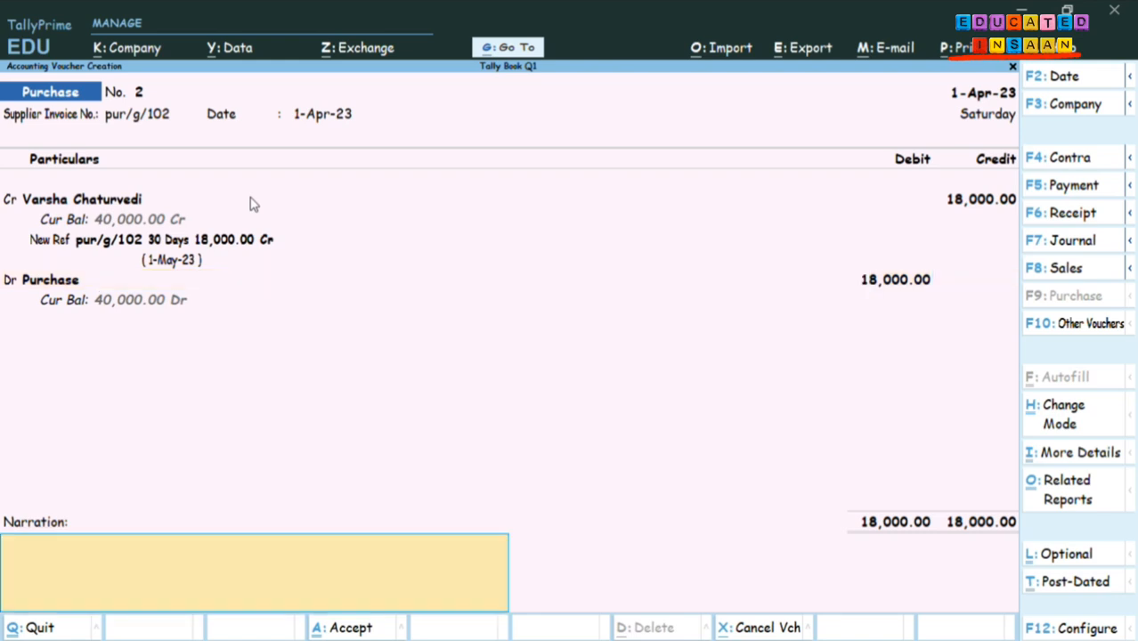
pyautogui.press('Return')
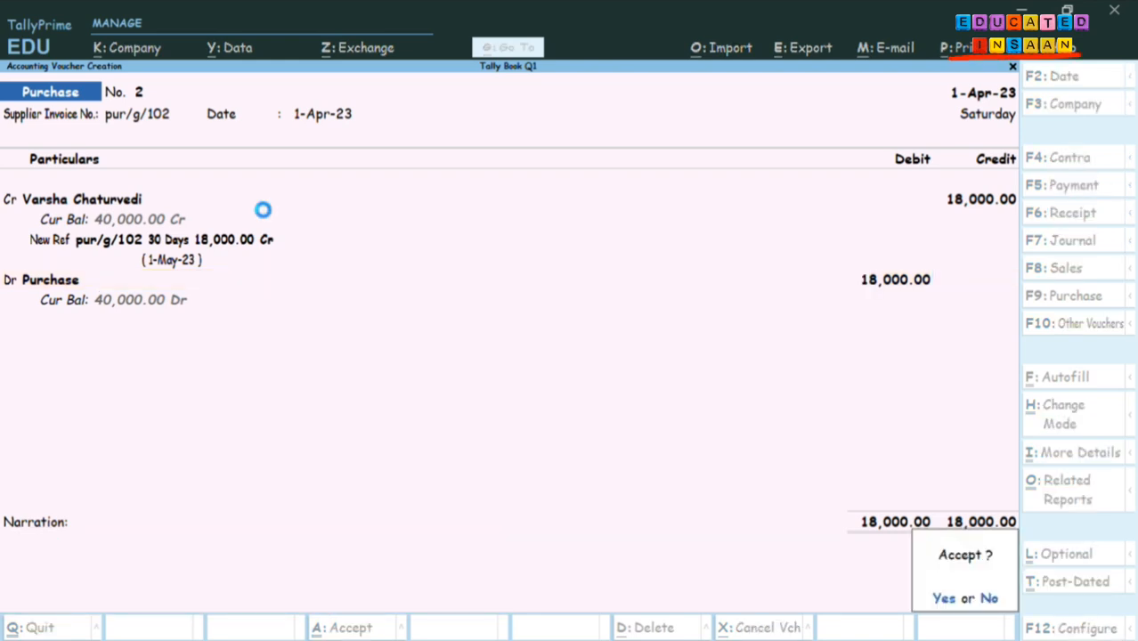
pyautogui.press('Return')
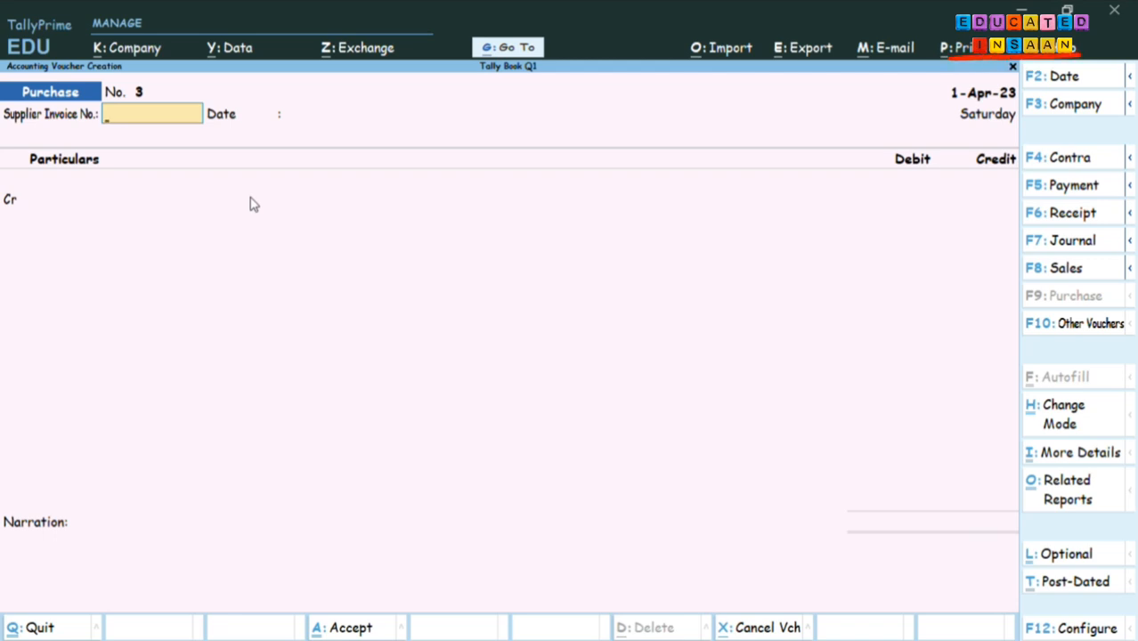
# Quit voucher creation and return to the Gateway of Tally.
pyautogui.hotkey('ctrl', 'h')
pyautogui.press('Escape')
pyautogui.press('y')
pyautogui.press('Escape')
pyautogui.press('Escape')
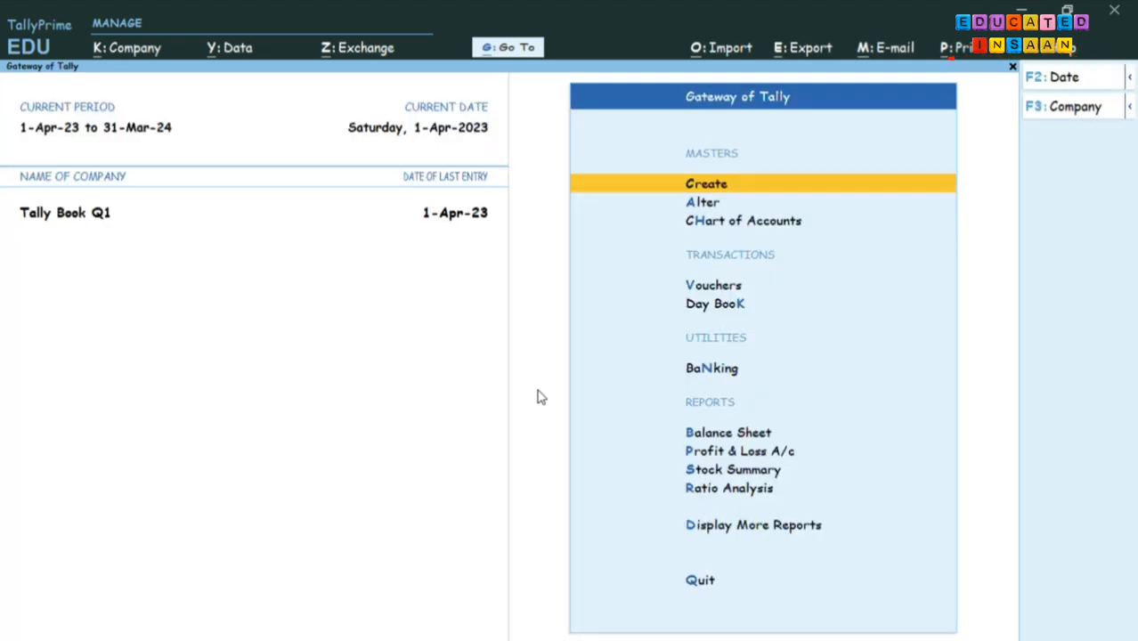
# Open the Balance Sheet report for Tally Book Q1.
pyautogui.press('Down')
pyautogui.press('Down')
pyautogui.press('Down')
pyautogui.press('Down')
pyautogui.press('Down')
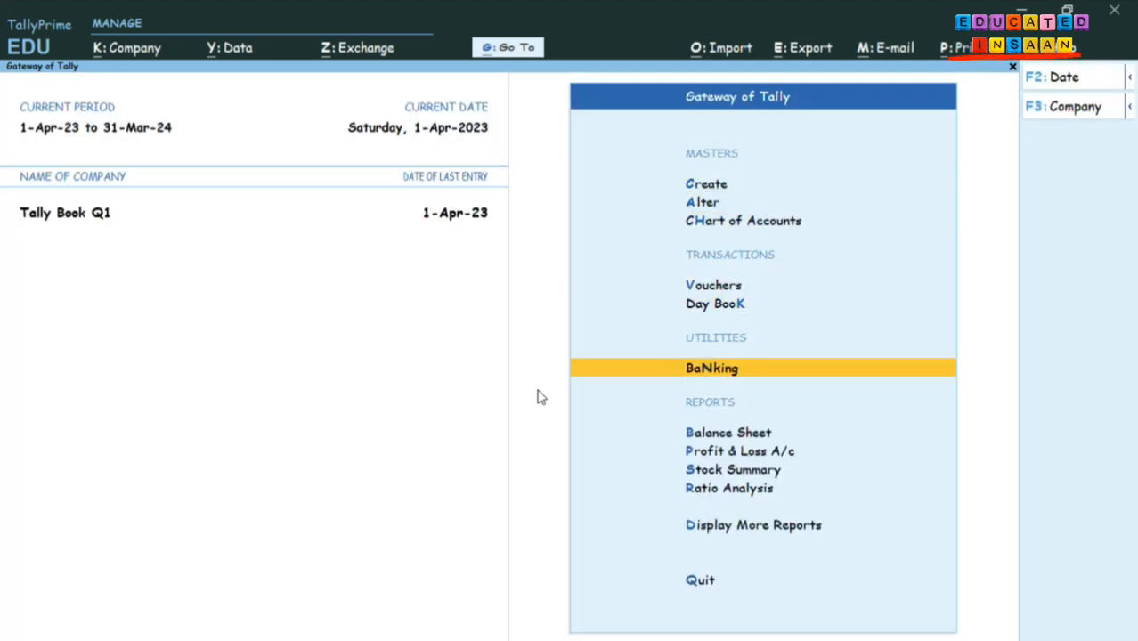
pyautogui.press('Down')
pyautogui.press('Down')
pyautogui.press('Up')
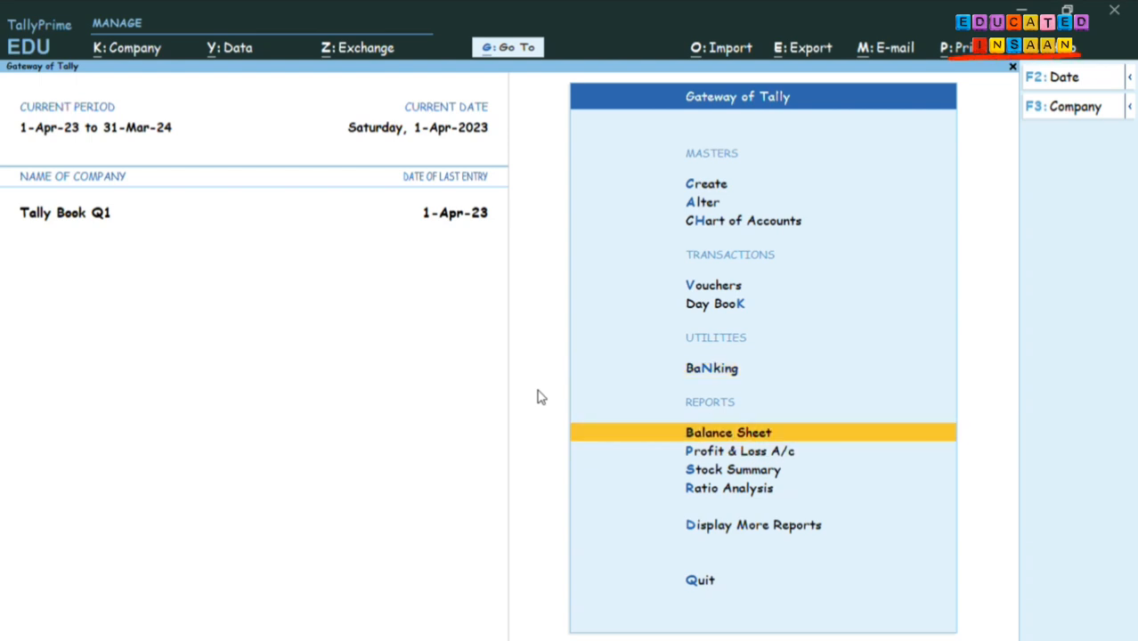
pyautogui.press('Return')
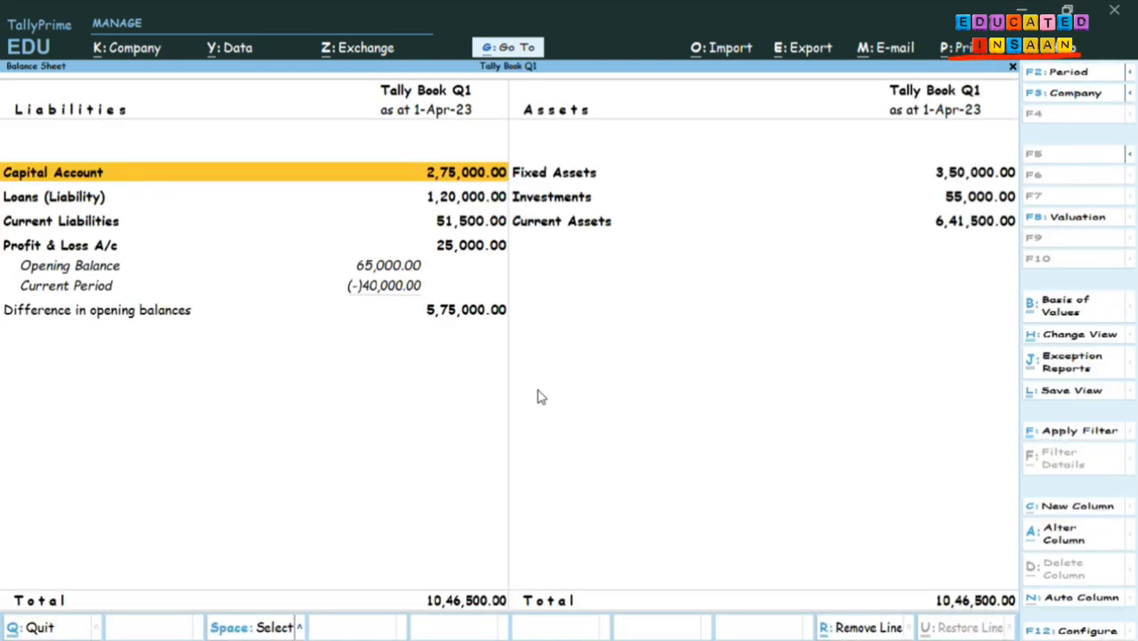
# Show the Balance Sheet in detail, examine the Sundry Creditors group under Current Liabilities, and return to the Gateway of Tally.
pyautogui.hotkey('alt', 'F5')
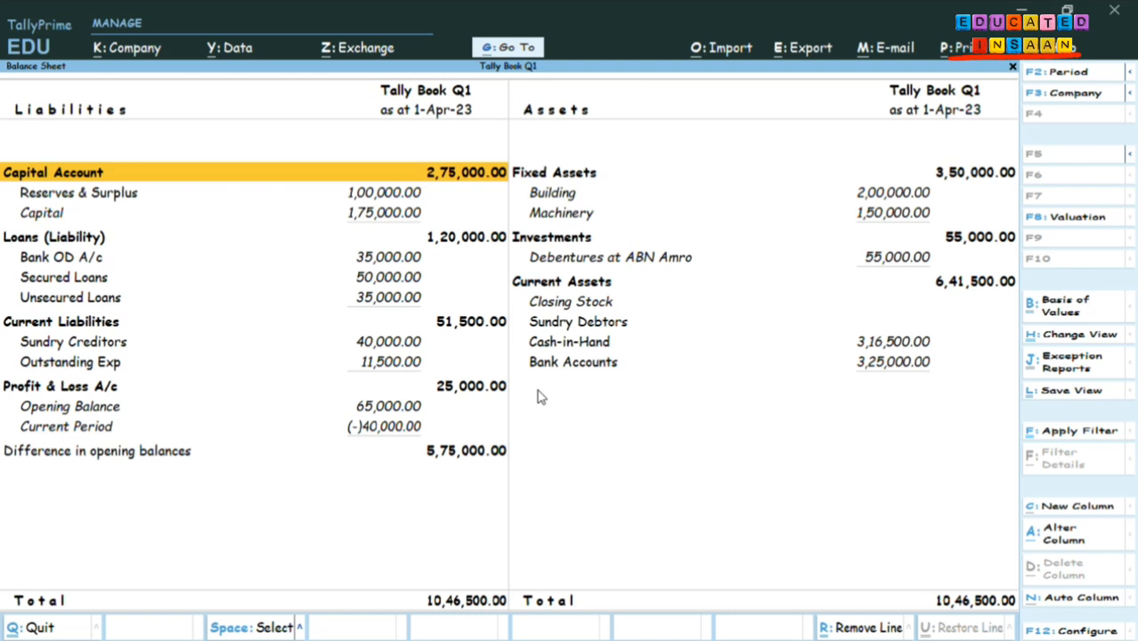
pyautogui.press('Down')
pyautogui.press('Down')
pyautogui.press('Down')
pyautogui.press('Down')
pyautogui.press('Down')
pyautogui.press('Down')
pyautogui.press('Down')
pyautogui.press('Down')
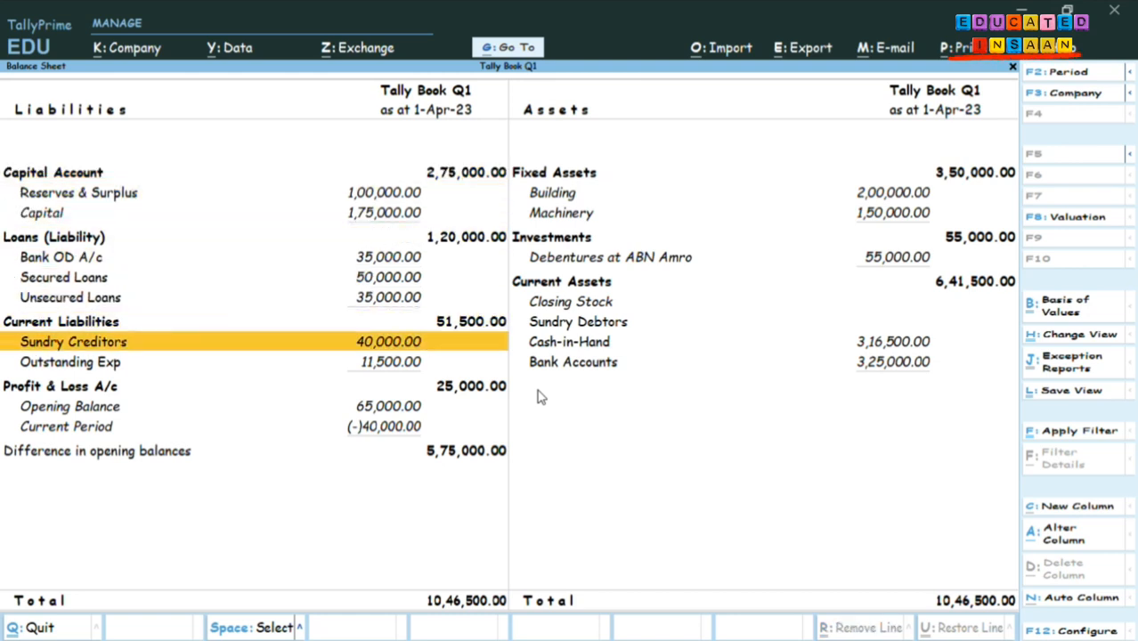
pyautogui.press('Return')
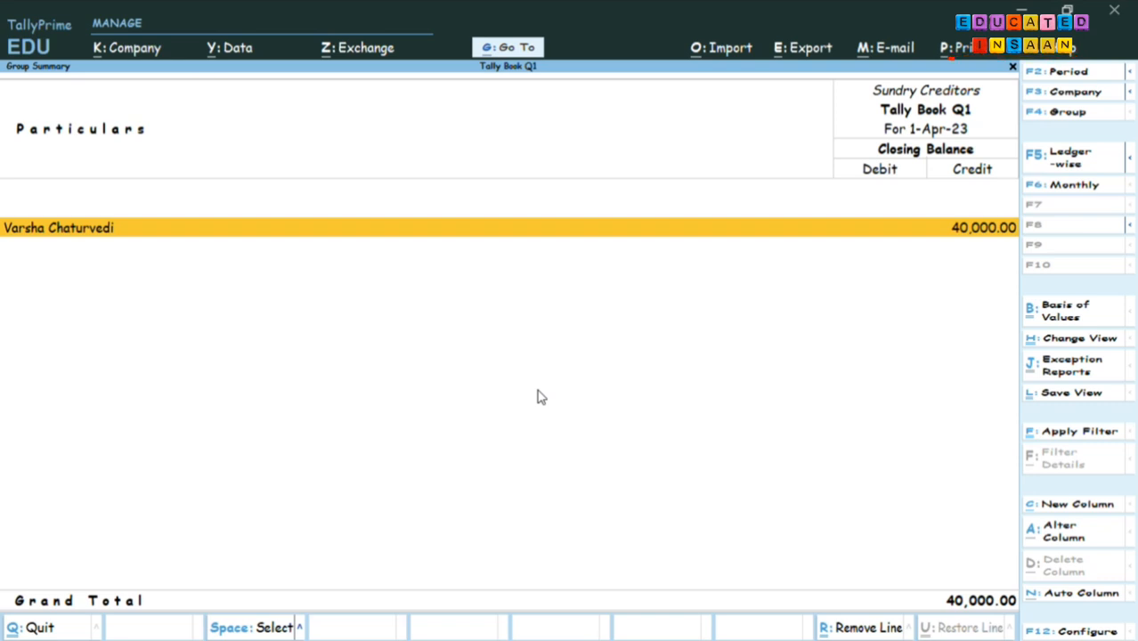
pyautogui.press('Escape')
pyautogui.press('Escape')
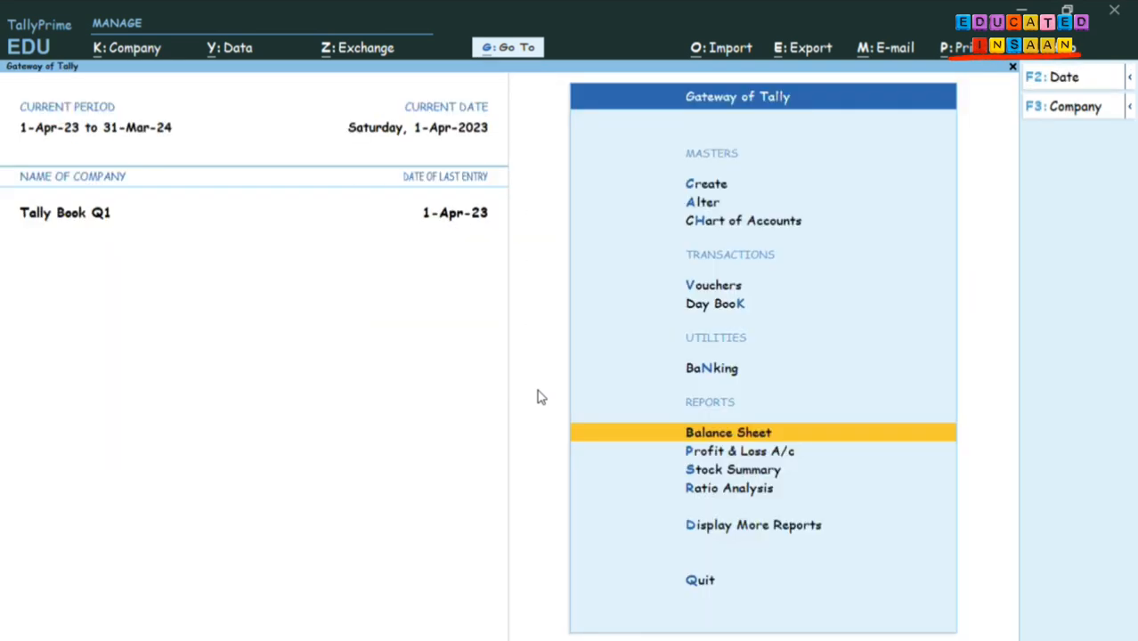
pyautogui.press('Escape')
pyautogui.press('Escape')
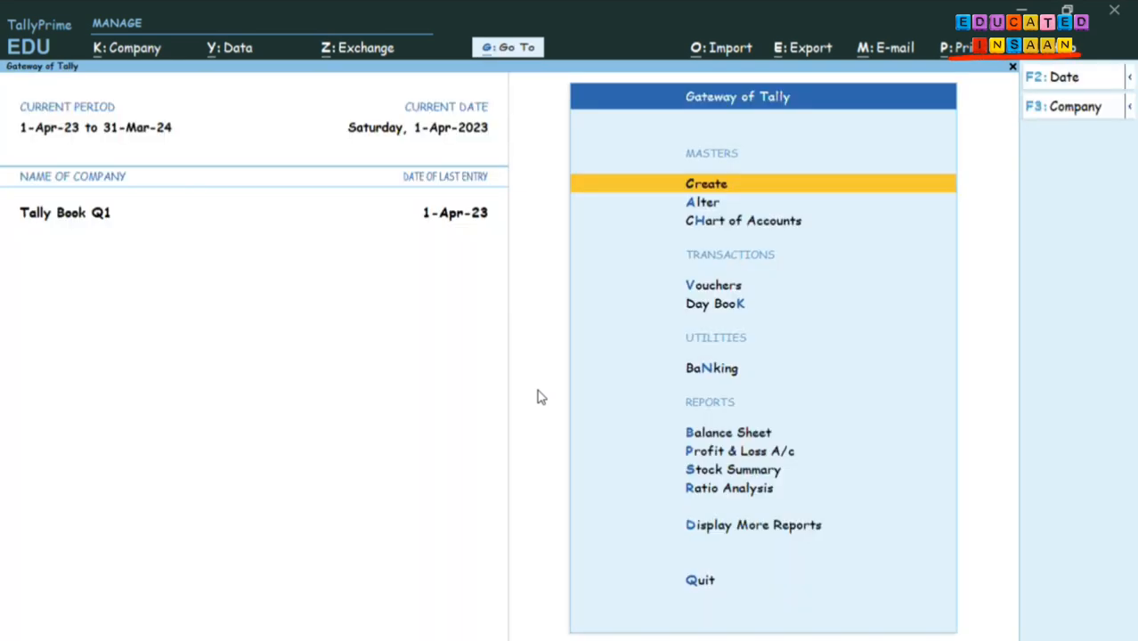
# Start a new purchase voucher with supplier invoice number pur/ss/101 dated 1-Apr-23.
pyautogui.press('Down')
pyautogui.press('Down')
pyautogui.press('Down')
pyautogui.press('Down')
pyautogui.press('Up')
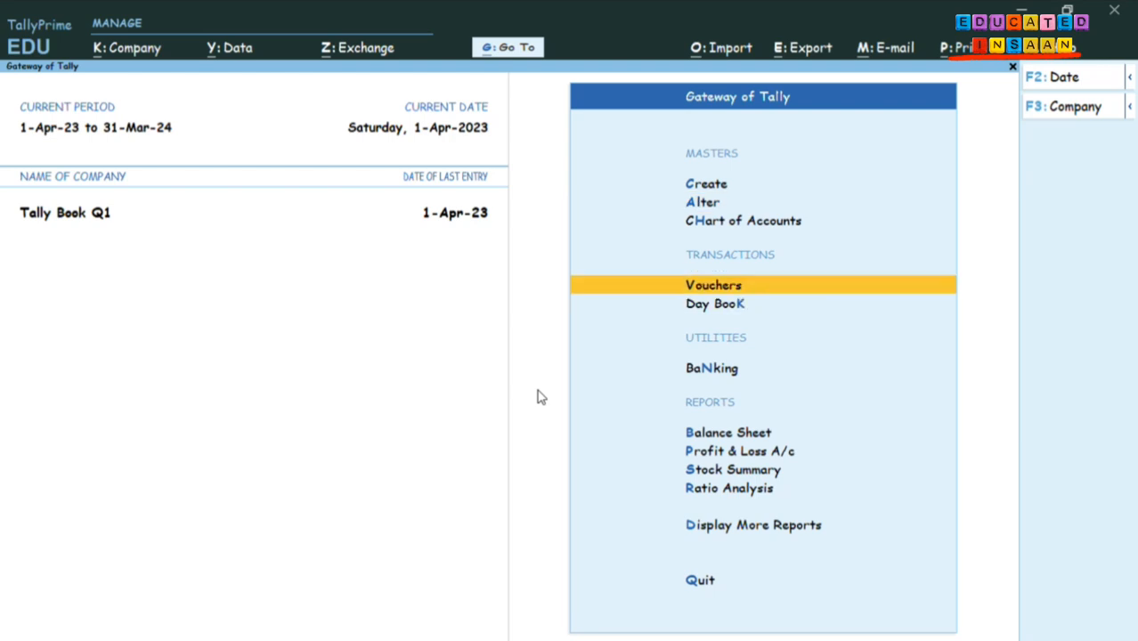
pyautogui.press('Return')
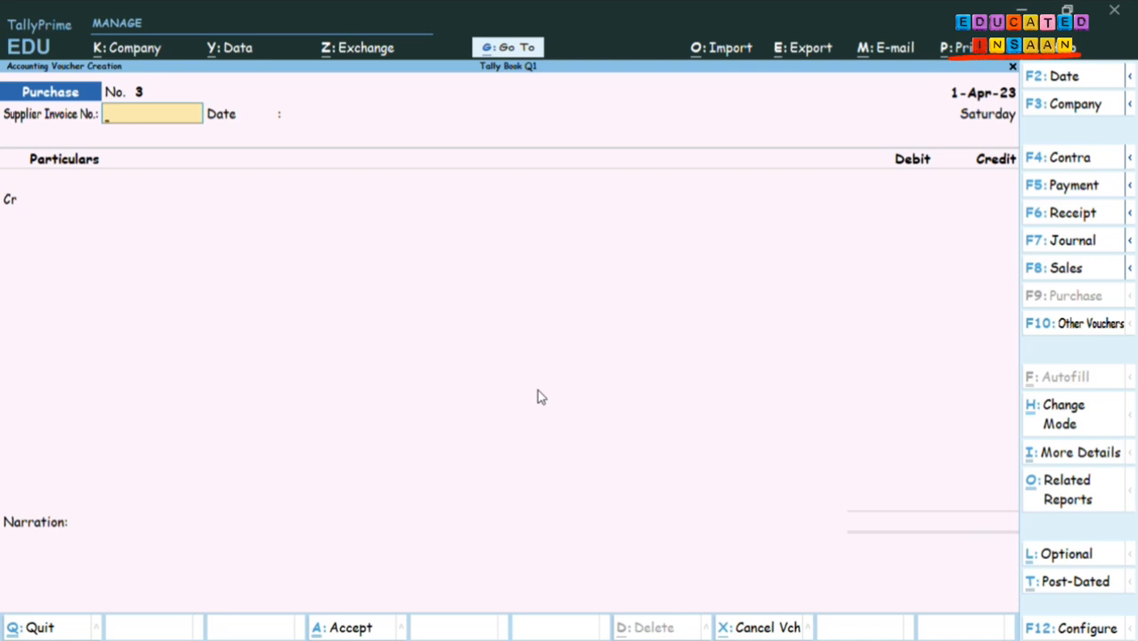
pyautogui.write('pur/ss/101')
pyautogui.press('Return')
pyautogui.press('Return')
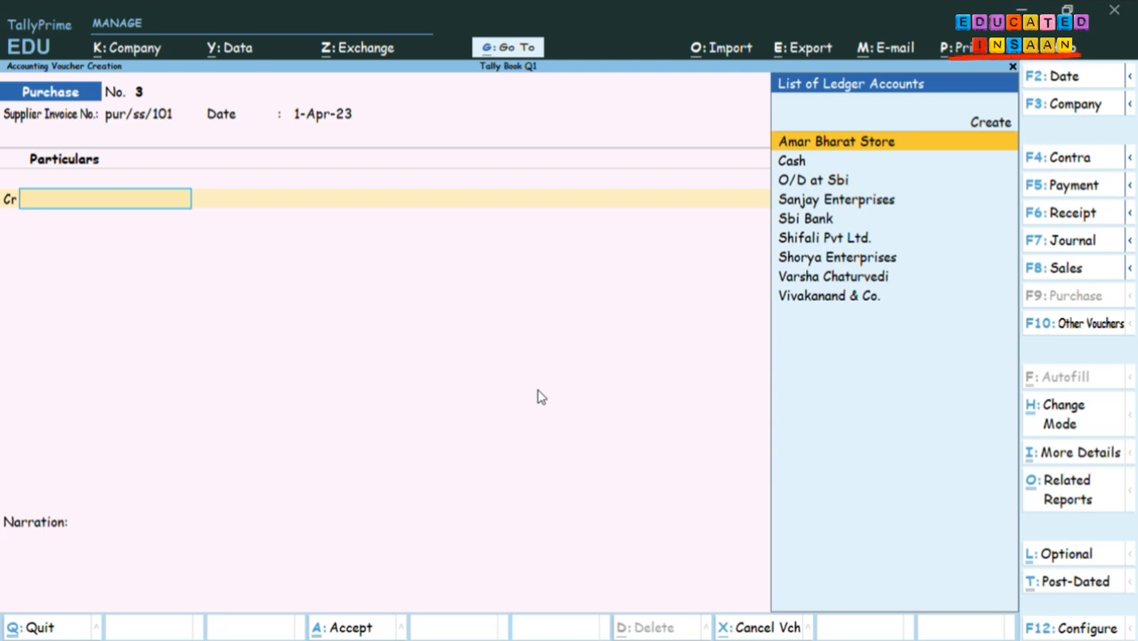
# Choose Shorya Enterprises as the credited party of the third purchase voucher and leave its receipt details blank.
pyautogui.press('Down')
pyautogui.press('Down')
pyautogui.press('Down')
pyautogui.press('Down')
pyautogui.press('Down')
pyautogui.press('Down')
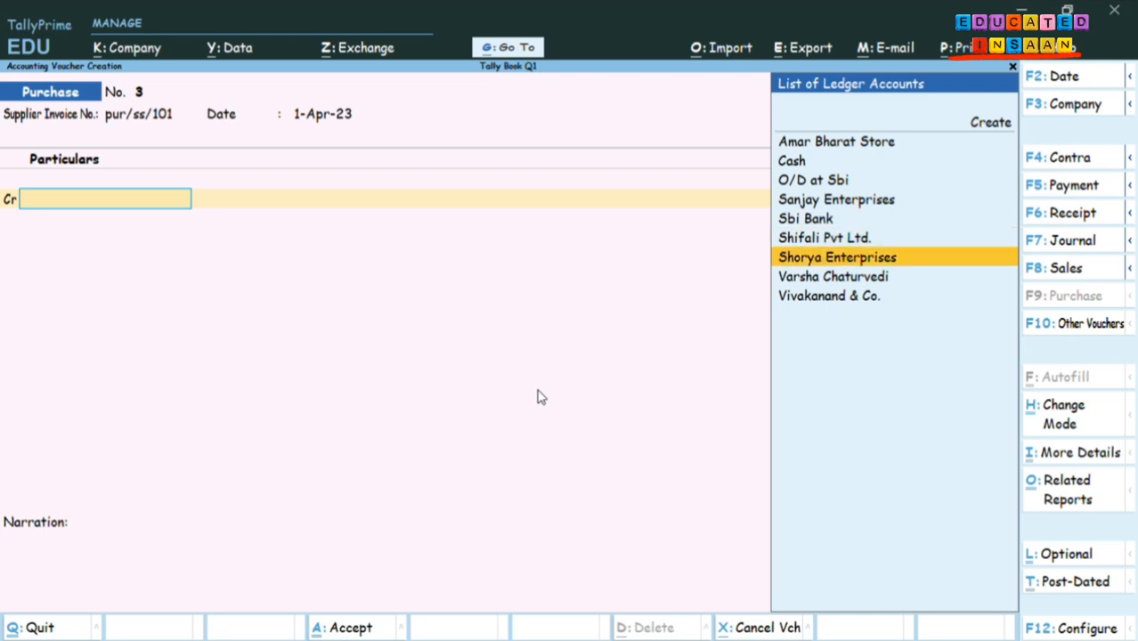
pyautogui.press('Return')
pyautogui.press('Return')
pyautogui.press('Return')
pyautogui.press('Return')
pyautogui.press('Return')
pyautogui.press('Return')
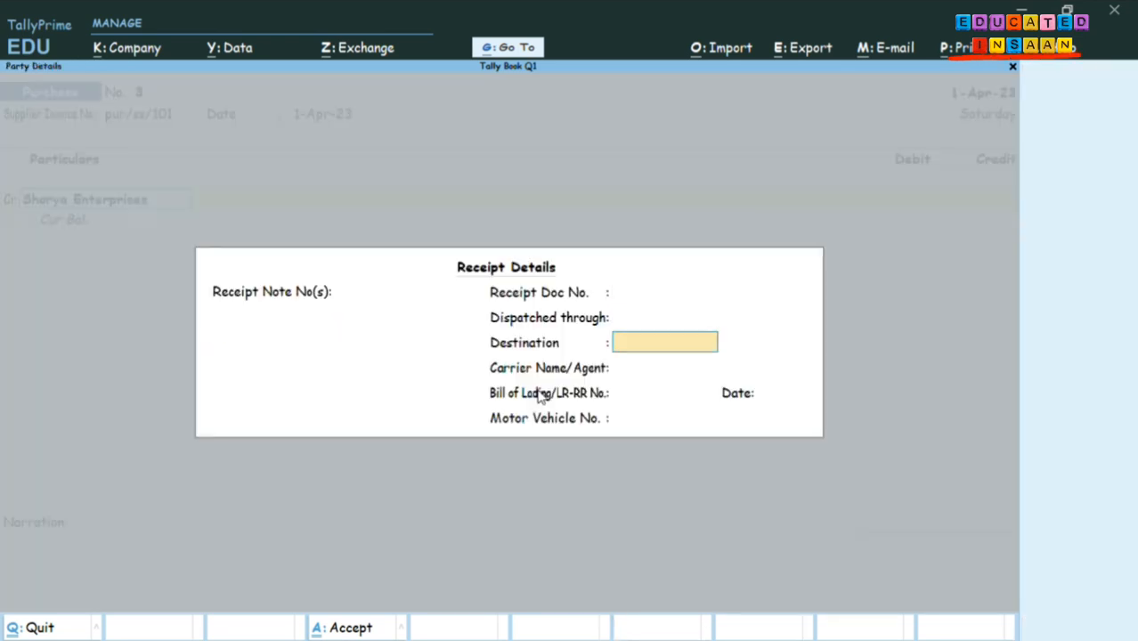
pyautogui.press('Return')
pyautogui.press('Return')
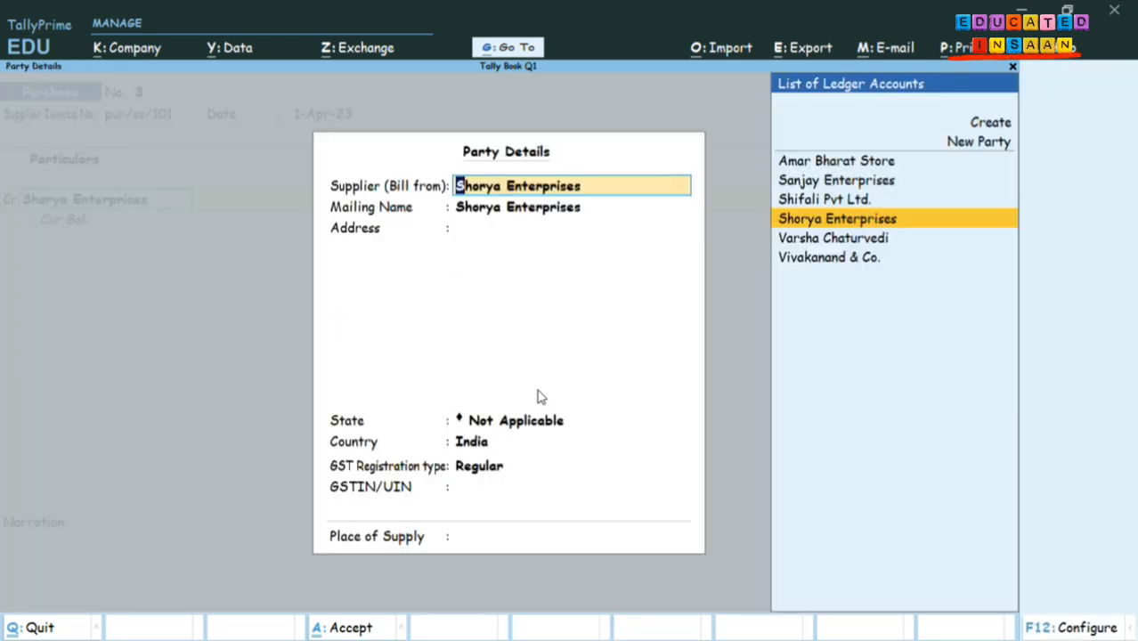
# Accept the default party details for Shorya Enterprises in the third voucher, leaving address, GSTIN/UIN and place of supply blank.
pyautogui.press('Return')
pyautogui.press('Return')
pyautogui.press('Return')
pyautogui.press('Return')
pyautogui.press('Return')
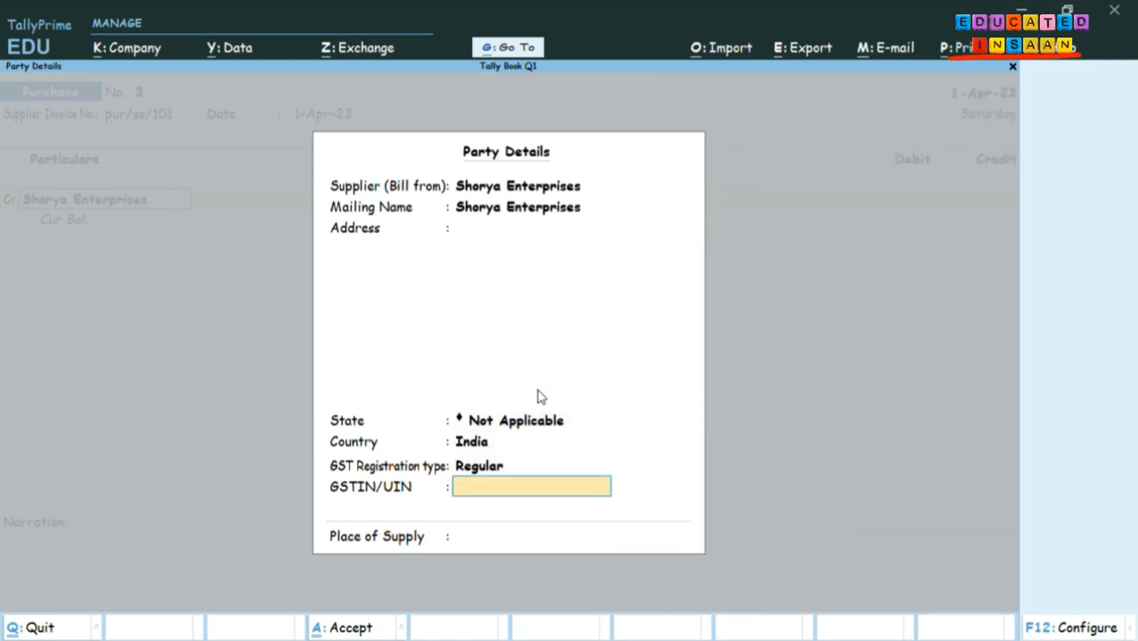
pyautogui.press('Return')
pyautogui.press('Return')
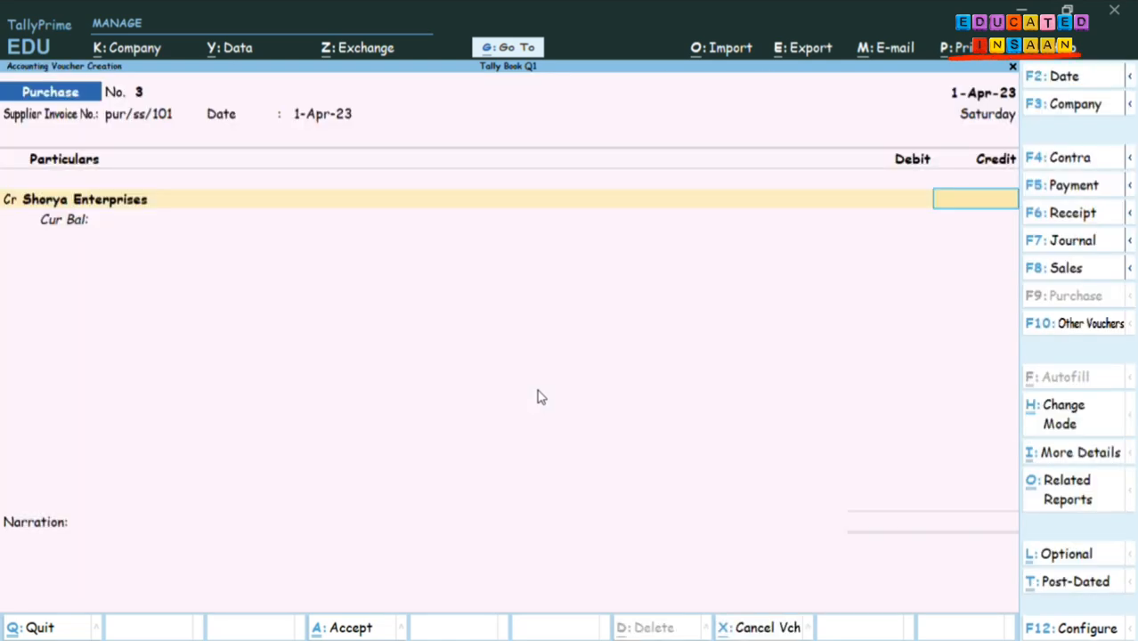
# Credit Shorya Enterprises with 20,000 and allocate it to a New Ref pur/ss/101 with 30 days' credit.
pyautogui.write('20000')
pyautogui.press('Return')
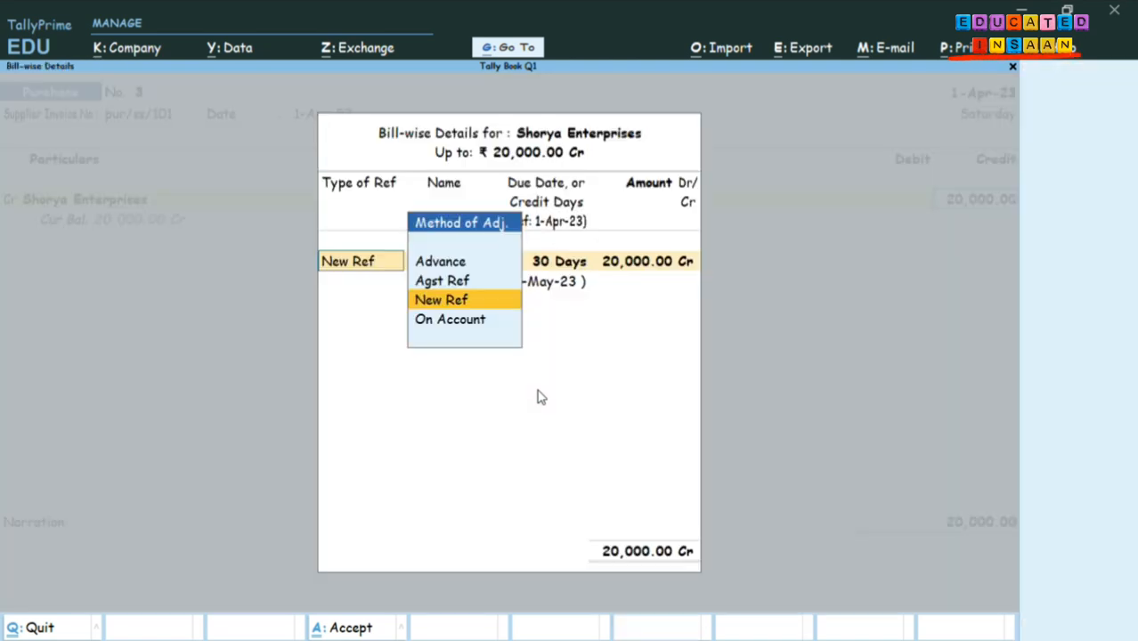
pyautogui.press('Return')
pyautogui.press('Return')
pyautogui.press('Return')
pyautogui.press('Return')
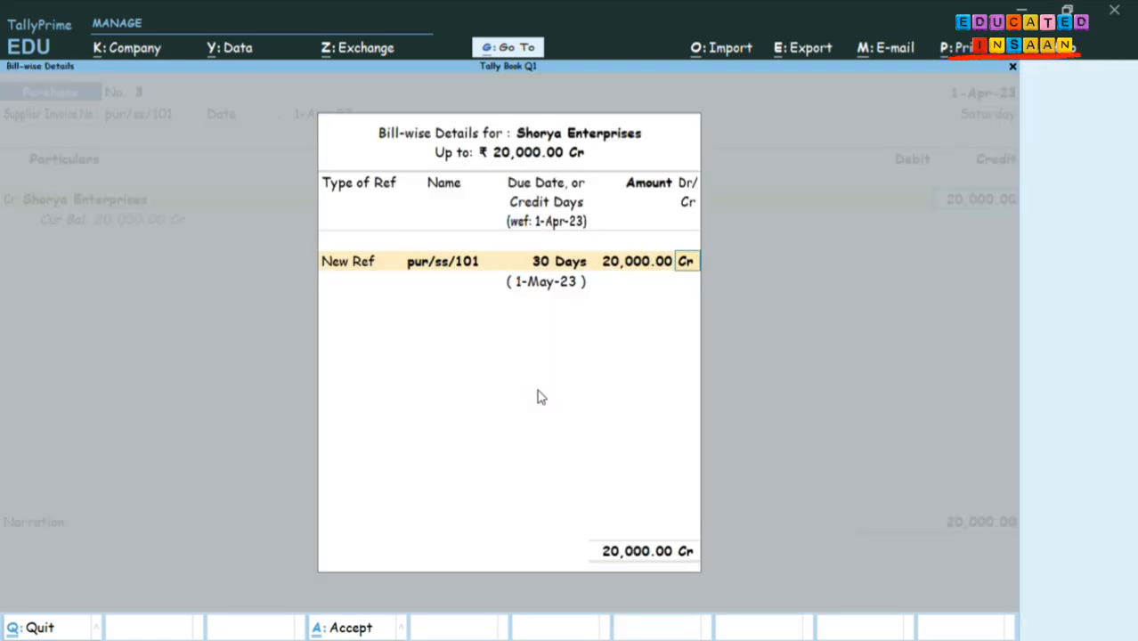
pyautogui.press('Return')
# Debit Purchase with 20,000, leaving inventory allocations and narration blank, and save the third purchase voucher.
pyautogui.press('Return')
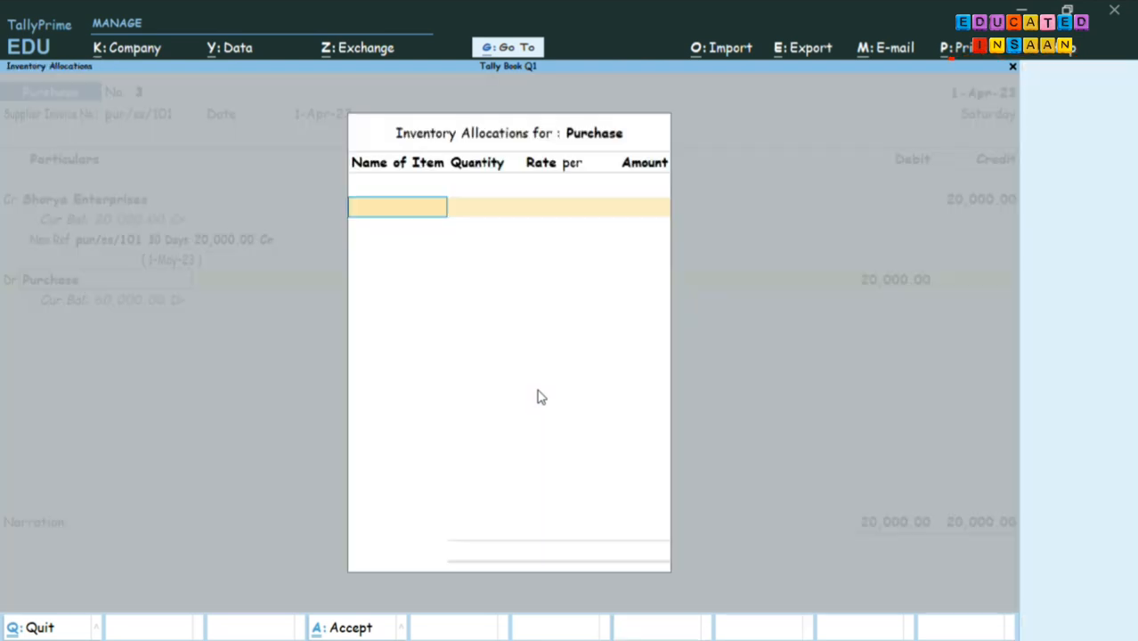
pyautogui.press('Escape')
pyautogui.press('Return')
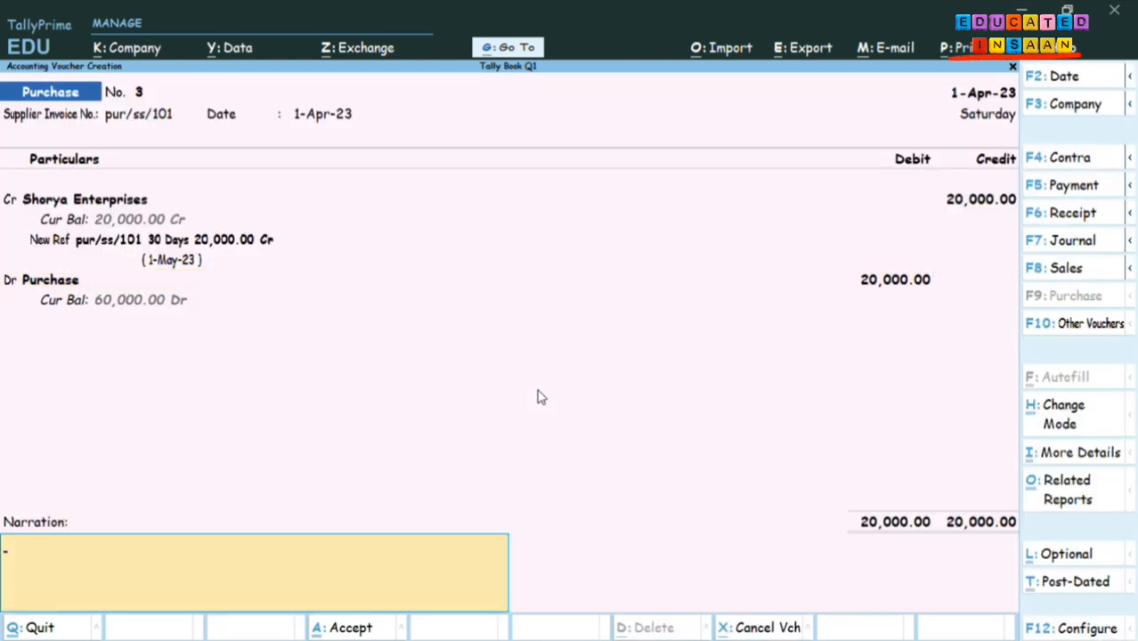
pyautogui.press('Return')
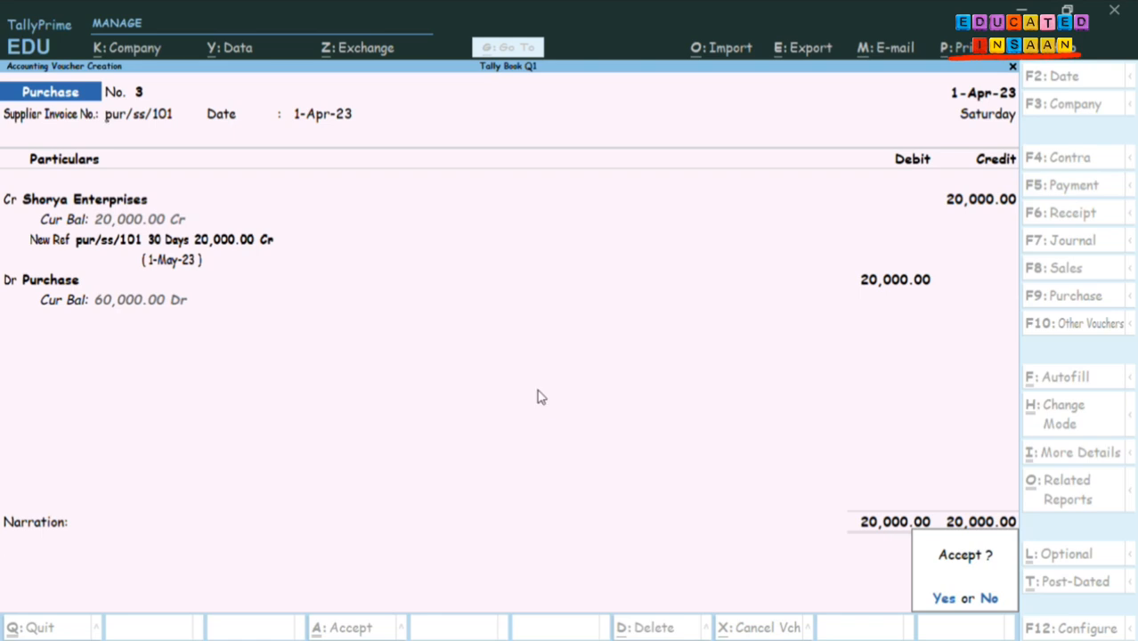
pyautogui.press('Return')
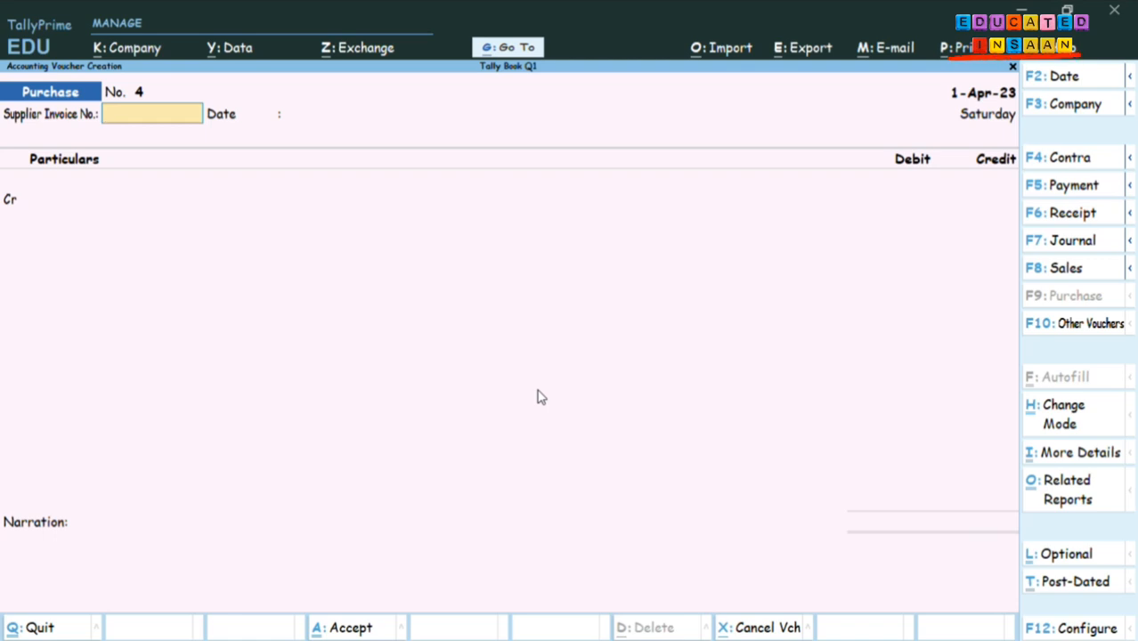
# Give the fourth purchase voucher the supplier invoice number pur/ss/102 dated 1-Apr-23.
pyautogui.write('pur/ss/')
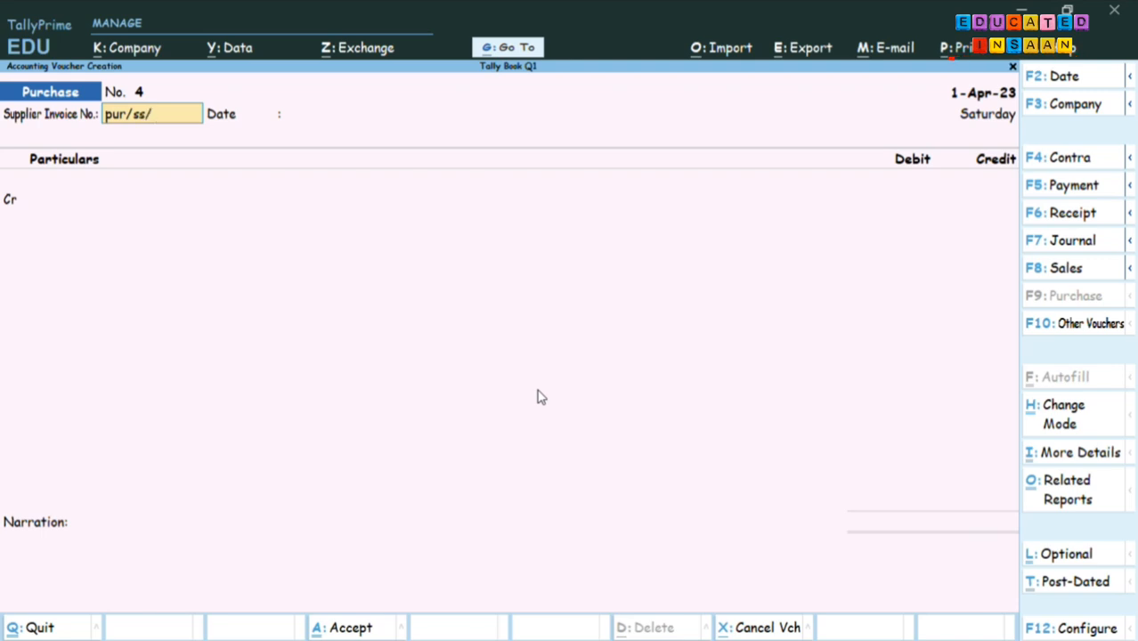
pyautogui.write('102')
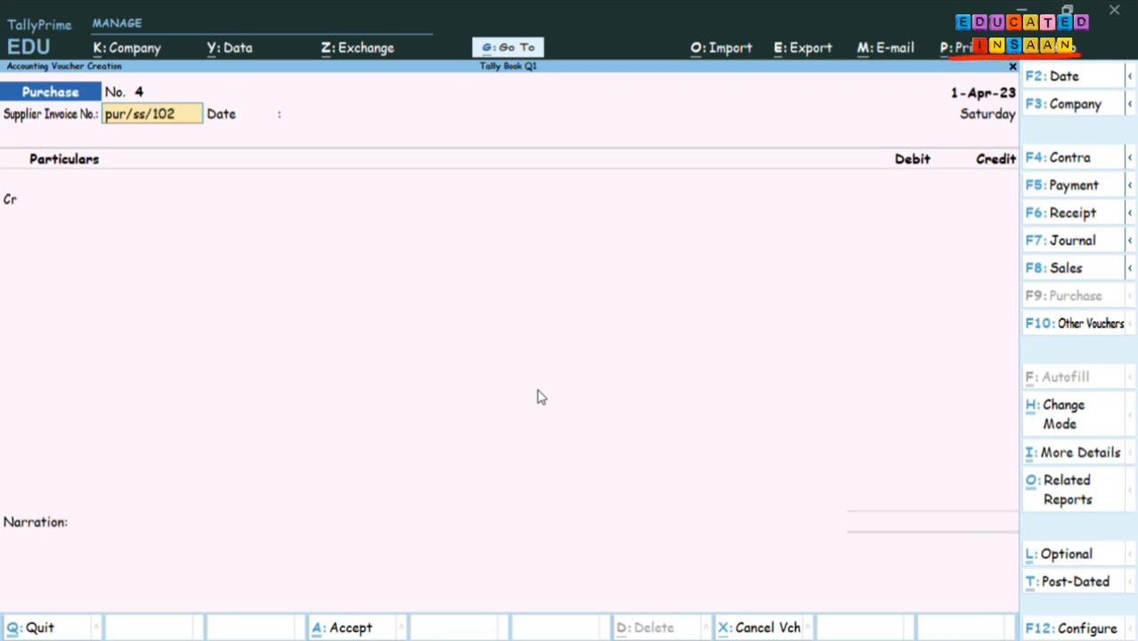
pyautogui.press('Return')
pyautogui.press('Return')
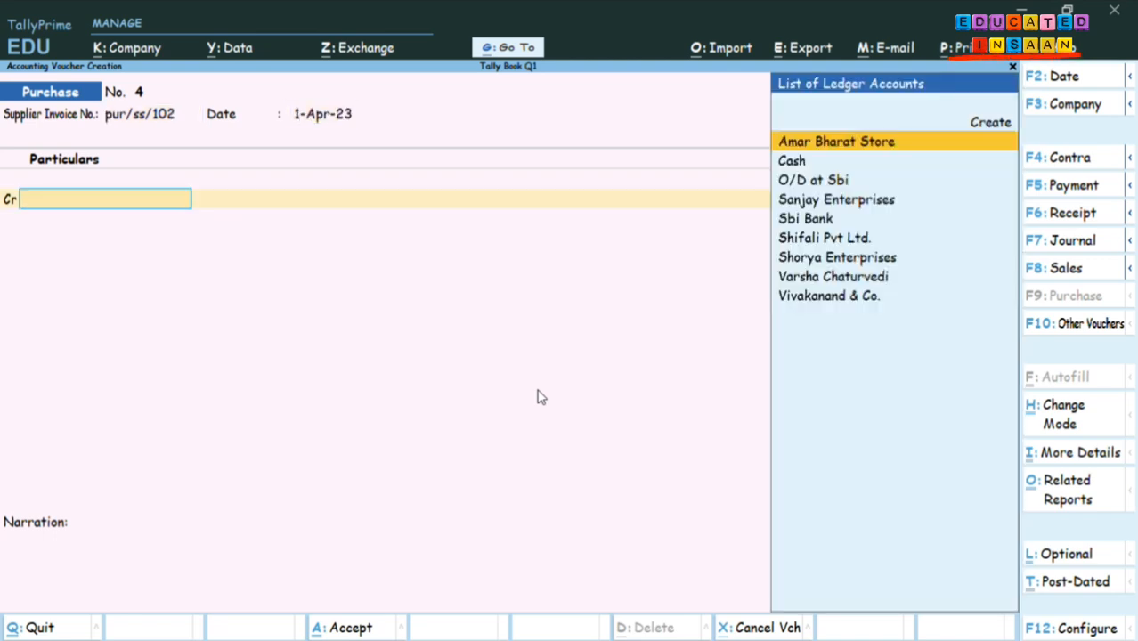
# Choose Shorya Enterprises as the credited party of the fourth purchase voucher and leave its receipt details blank.
pyautogui.press('Down')
pyautogui.press('Down')
pyautogui.press('Down')
pyautogui.press('Down')
pyautogui.press('Down')
pyautogui.press('Down')
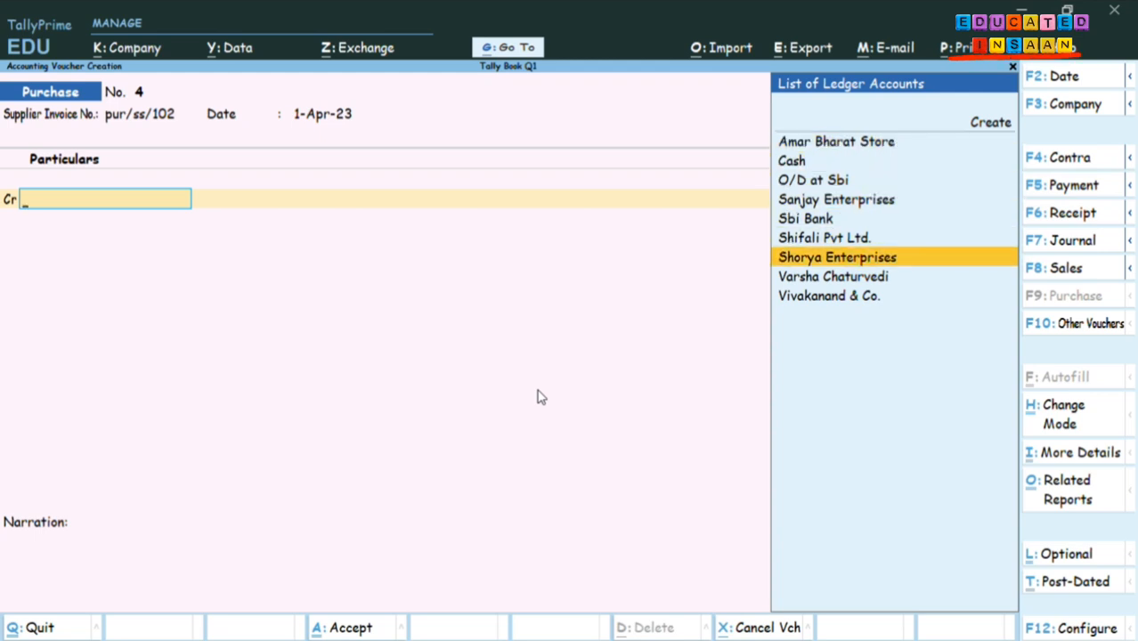
pyautogui.press('Return')
pyautogui.press('Return')
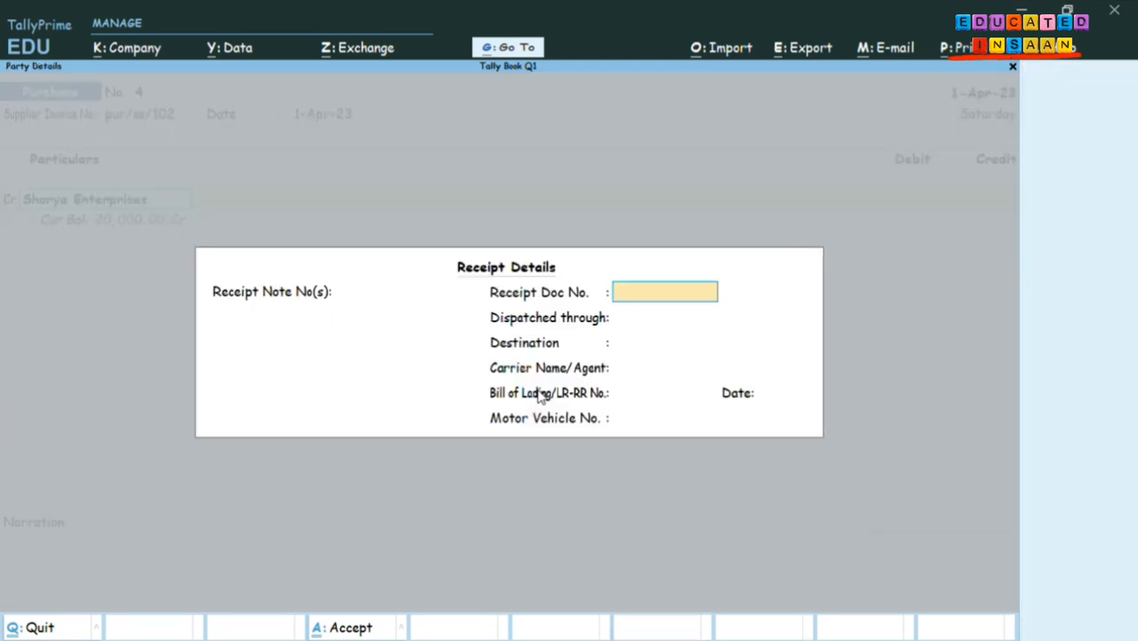
pyautogui.press('Return')
pyautogui.press('Return')
pyautogui.press('Return')
pyautogui.press('Return')
pyautogui.press('Return')
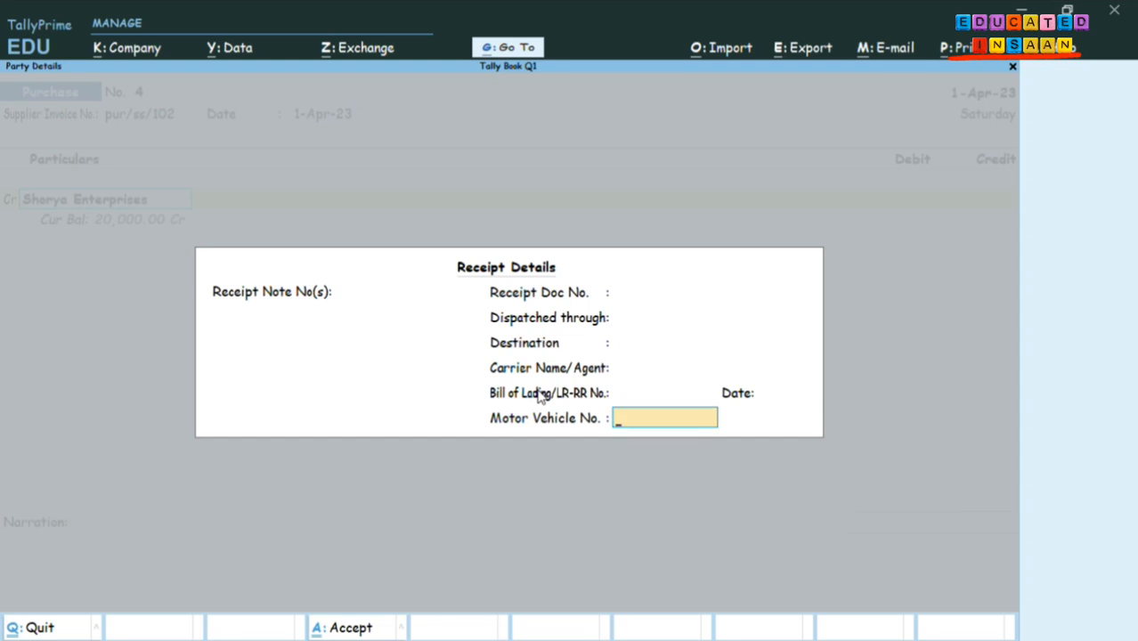
pyautogui.press('Return')
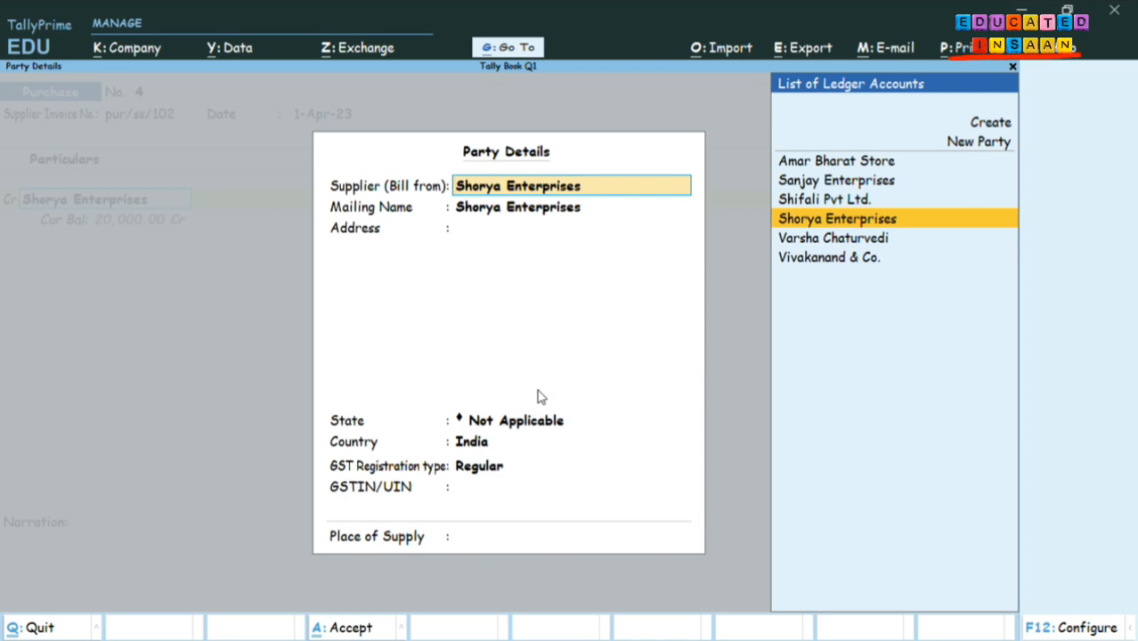
# Accept the default party details for Shorya Enterprises in the fourth voucher, leaving address, GSTIN/UIN and place of supply blank.
pyautogui.press('Return')
pyautogui.press('Return')
pyautogui.press('Return')
pyautogui.press('Return')
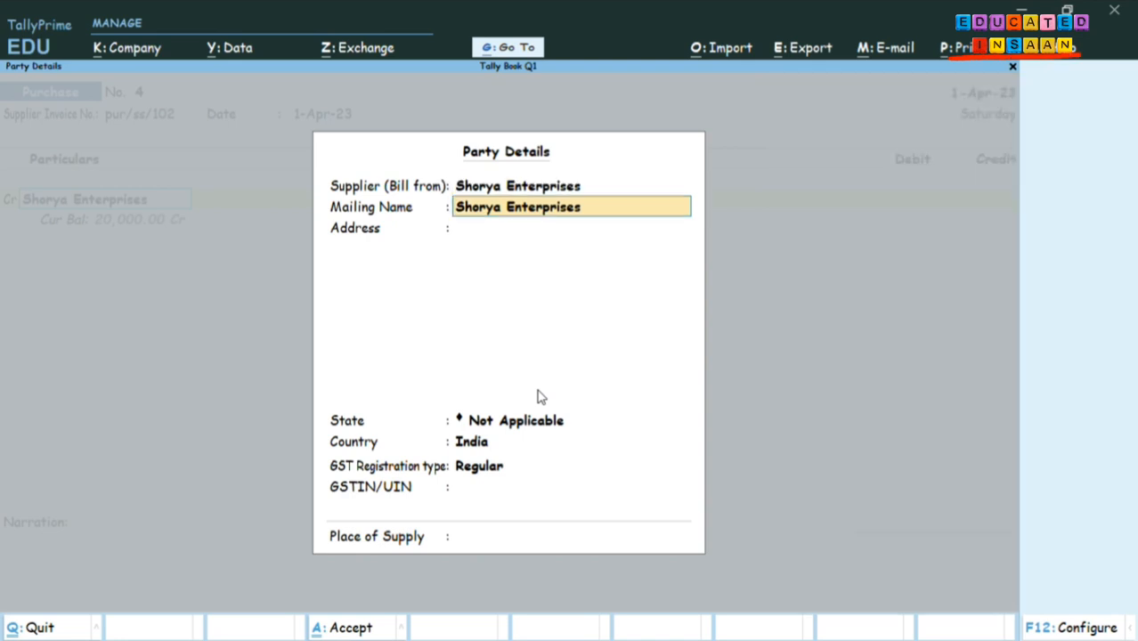
pyautogui.press('Return')
pyautogui.press('Return')
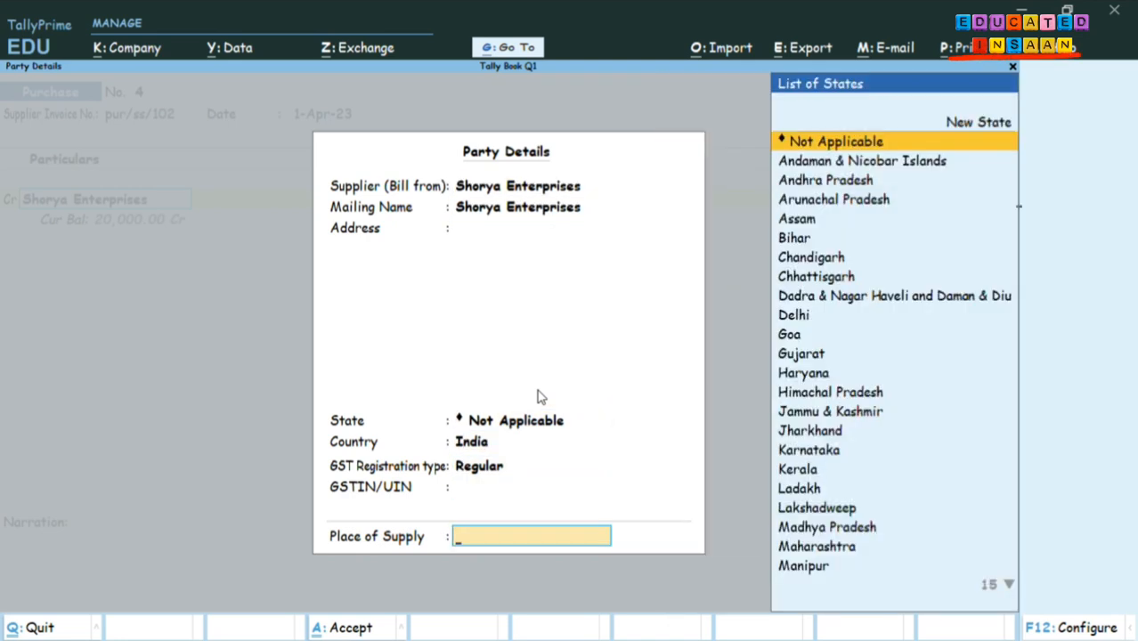
pyautogui.press('Return')
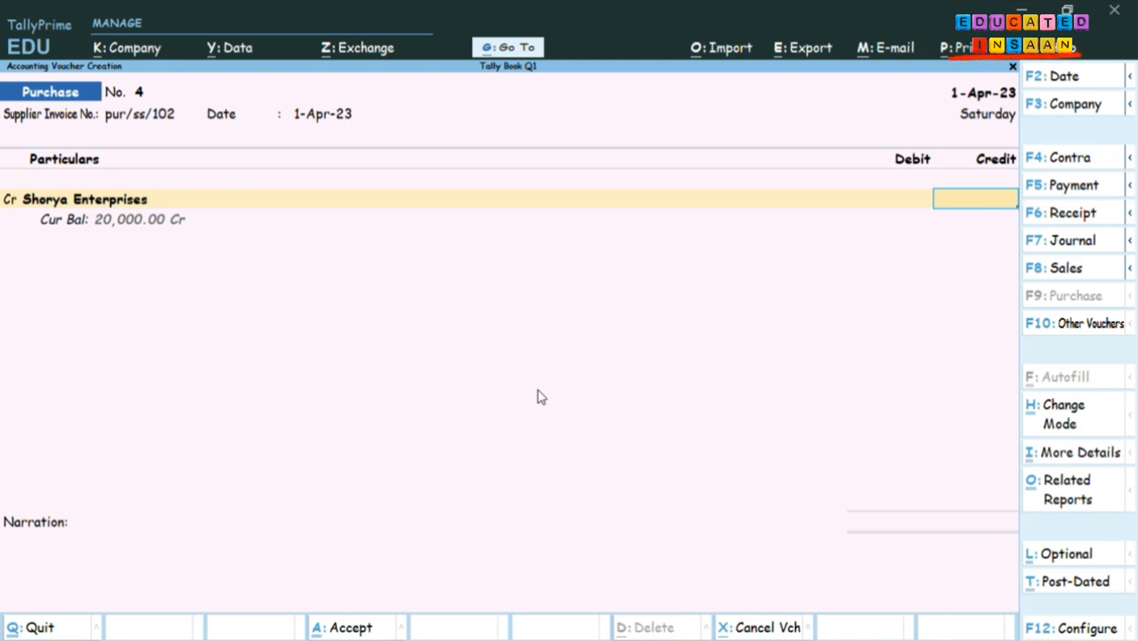
# Credit Shorya Enterprises with 15,000 and allocate it to a New Ref pur/ss/102 with 30 days' credit.
pyautogui.write('15000')
pyautogui.press('Return')
pyautogui.press('Return')
pyautogui.press('Return')
pyautogui.press('Return')
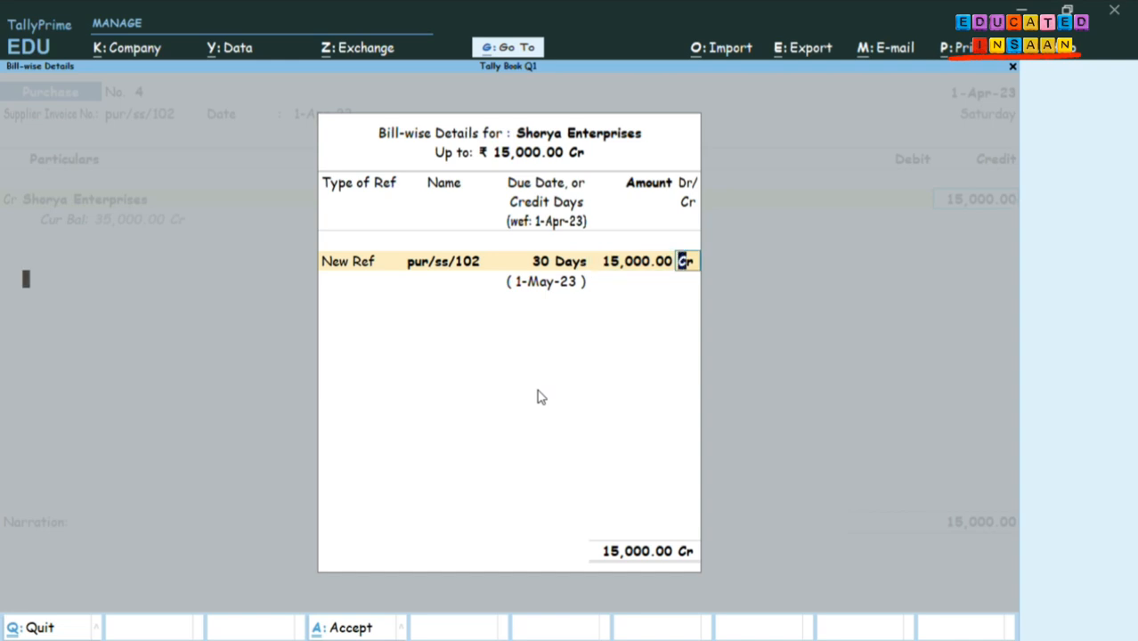
pyautogui.press('Return')
# Debit Purchase with 15,000, leaving inventory allocations and narration blank, and save the fourth purchase voucher.
pyautogui.press('Return')
pyautogui.press('Return')
pyautogui.press('Return')
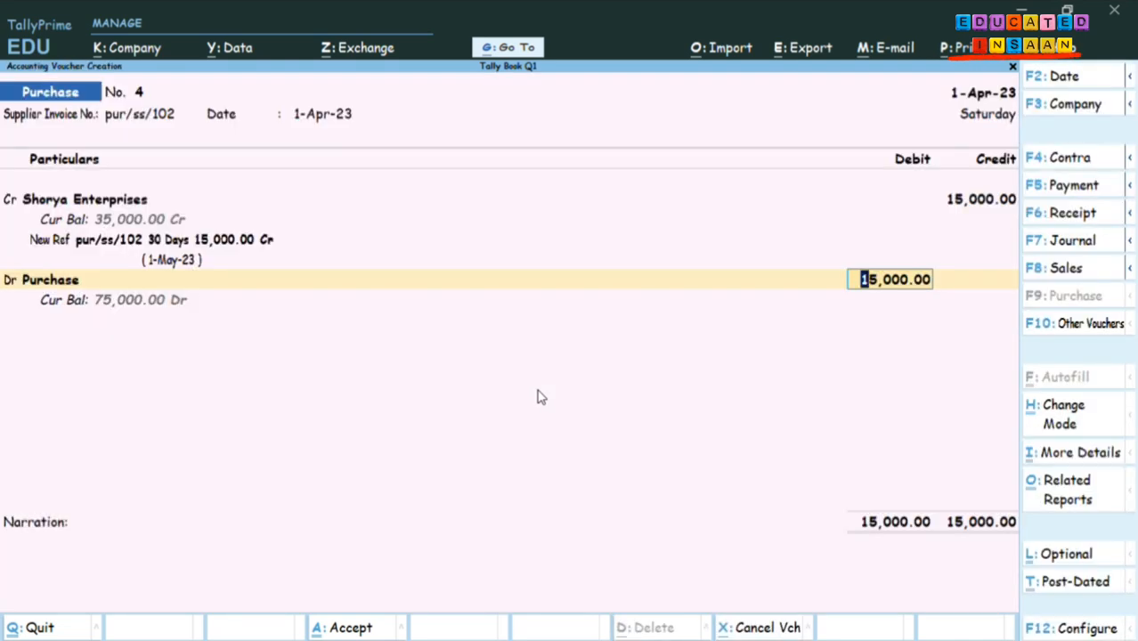
pyautogui.press('Return')
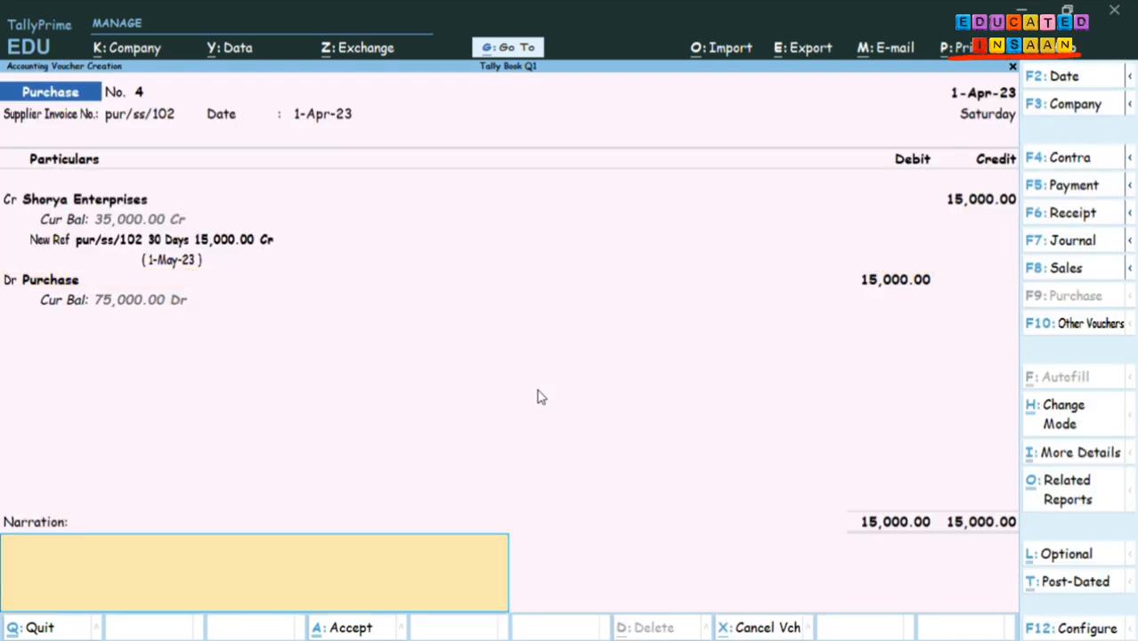
pyautogui.press('Return')
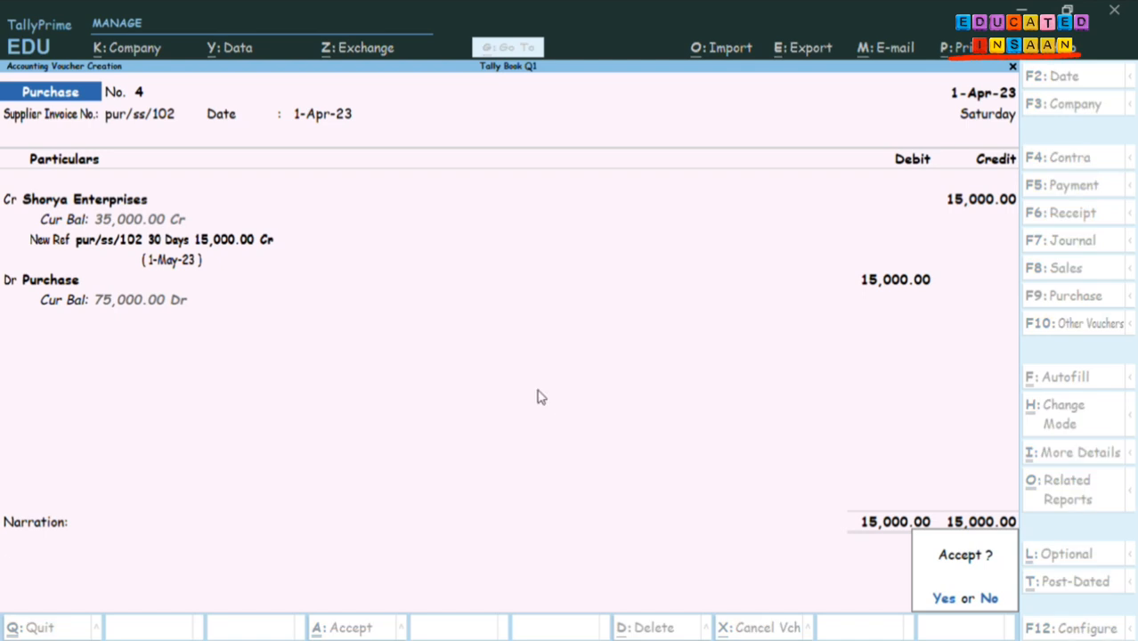
pyautogui.press('Return')
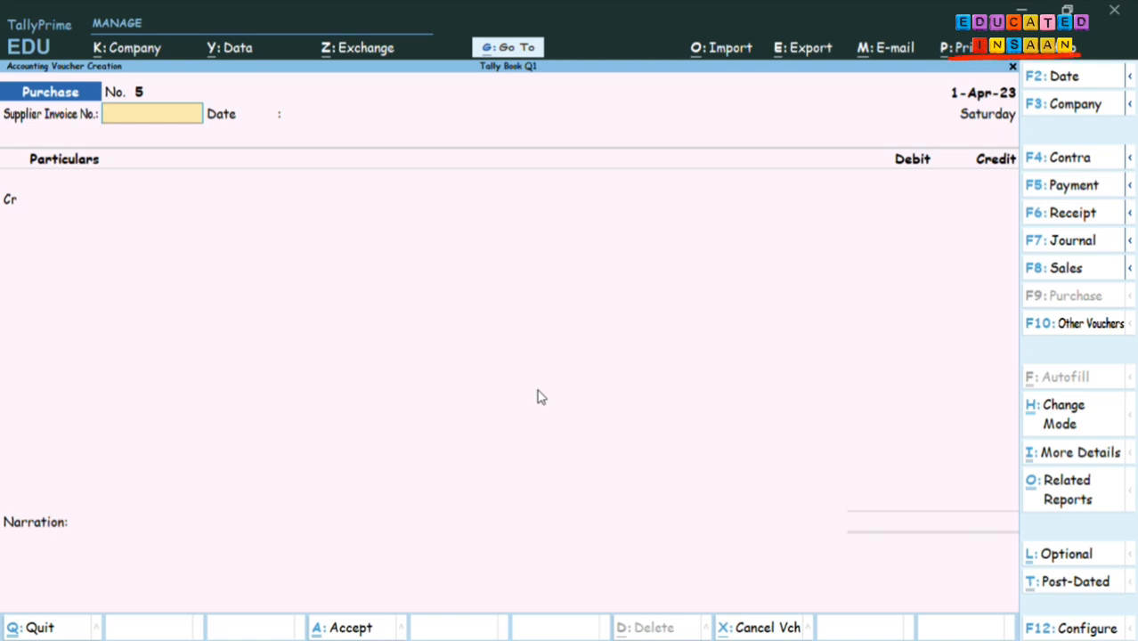
# Enter supplier invoice number pur/si/101 dated 1-Apr-23 in the fifth purchase voucher.
pyautogui.write('pur')
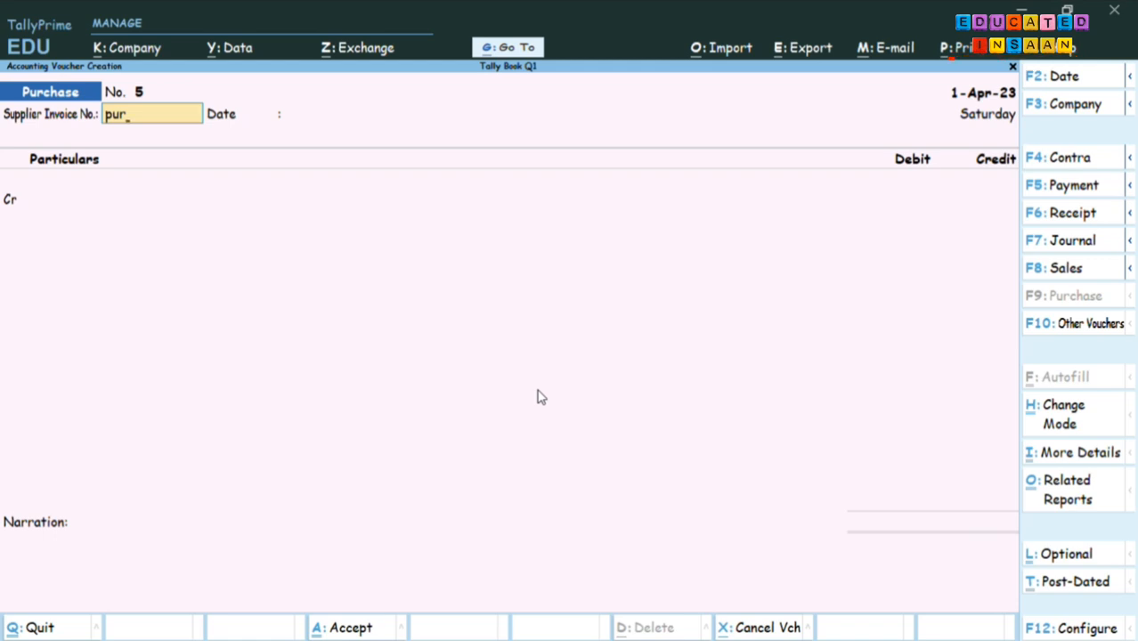
pyautogui.write('/si')
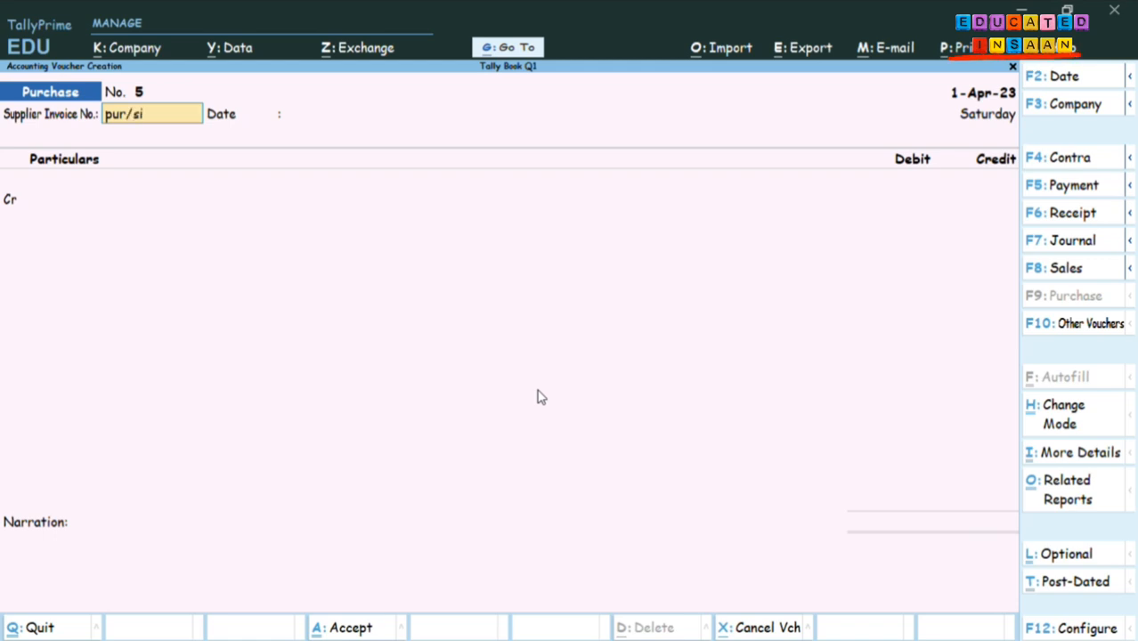
pyautogui.write('/101')
pyautogui.press('Return')
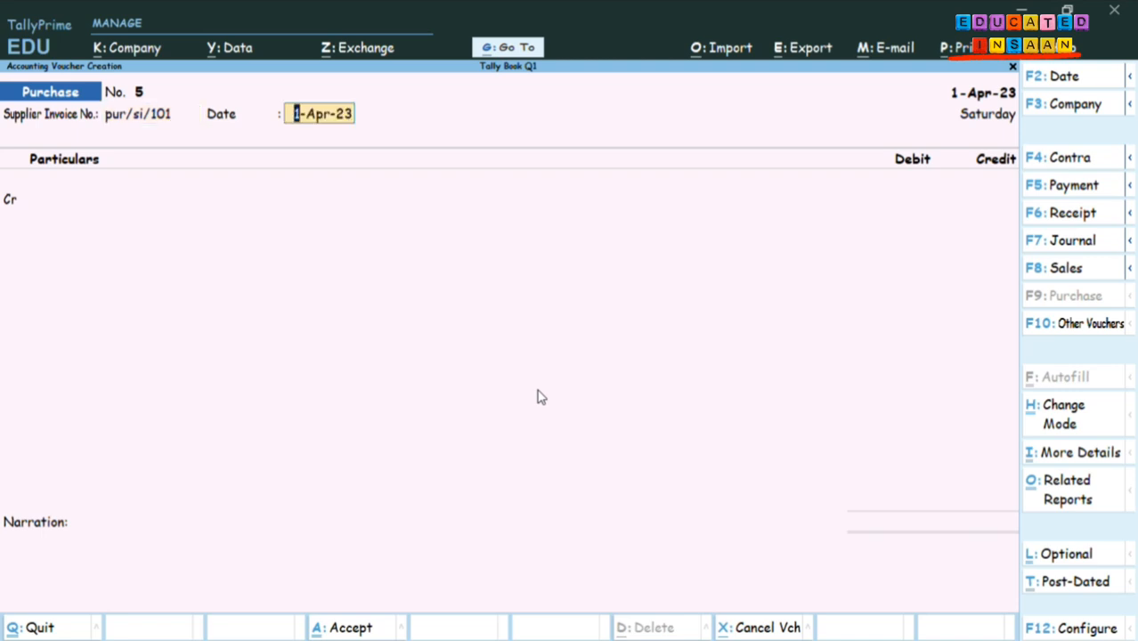
pyautogui.press('Return')
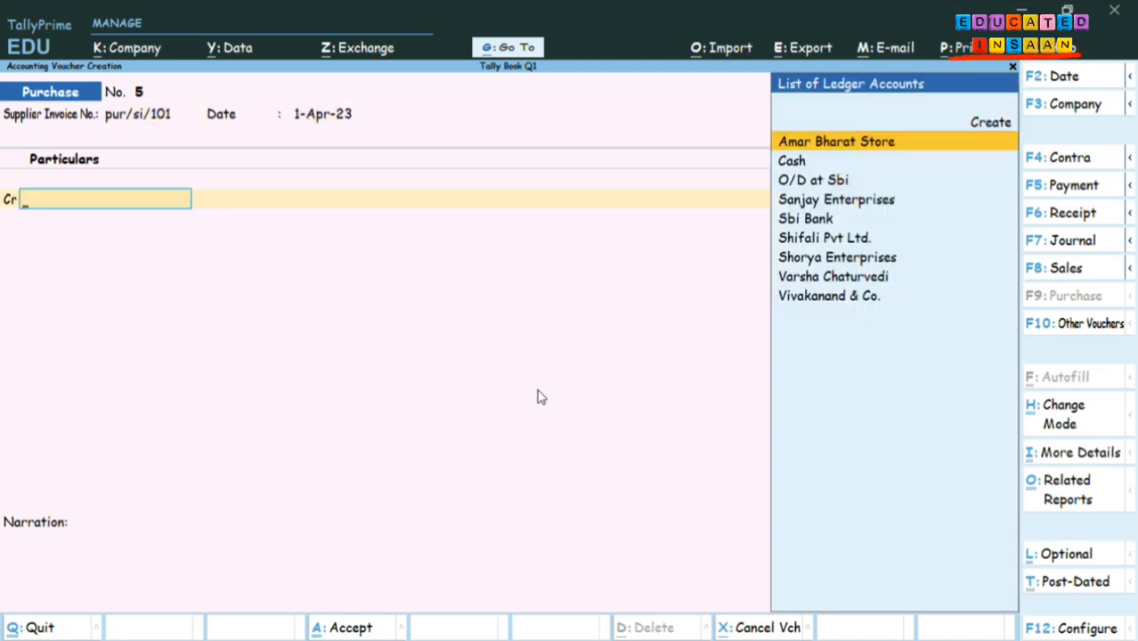
# Credit Sanjay Enterprises as the party of the fifth voucher, leaving receipt details blank and accepting the default party details.
pyautogui.write('san')
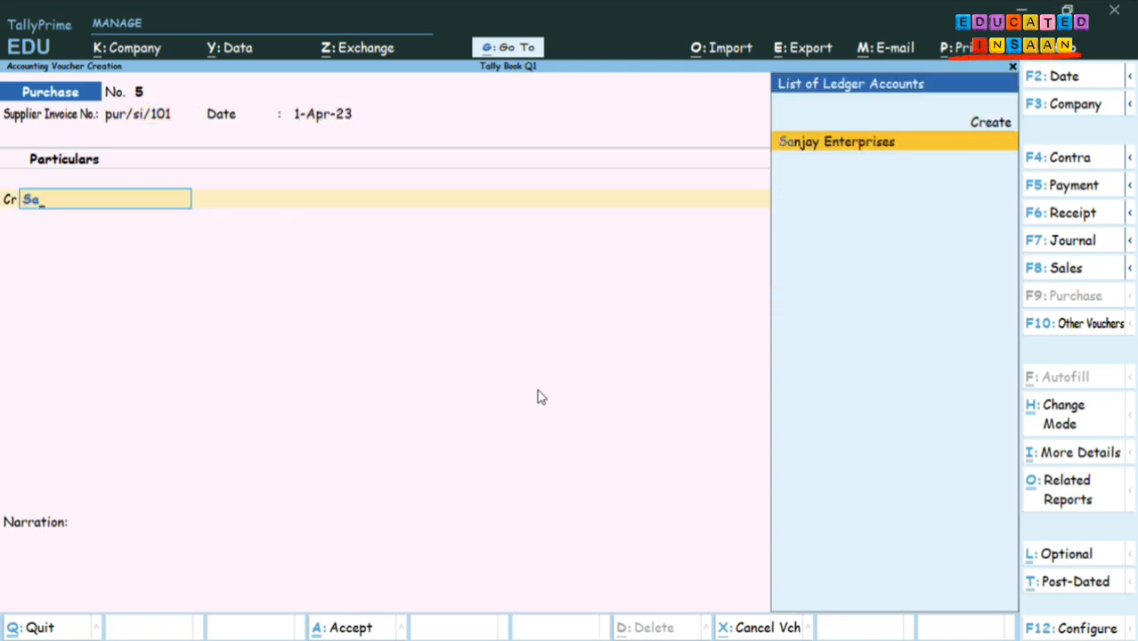
pyautogui.press('Return')
pyautogui.press('Return')
pyautogui.press('Return')
pyautogui.press('Return')
pyautogui.press('Return')
pyautogui.press('Return')
pyautogui.press('Return')
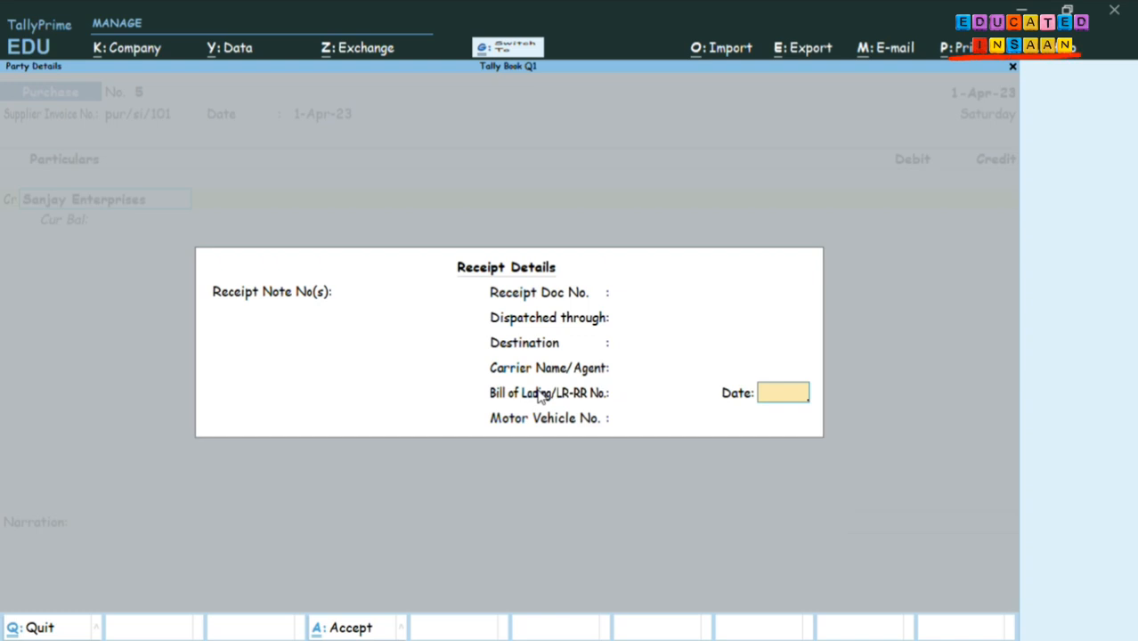
pyautogui.press('Return')
pyautogui.press('Return')
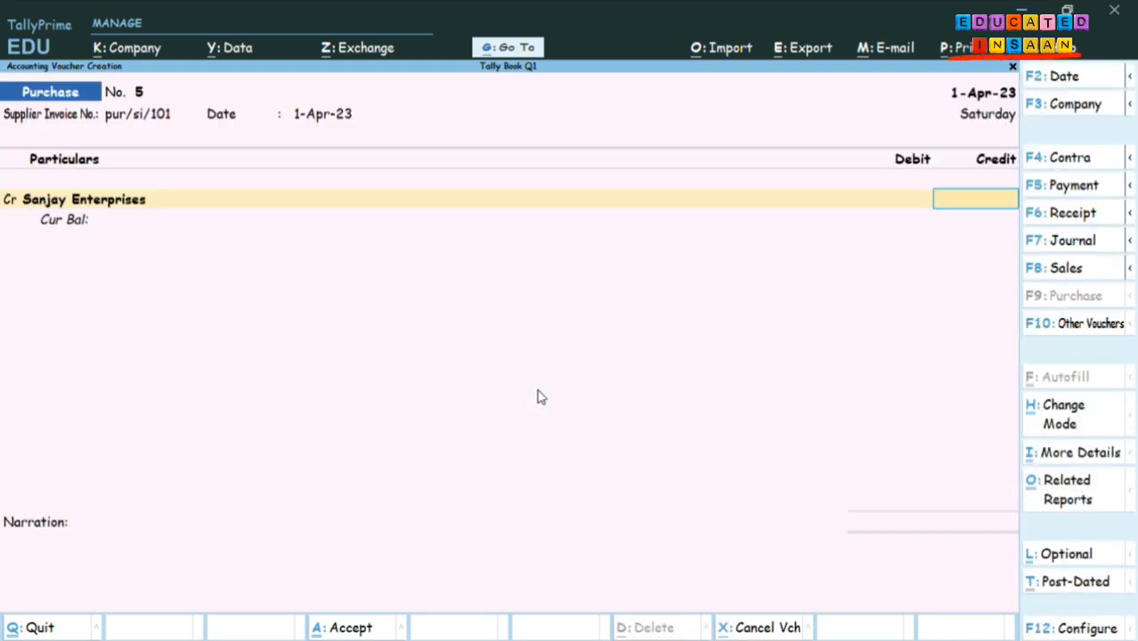
# Credit Sanjay Enterprises with 15,500 and allocate it to a New Ref pur/si/101 with 30 days' credit.
pyautogui.write('15500')
pyautogui.press('Return')
pyautogui.press('Return')
pyautogui.press('Return')
pyautogui.press('Return')
pyautogui.press('Return')
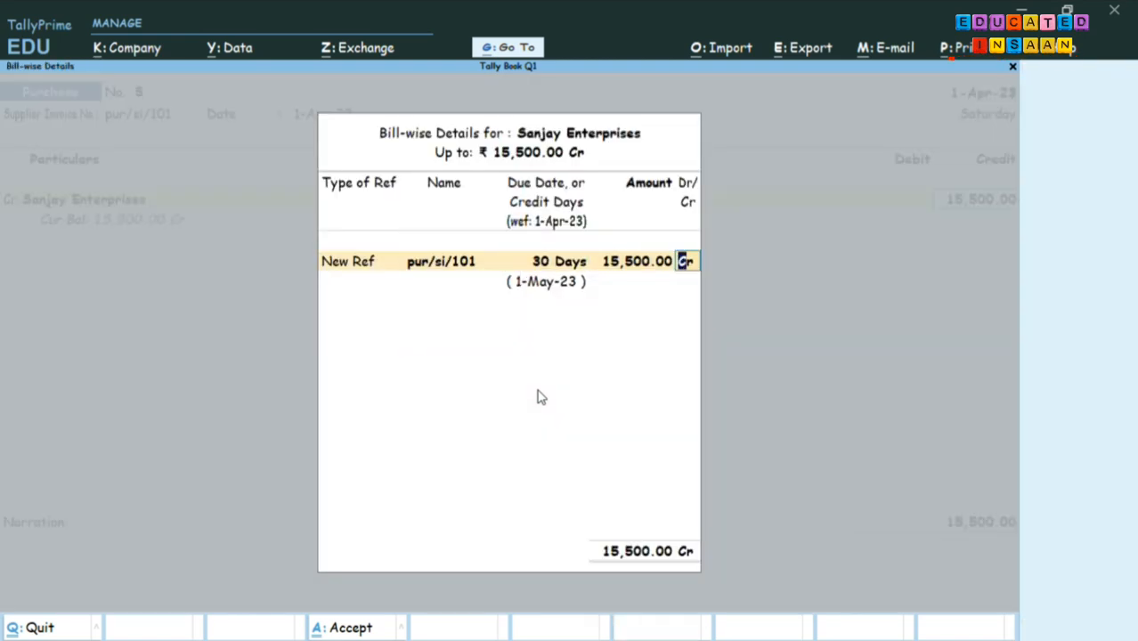
# Debit Purchase with 15,500, leaving inventory allocations and narration blank, and save the fifth purchase voucher.
pyautogui.press('Return')
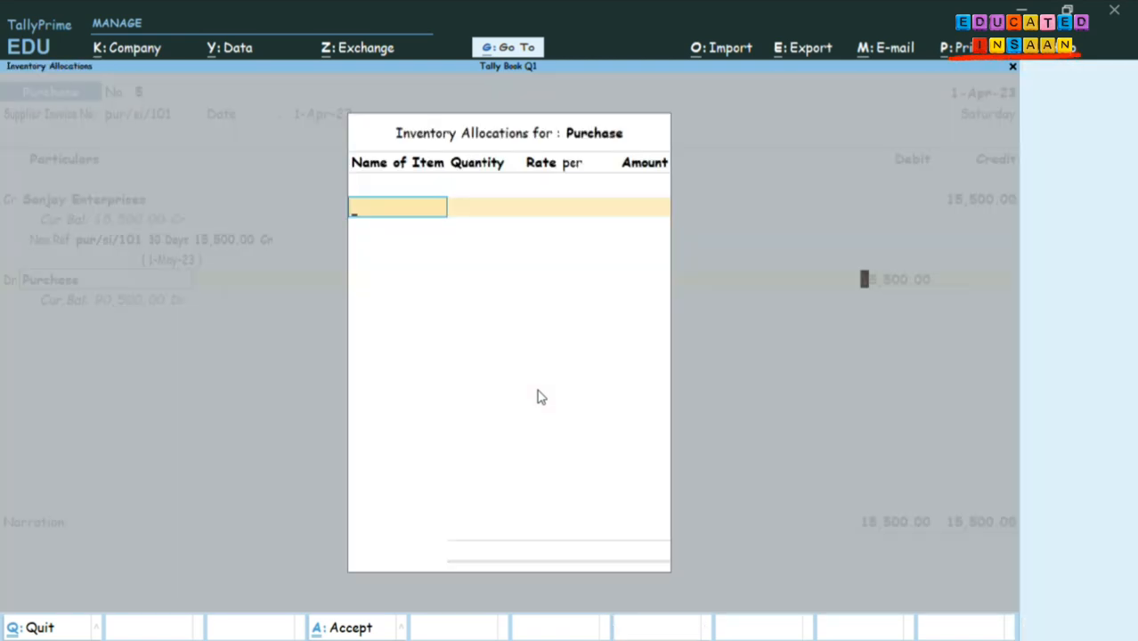
pyautogui.press('Return')
pyautogui.press('Return')
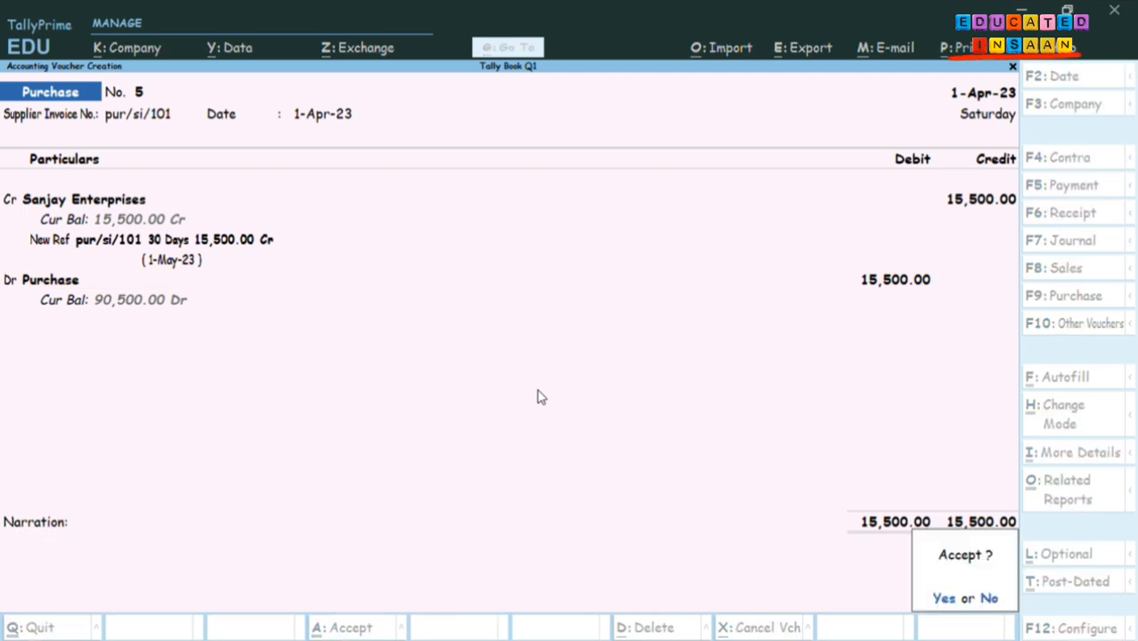
pyautogui.press('Return')
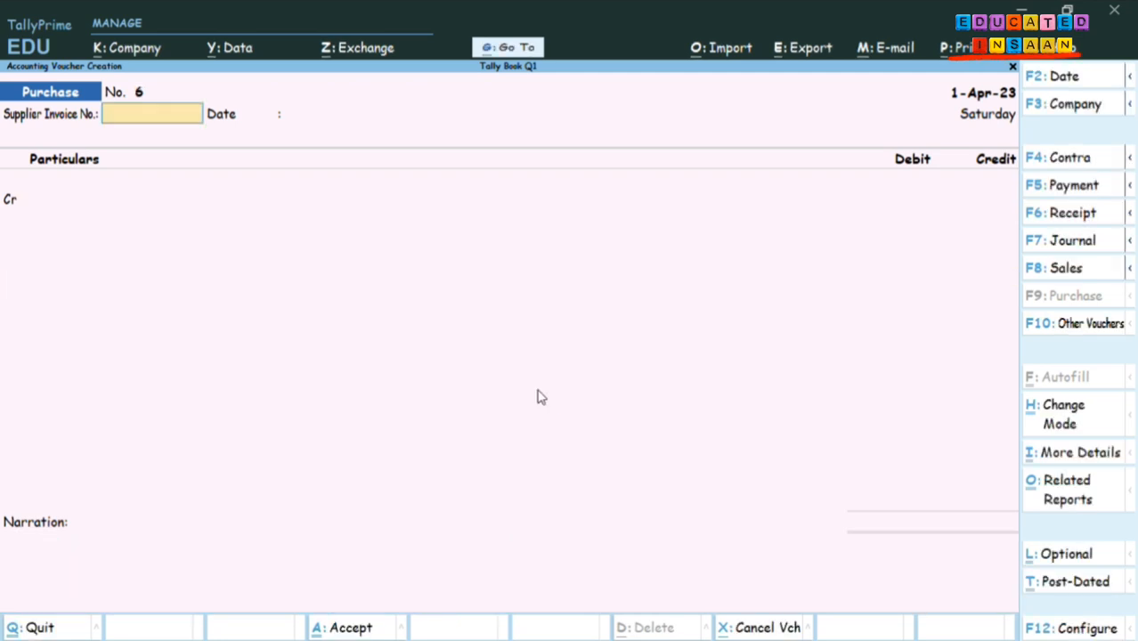
# Enter supplier invoice number pur/si/102 dated 1-Apr-23 in the sixth purchase voucher.
pyautogui.write('pur/si/102')
pyautogui.press('Return')
pyautogui.press('Return')
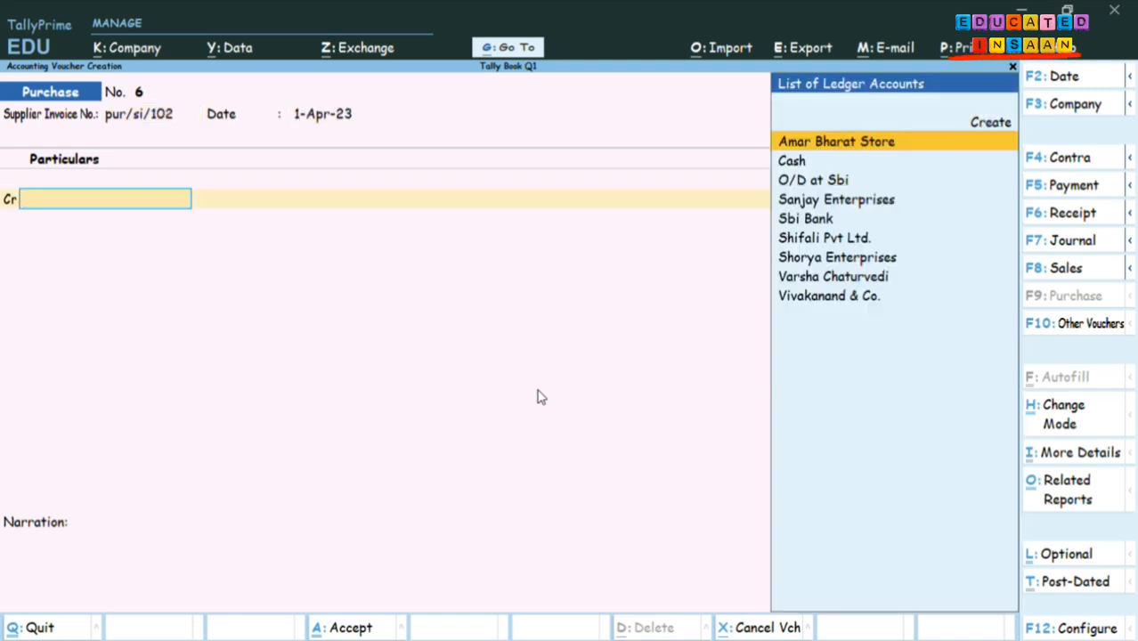
# Choose Sanjay Enterprises as the credited party of the sixth voucher, leaving receipt details blank and accepting the default party details.
pyautogui.press('Down')
pyautogui.press('Down')
pyautogui.press('Down')
pyautogui.press('Down')
pyautogui.press('Down')
pyautogui.press('Down')
pyautogui.press('Down')
pyautogui.press('Down')
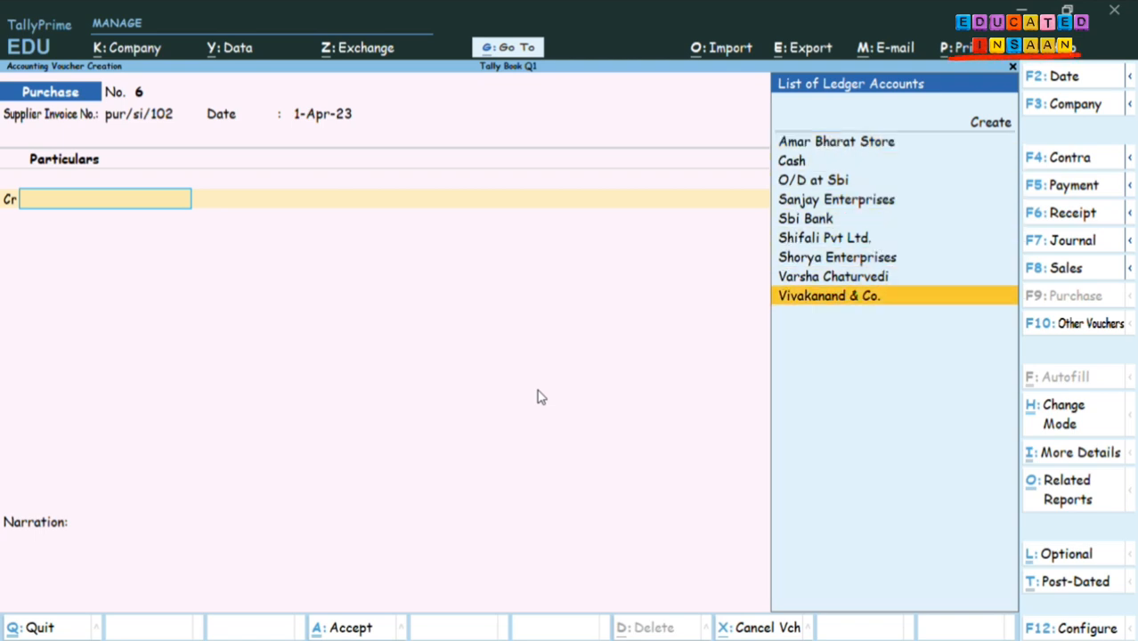
pyautogui.press('Up')
pyautogui.press('Up')
pyautogui.press('Up')
pyautogui.press('Up')
pyautogui.press('Up')
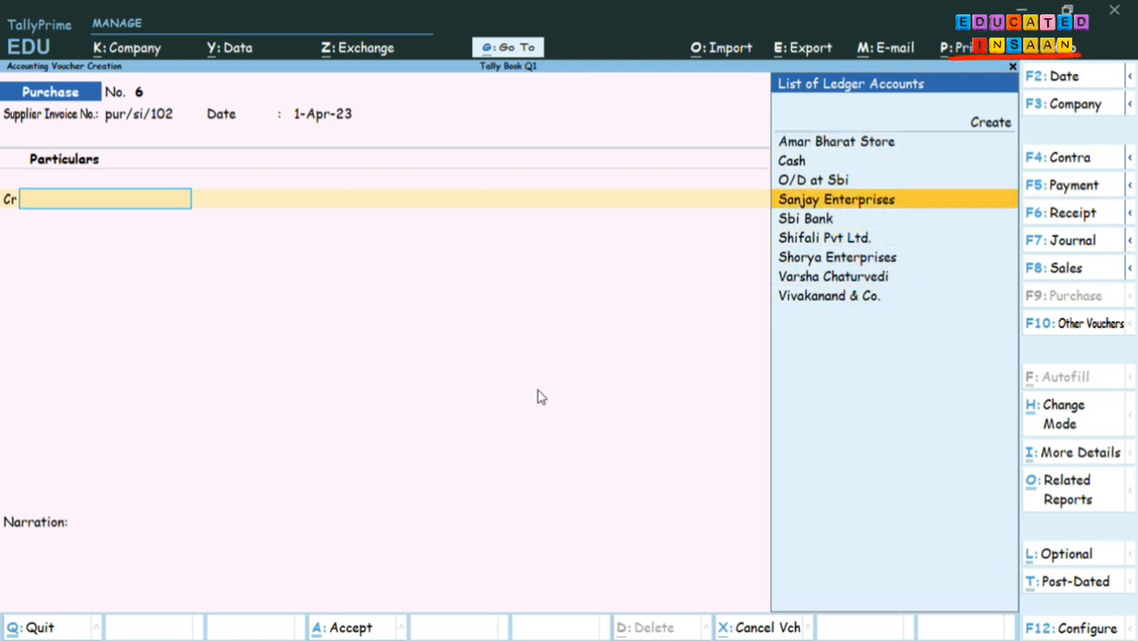
pyautogui.press('Return')
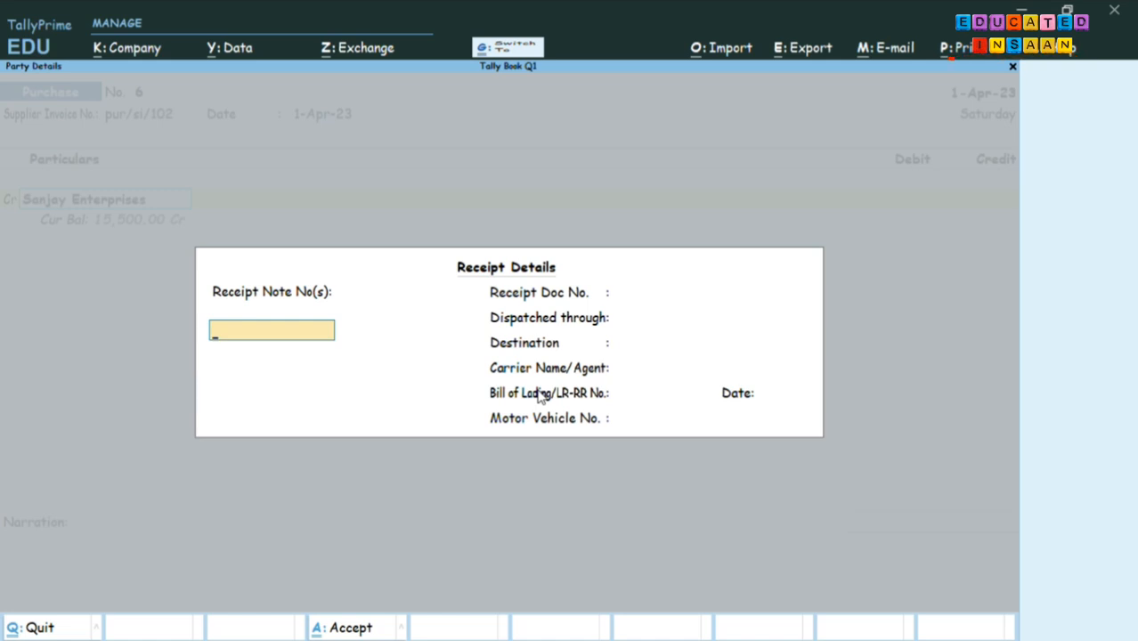
pyautogui.hotkey('ctrl', 'a')
pyautogui.hotkey('ctrl', 'a')
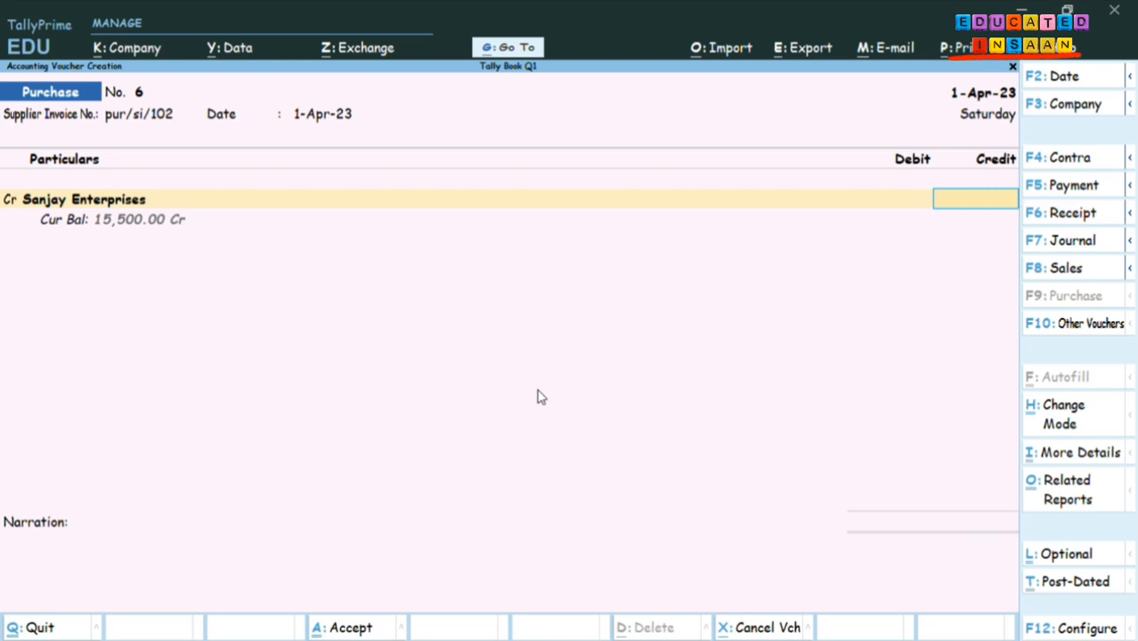
# Credit Sanjay Enterprises with 9,500 and allocate it to a New Ref pur/si/102 with 30 days' credit.
pyautogui.write('95000')
pyautogui.press('BackSpace')
pyautogui.press('Return')
pyautogui.press('Return')
pyautogui.press('Return')
pyautogui.press('Return')
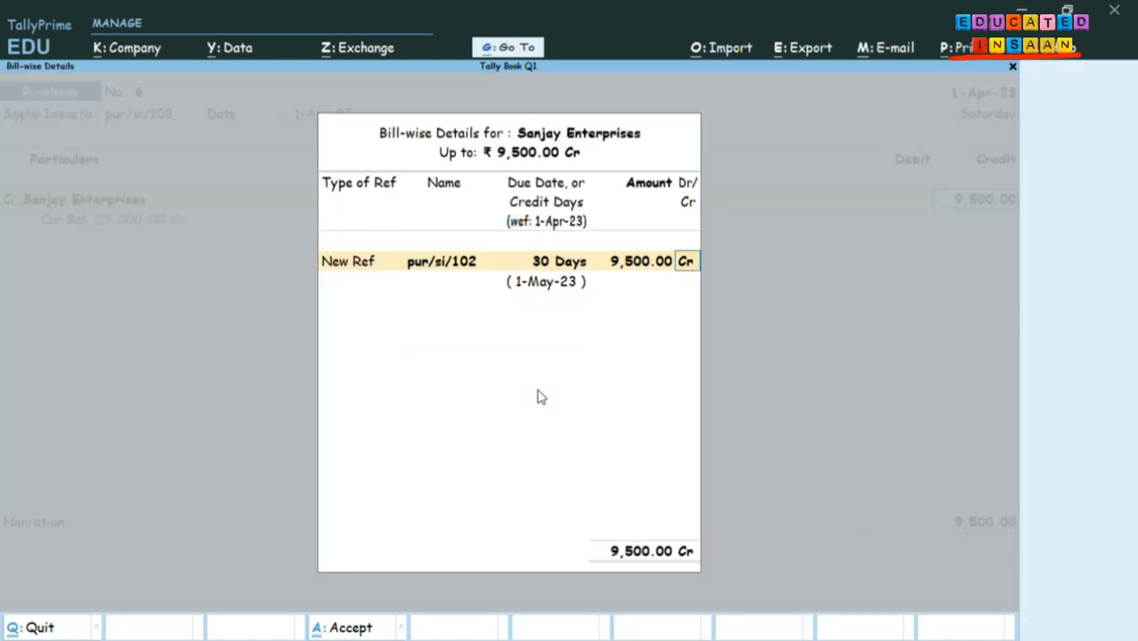
# Debit Purchase with 9,500, leaving inventory allocations and narration blank, and save the sixth purchase voucher.
pyautogui.press('Return')
pyautogui.press('Return')
pyautogui.press('Return')
pyautogui.press('Return')
pyautogui.press('Return')
pyautogui.press('Return')
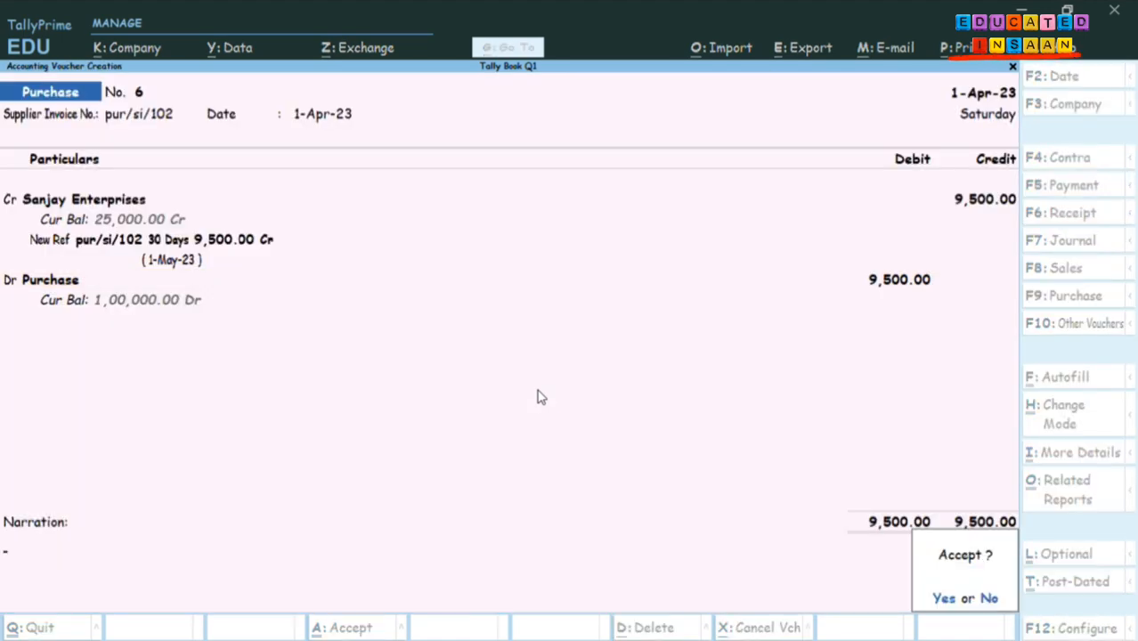
pyautogui.press('Return')
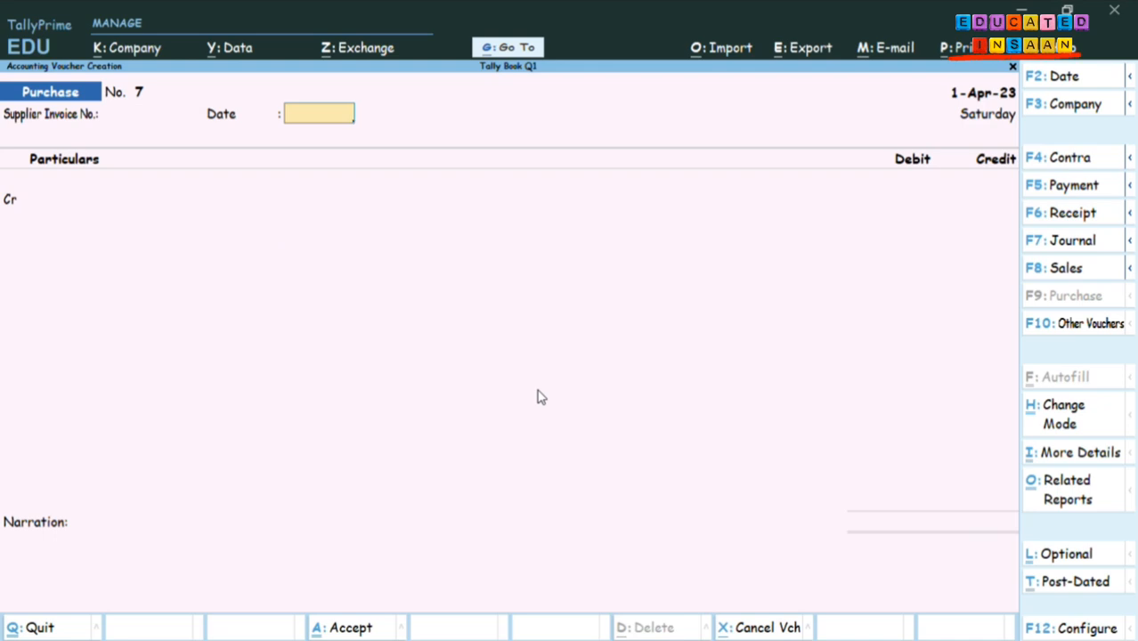
# Leave voucher entry without filling the seventh voucher and display the Balance Sheet in detailed view.
pyautogui.press('Escape')
pyautogui.press('Return')
pyautogui.press('Escape')
pyautogui.press('Escape')
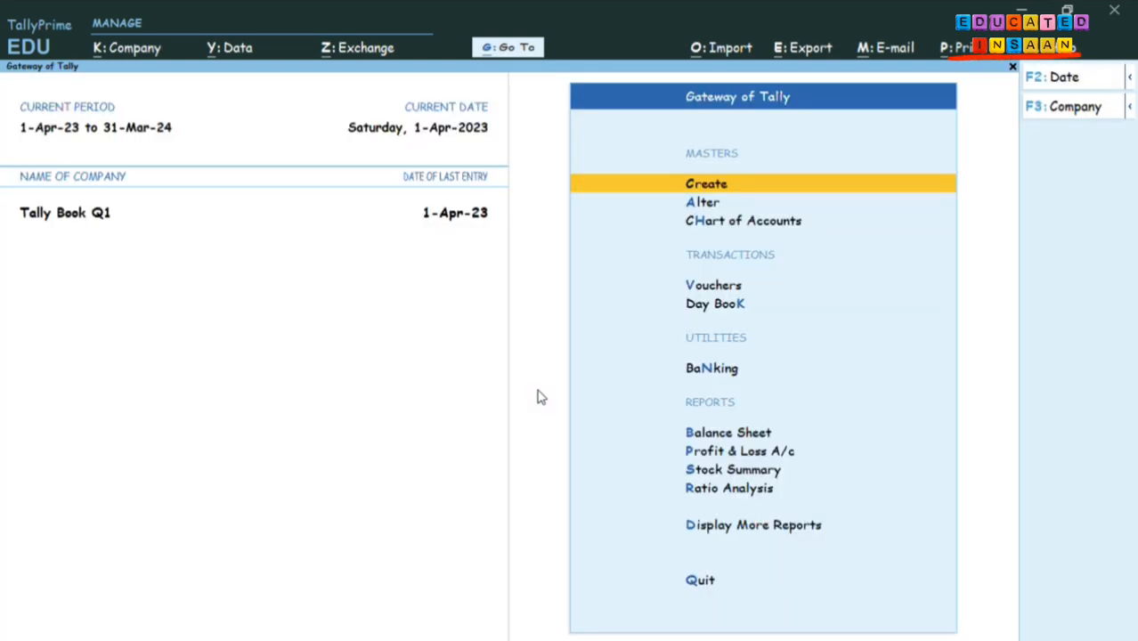
pyautogui.press('b')
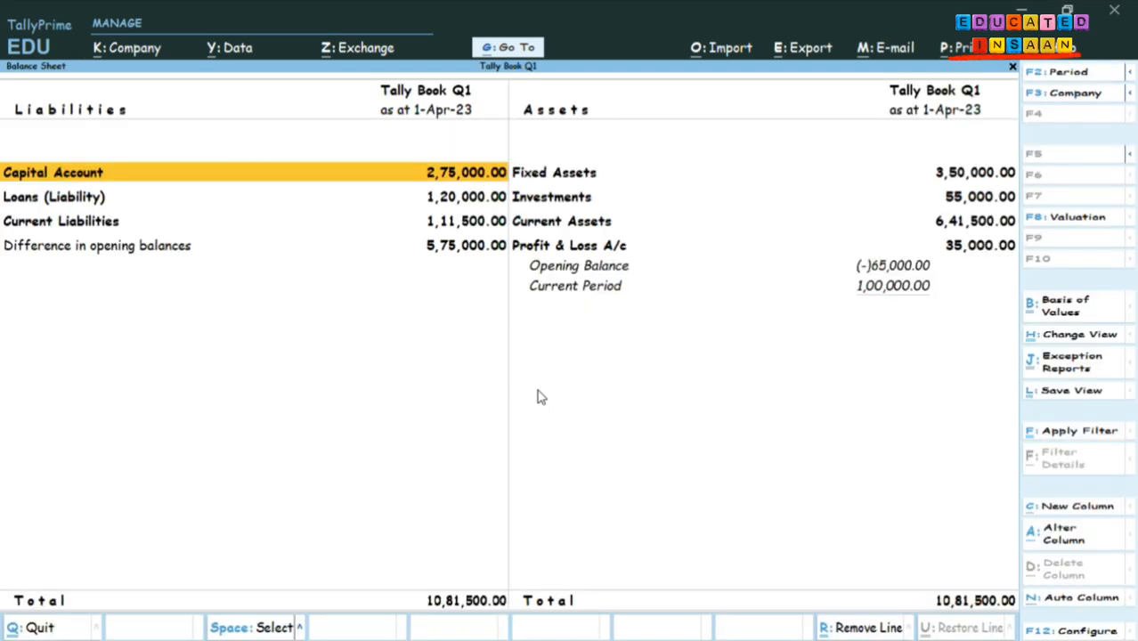
pyautogui.hotkey('alt', 'F5')
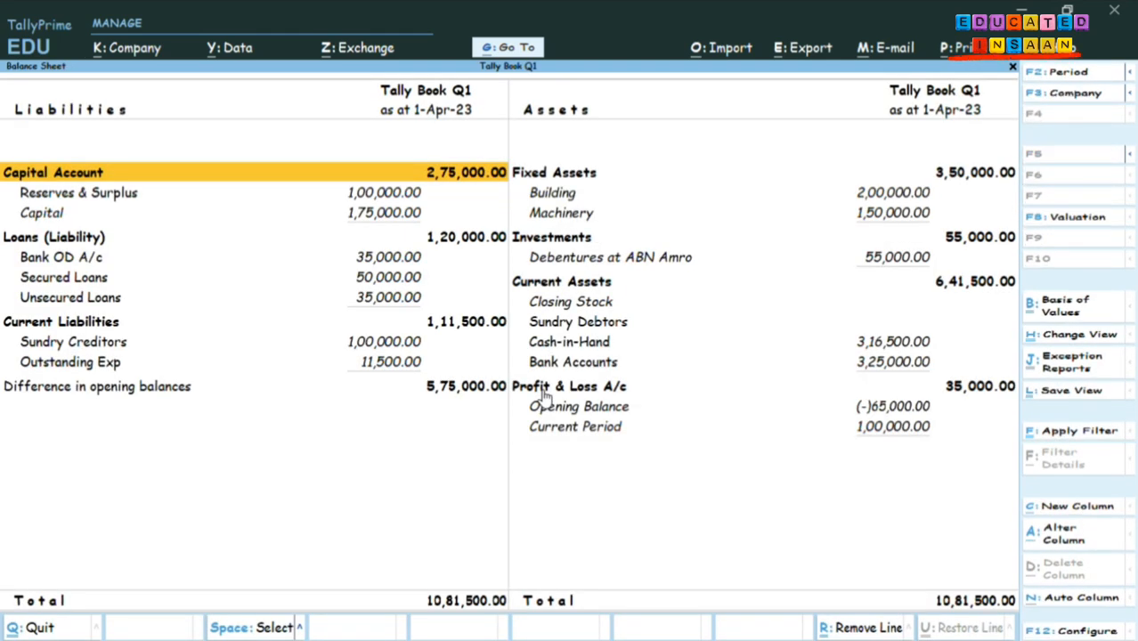
# Open the Sundry Creditors group summary from Current Liabilities in the Balance Sheet.
pyautogui.press('Down')
pyautogui.press('Down')
pyautogui.press('Down')
pyautogui.press('Down')
pyautogui.press('Down')
pyautogui.press('Down')
pyautogui.press('Down')
pyautogui.press('Down')
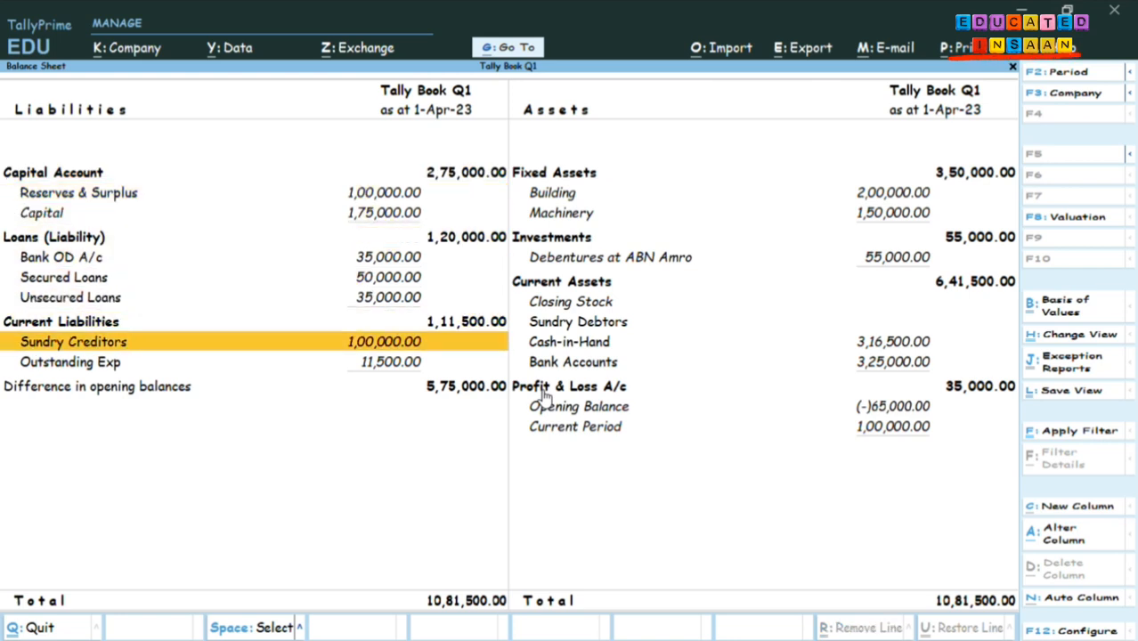
pyautogui.press('Return')
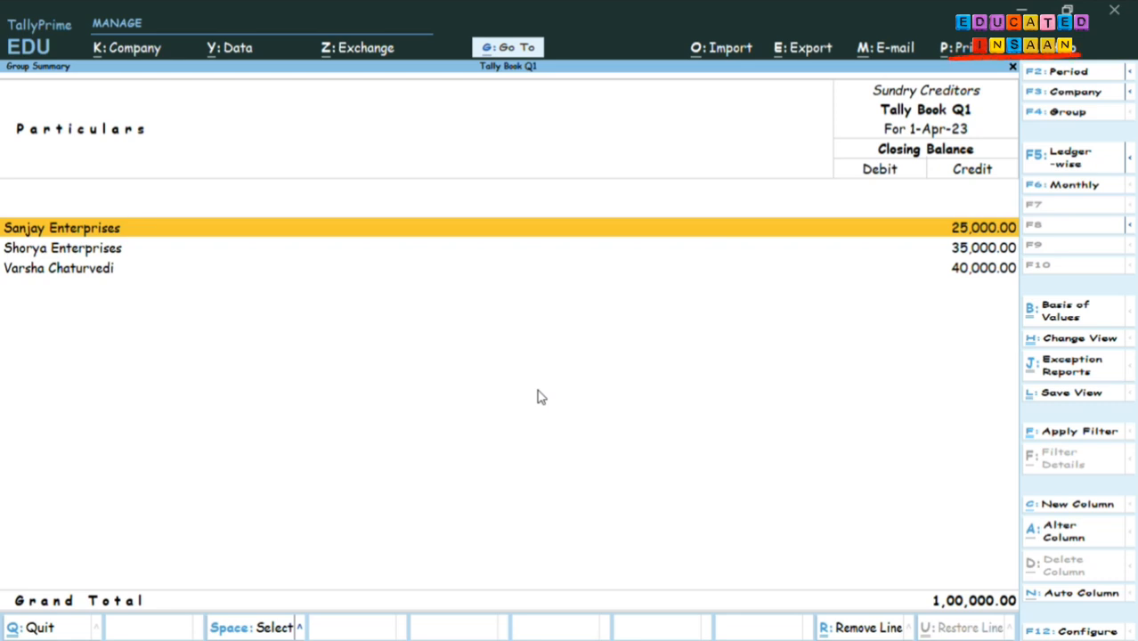
# Examine the April ledger vouchers of Sanjay Enterprises and return to the creditors' summary.
pyautogui.press('Return')
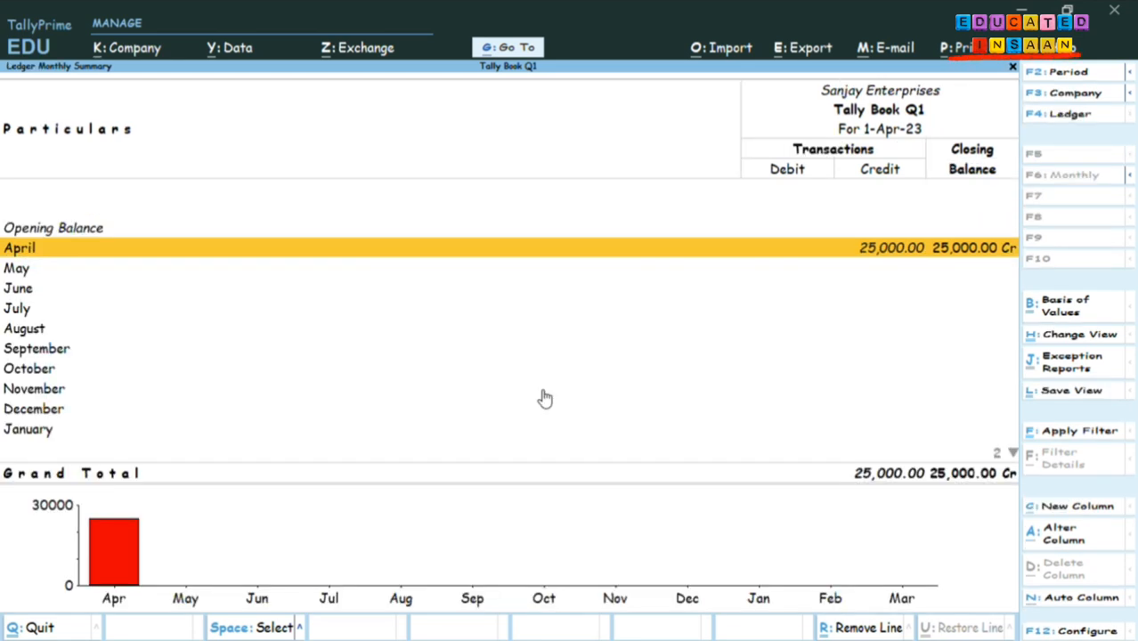
pyautogui.press('Return')
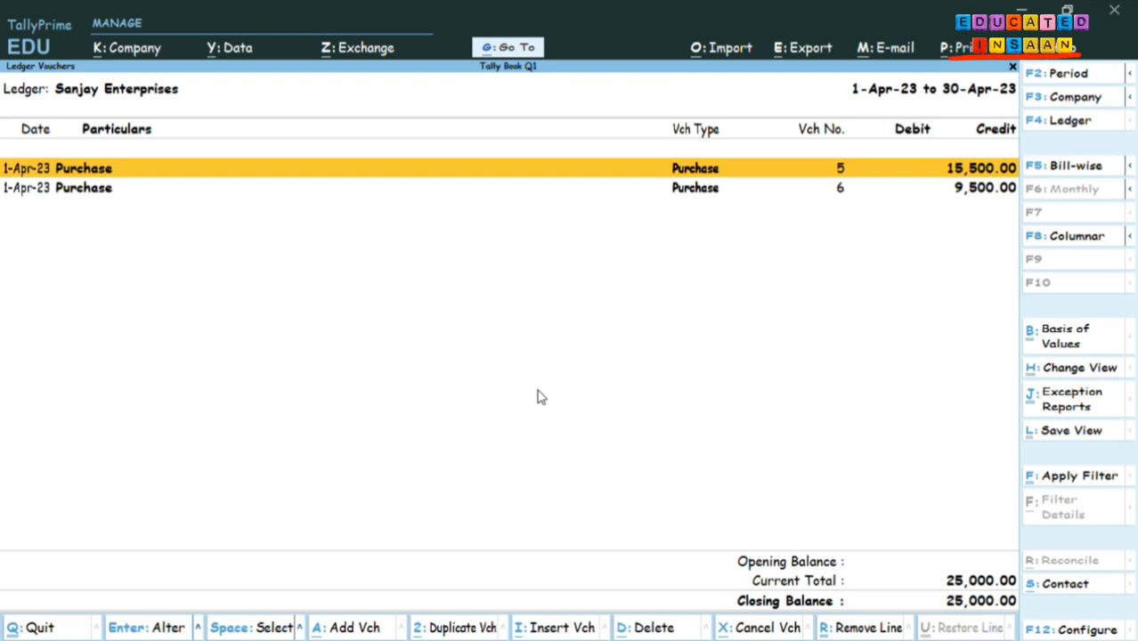
pyautogui.press('Escape')
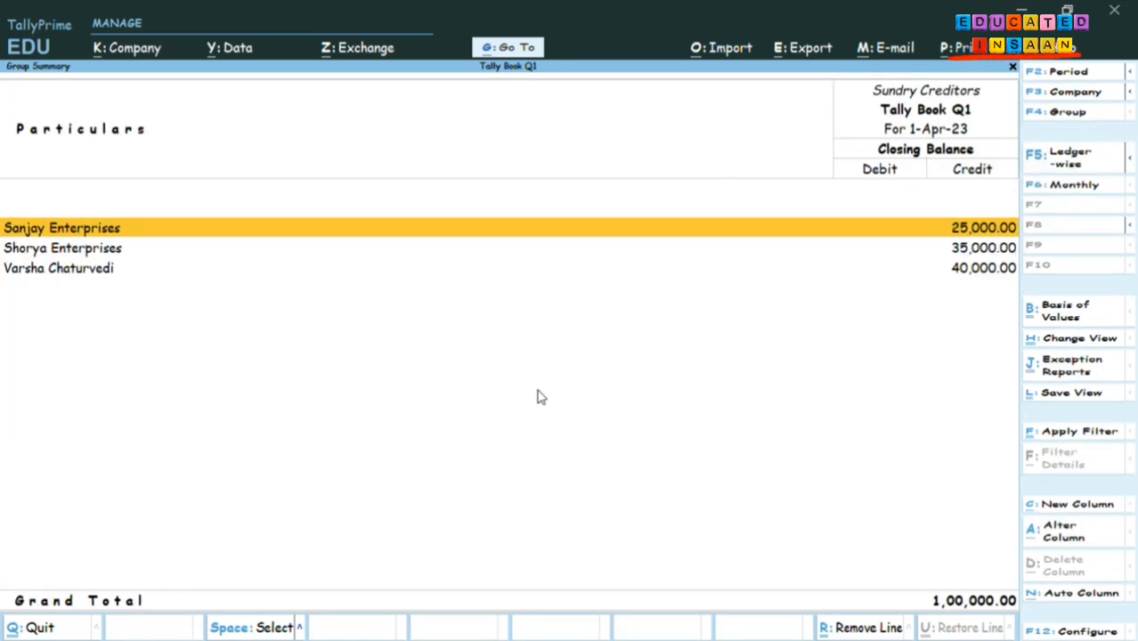
# Examine the April ledger vouchers of Shorya Enterprises and return to the creditors' summary.
pyautogui.press('Down')
pyautogui.press('Return')
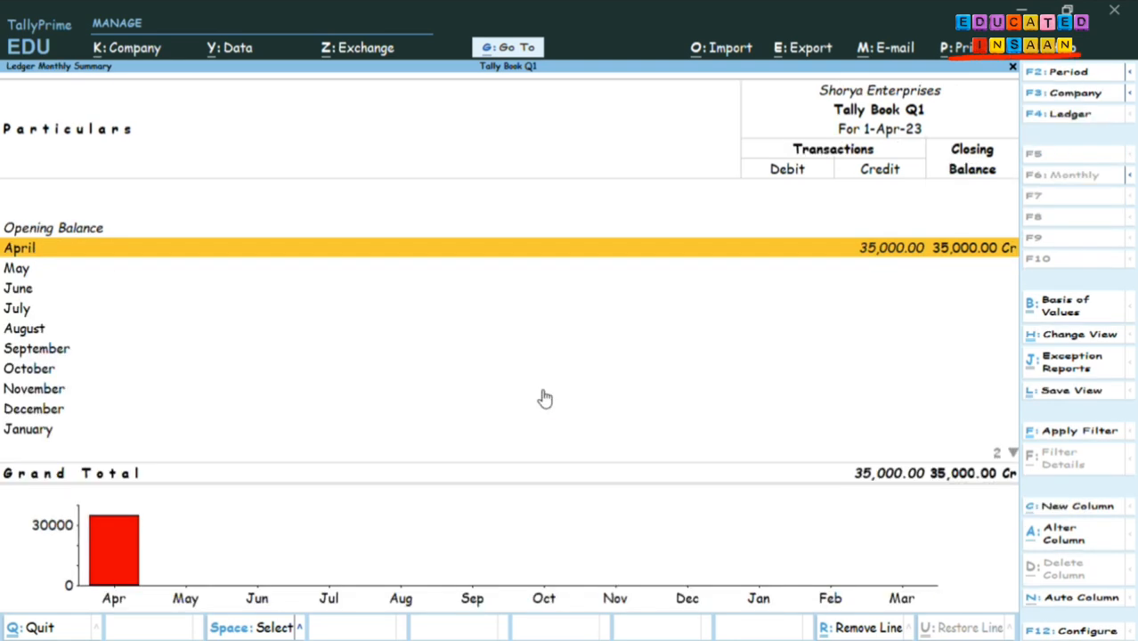
pyautogui.press('Return')
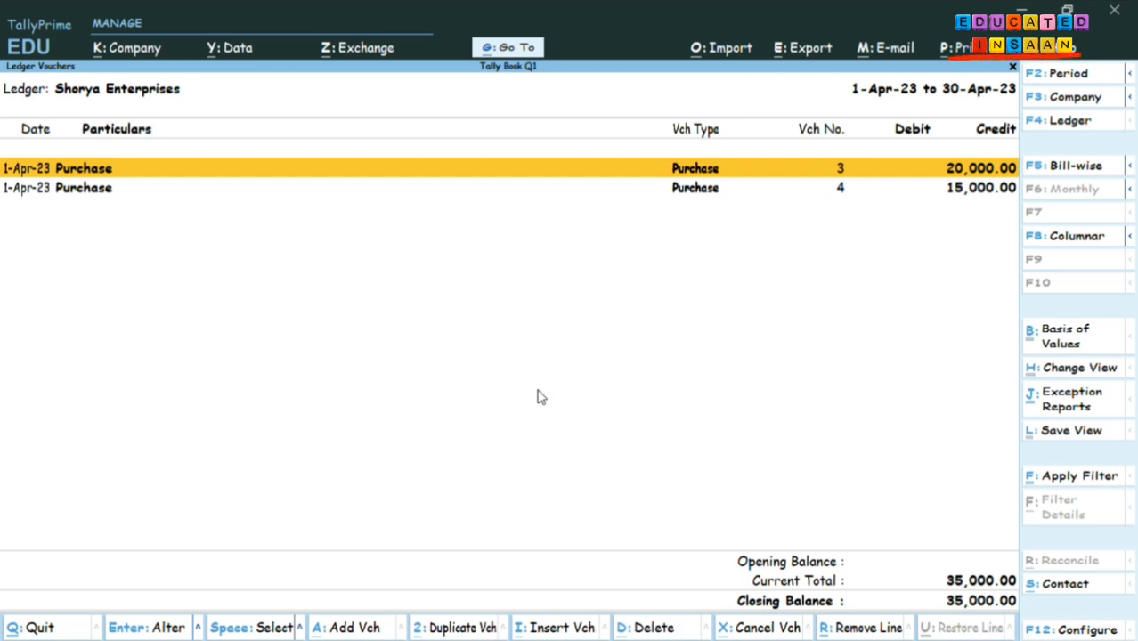
pyautogui.press('Escape')
pyautogui.press('Escape')
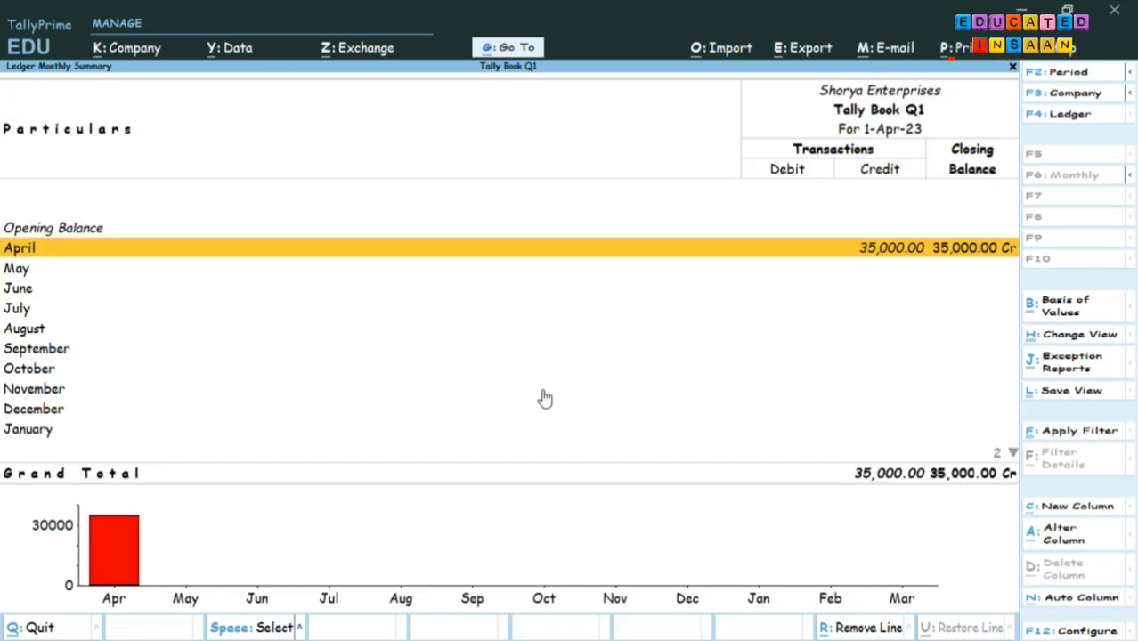
# Examine the April ledger vouchers of the third listed creditor, return to the Balance Sheet and select Cash-in-Hand on the assets side.
pyautogui.press('Down')
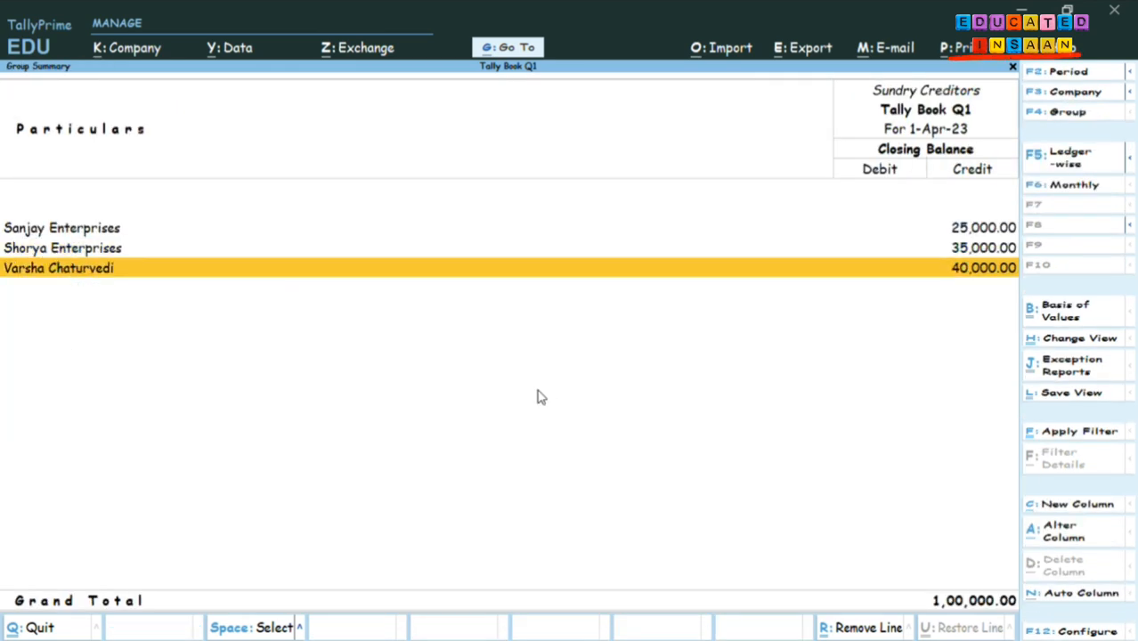
pyautogui.press('Return')
pyautogui.press('Return')
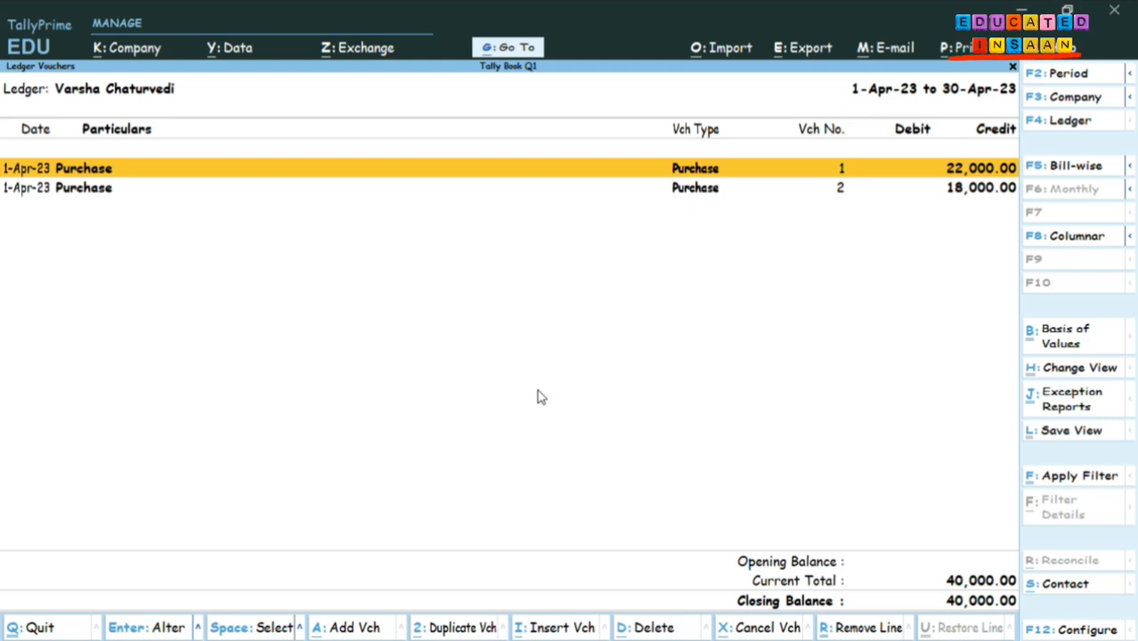
pyautogui.press('Escape')
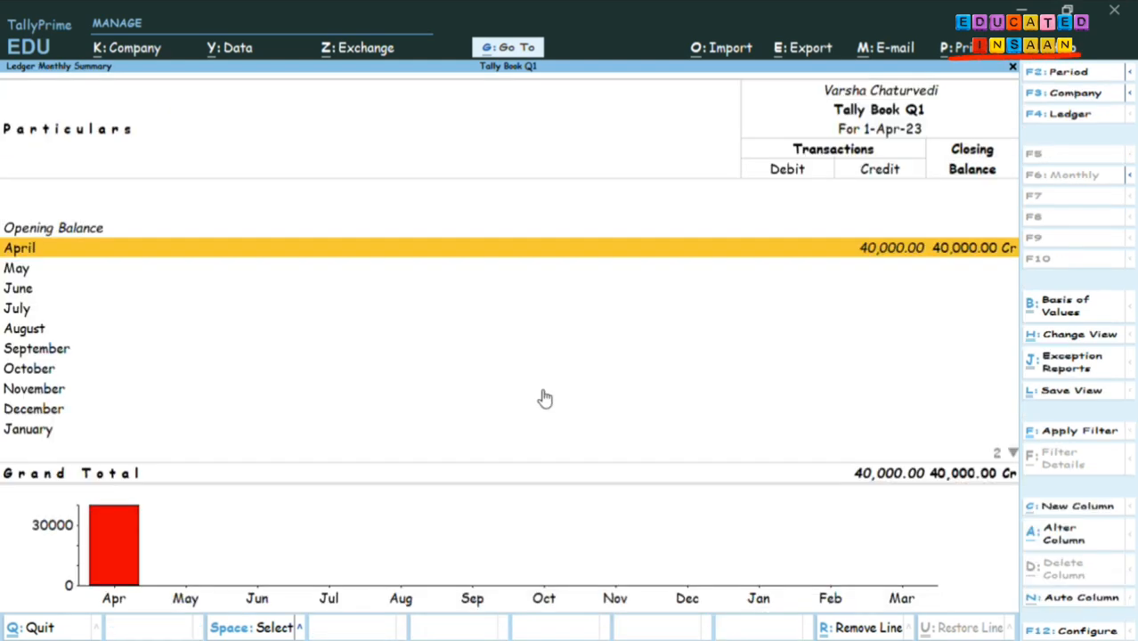
pyautogui.press('Escape')
pyautogui.press('Escape')
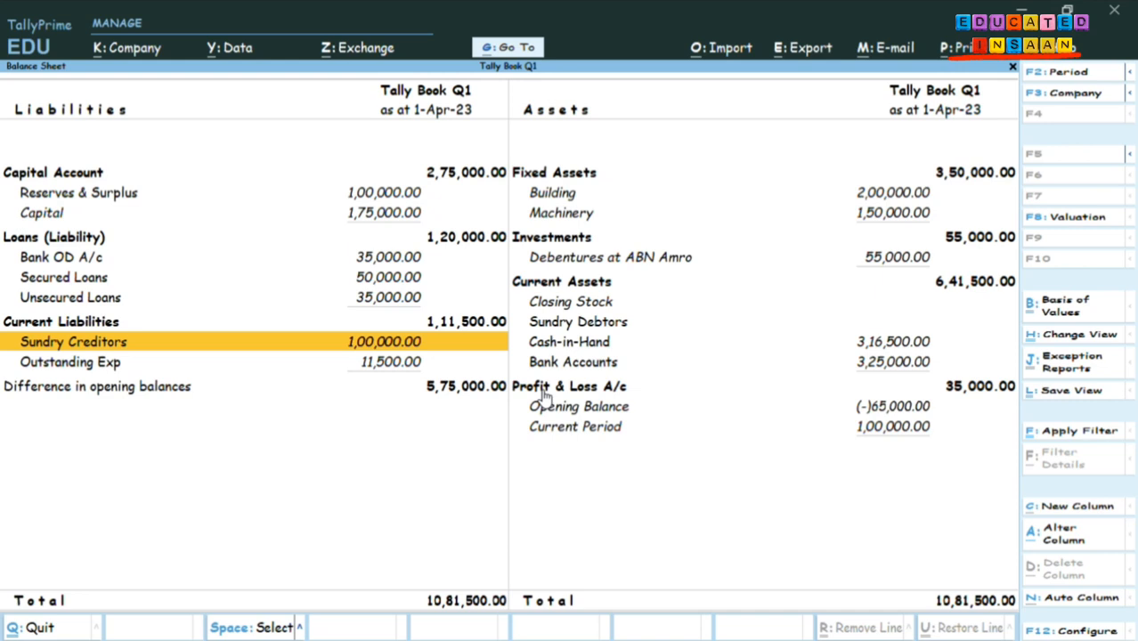
pyautogui.press('Right')
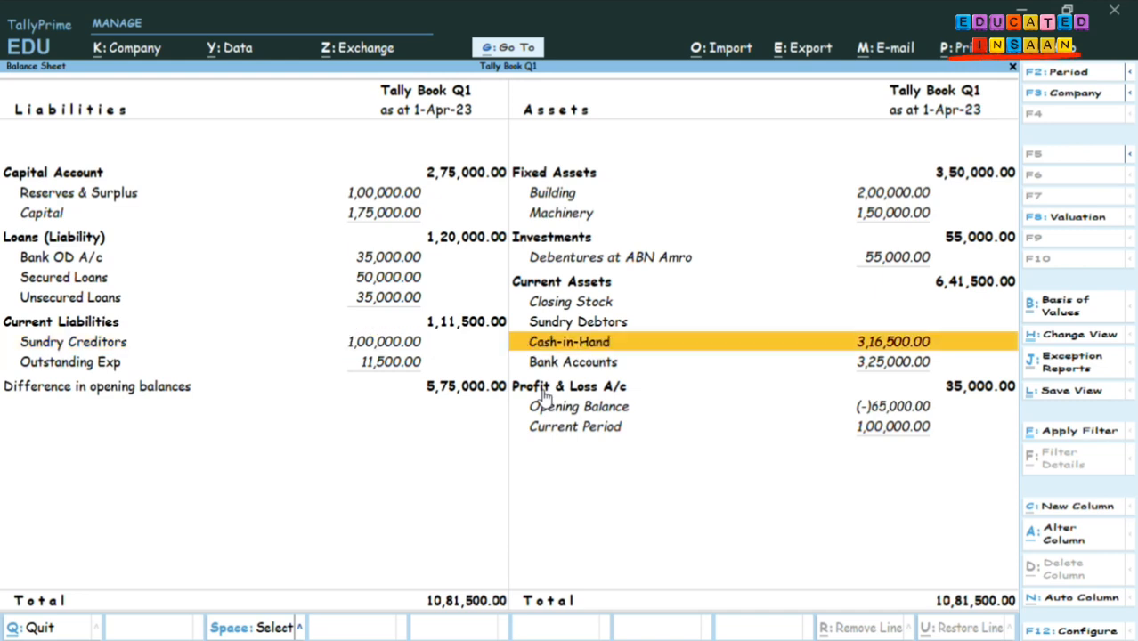
# Open Sundry Debtors under Current Assets in the Balance Sheet, then return to the Gateway of Tally.
pyautogui.press('Up')
pyautogui.press('Up')
pyautogui.press('Down')
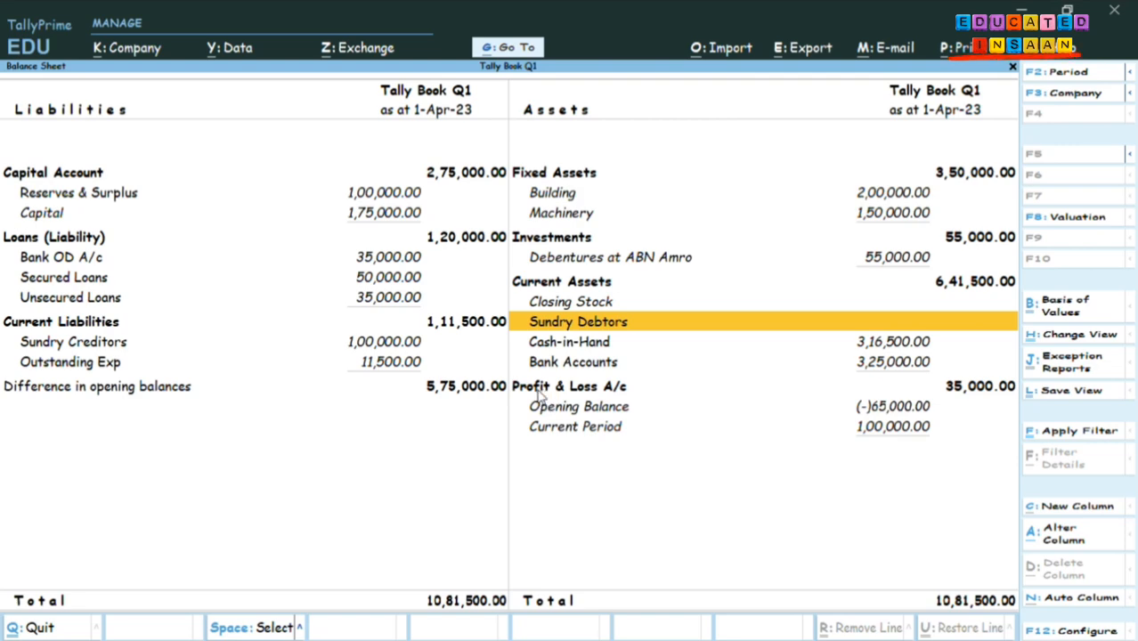
pyautogui.press('Return')
pyautogui.press('Escape')
pyautogui.press('Escape')
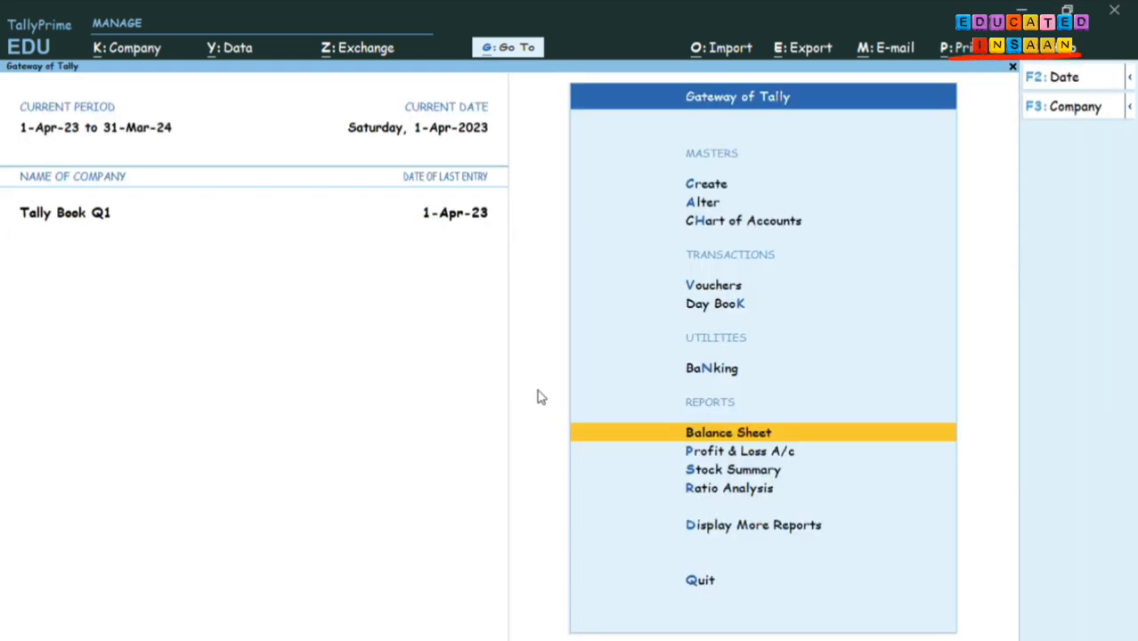
# Start a new sales voucher and change its voucher mode to As Voucher.
pyautogui.press('Up')
pyautogui.press('Up')
pyautogui.press('Up')
pyautogui.press('Up')
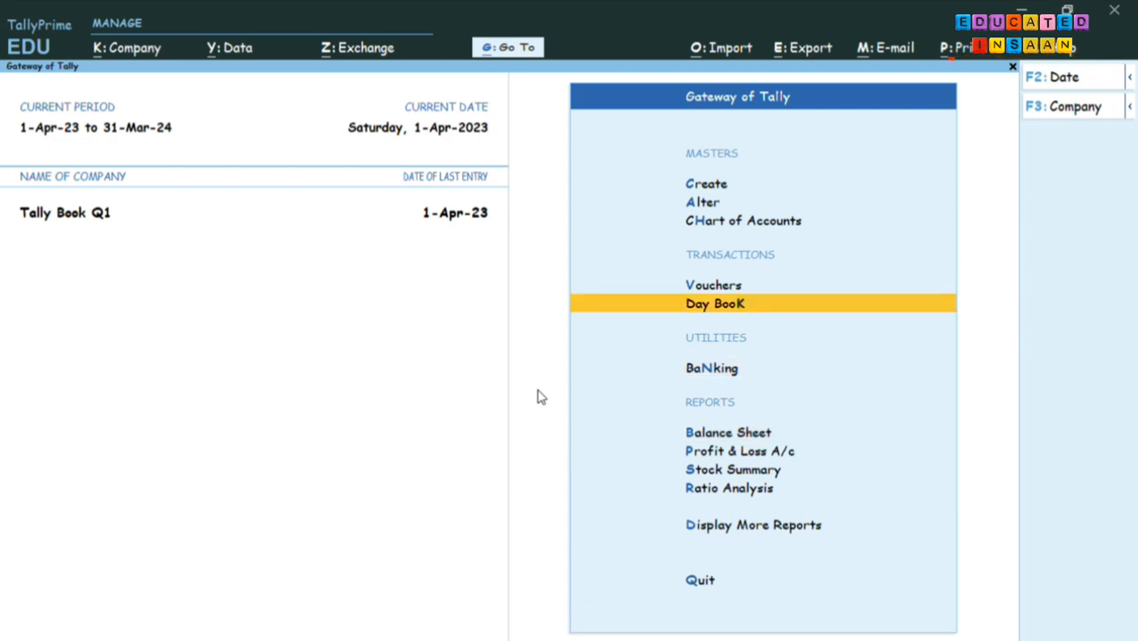
pyautogui.press('Down')
pyautogui.press('Return')
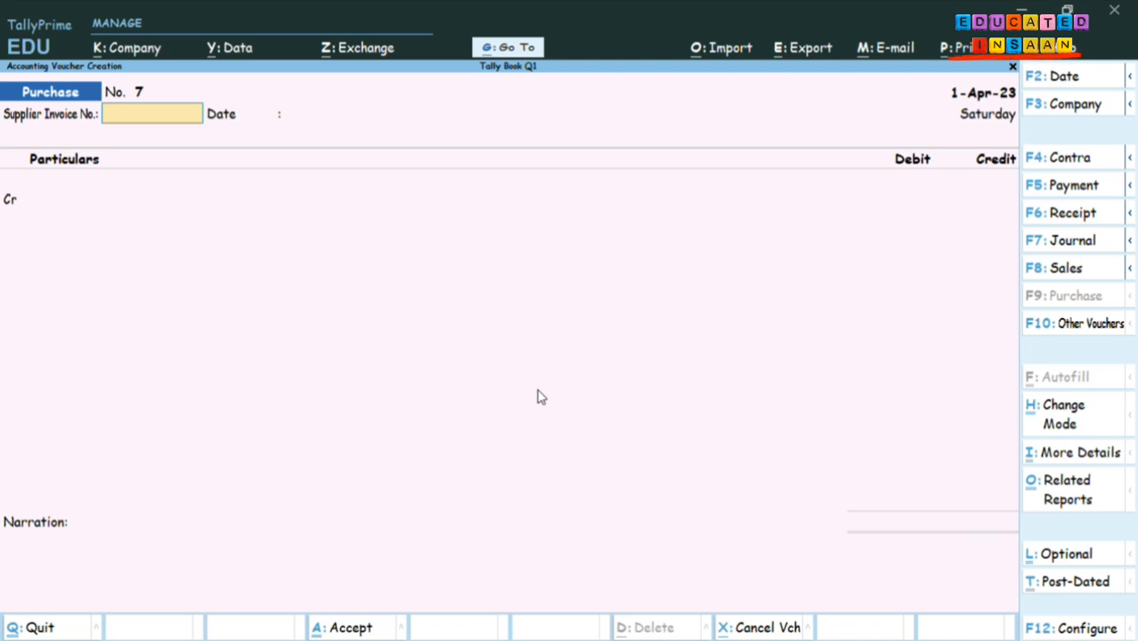
pyautogui.press('F8')
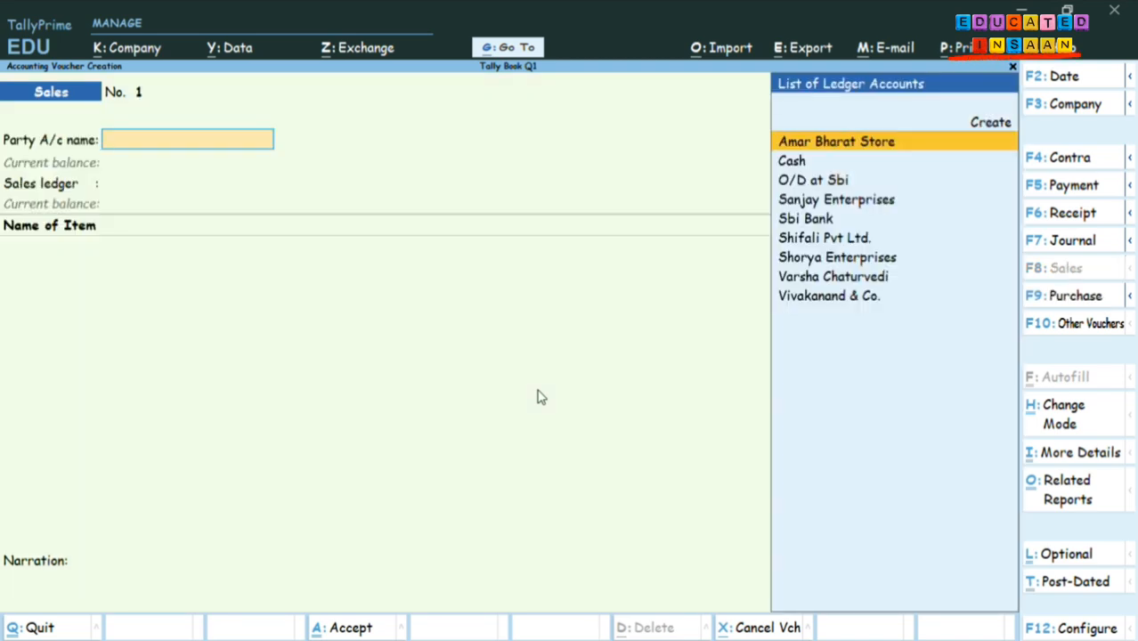
pyautogui.hotkey('ctrl', 'h')
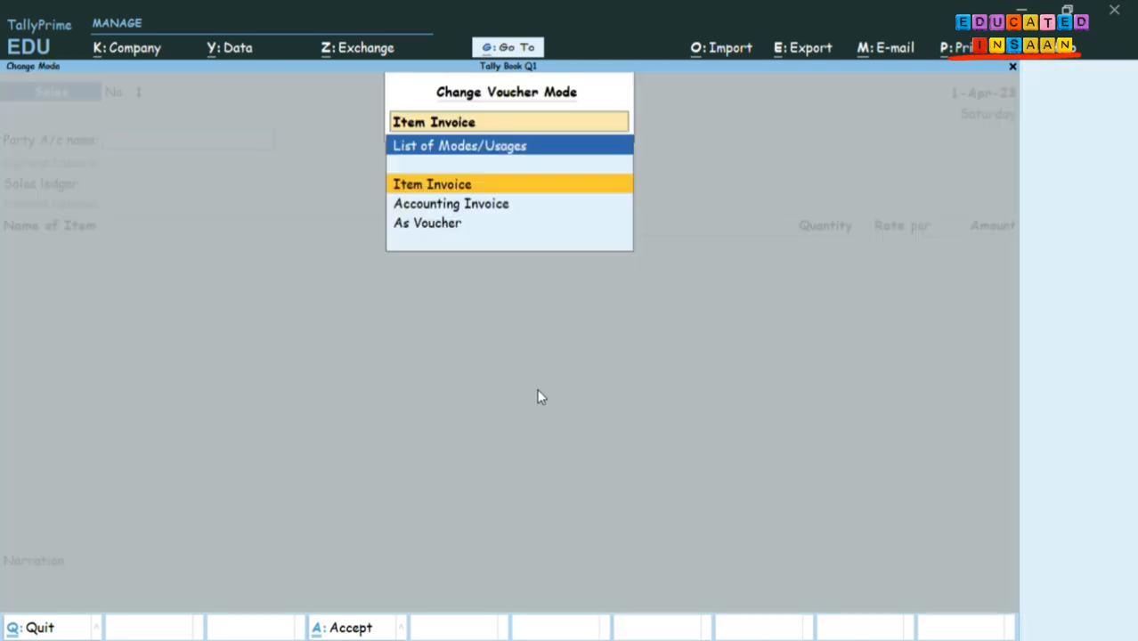
pyautogui.press('Down')
pyautogui.press('Down')
pyautogui.press('Return')
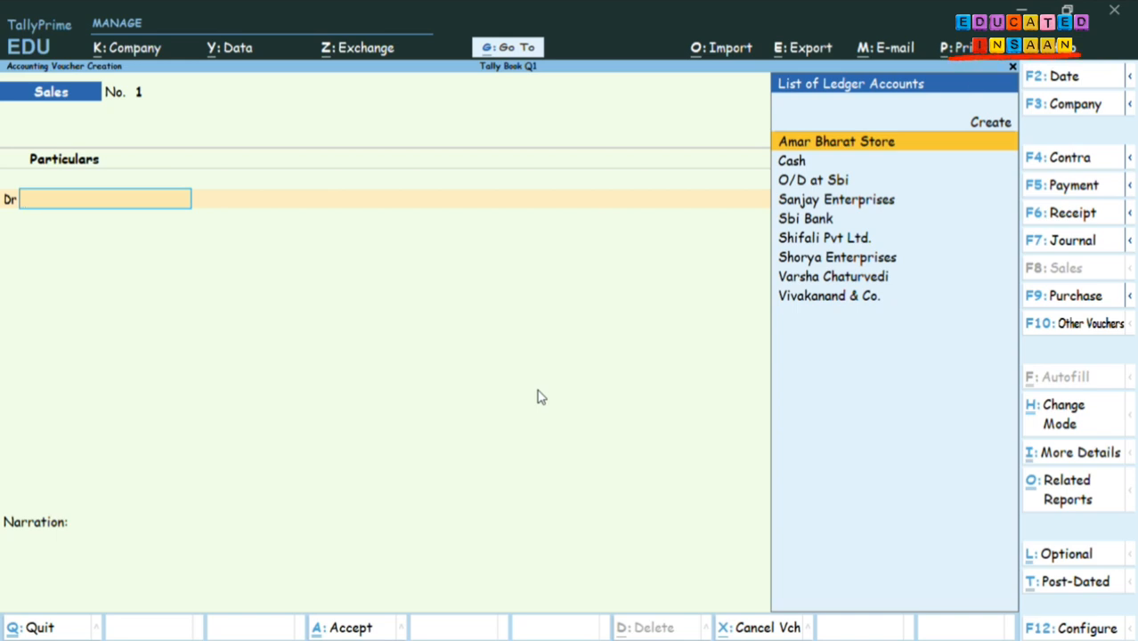
# Debit Shifali Pvt Ltd. in the sales voucher and accept the dispatch and party details.
pyautogui.press('Down')
pyautogui.press('Down')
pyautogui.press('Down')
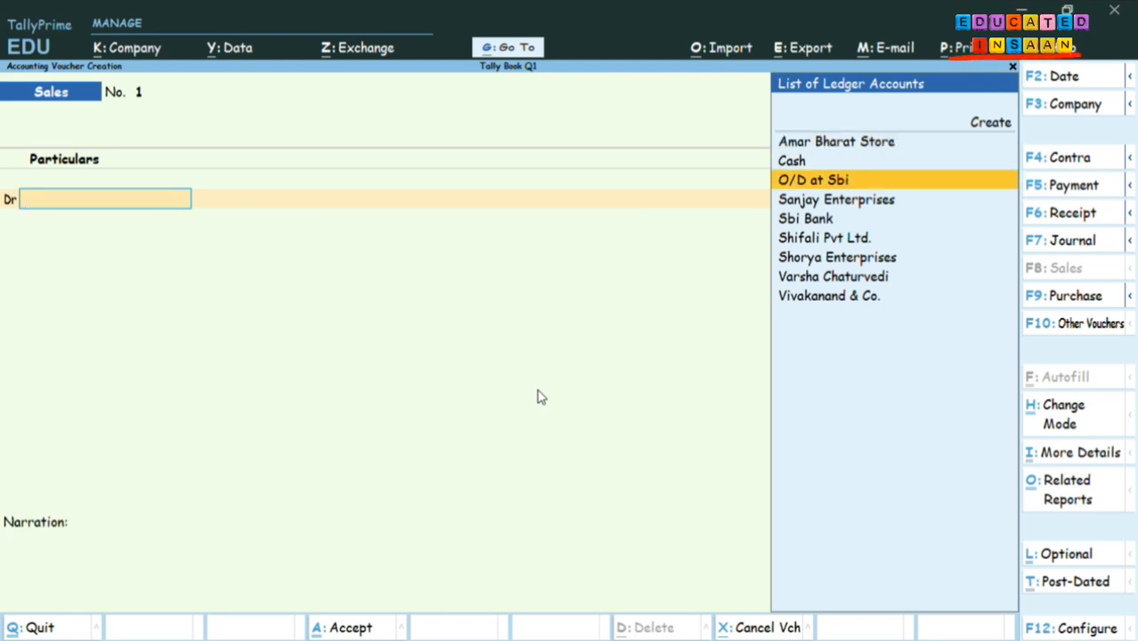
pyautogui.press('Down')
pyautogui.press('Down')
pyautogui.press('Return')
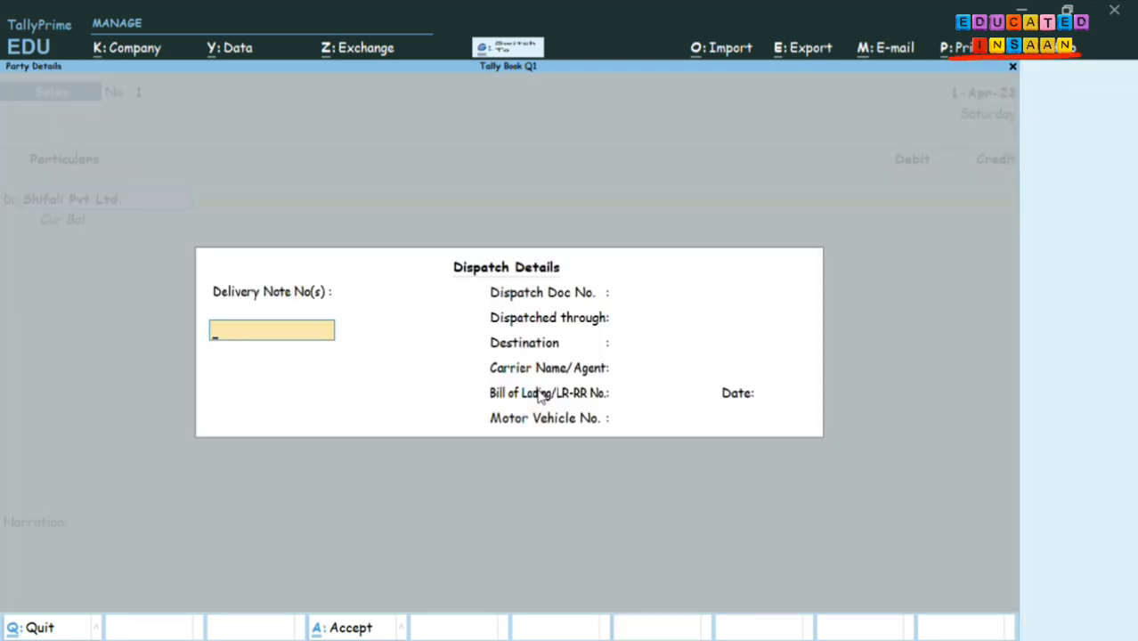
pyautogui.hotkey('ctrl', 'a')
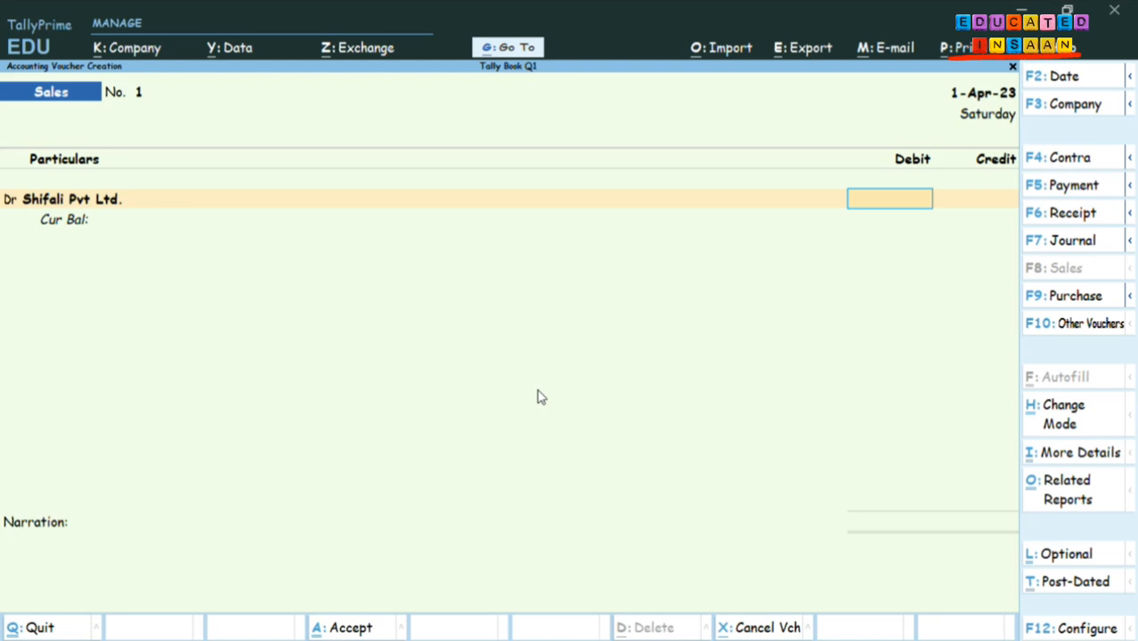
# Open the sales voucher configuration and set Show more configurations to Yes.
pyautogui.press('F12')
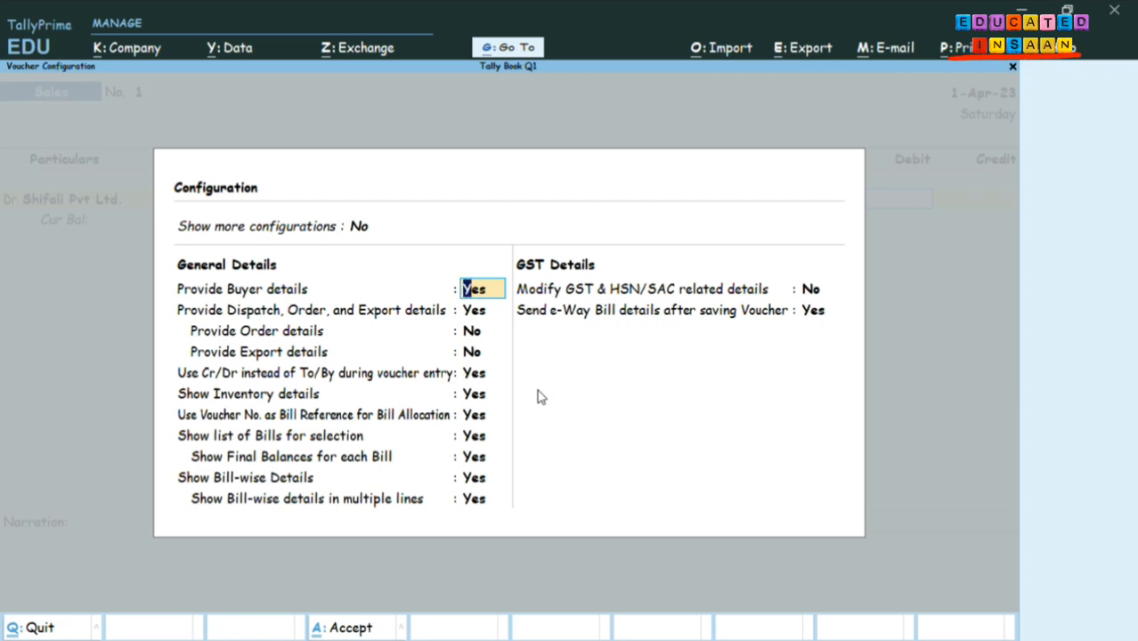
pyautogui.press('Up')
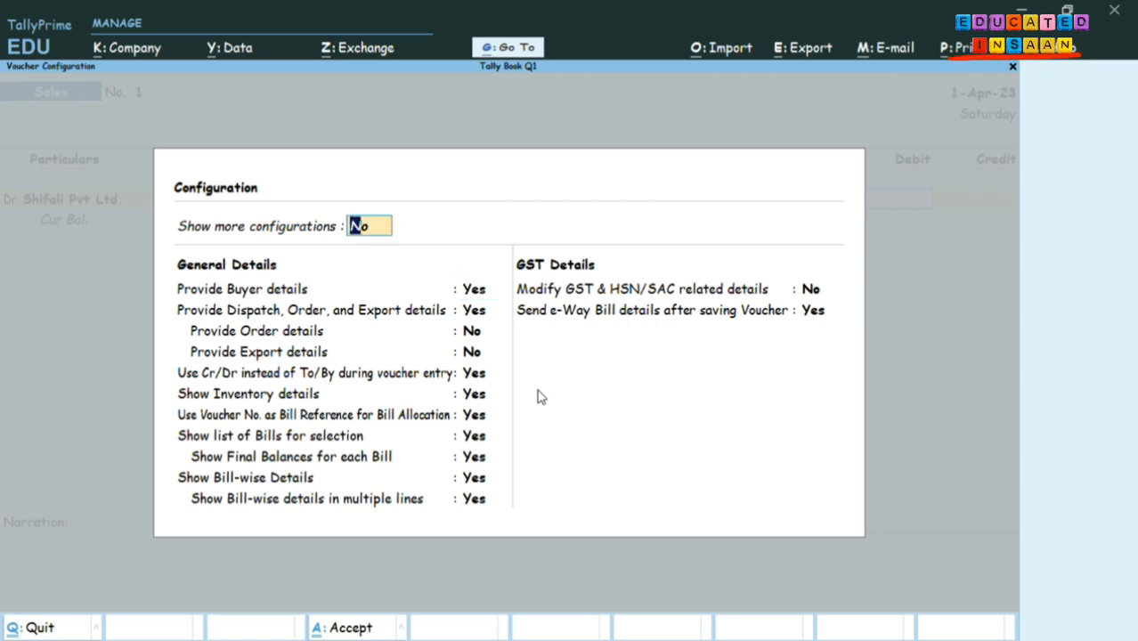
pyautogui.write('y')
pyautogui.press('Return')
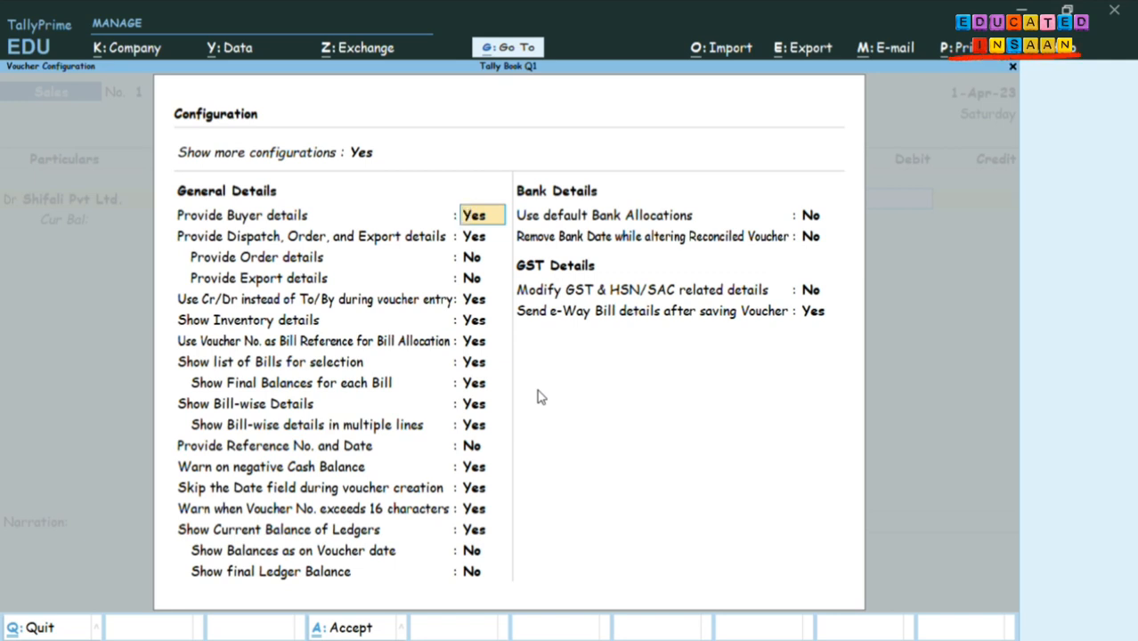
# Set Provide Reference No. and Date to Yes and save the voucher configuration.
pyautogui.press('Down')
pyautogui.press('Down')
pyautogui.press('Down')
pyautogui.press('Down')
pyautogui.press('Down')
pyautogui.press('Down')
pyautogui.press('Down')
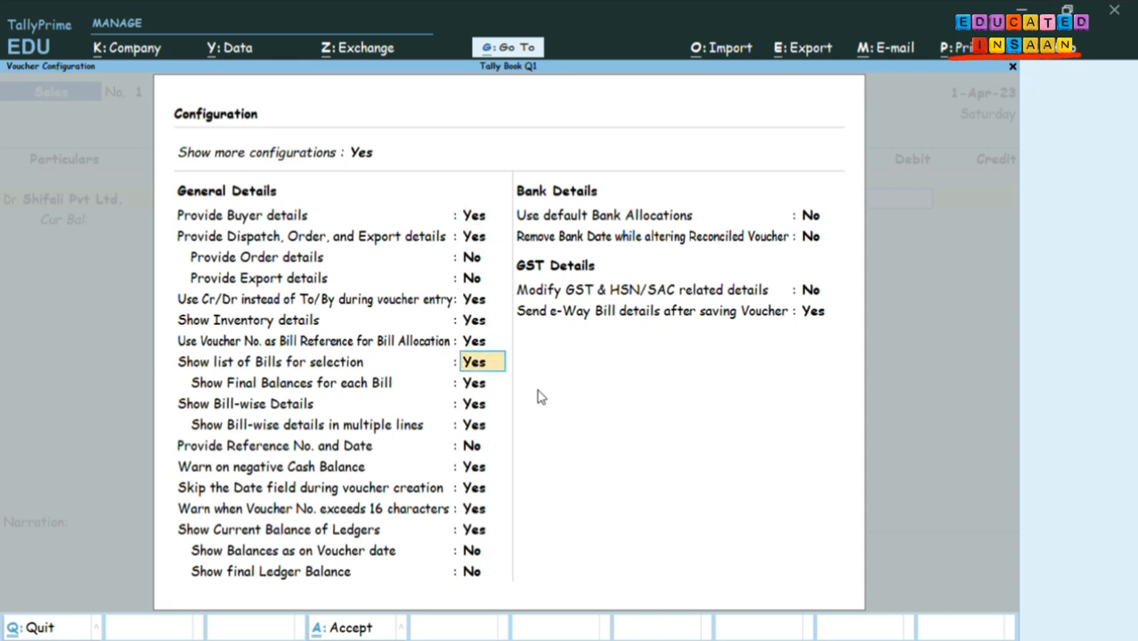
pyautogui.press('Down')
pyautogui.press('Down')
pyautogui.press('Down')
pyautogui.press('Down')
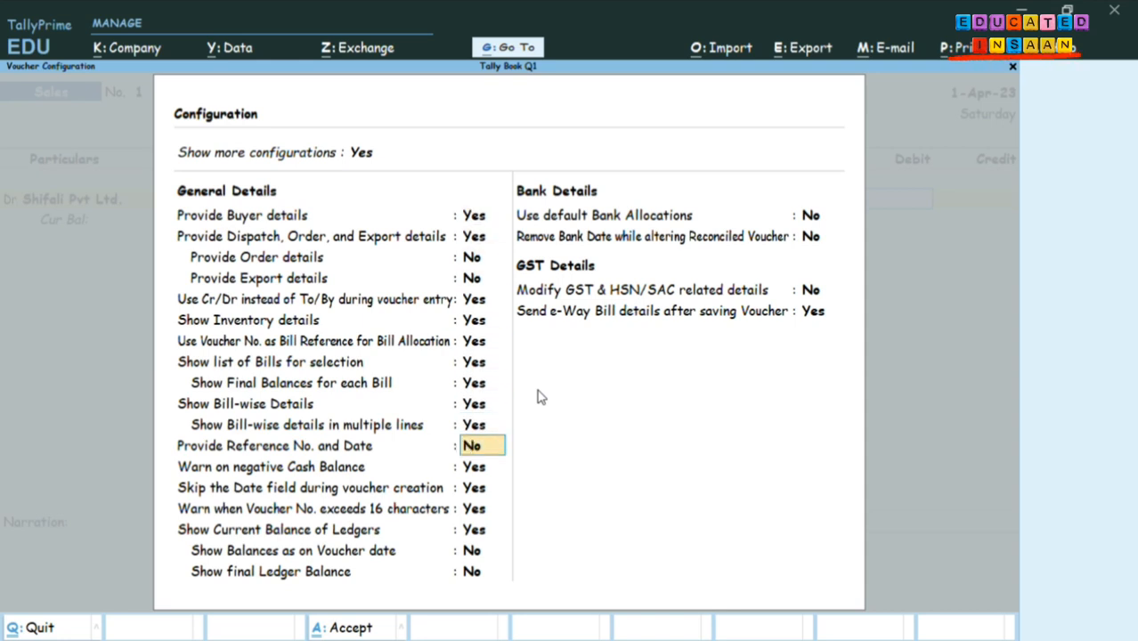
pyautogui.write('y')
pyautogui.press('Return')
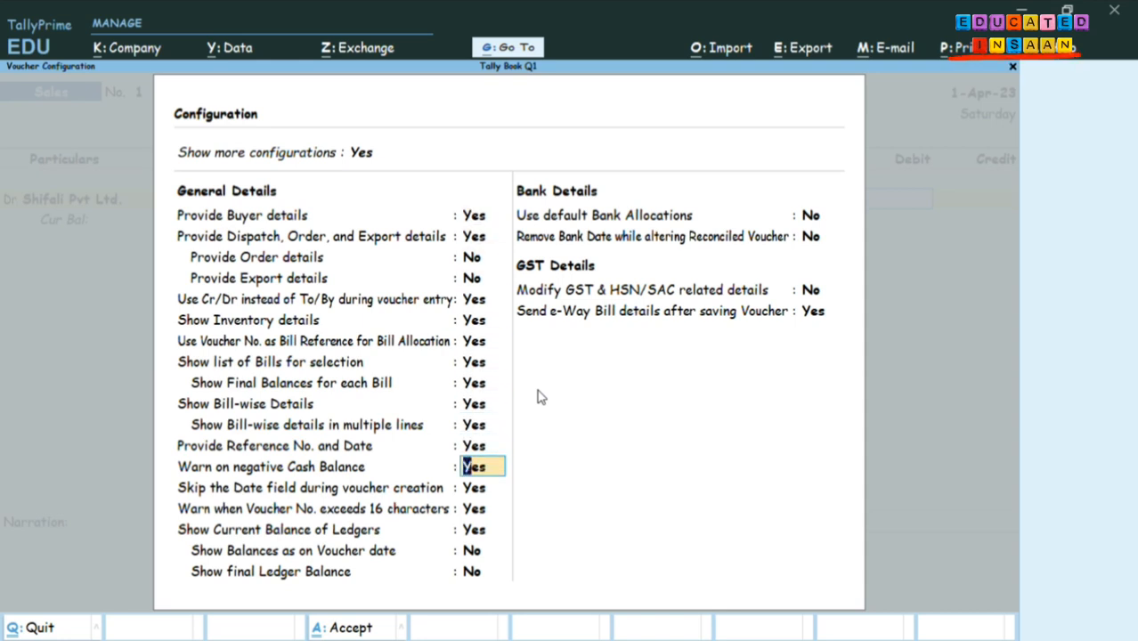
pyautogui.hotkey('ctrl', 'a')
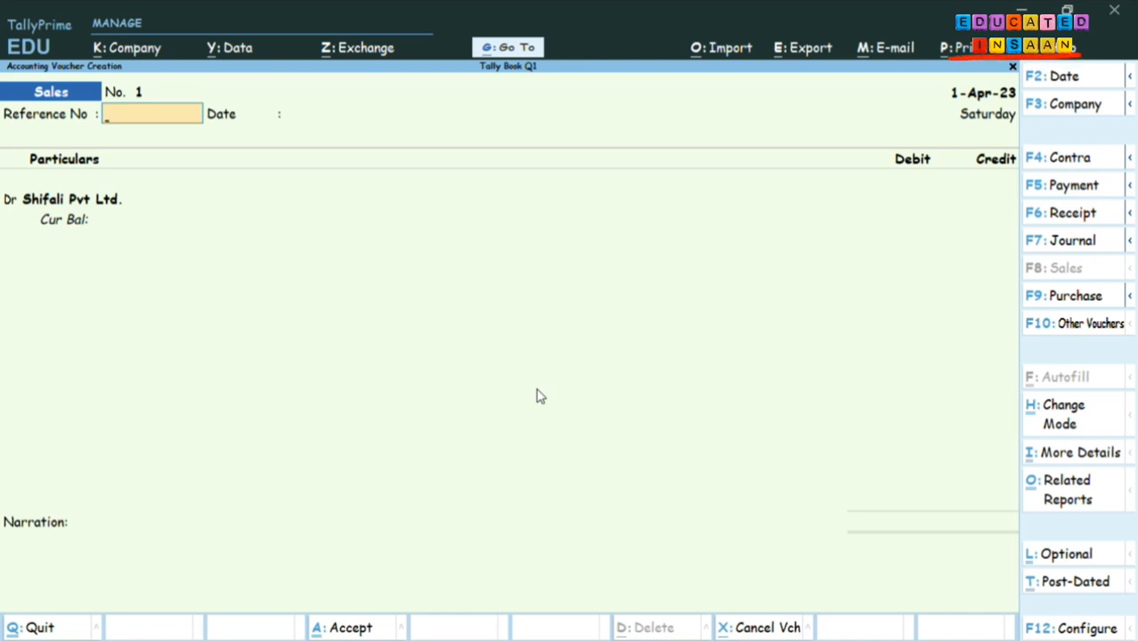
# Enter sale/01 as the sales voucher's reference number with the date 1-Apr-23.
pyautogui.write('sale/01')
pyautogui.press('Return')
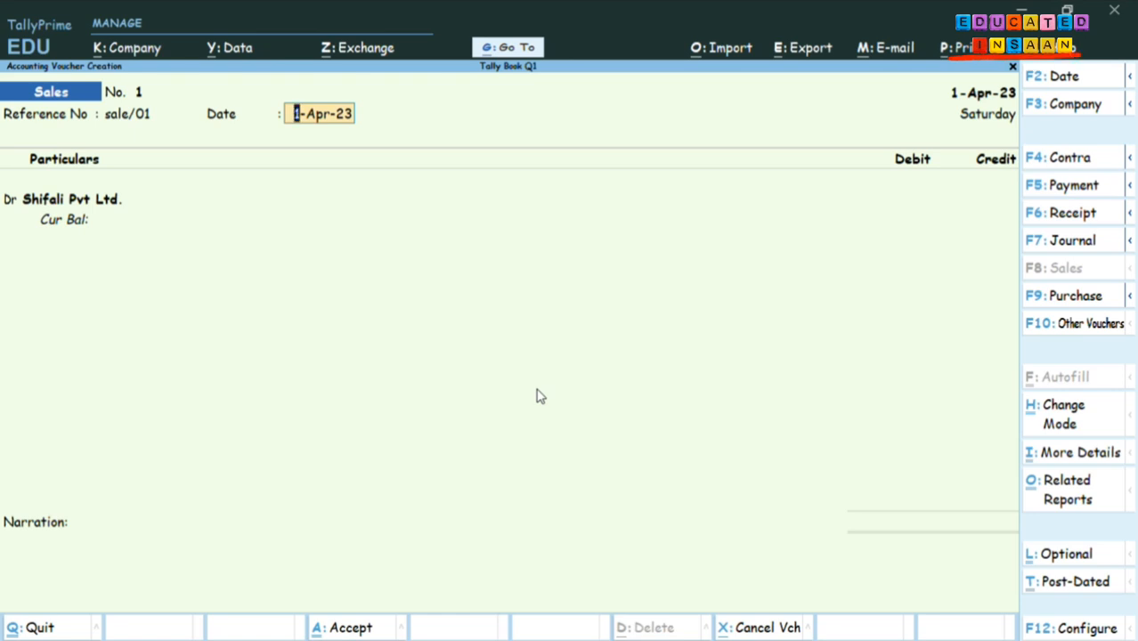
pyautogui.press('Return')
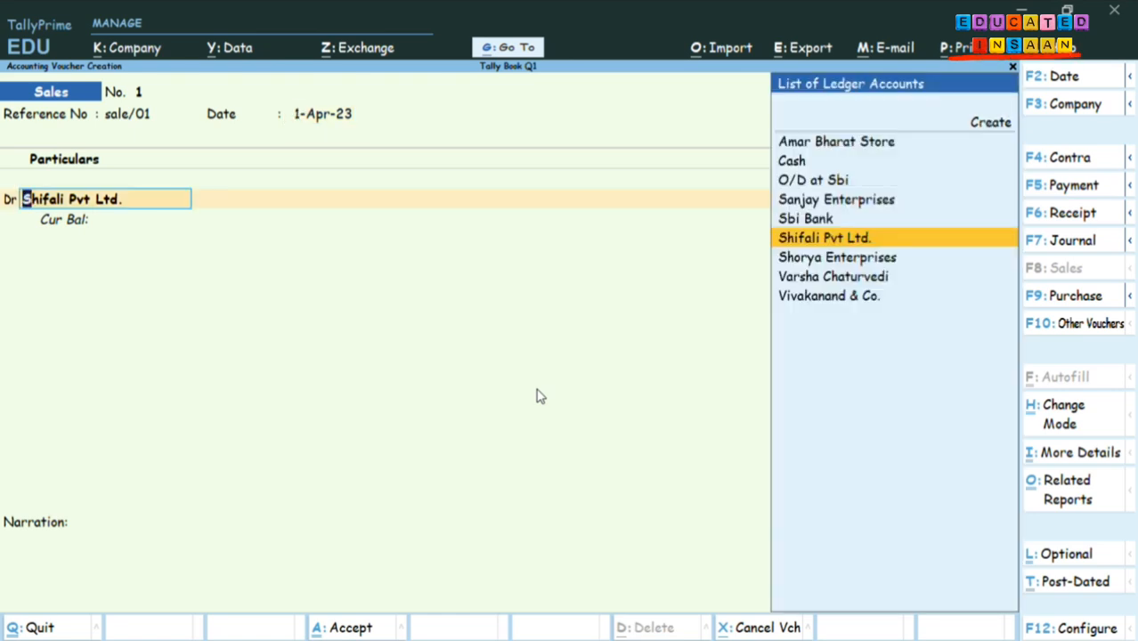
# Confirm Shifali Pvt Ltd. as the debited party, leaving the dispatch details blank and accepting the party details.
pyautogui.press('Return')
pyautogui.press('Return')
pyautogui.press('Return')
pyautogui.press('Return')
pyautogui.press('Return')
pyautogui.press('Return')
pyautogui.press('Return')
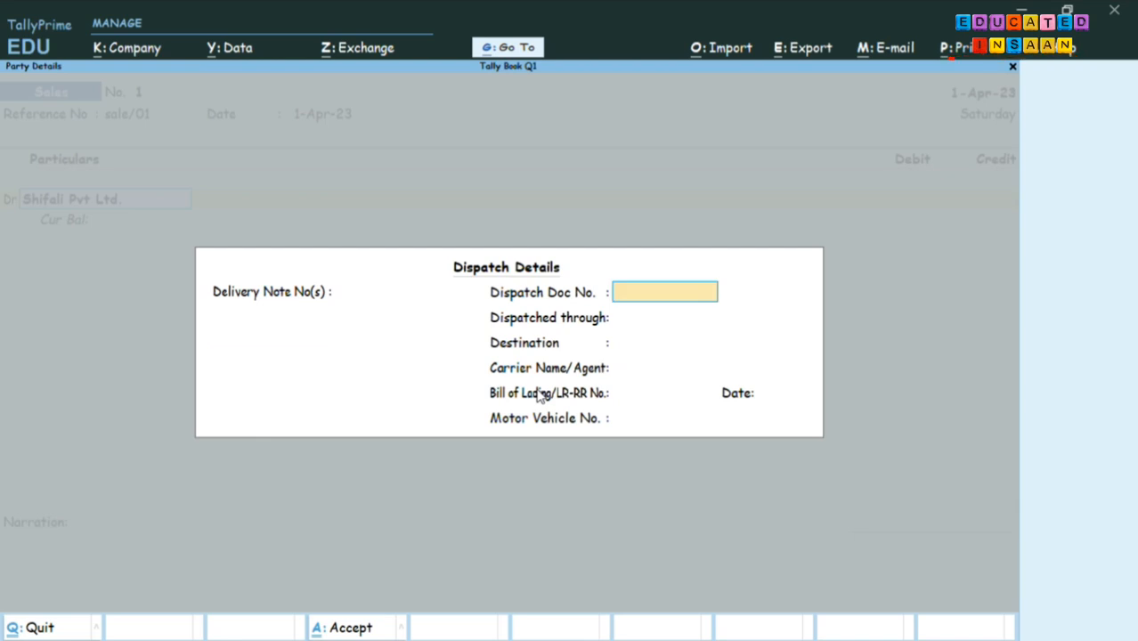
pyautogui.press('Return')
pyautogui.press('Return')
pyautogui.press('Return')
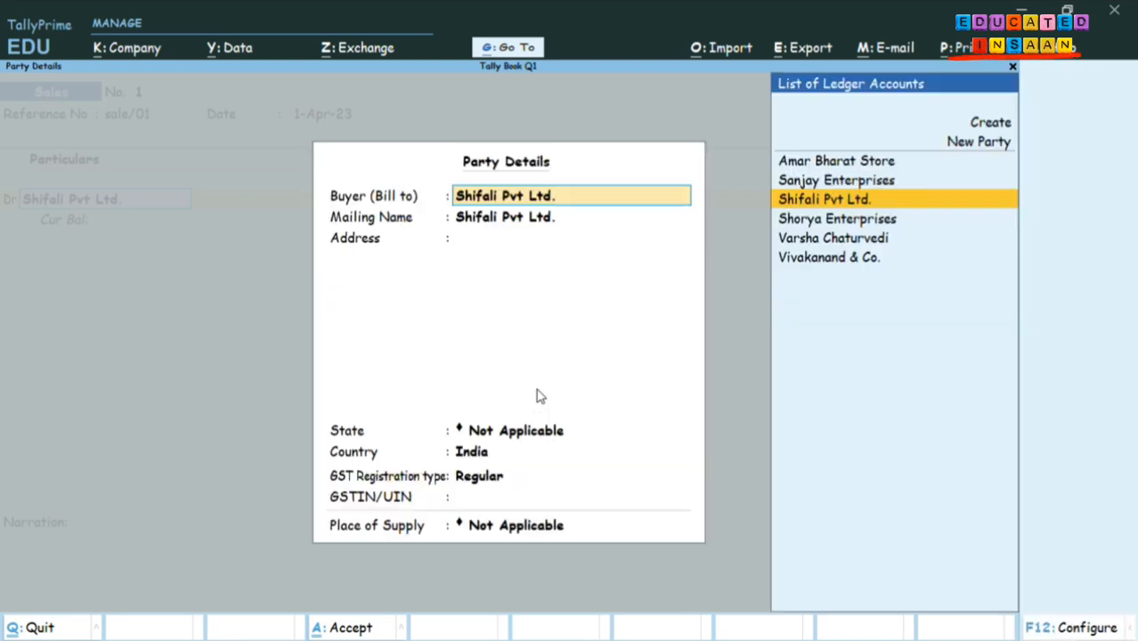
pyautogui.press('Return')
pyautogui.press('Return')
pyautogui.press('Return')
pyautogui.press('Return')
pyautogui.press('Return')
pyautogui.press('Return')
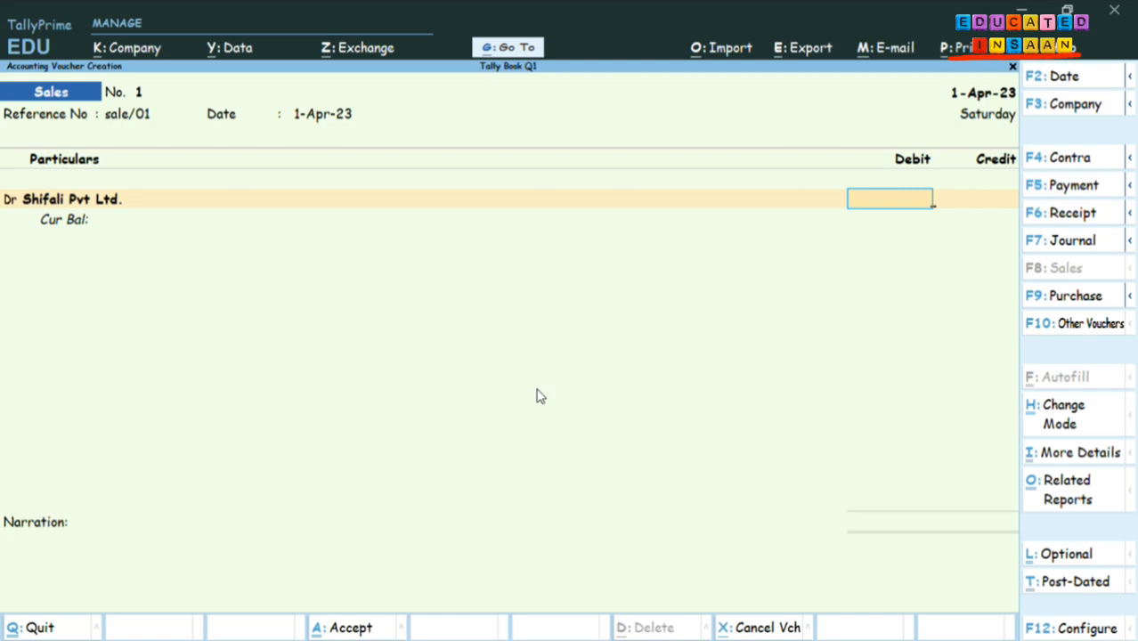
# Debit Shifali Pvt Ltd. with 12,000 and allocate it to New Ref 1 with 30 days' credit.
pyautogui.write('12000')
pyautogui.press('Return')
pyautogui.press('Return')
pyautogui.press('Return')
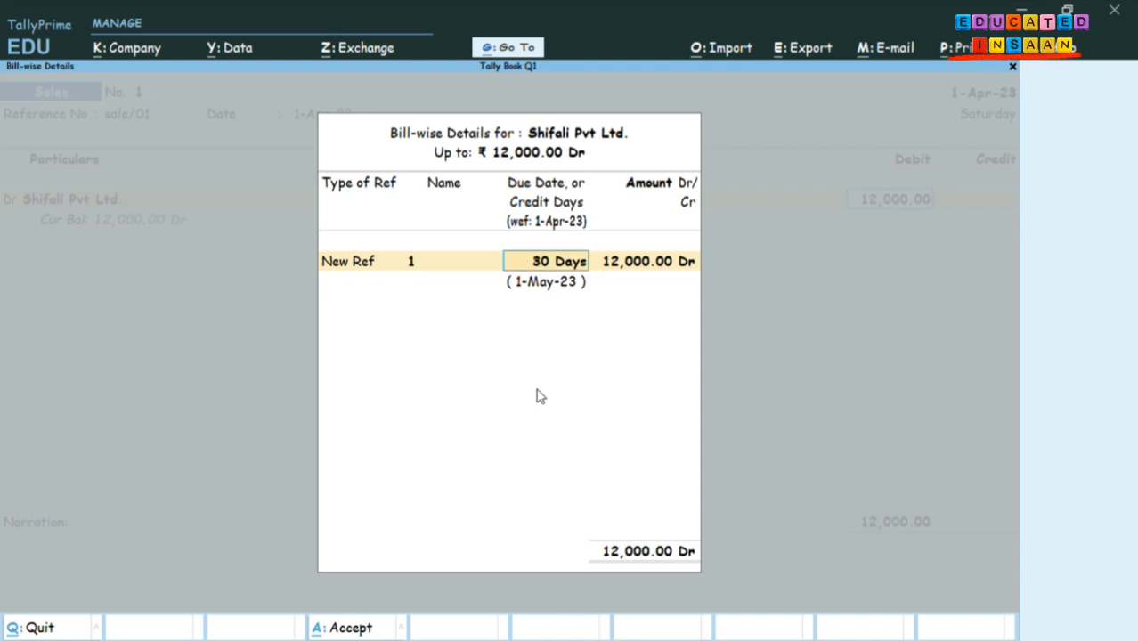
pyautogui.press('Return')
pyautogui.press('Return')
# Create a ledger named Sales under the Sales Accounts group for the voucher's credit line.
pyautogui.hotkey('alt', 'c')
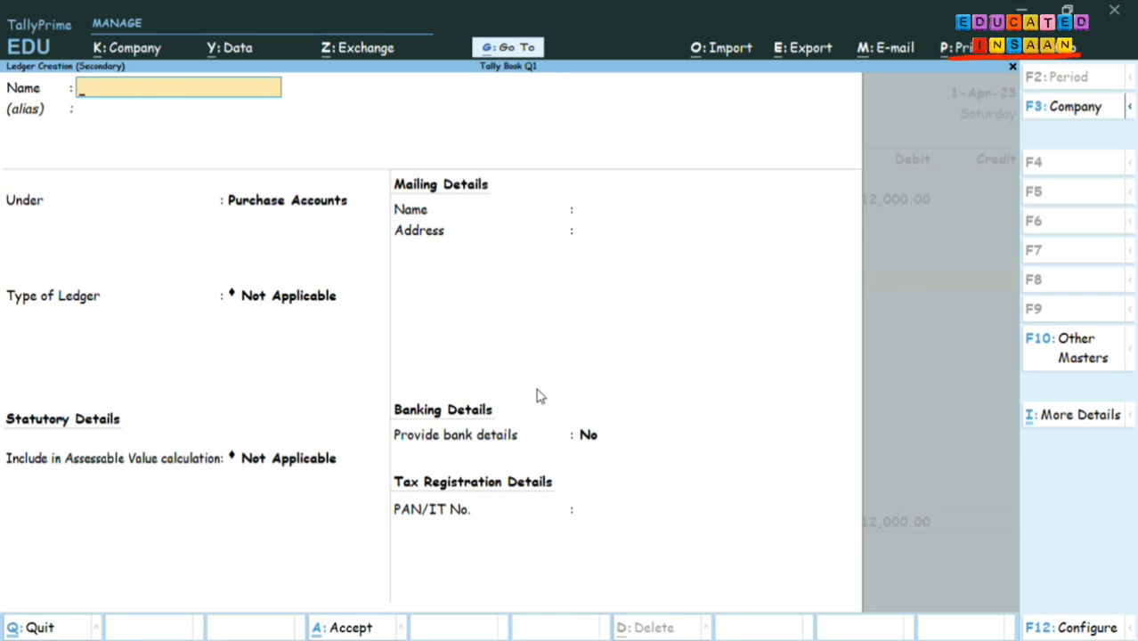
pyautogui.write('Sales')
pyautogui.press('Return')
pyautogui.press('Return')
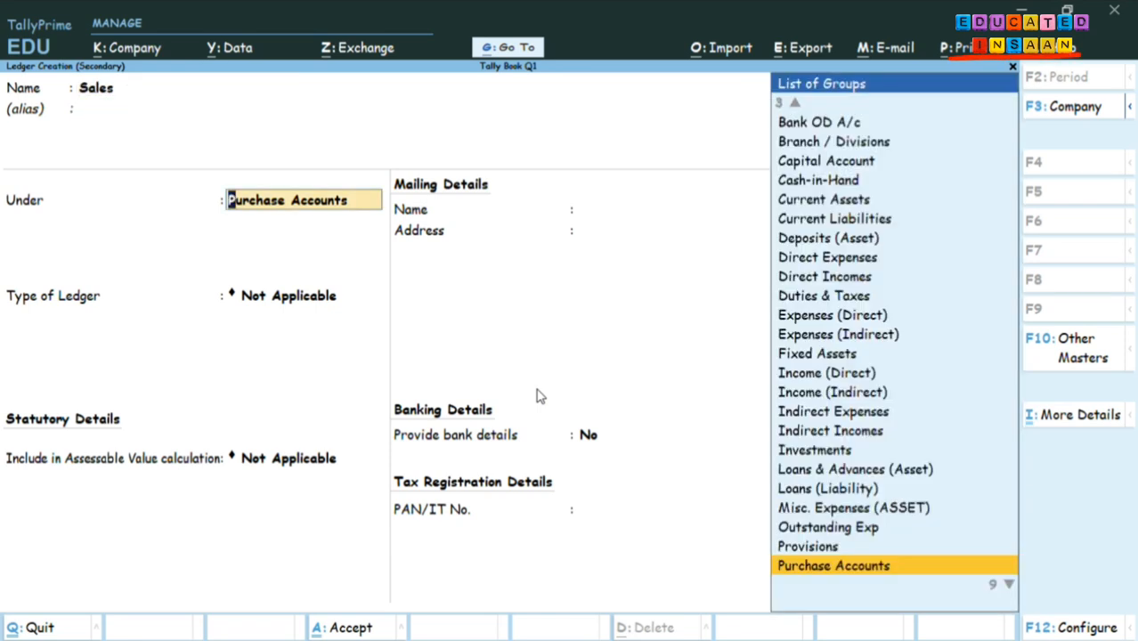
pyautogui.write('Sa')
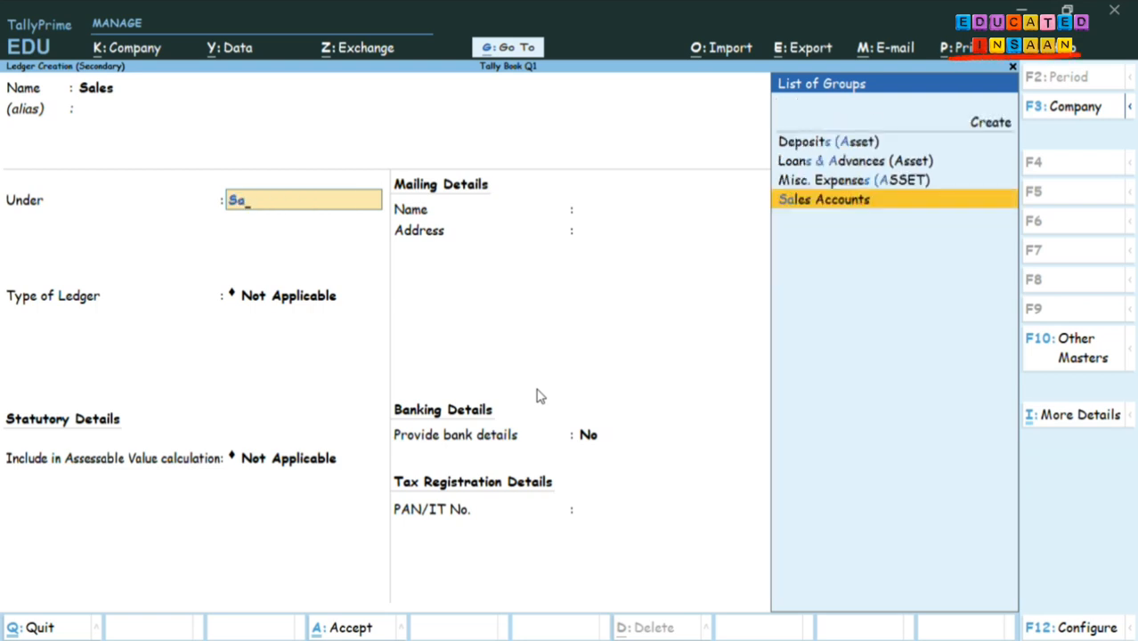
pyautogui.press('Return')
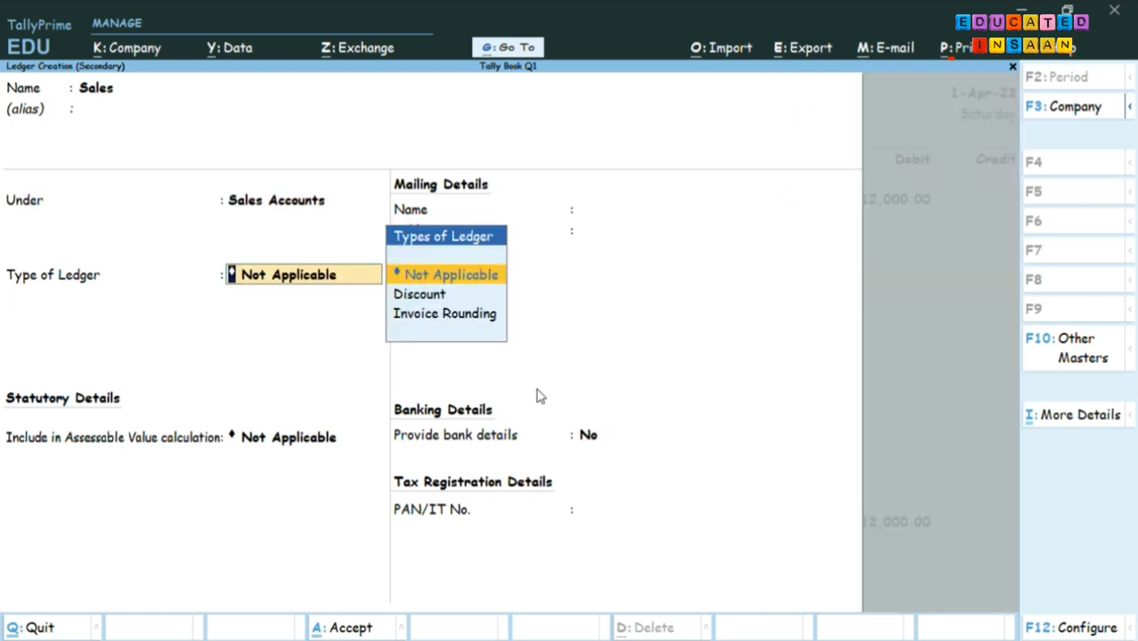
pyautogui.hotkey('ctrl', 'a')
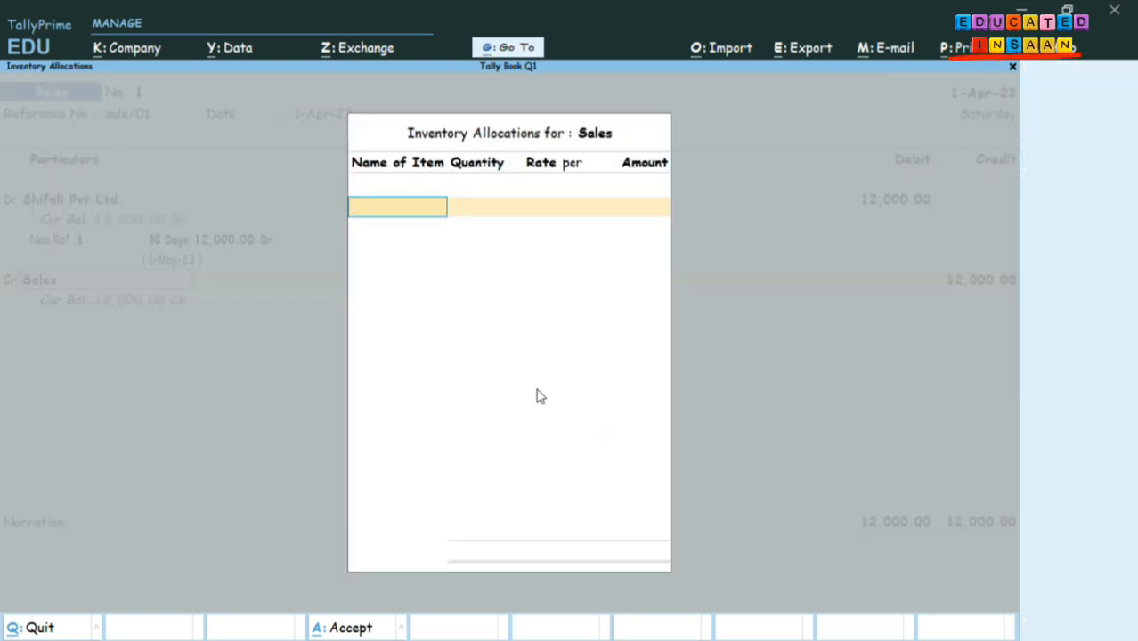
# Skip the inventory allocations, credit Sales with 12,000 and save the sales voucher without a narration.
pyautogui.press('Return')
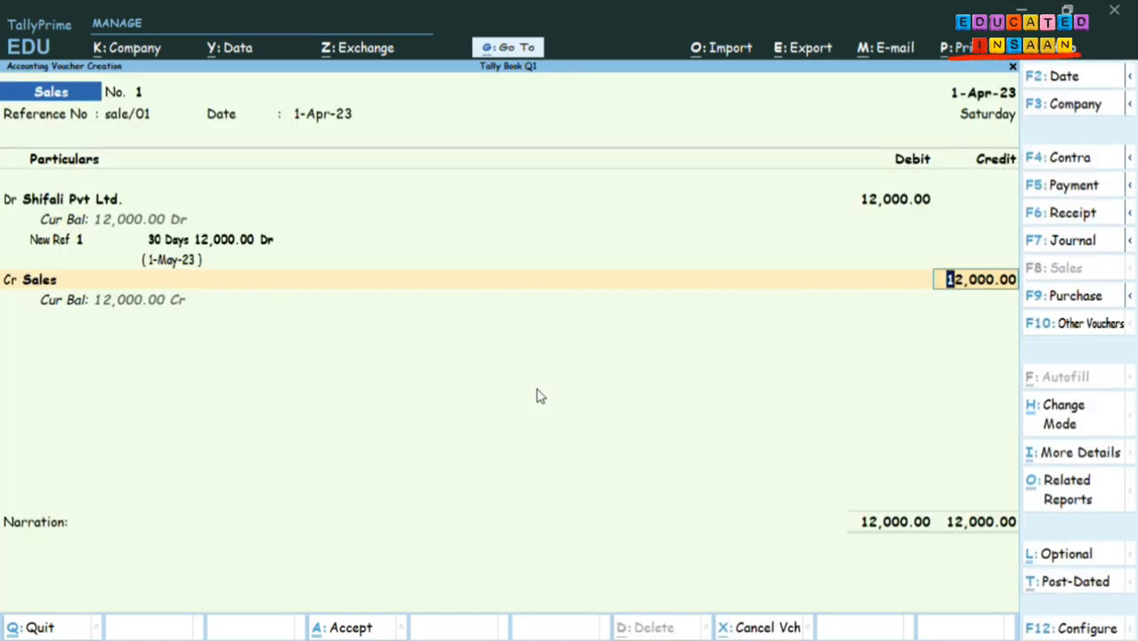
pyautogui.press('Return')
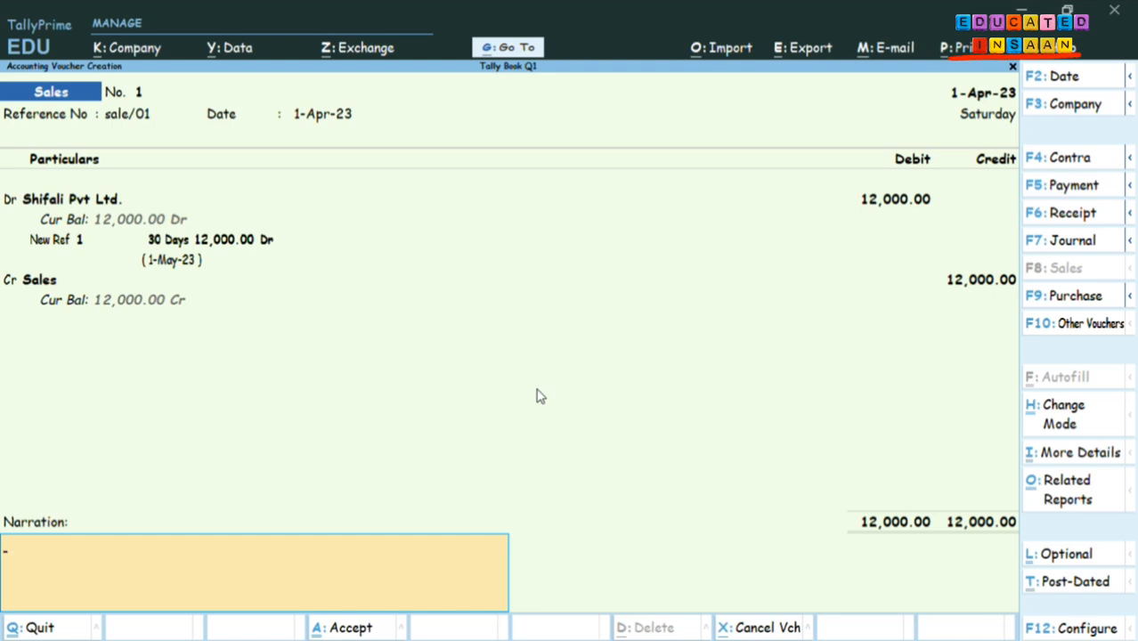
pyautogui.press('Return')
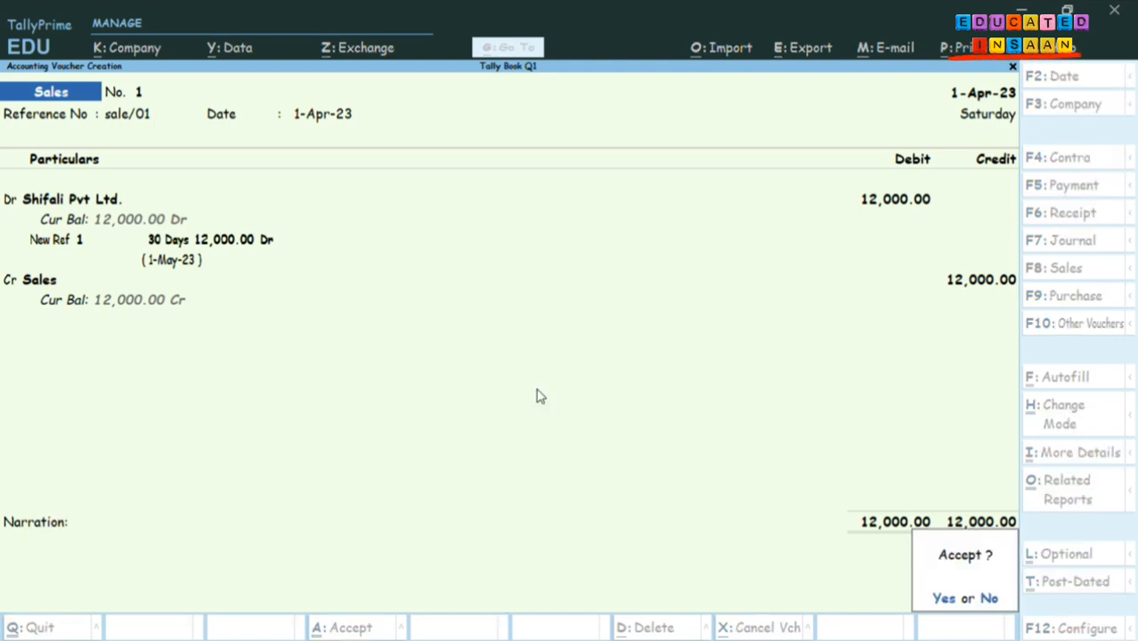
pyautogui.press('Return')
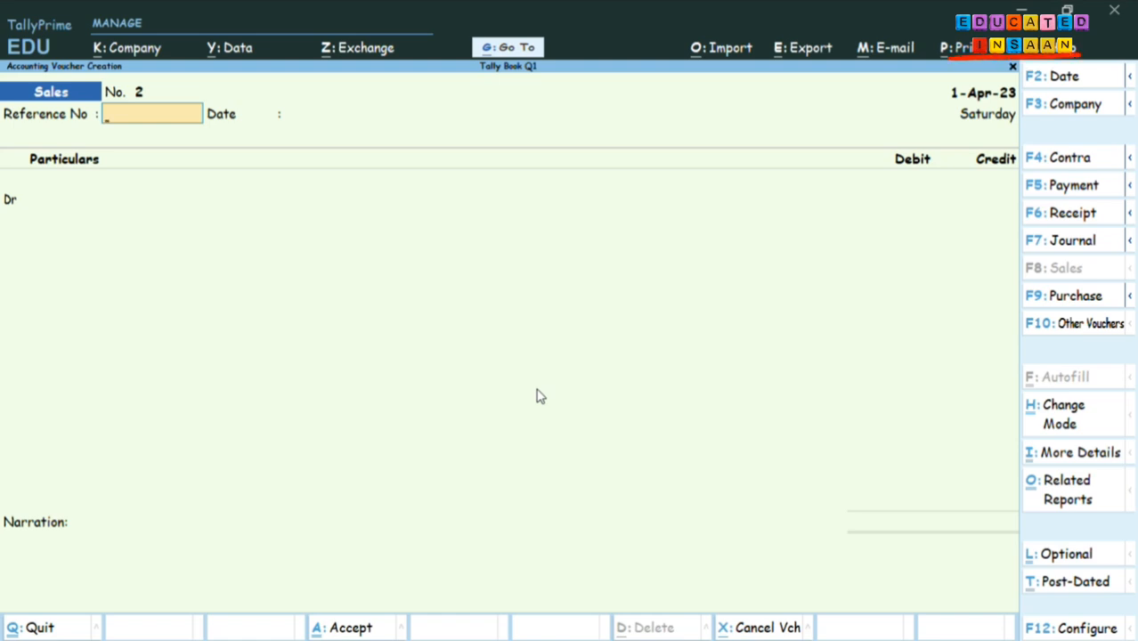
# Enter sale/02 as the second sales voucher's reference number with the date 1-Apr-23.
pyautogui.write('sale/02')
pyautogui.press('Return')
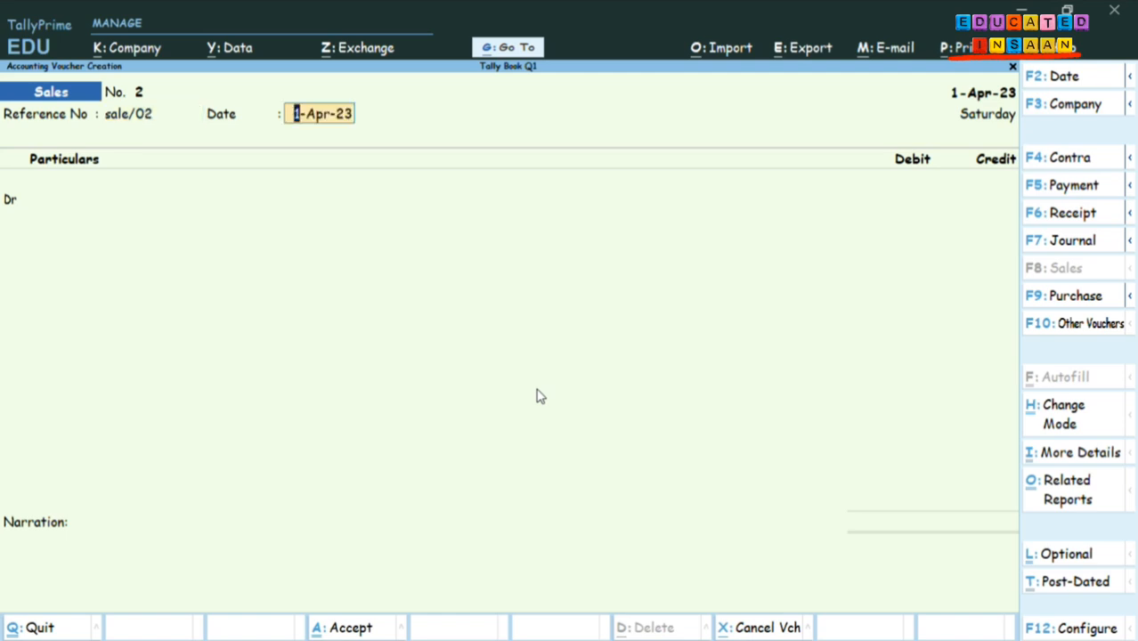
pyautogui.press('Return')
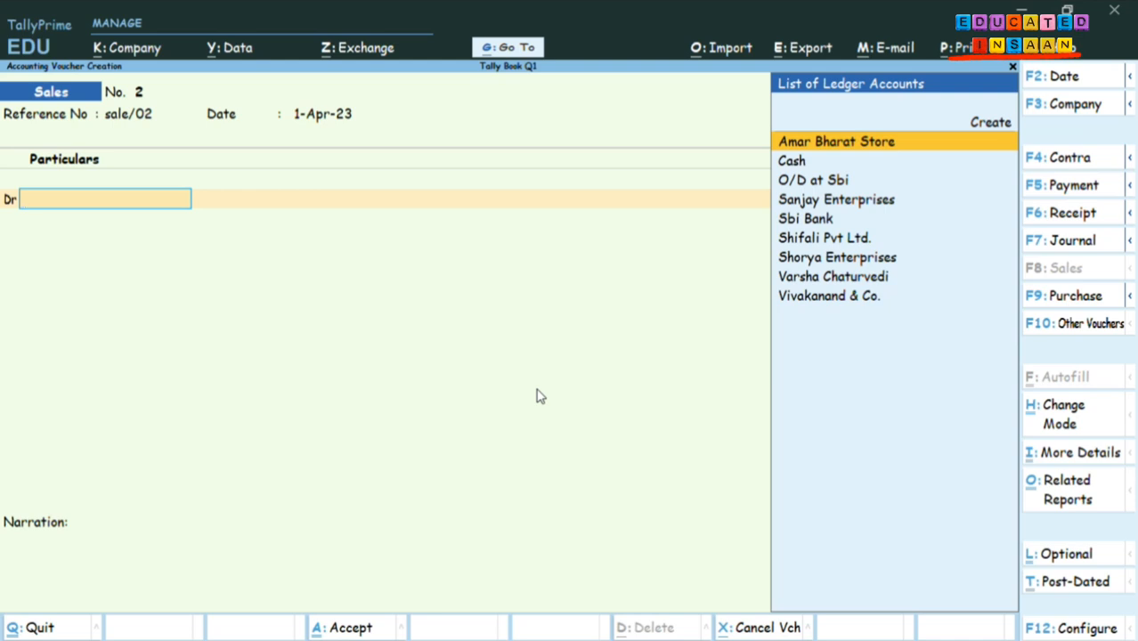
# Choose Shifali Pvt Ltd. as the second sales voucher's debit party and accept its dispatch and party details without additions.
pyautogui.press('Down')
pyautogui.press('Down')
pyautogui.press('Down')
pyautogui.press('Down')
pyautogui.press('Down')
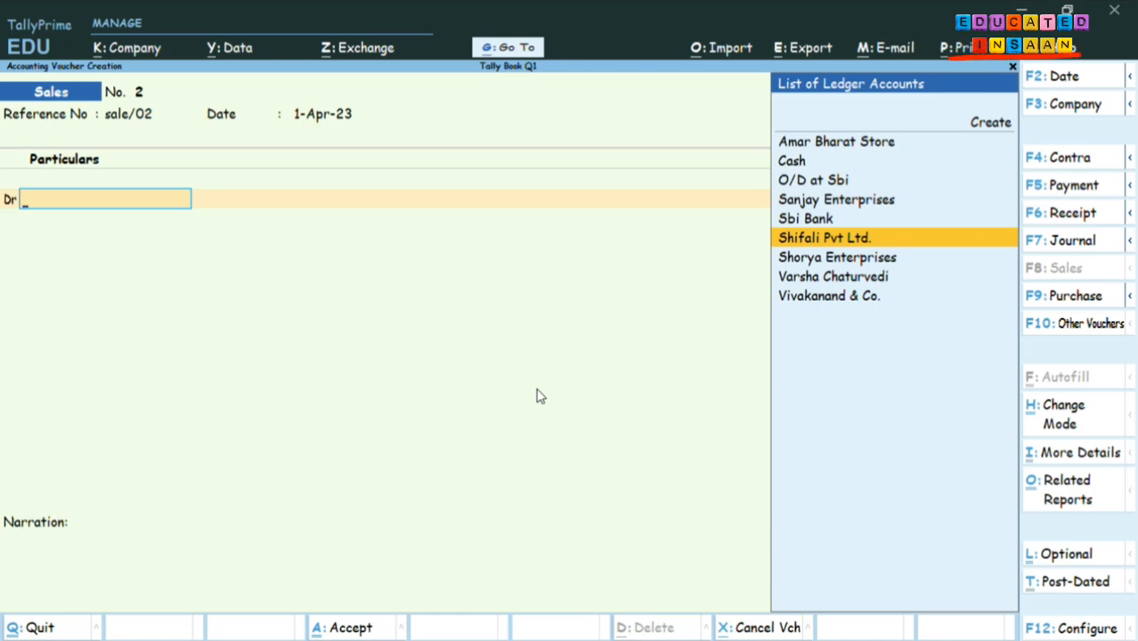
pyautogui.press('Return')
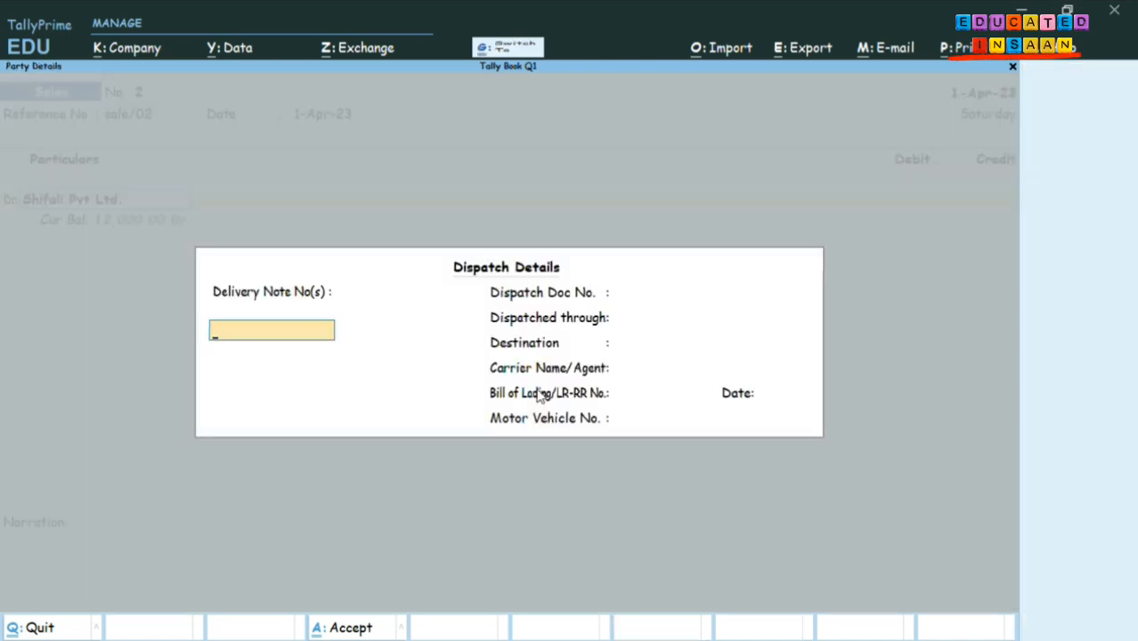
pyautogui.hotkey('ctrl', 'a')
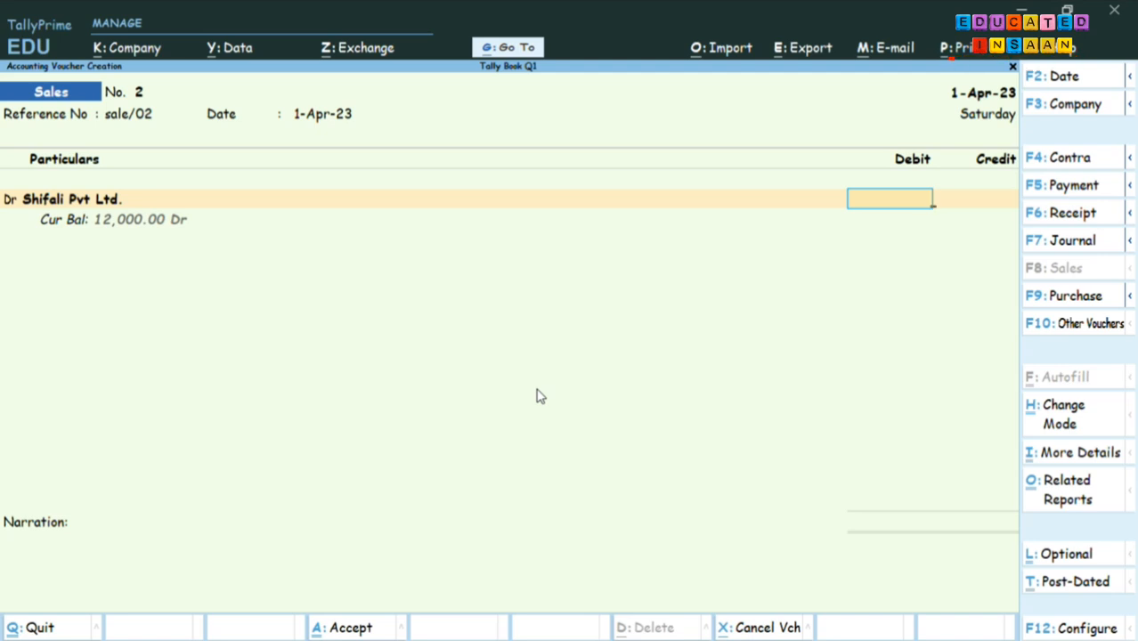
# Debit Shifali Pvt Ltd. with 18,000 and allocate it to New Ref 2 with 30 days' credit.
pyautogui.write('1800')
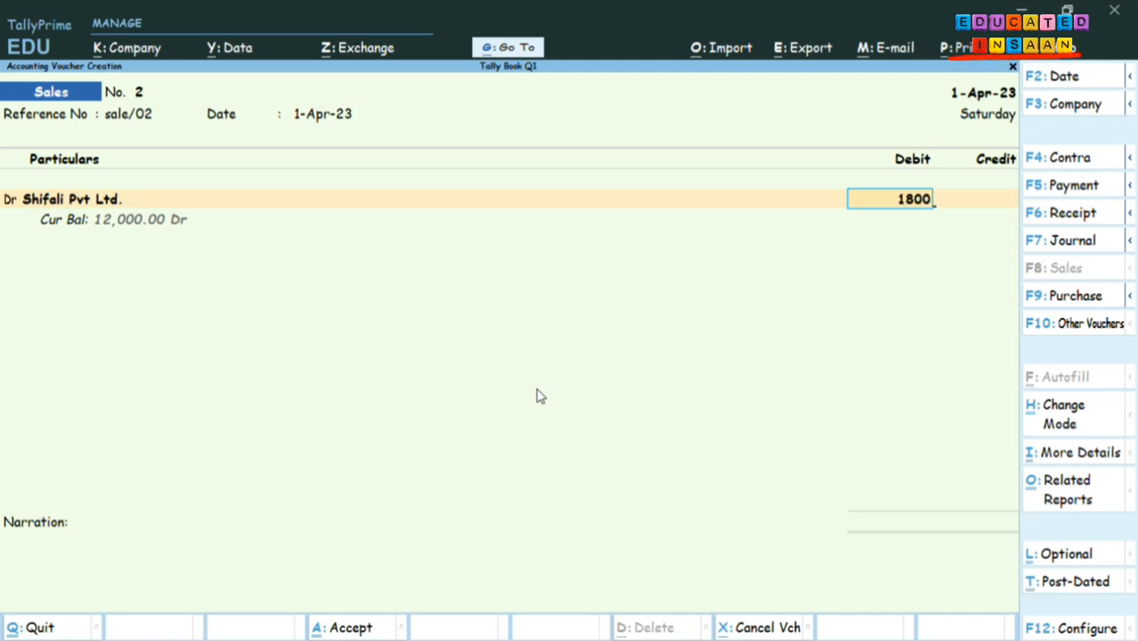
pyautogui.write('0')
pyautogui.press('Return')
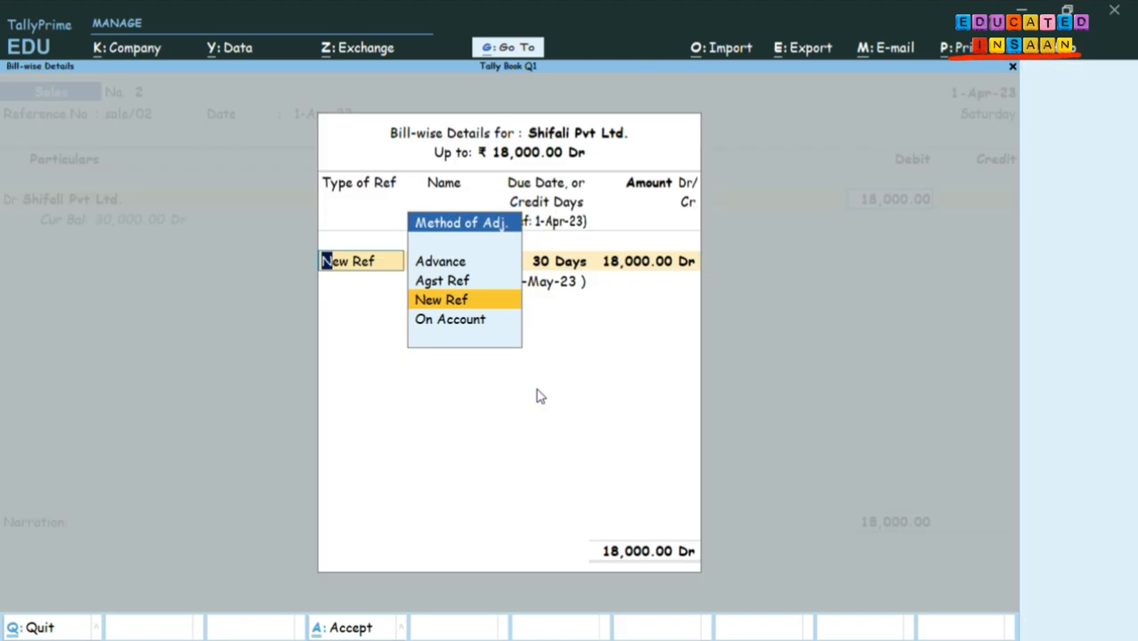
pyautogui.press('Return')
pyautogui.press('Return')
pyautogui.press('Return')
pyautogui.press('Return')
pyautogui.press('Return')
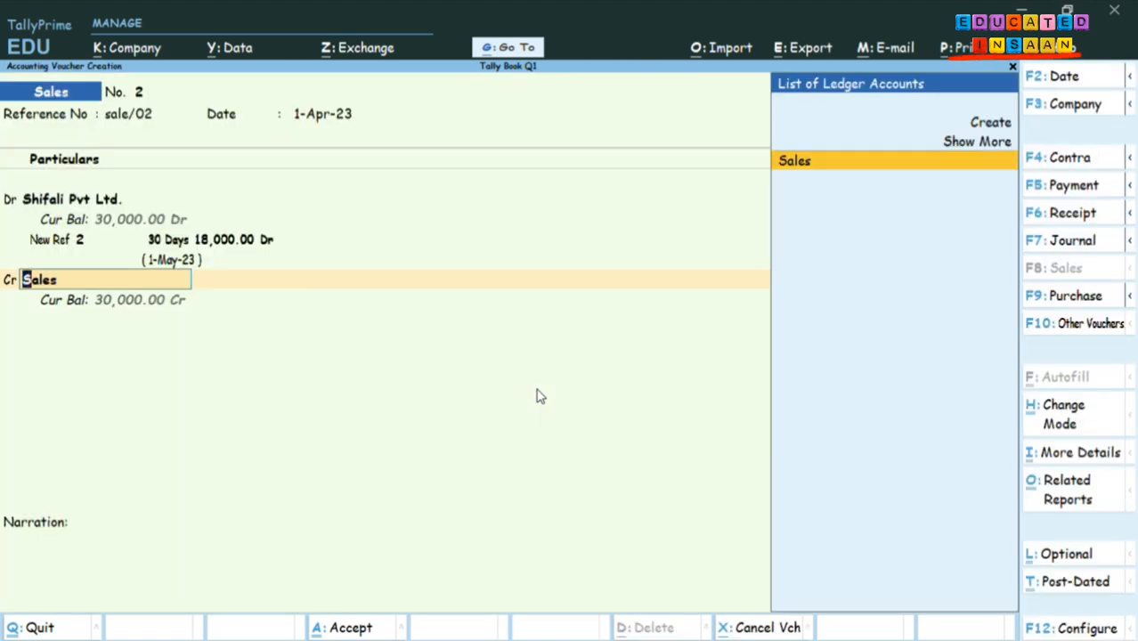
# Credit Sales with 18,000 and save the second sales voucher without a narration.
pyautogui.press('Return')
pyautogui.press('Return')
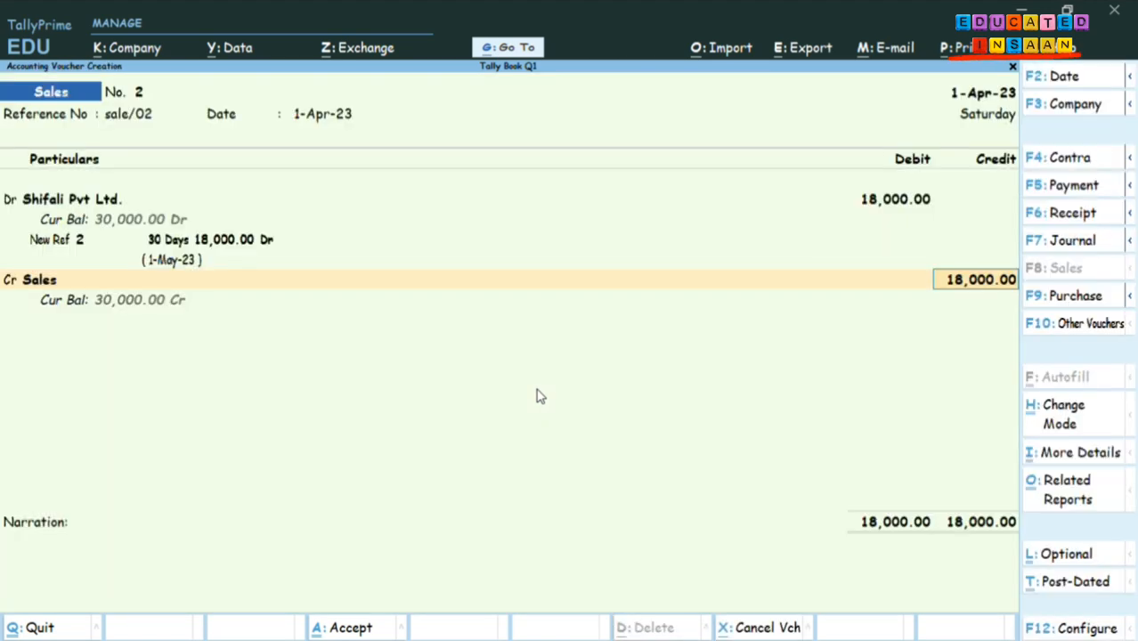
pyautogui.press('Return')
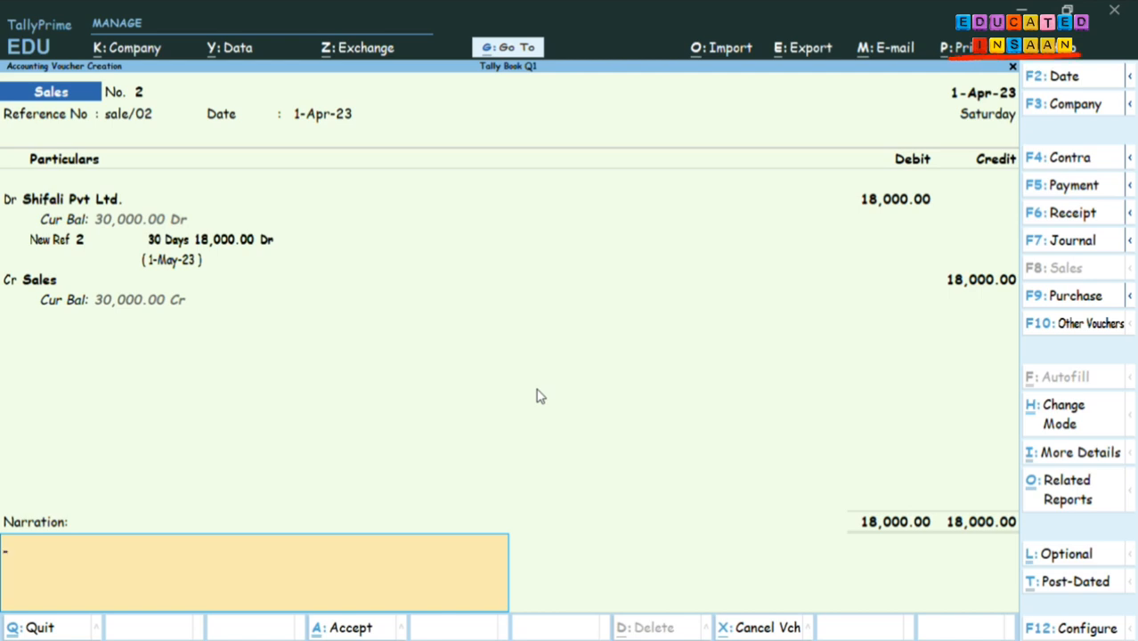
pyautogui.press('Return')
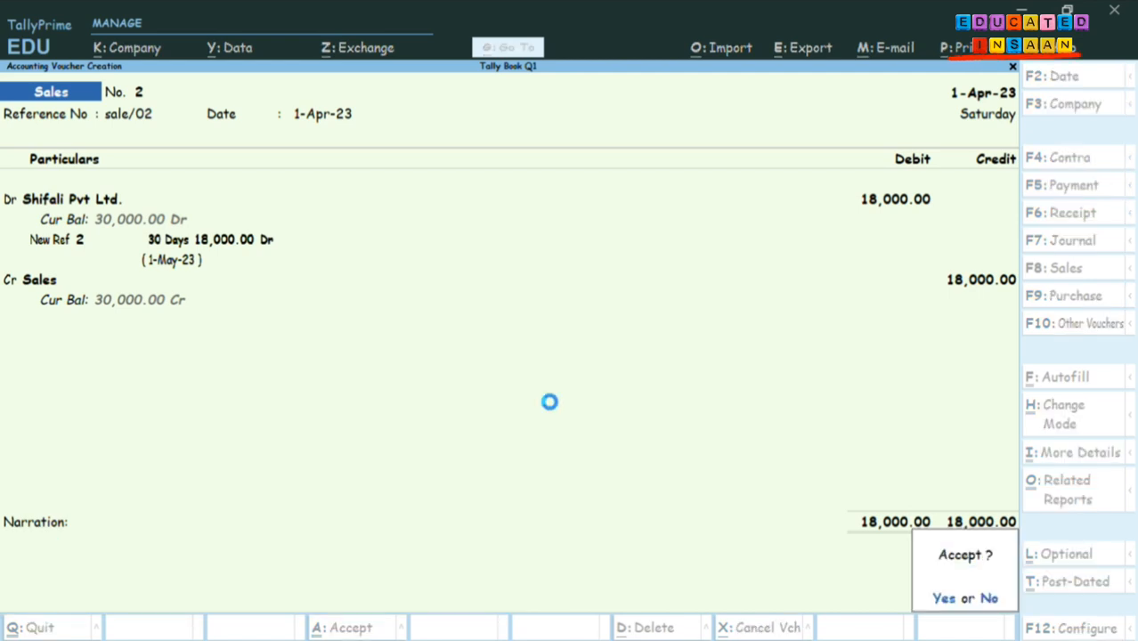
pyautogui.press('Return')
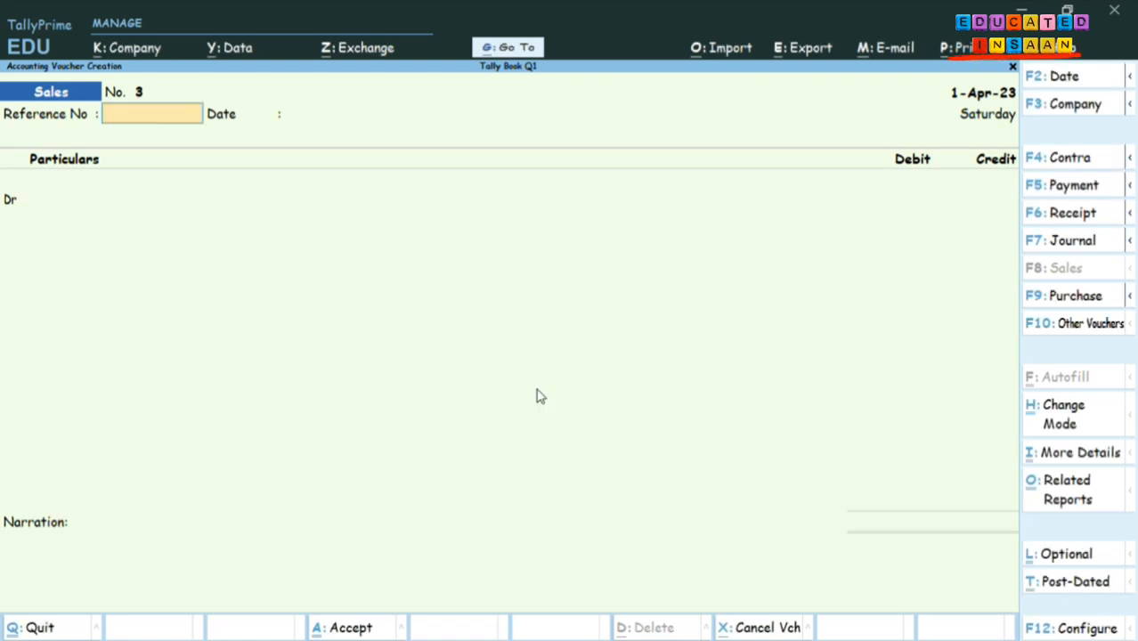
# Enter sales/03 as the third sales voucher's reference number with the date 1-Apr-23.
pyautogui.write('sales/03 am')
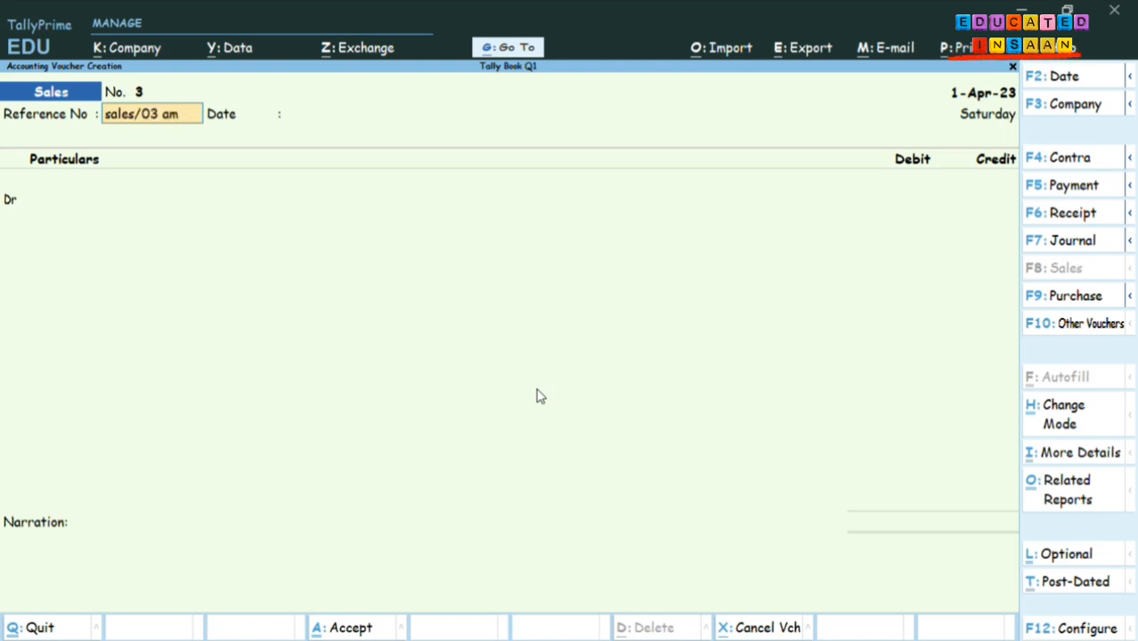
pyautogui.write('ar Bara')
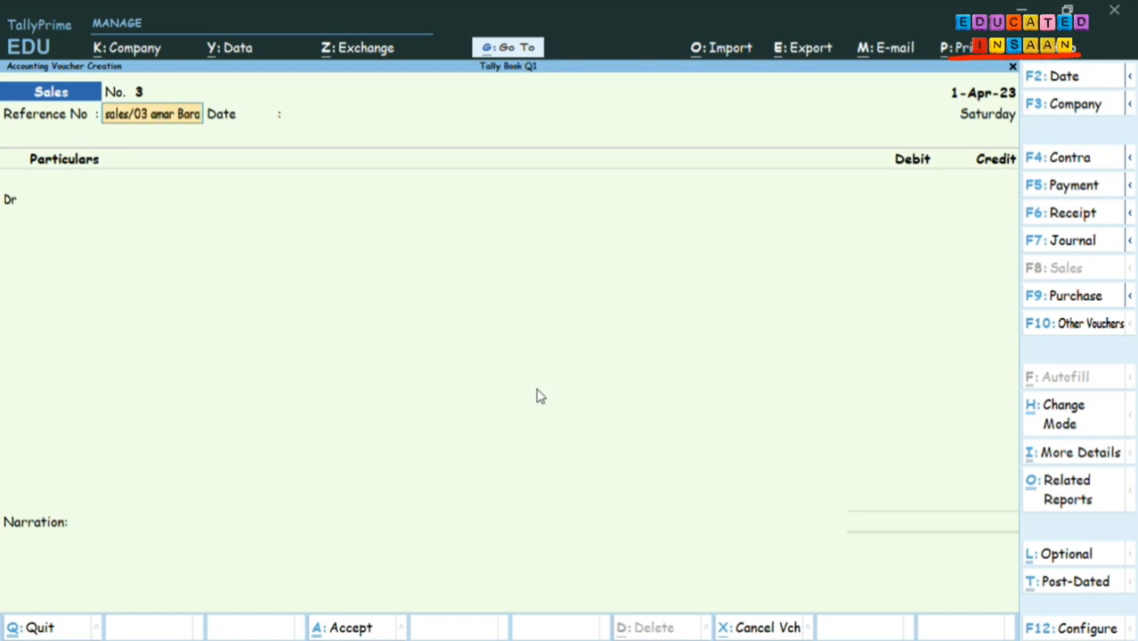
pyautogui.press('BackSpace')
pyautogui.press('BackSpace')
pyautogui.press('BackSpace')
pyautogui.press('BackSpace')
pyautogui.press('BackSpace')
pyautogui.press('BackSpace')
pyautogui.press('BackSpace')
pyautogui.press('BackSpace')
pyautogui.press('BackSpace')
pyautogui.press('BackSpace')
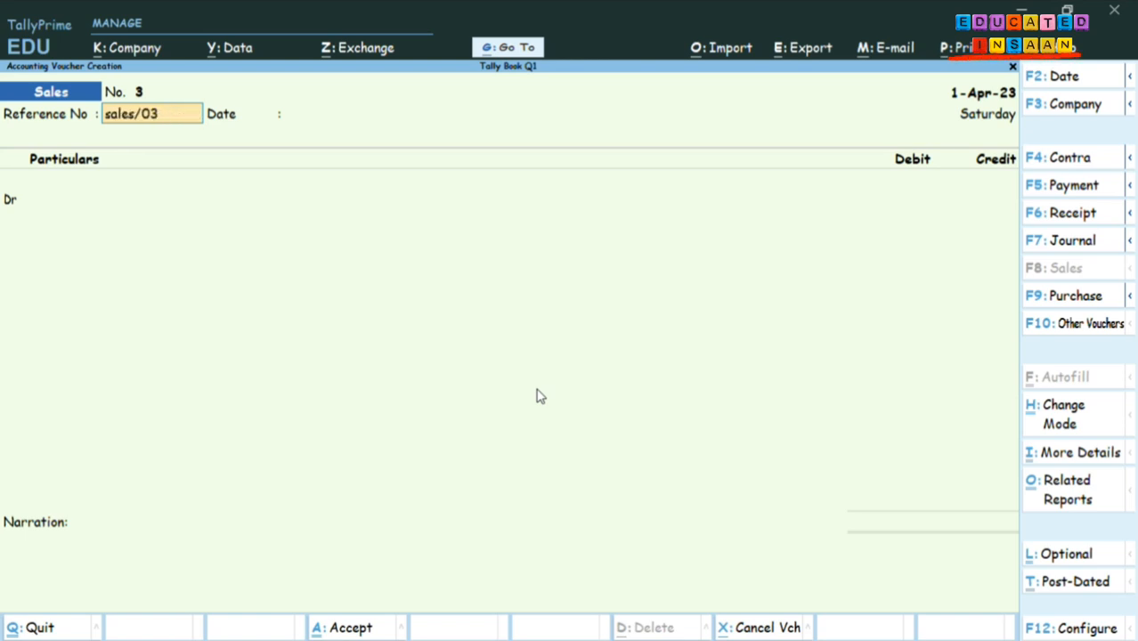
pyautogui.press('Return')
pyautogui.press('Return')
# Choose Amar Bharat Store as the third sales voucher's debit party, leaving dispatch details blank and accepting the party details.
pyautogui.write('A')
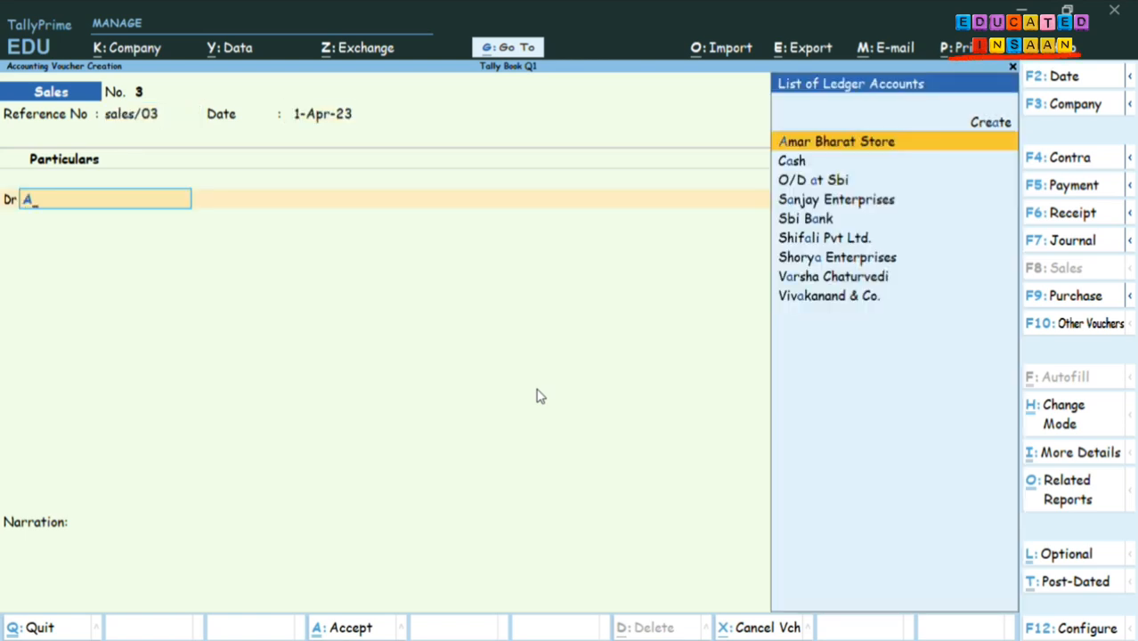
pyautogui.press('Return')
pyautogui.press('Return')
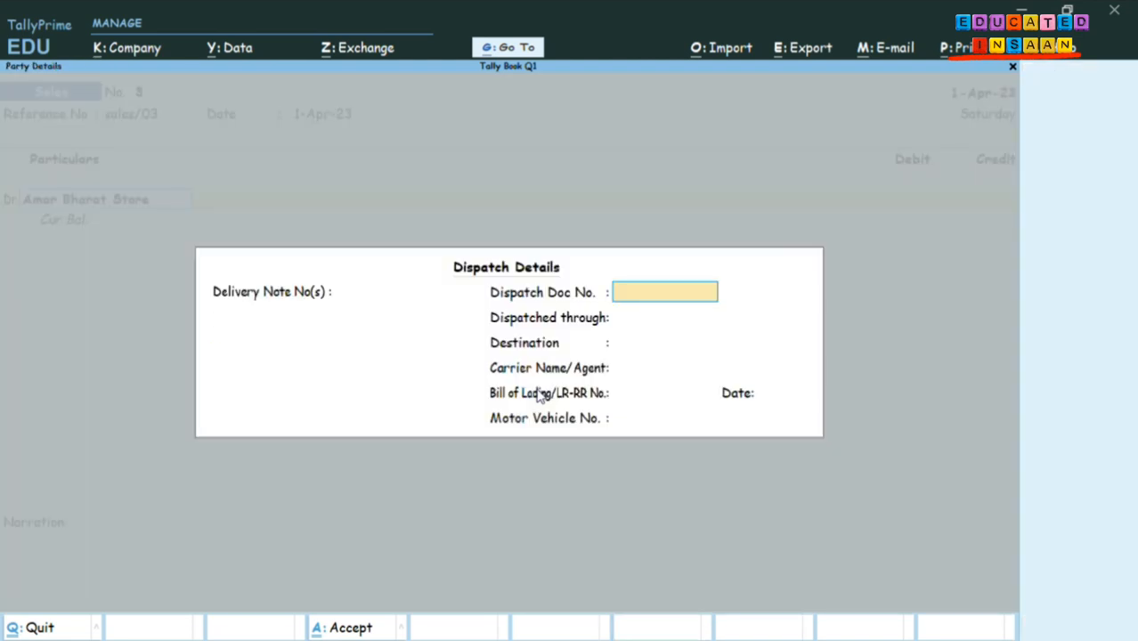
pyautogui.press('Return')
pyautogui.press('ctrl')
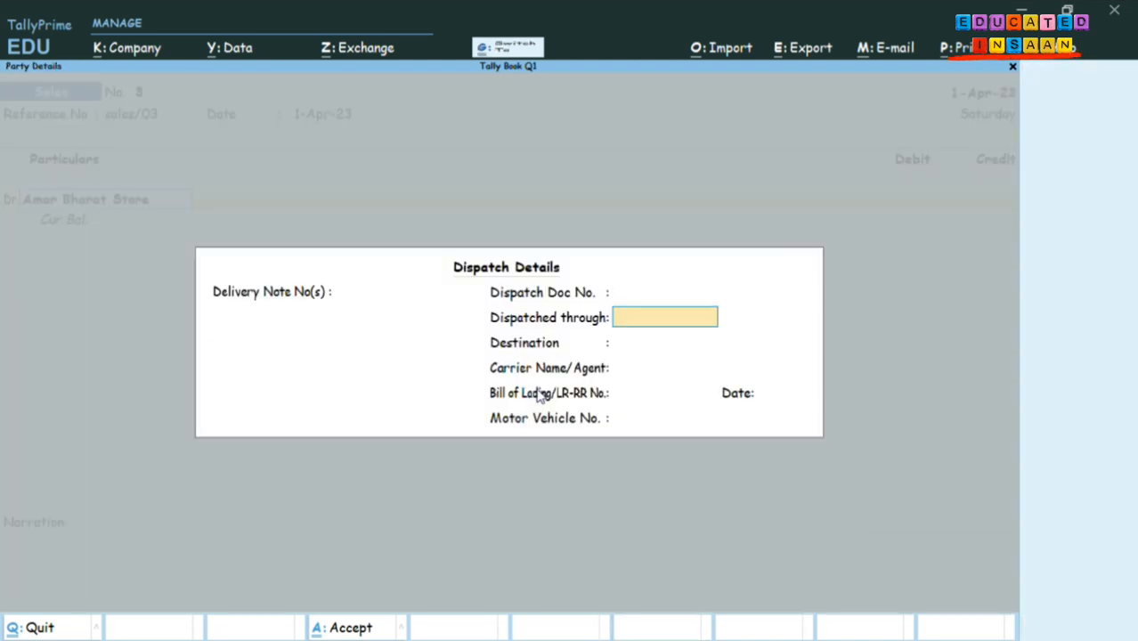
pyautogui.hotkey('ctrl', 'a')
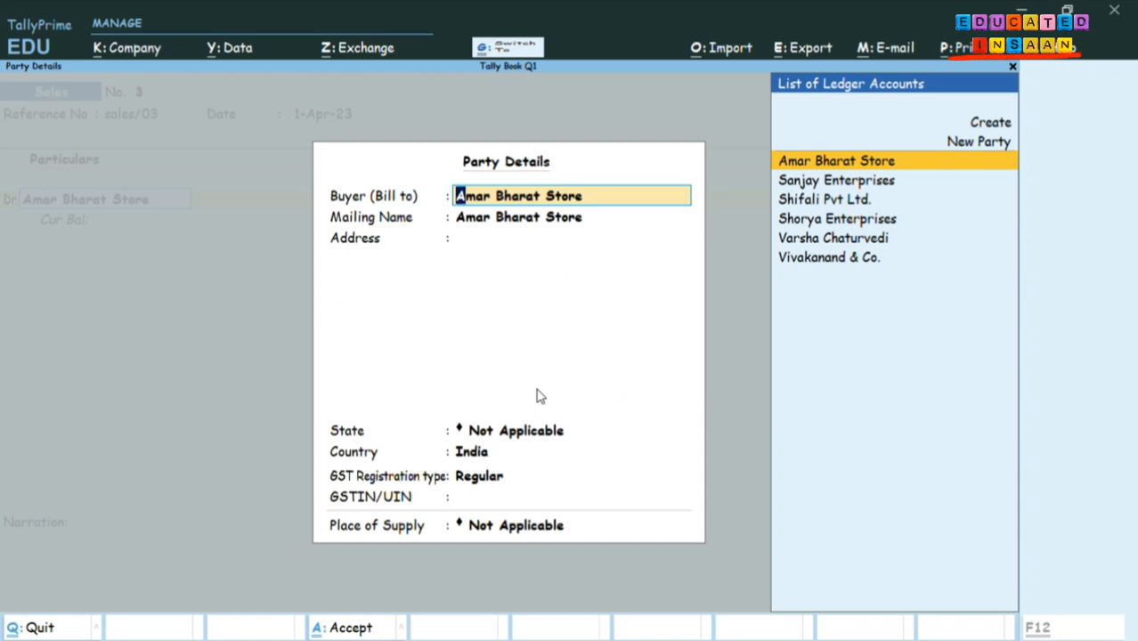
pyautogui.hotkey('ctrl', 'a')
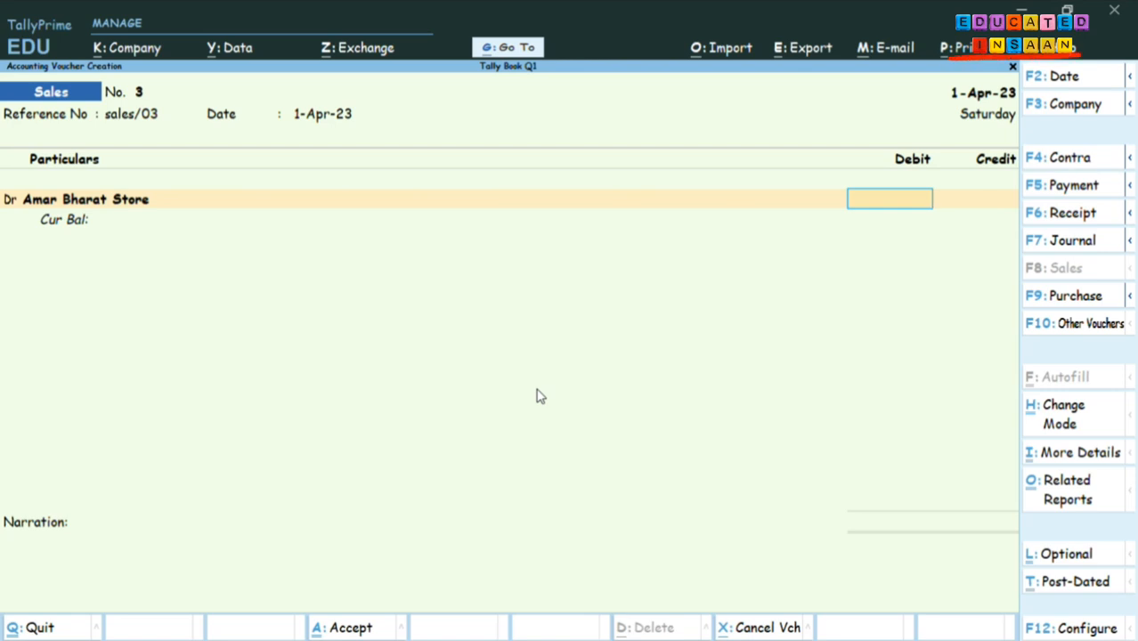
# Debit Amar Bharat Store with 13,000 and allocate it to New Ref 3 with 30 days' credit.
pyautogui.write('1')
pyautogui.write('3000')
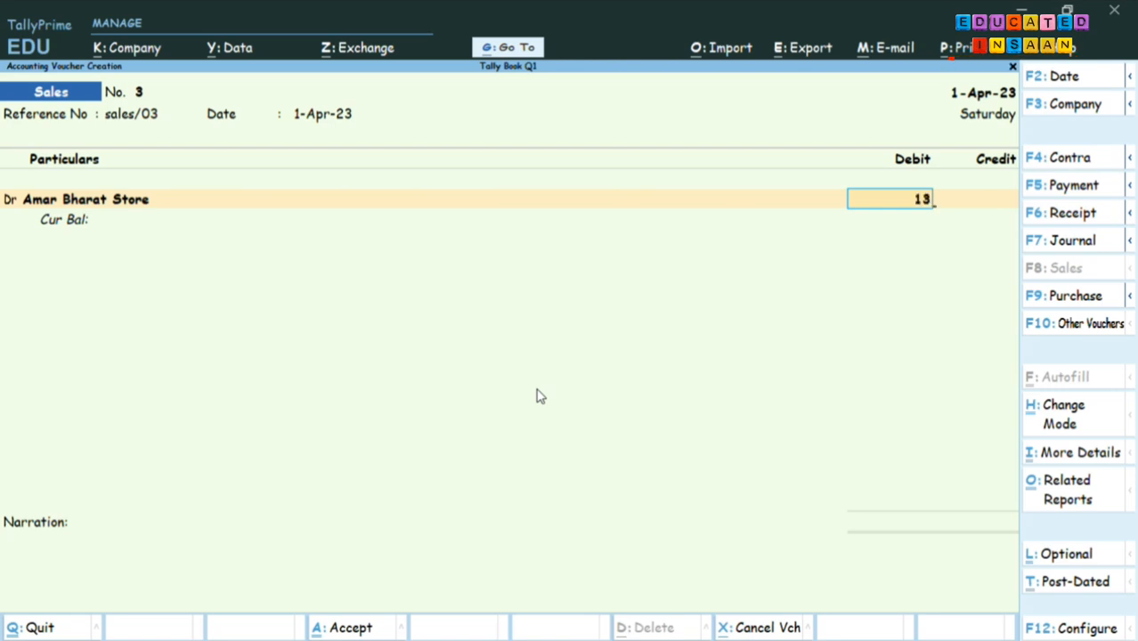
pyautogui.press('Return')
pyautogui.press('Return')
pyautogui.press('Return')
pyautogui.press('Return')
pyautogui.press('Return')
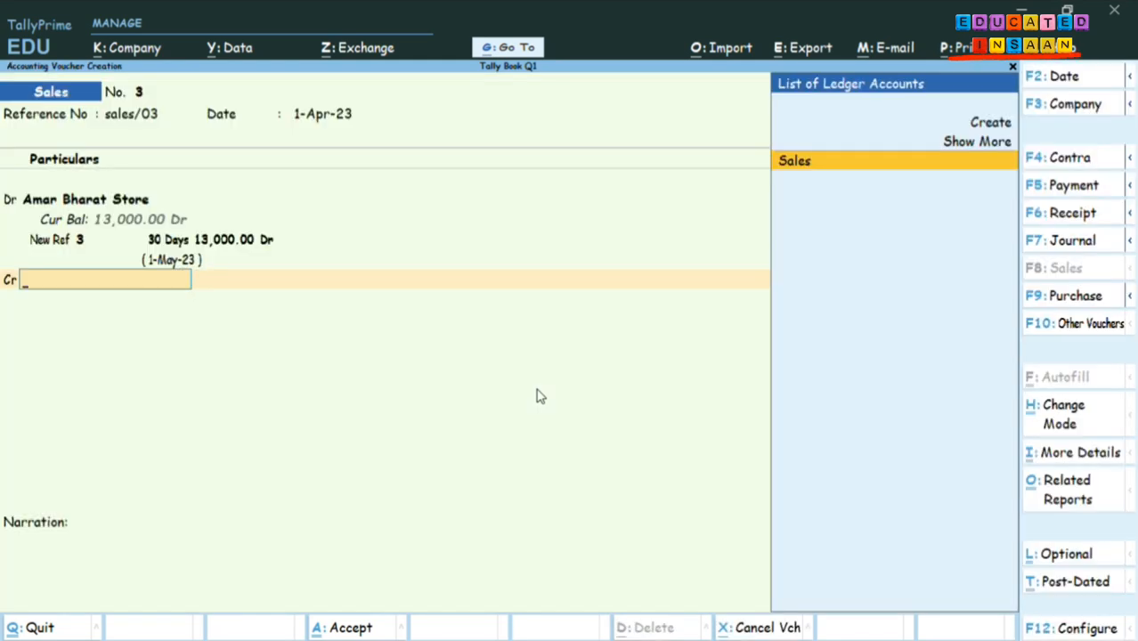
# Credit Sales with 13,000 and save the third sales voucher without a narration.
pyautogui.press('Return')
pyautogui.press('Return')
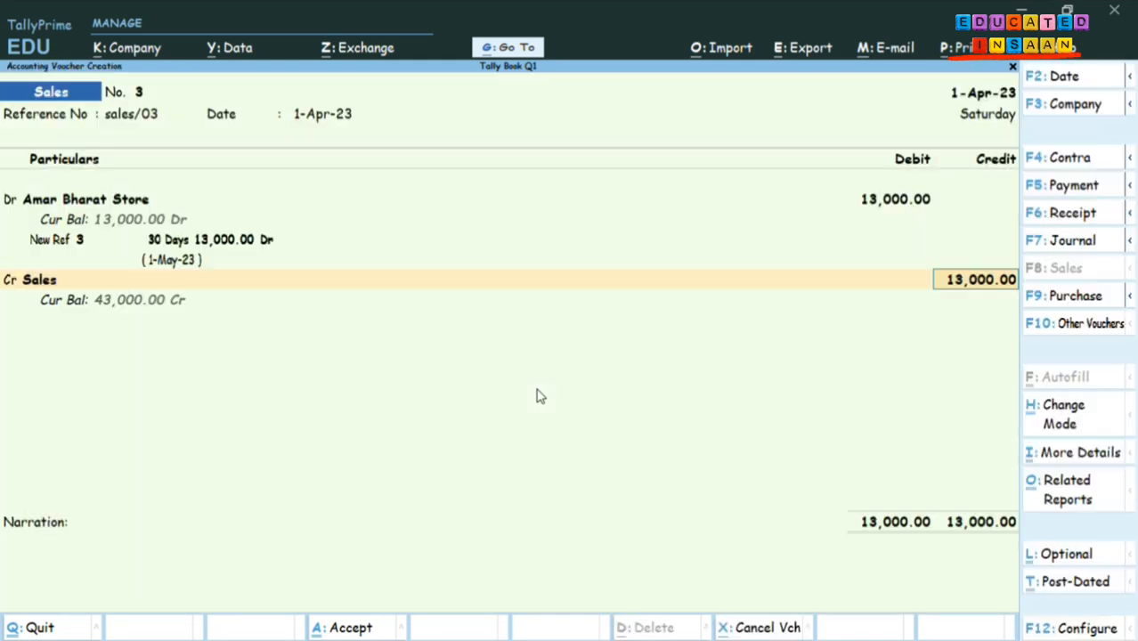
pyautogui.press('Return')
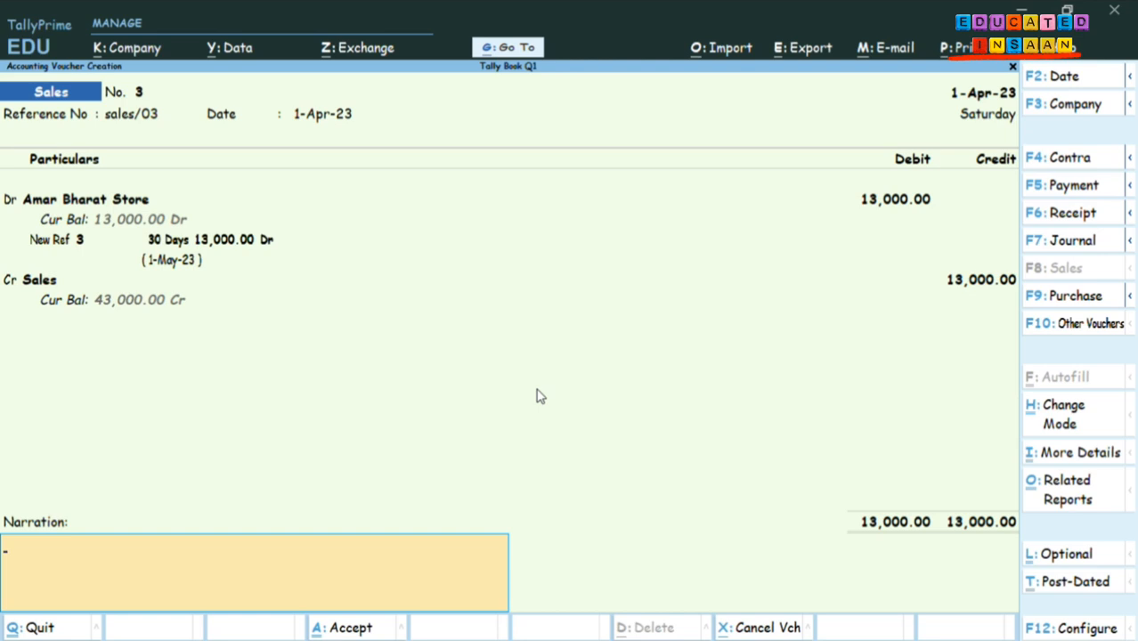
pyautogui.press('Return')
pyautogui.press('Return')
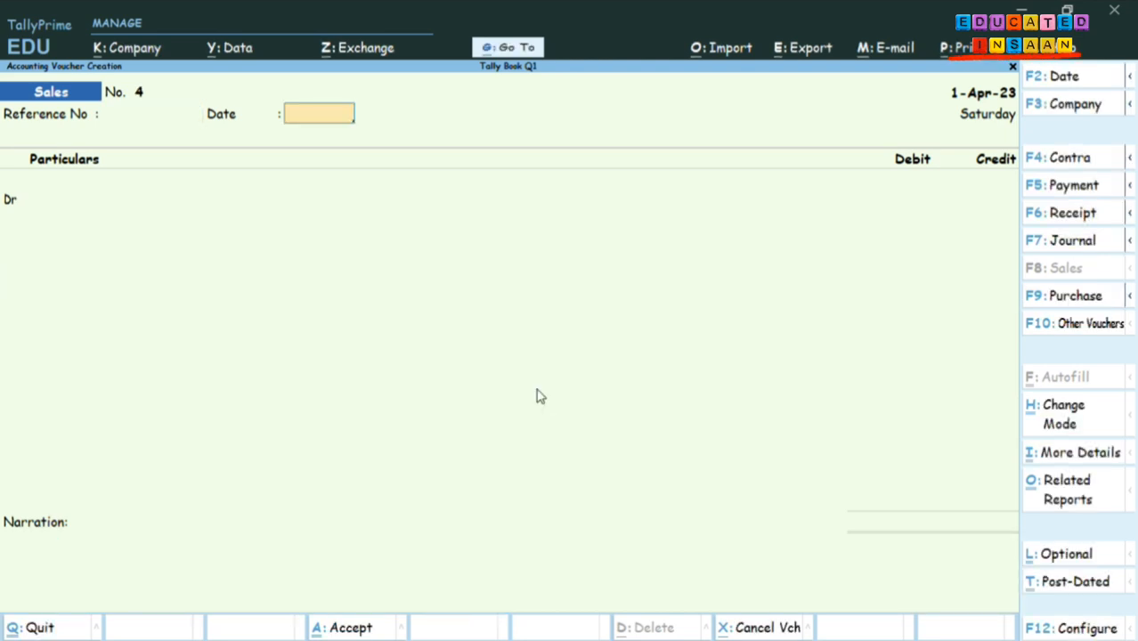
# Enter sals/04 as the fourth sales voucher's reference number with the date 1-Apr-23.
pyautogui.press('Return')
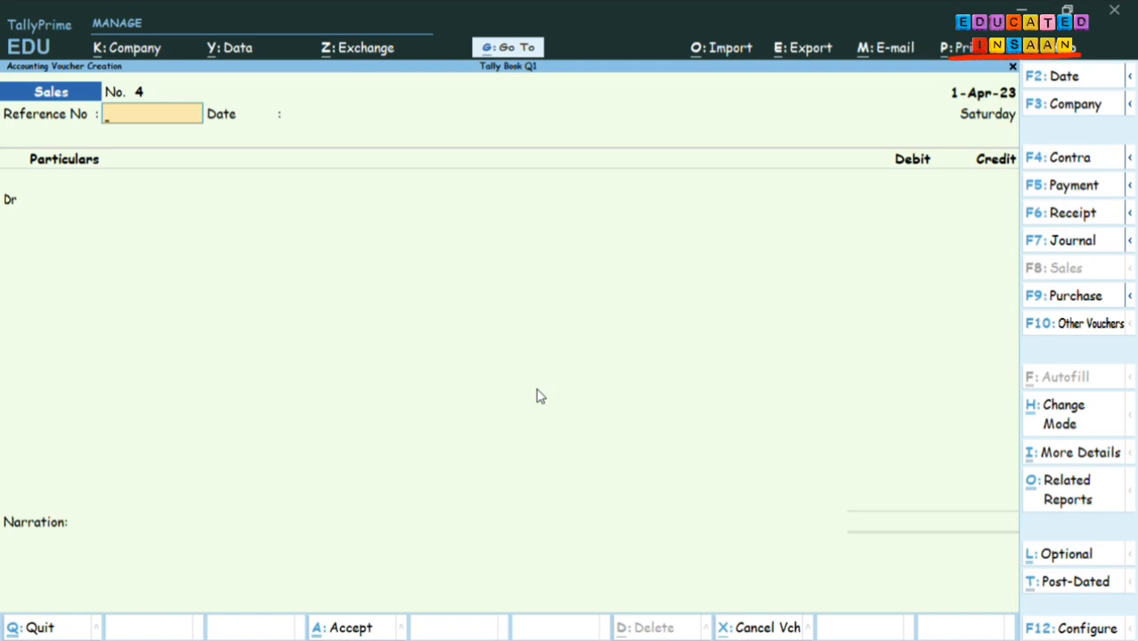
pyautogui.write('sals/04')
pyautogui.press('Return')
pyautogui.press('Return')
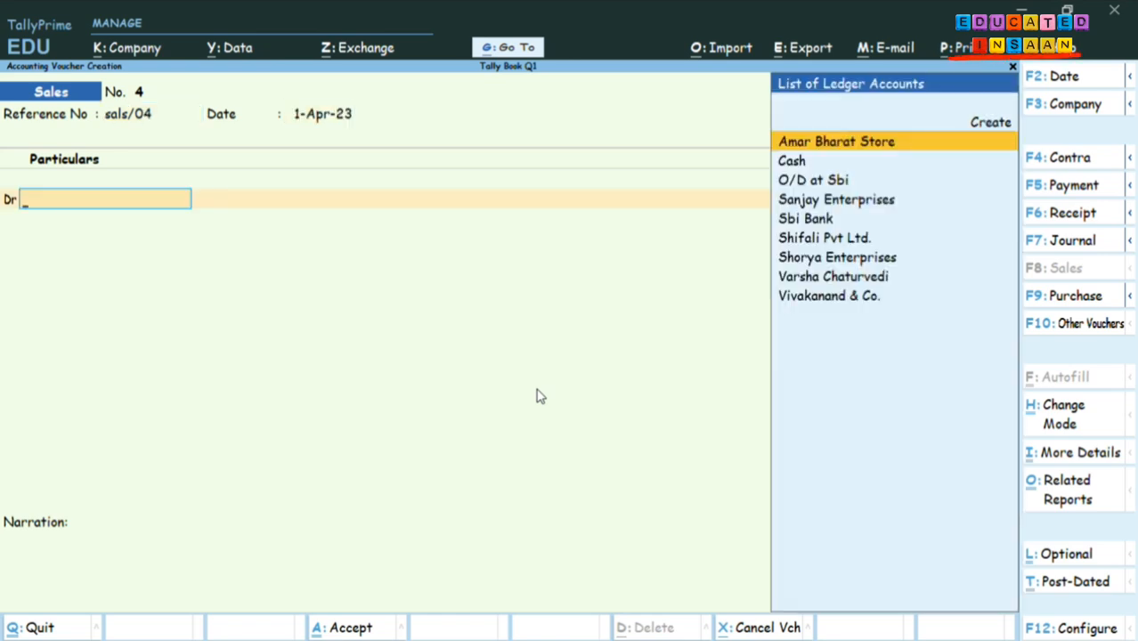
# Choose Amar Bharat Store as the fourth sales voucher's debit party, leaving dispatch details blank and accepting the party details.
pyautogui.press('Return')
pyautogui.press('Return')
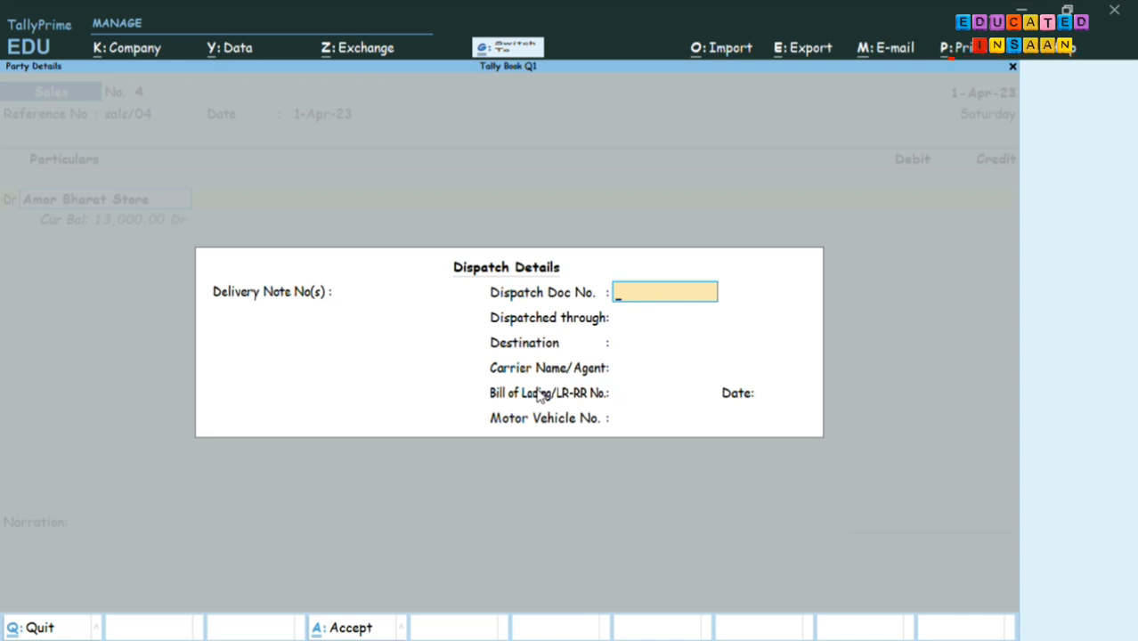
pyautogui.hotkey('ctrl', 'a')
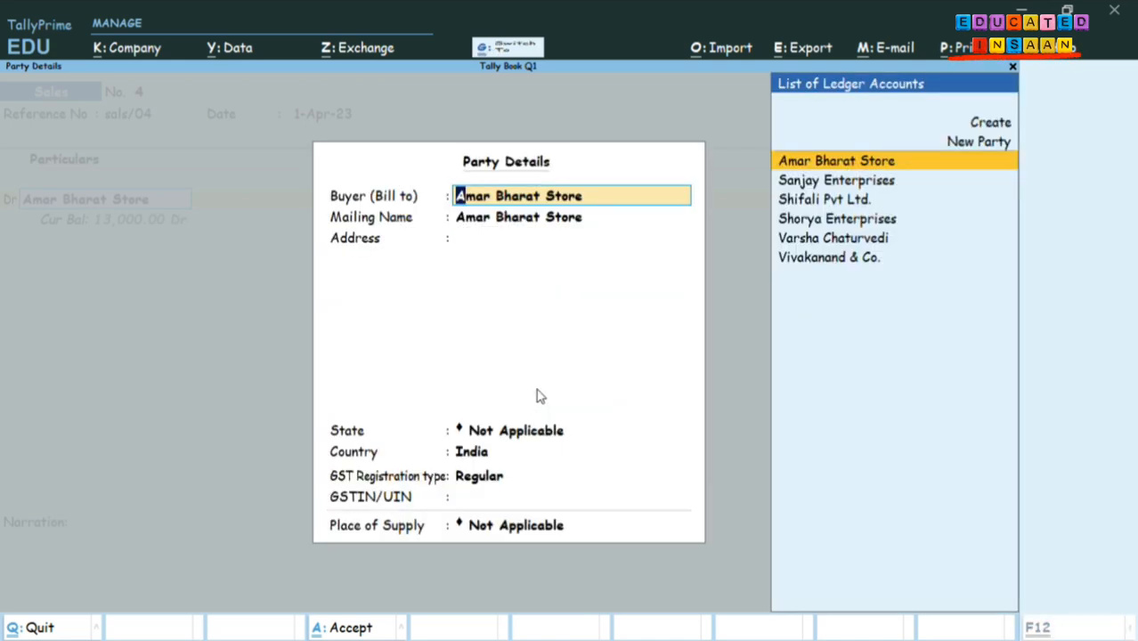
pyautogui.hotkey('ctrl', 'a')
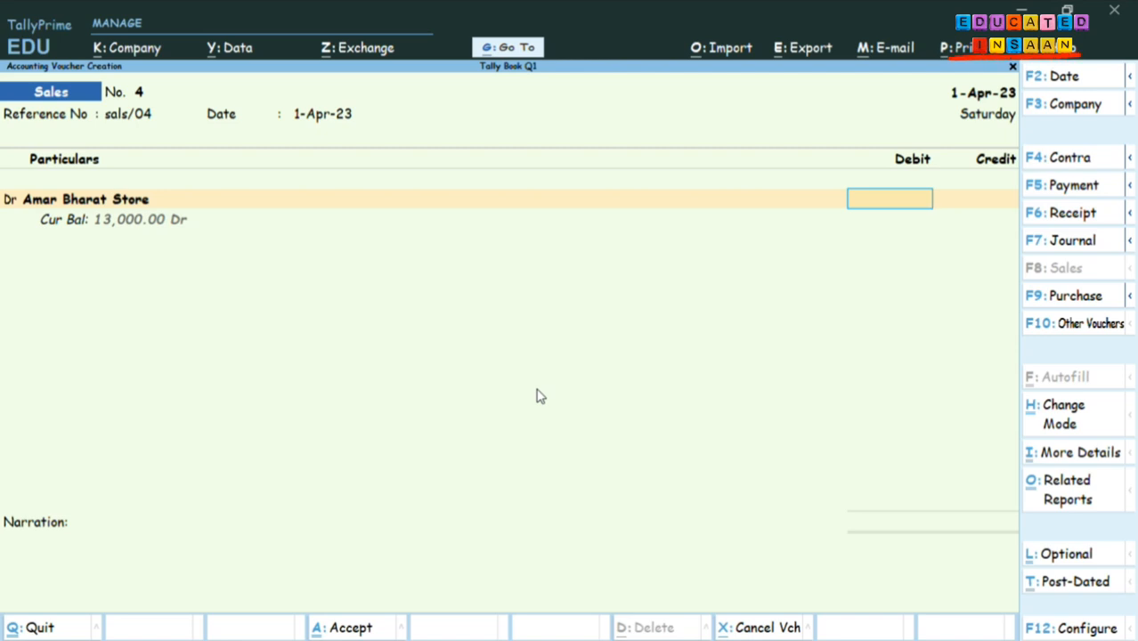
# Debit Amar Bharat Store with 12,000 and allocate it to New Ref 4 with 30 days' credit.
pyautogui.write('12000')
pyautogui.press('Return')
pyautogui.press('Return')
pyautogui.press('Return')
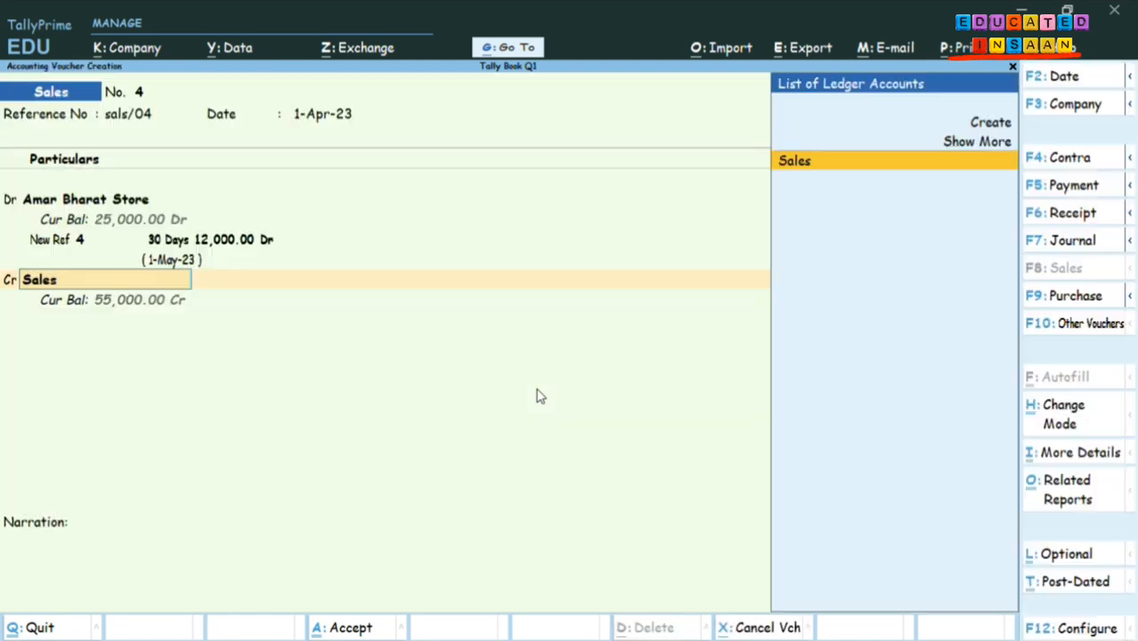
# Credit Sales with 12,000 and save the fourth sales voucher without a narration.
pyautogui.press('Return')
pyautogui.press('Return')
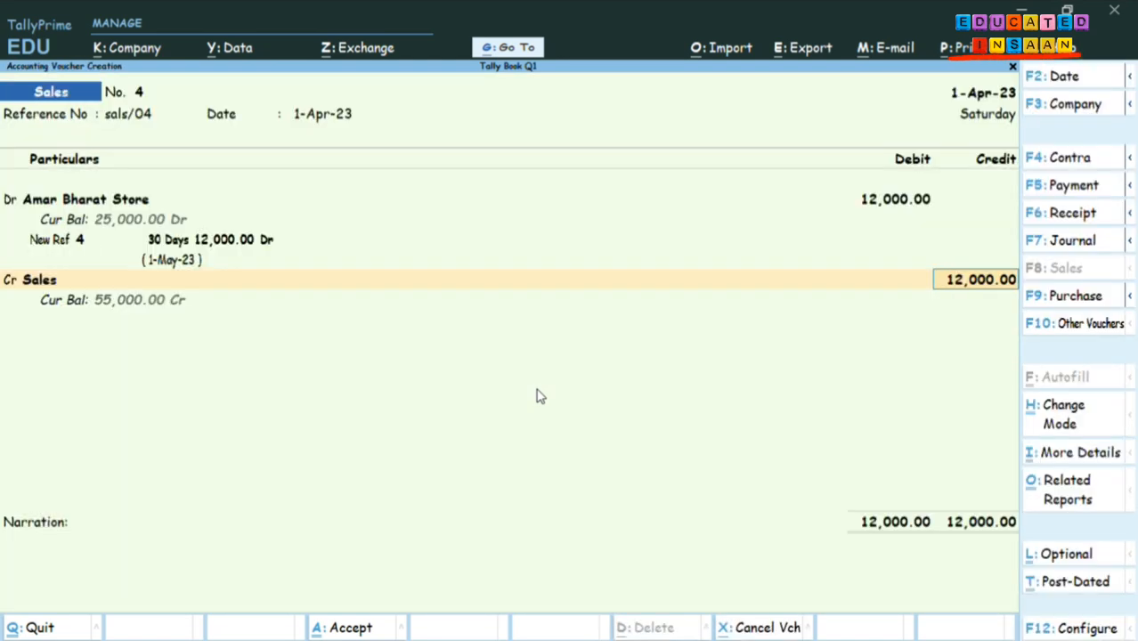
pyautogui.press('Return')
pyautogui.press('Return')
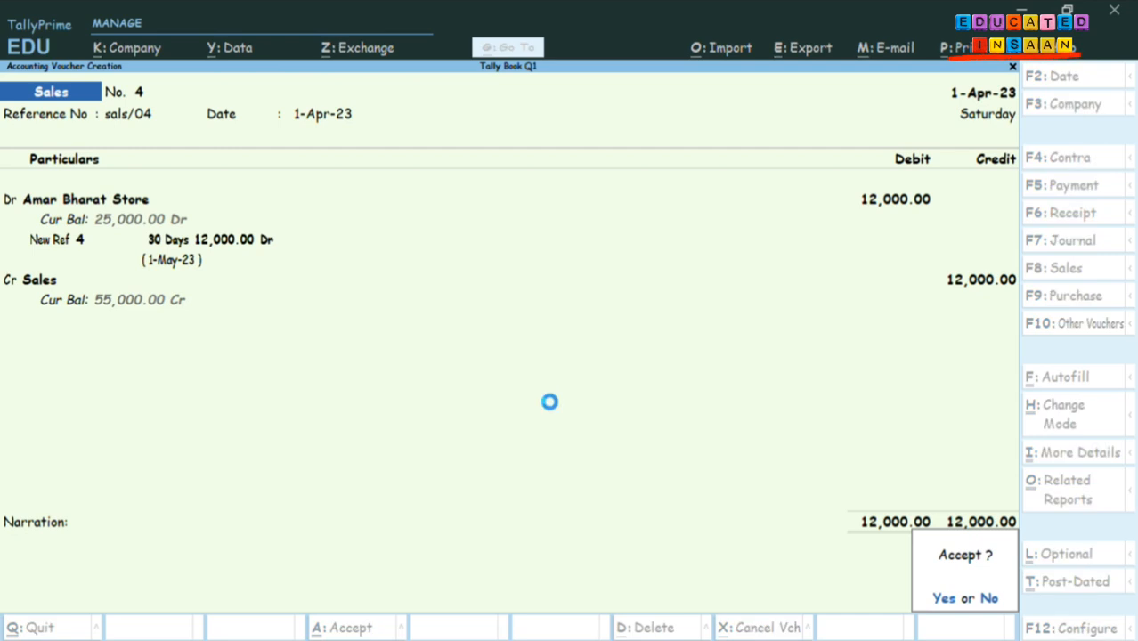
pyautogui.press('Return')
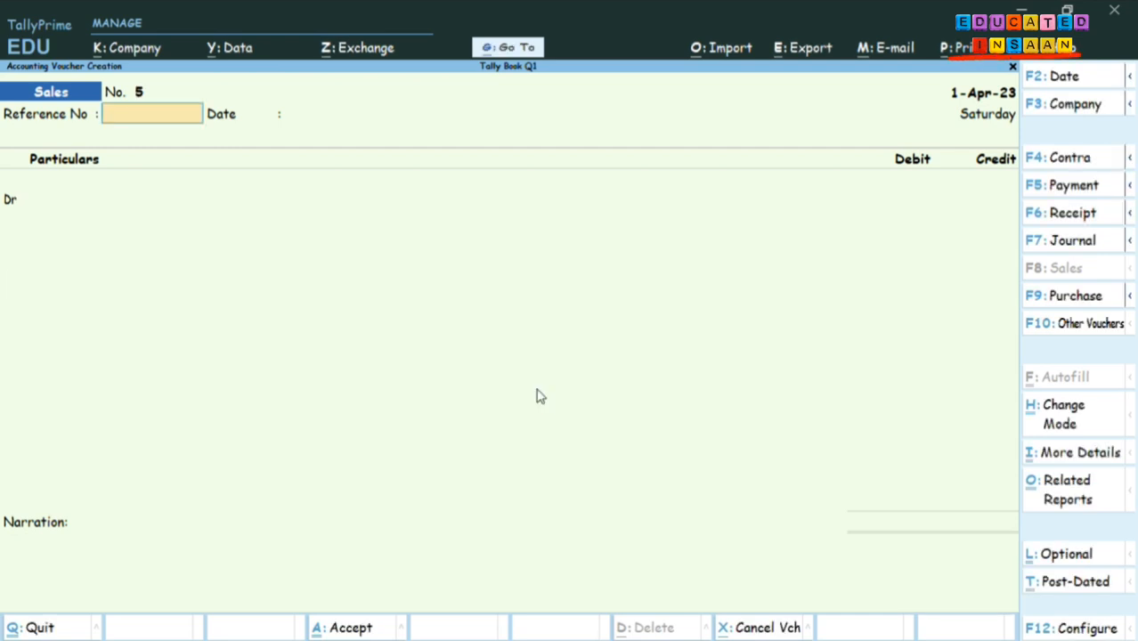
# Enter sale/05 as the fifth sales voucher's reference number with the date 1-Apr-23.
pyautogui.write('sale/05')
pyautogui.press('Return')
pyautogui.press('Return')
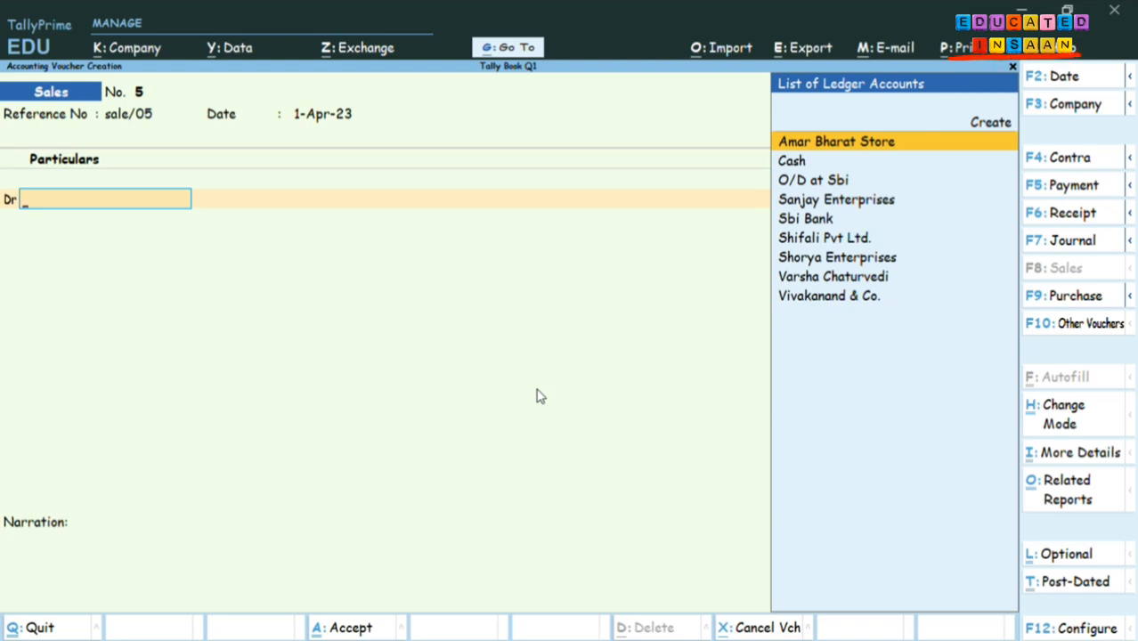
# Choose Vivakanand & Co. as the fifth sales voucher's debit party, leaving dispatch details blank and accepting the party details.
pyautogui.write('V')
pyautogui.press('Down')
pyautogui.press('Down')
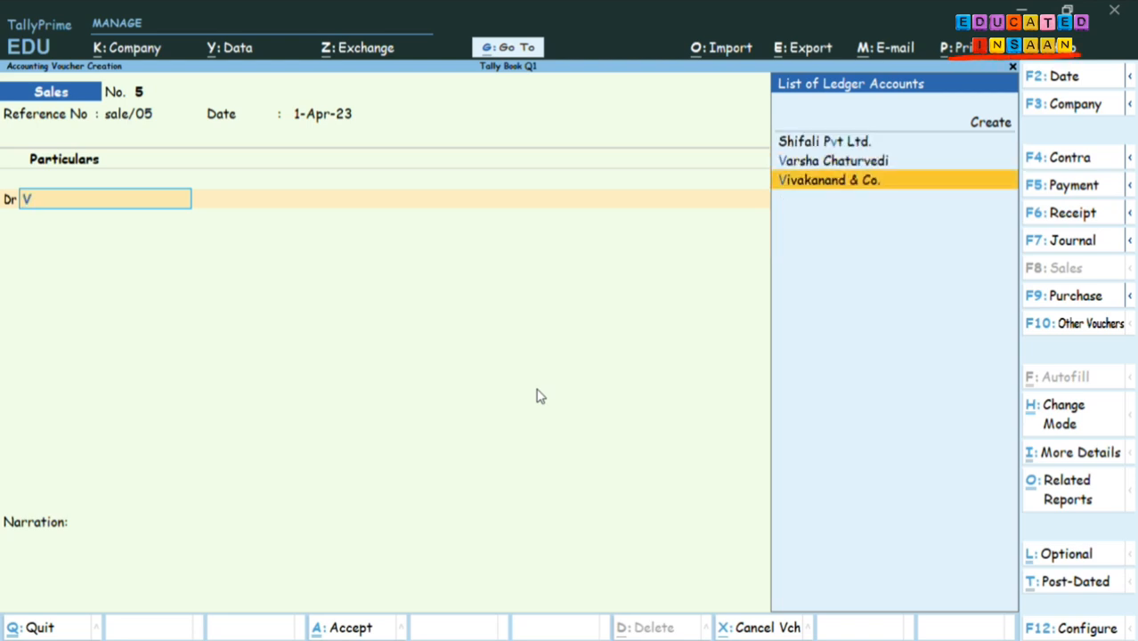
pyautogui.press('Return')
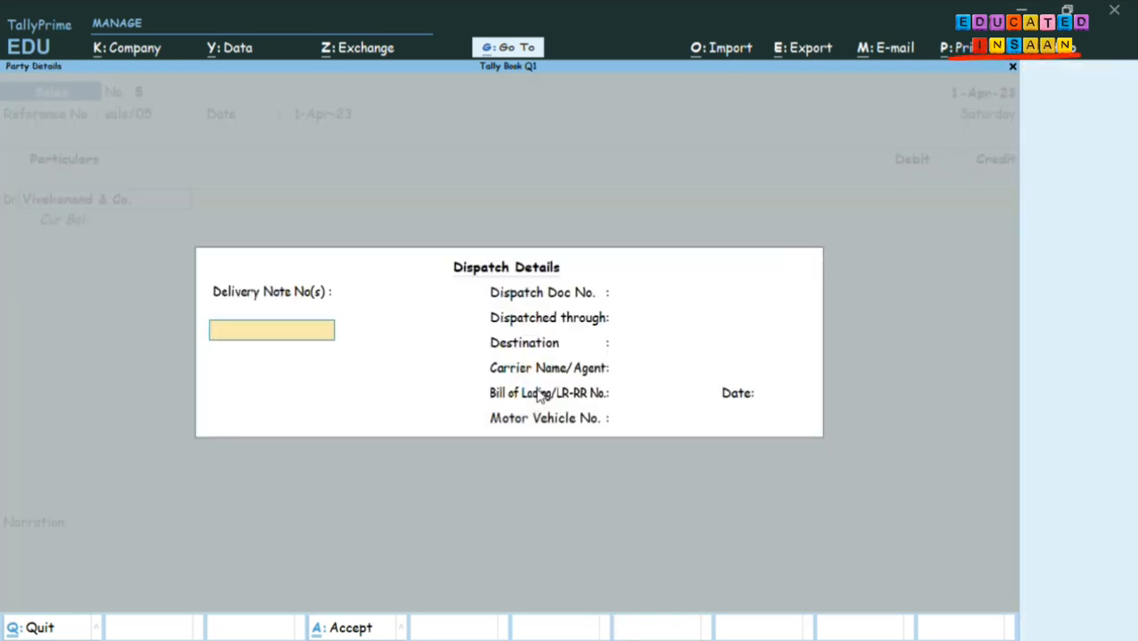
pyautogui.hotkey('ctrl', 'a')
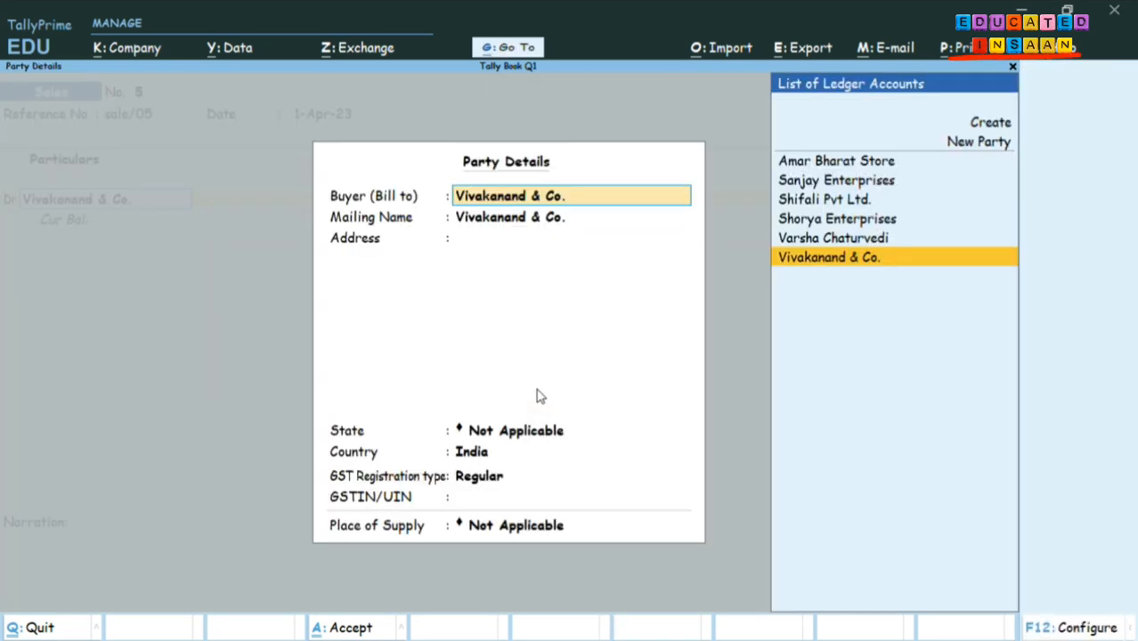
pyautogui.hotkey('ctrl', 'a')
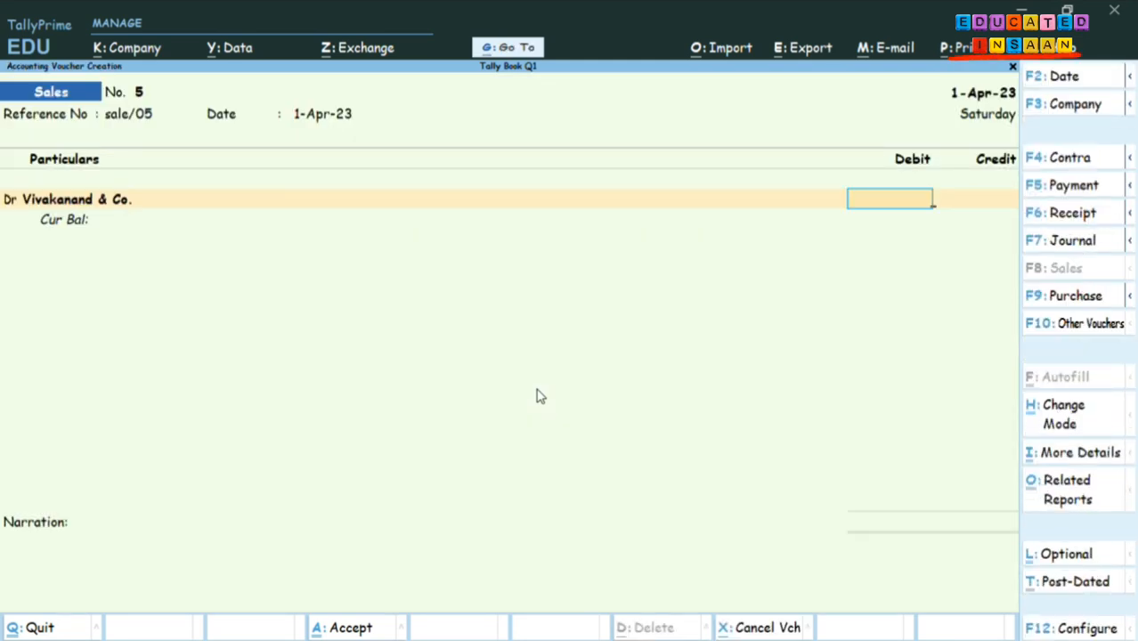
# Debit Vivakanand & Co. with 22,000 and allocate it to New Ref 5 with 30 days' credit.
pyautogui.write('22000')
pyautogui.press('Return')
pyautogui.press('Return')
pyautogui.press('Return')
pyautogui.press('Return')
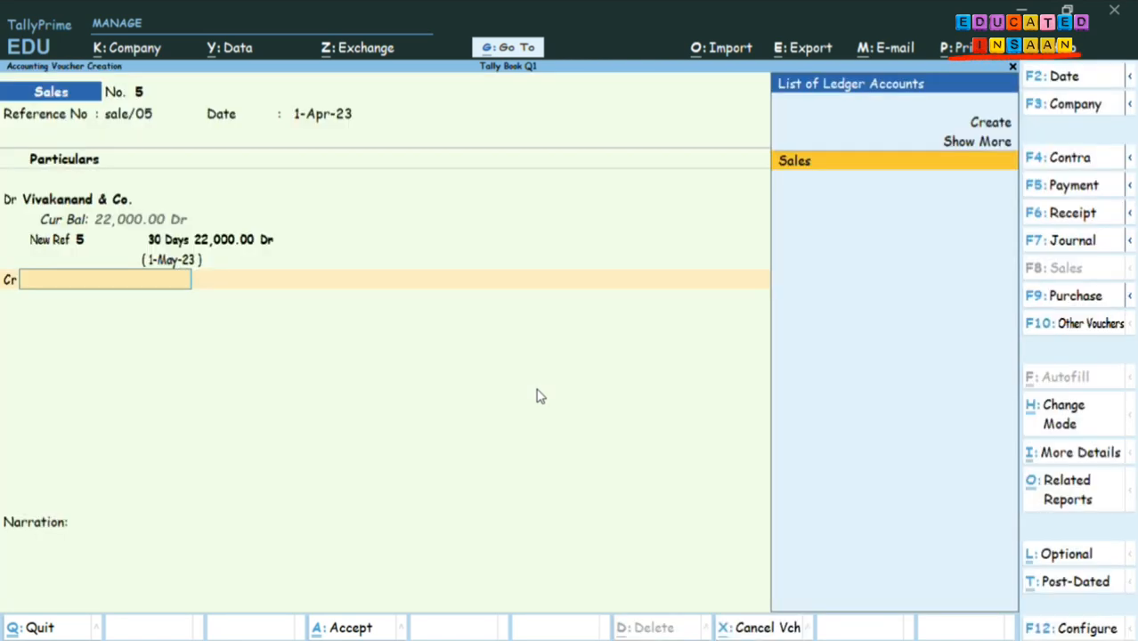
# Credit Sales with 22,000 and save the fifth sales voucher without a narration.
pyautogui.press('Return')
pyautogui.press('Return')
pyautogui.press('Return')
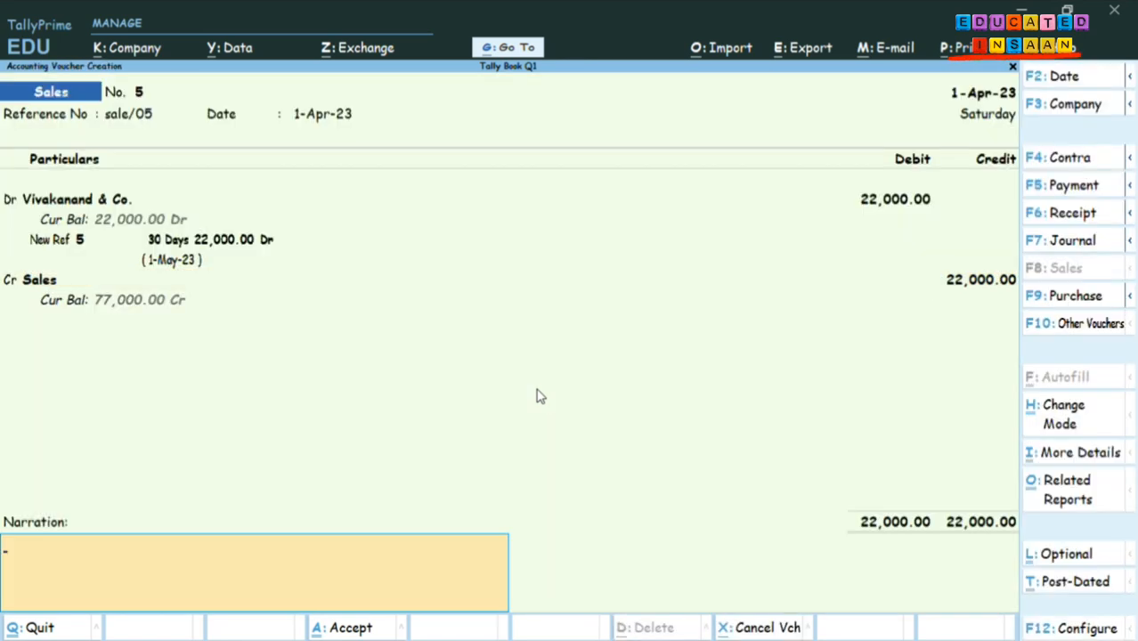
pyautogui.press('Return')
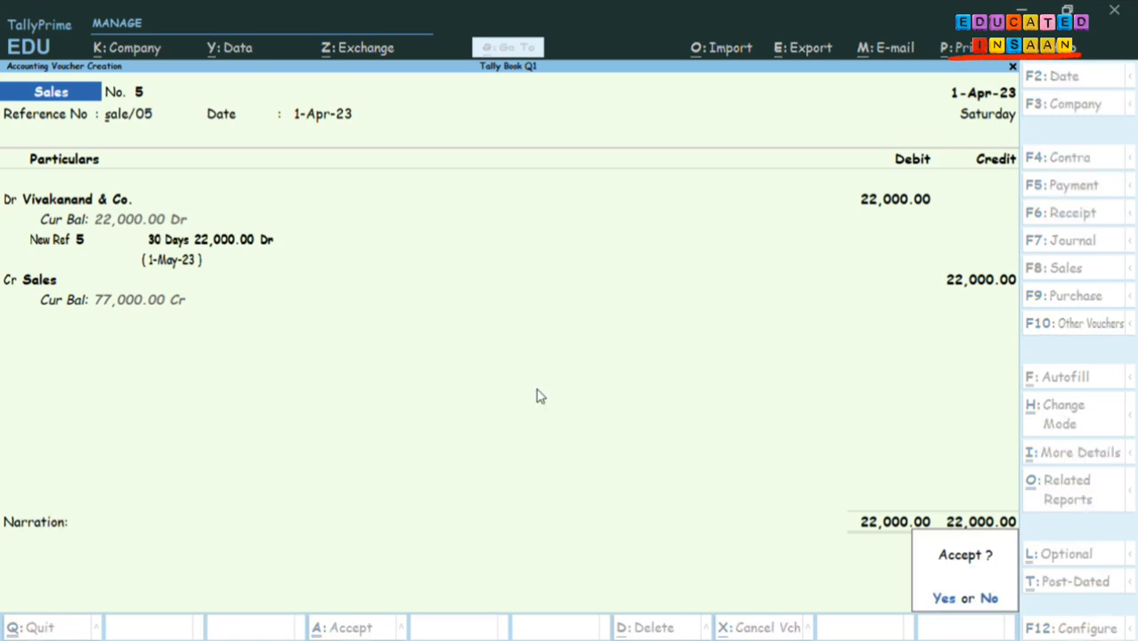
pyautogui.press('Return')
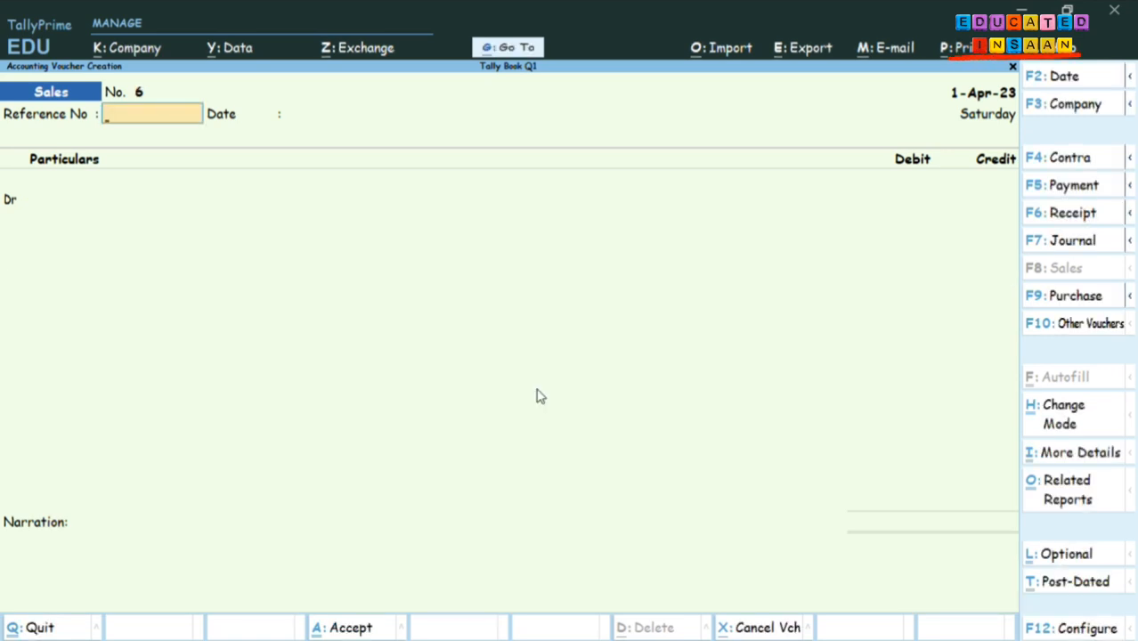
# Enter sale/.06 as the sixth sales voucher's reference number with the date 1-Apr-23.
pyautogui.press('Return')
pyautogui.press('BackSpace')
pyautogui.write('sales')
pyautogui.press('BackSpace')
pyautogui.write('/.06')
pyautogui.press('Return')
pyautogui.press('Return')
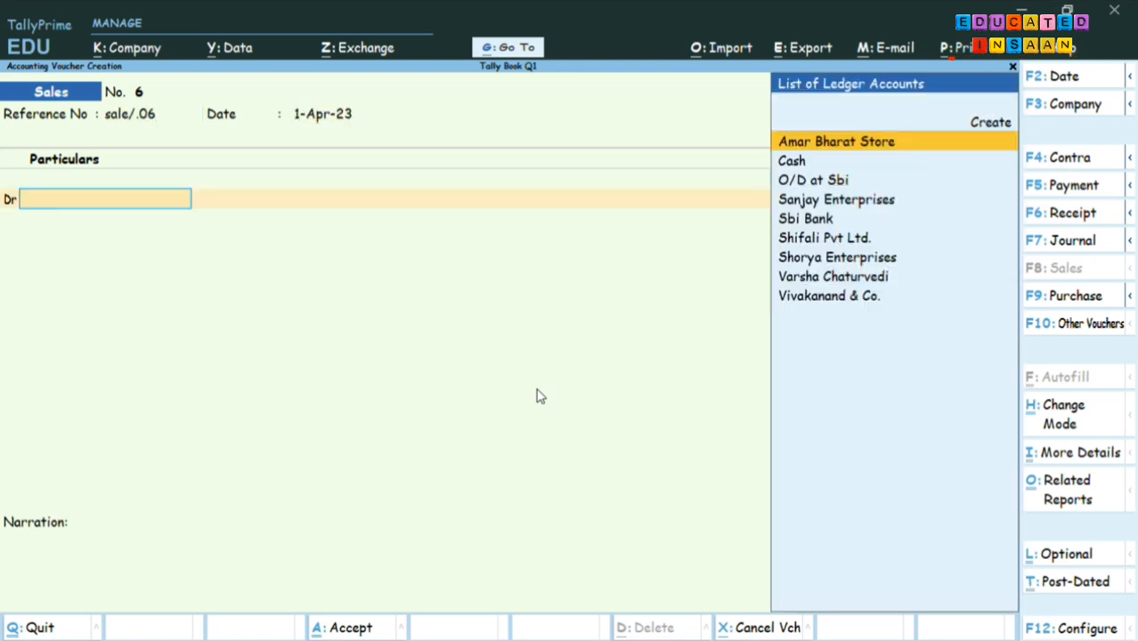
# Choose Vivakanand & Co. as the sixth sales voucher's debit party, leaving dispatch details blank and accepting the party details.
pyautogui.write('V')
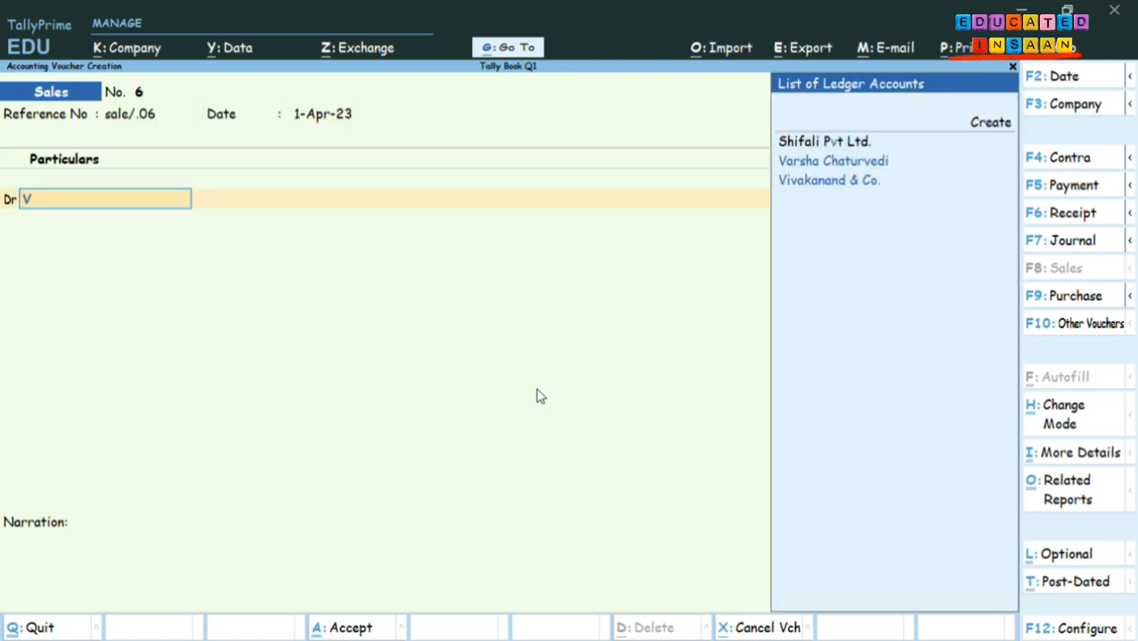
pyautogui.press('Down')
pyautogui.press('Down')
pyautogui.press('Return')
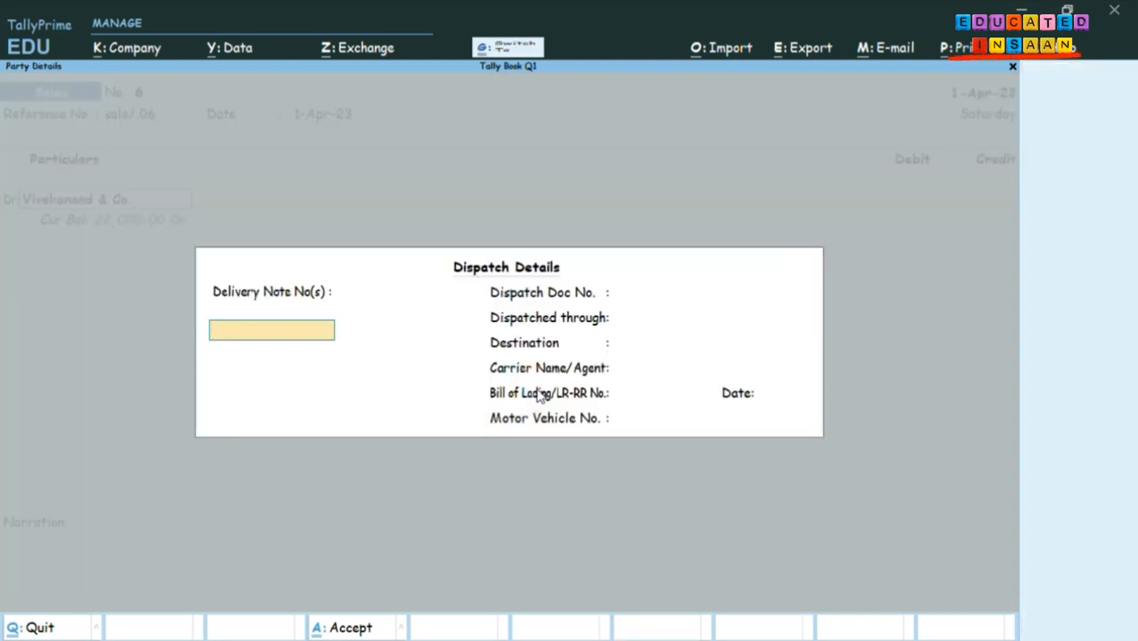
pyautogui.hotkey('ctrl', 'a')
pyautogui.hotkey('ctrl', 'a')
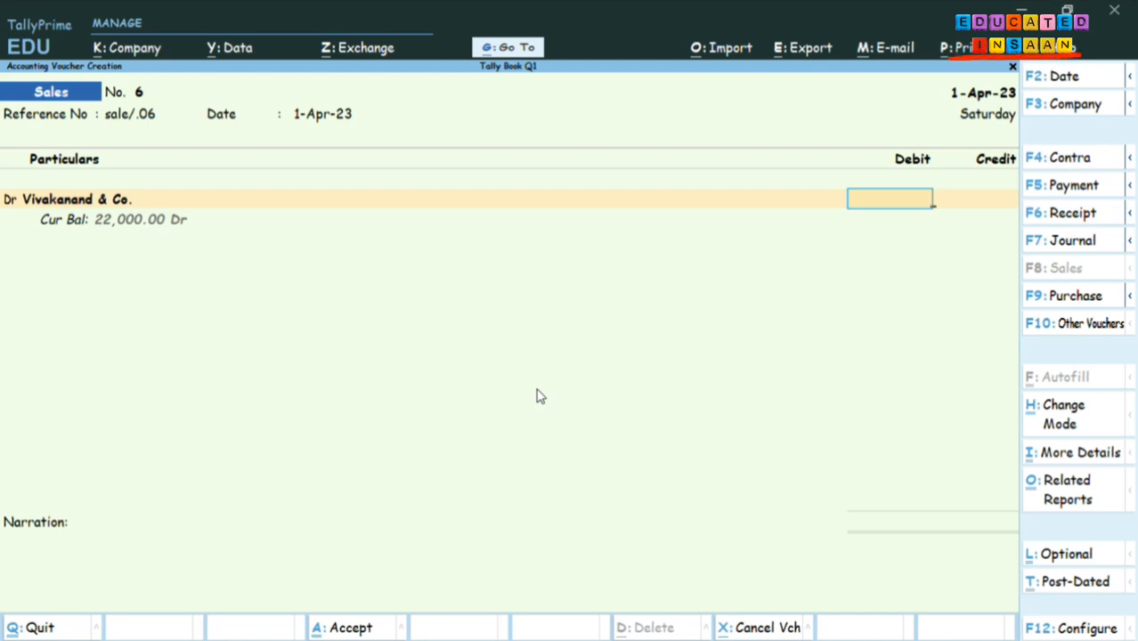
# Debit Vivakanand & Co. with 23,000 and allocate it to New Ref 6 with 30 days' credit.
pyautogui.write('23000')
pyautogui.press('Return')
pyautogui.press('Return')
pyautogui.press('Return')
pyautogui.press('Return')
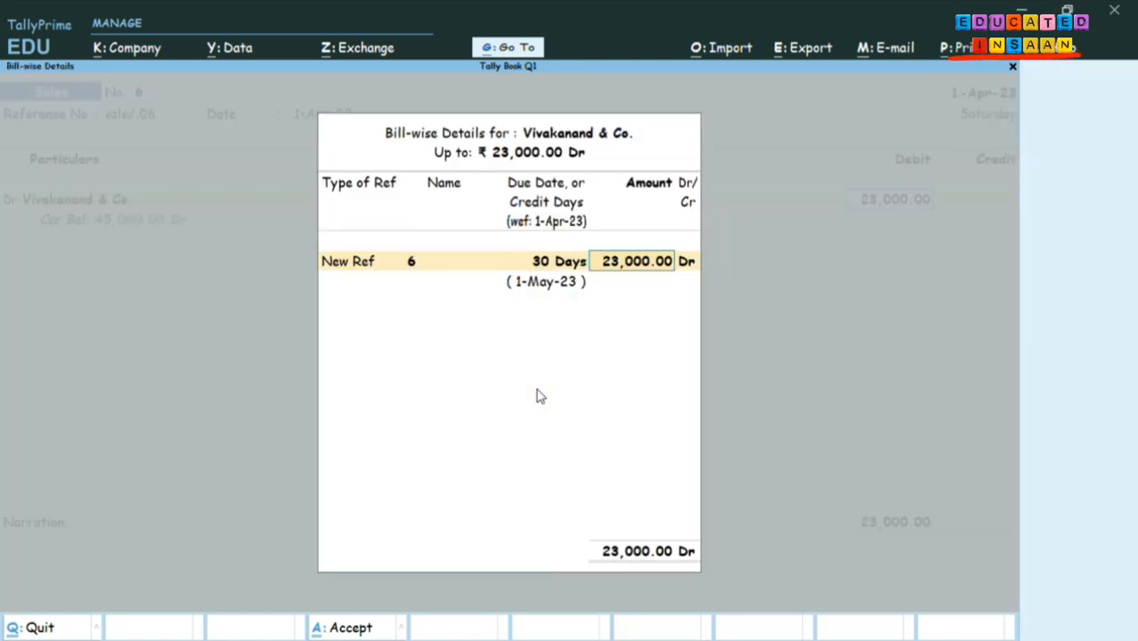
pyautogui.press('Return')
pyautogui.press('Return')
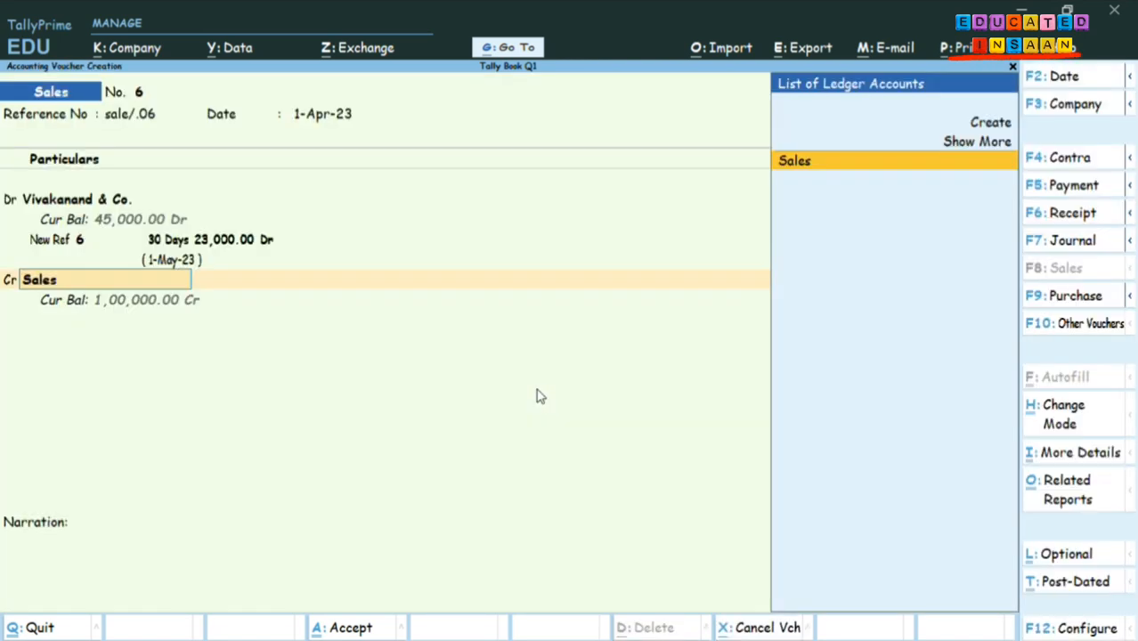
# Credit Sales with 23,000 and save the sixth sales voucher without a narration.
pyautogui.press('Return')
pyautogui.press('Return')
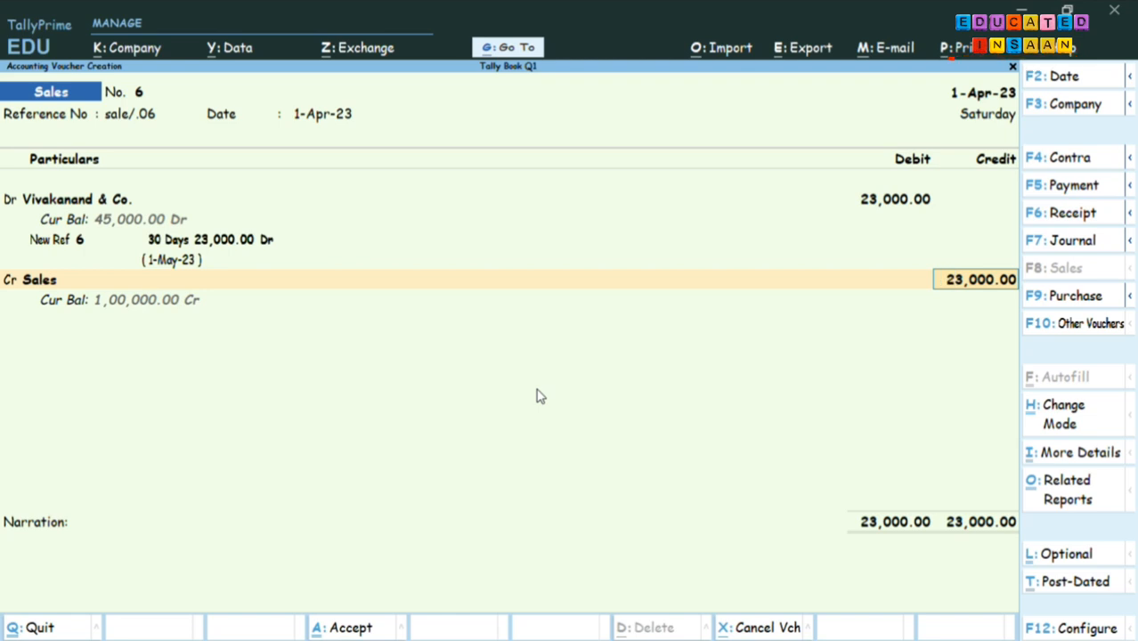
pyautogui.press('Return')
pyautogui.press('Return')
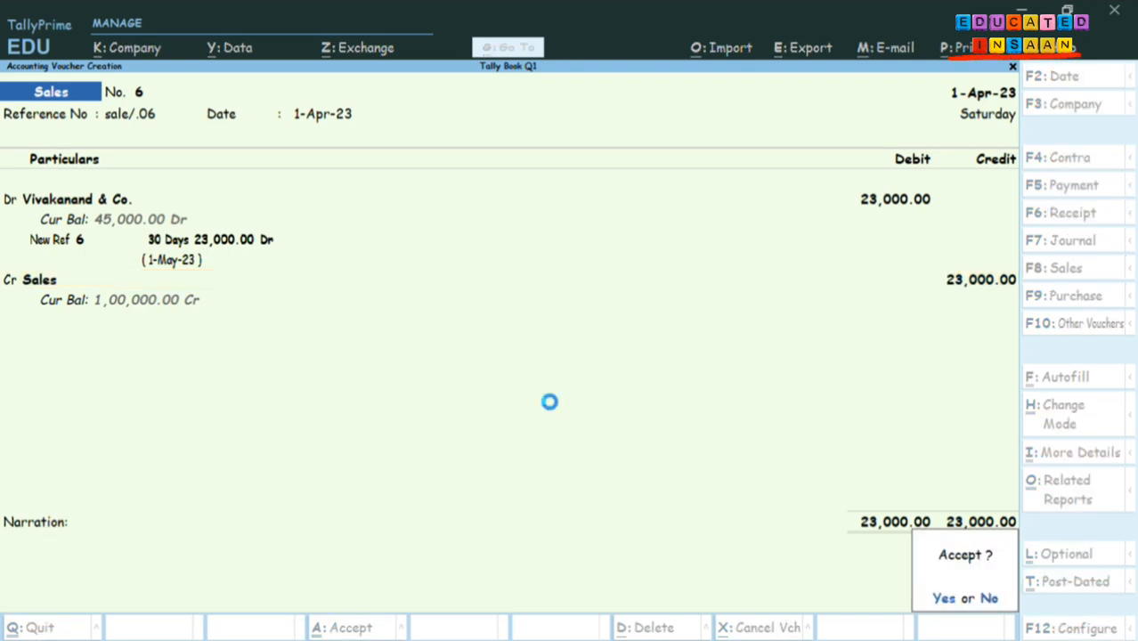
pyautogui.press('Return')
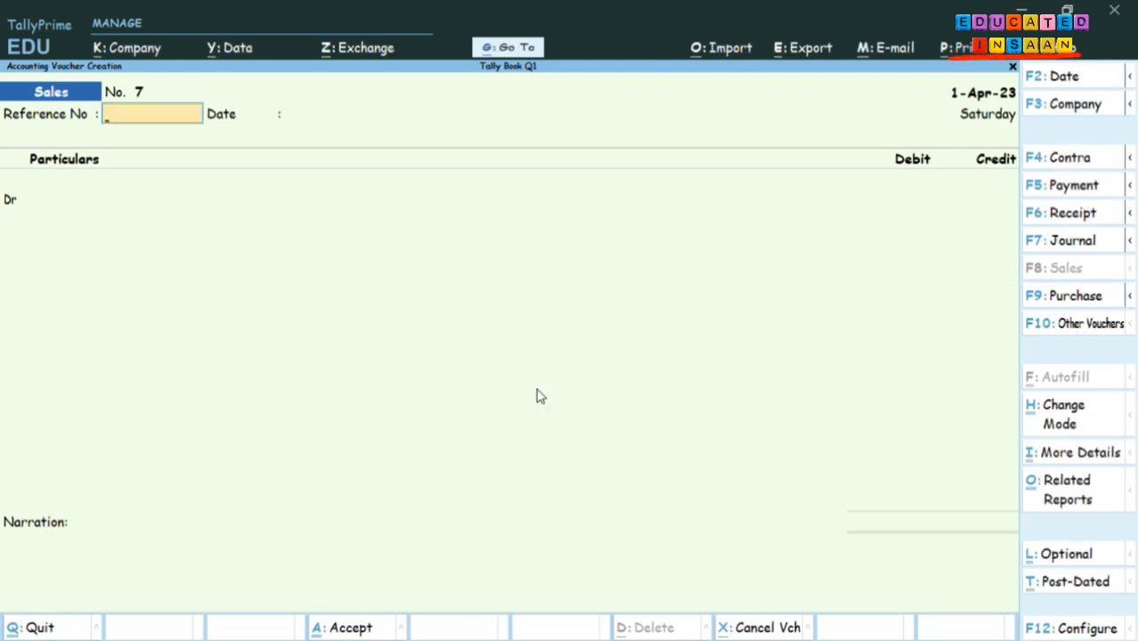
# Leave voucher entry and open the Balance Sheet in its detailed view.
pyautogui.press('Escape')
pyautogui.press('Return')
pyautogui.press('Escape')
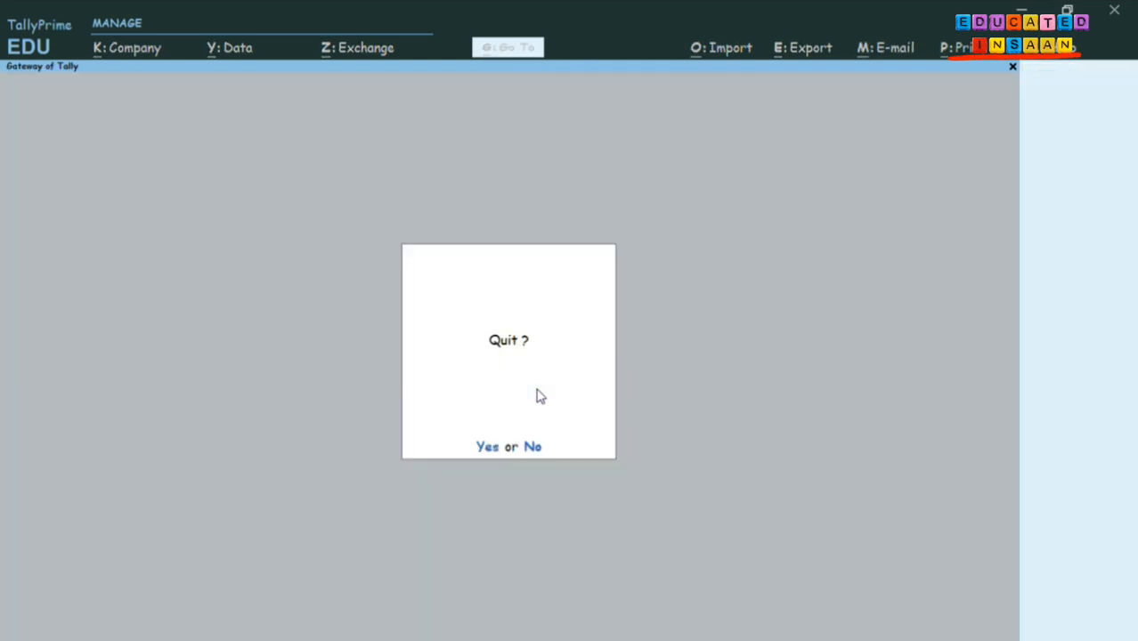
pyautogui.press('Escape')
pyautogui.press('Down')
pyautogui.press('Down')
pyautogui.press('Down')
pyautogui.press('Down')
pyautogui.press('Down')
pyautogui.press('Down')
pyautogui.press('Down')
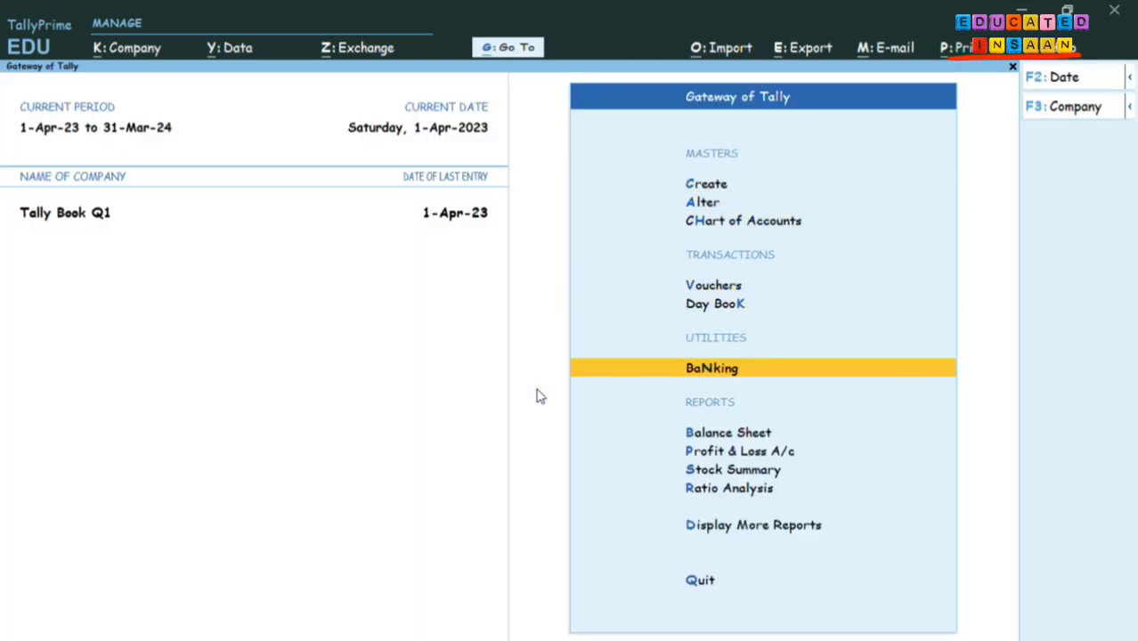
pyautogui.press('Up')
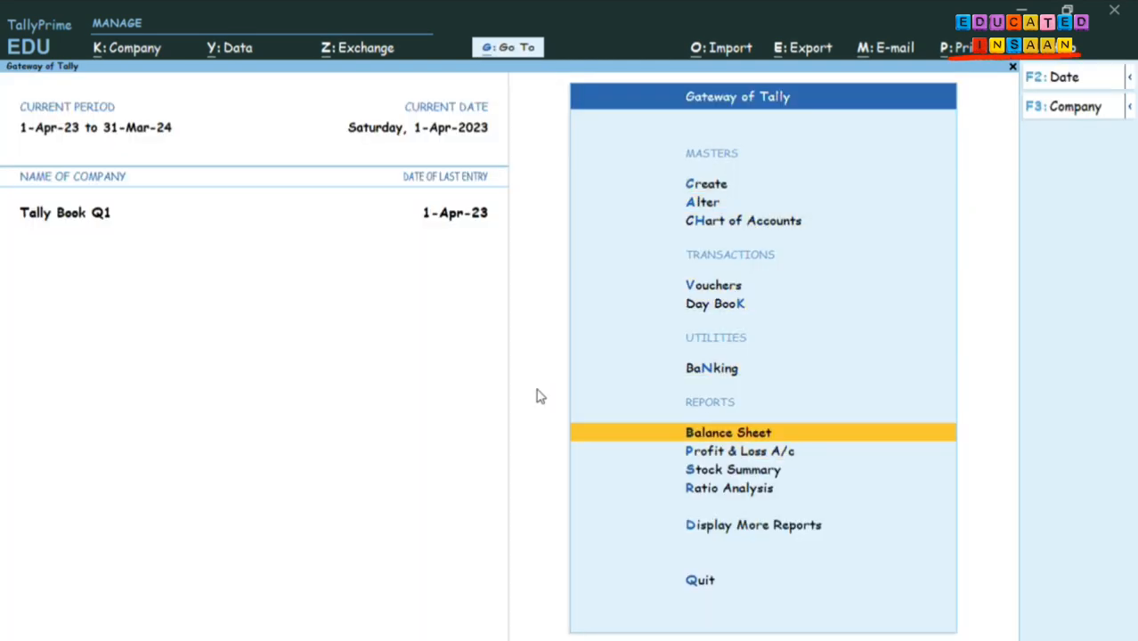
pyautogui.press('Return')
pyautogui.hotkey('alt', 'F5')
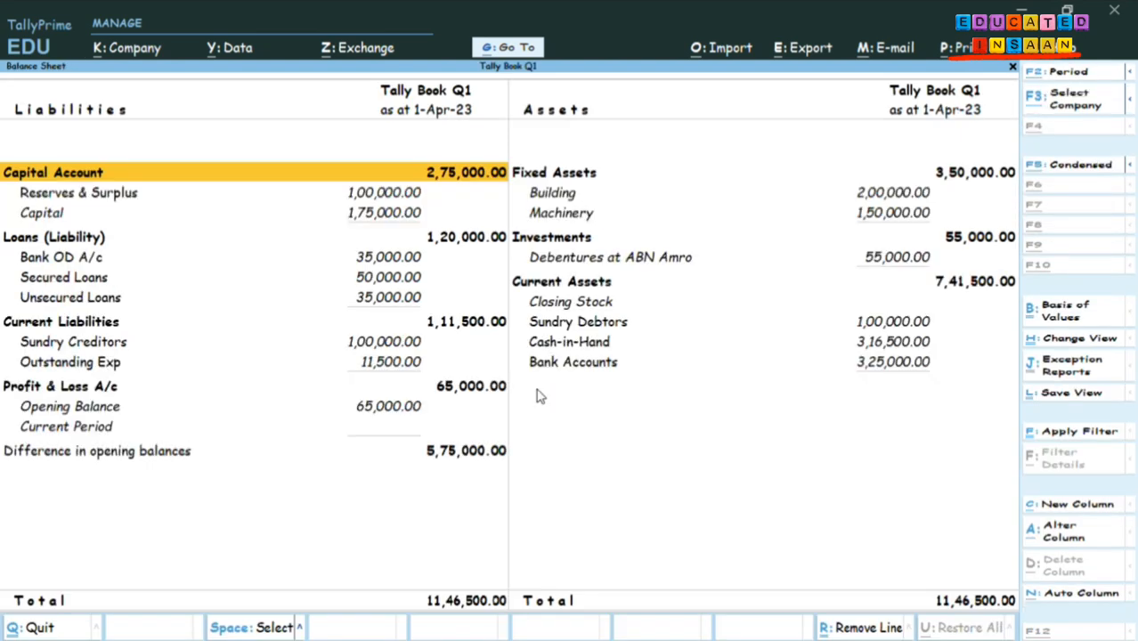
# Set the Balance Sheet period from 1-4-2023 to 31-Mar-24.
pyautogui.press('F2')
pyautogui.press('Return')
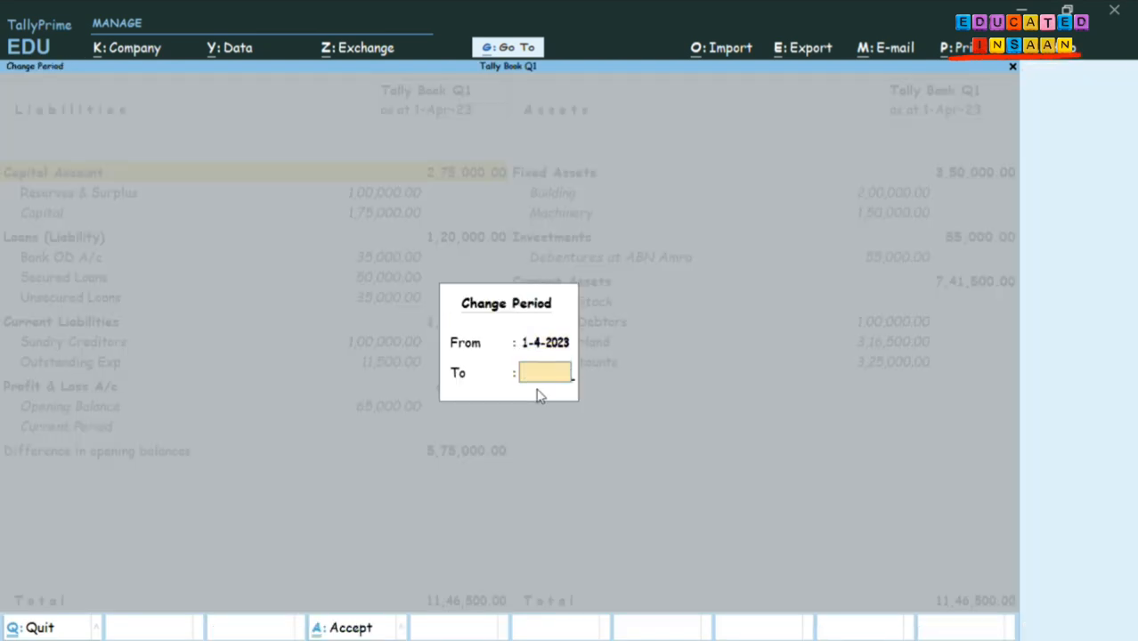
pyautogui.write('31-3')
pyautogui.press('Return')
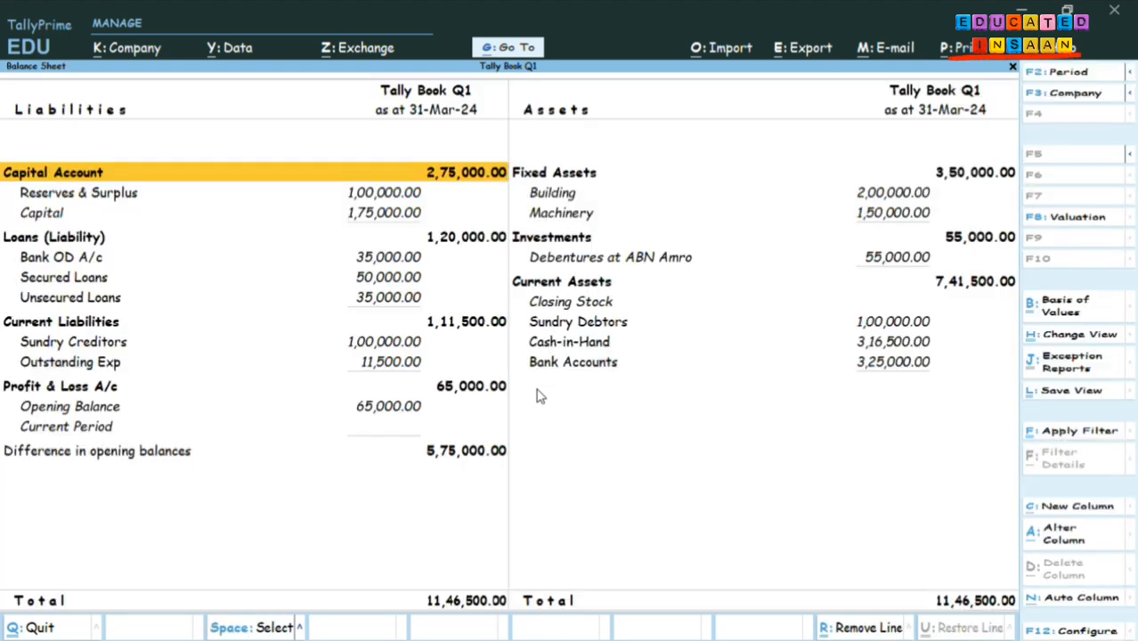
# Open the group summary of Sundry Debtors under Current Assets in the Balance Sheet.
pyautogui.press('Right')
pyautogui.press('Down')
pyautogui.press('Down')
pyautogui.press('Down')
pyautogui.press('Down')
pyautogui.press('Down')
pyautogui.press('Down')
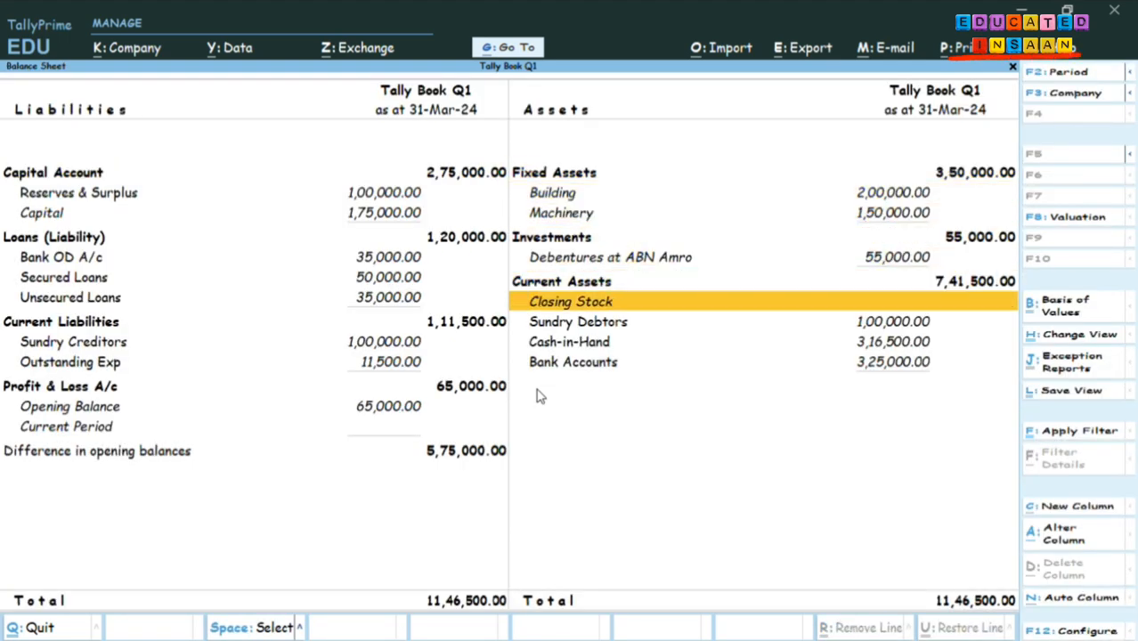
pyautogui.press('Down')
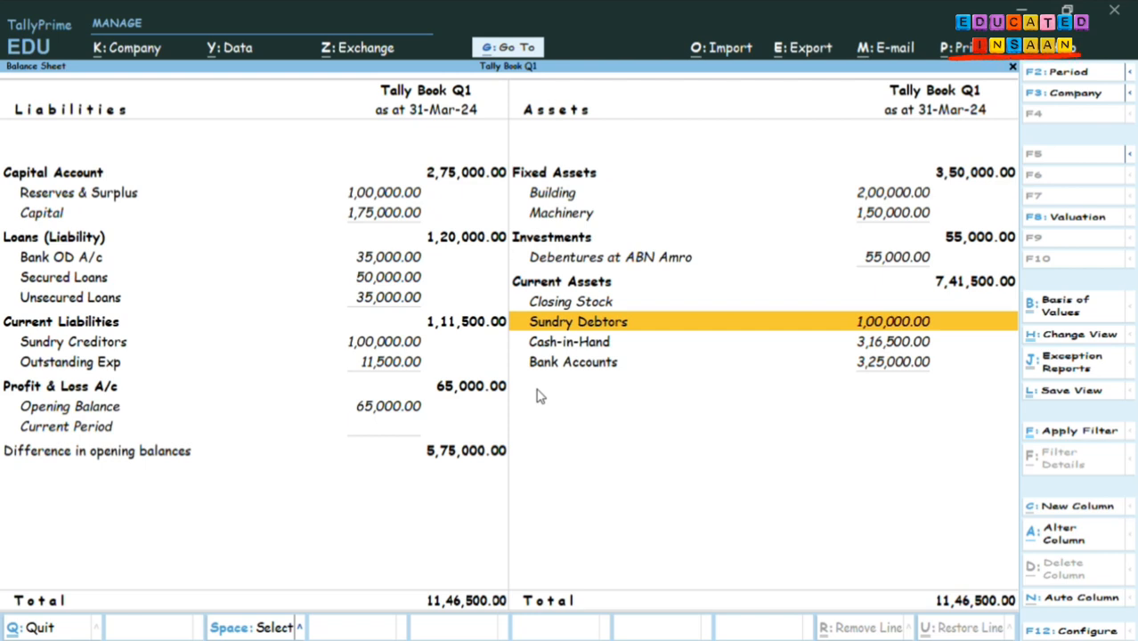
pyautogui.press('Return')
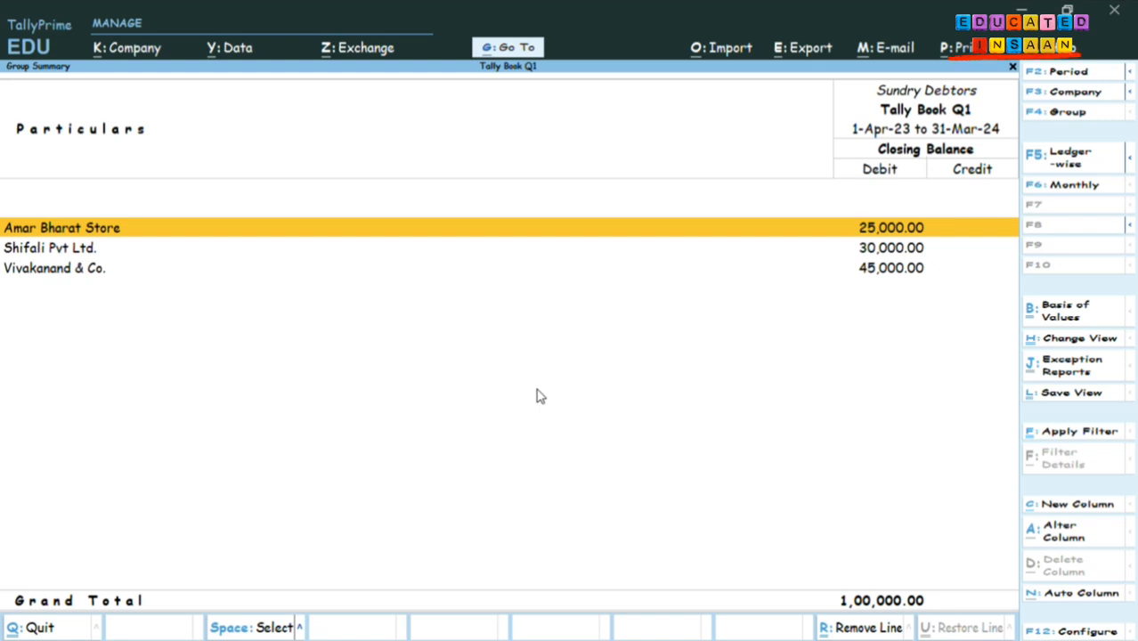
# Examine Amar Bharat Store's April ledger vouchers and return to the Sundry Debtors summary.
pyautogui.press('Return')
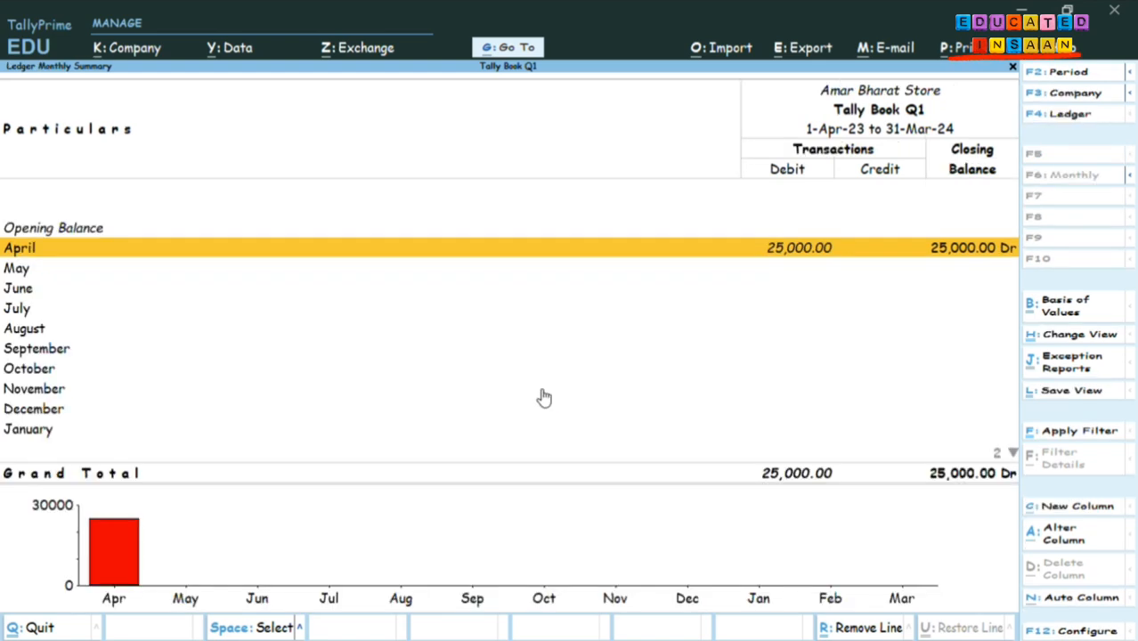
pyautogui.press('Return')
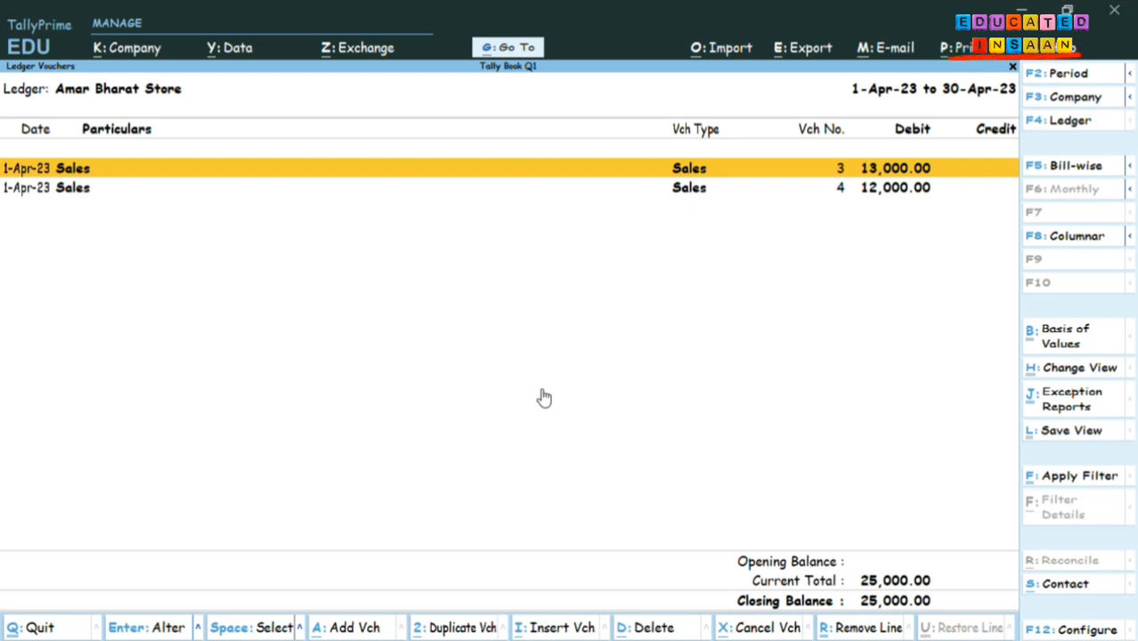
pyautogui.press('Escape')
pyautogui.press('Escape')
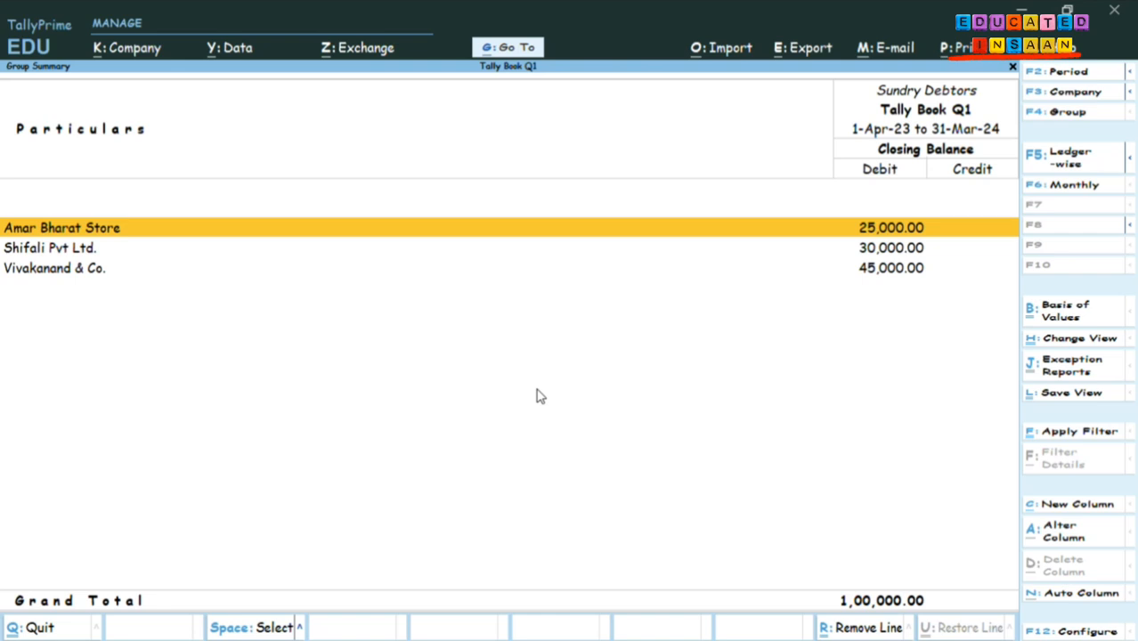
# Examine Shifali Pvt Ltd.'s April ledger vouchers and return to the Sundry Debtors summary.
pyautogui.press('Down')
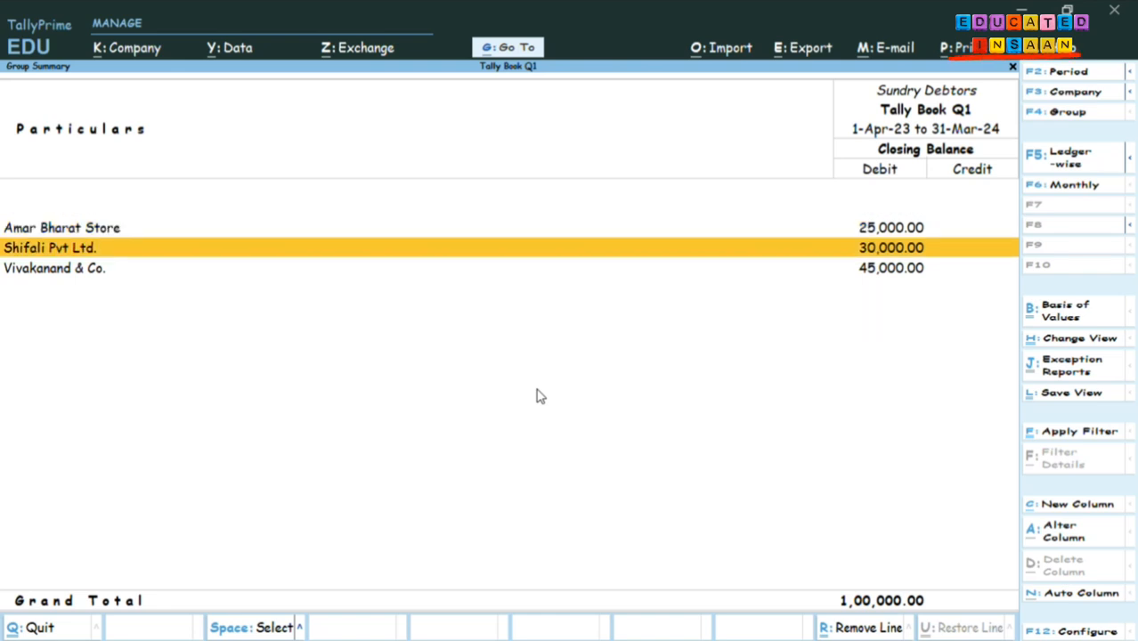
pyautogui.press('Return')
pyautogui.press('Return')
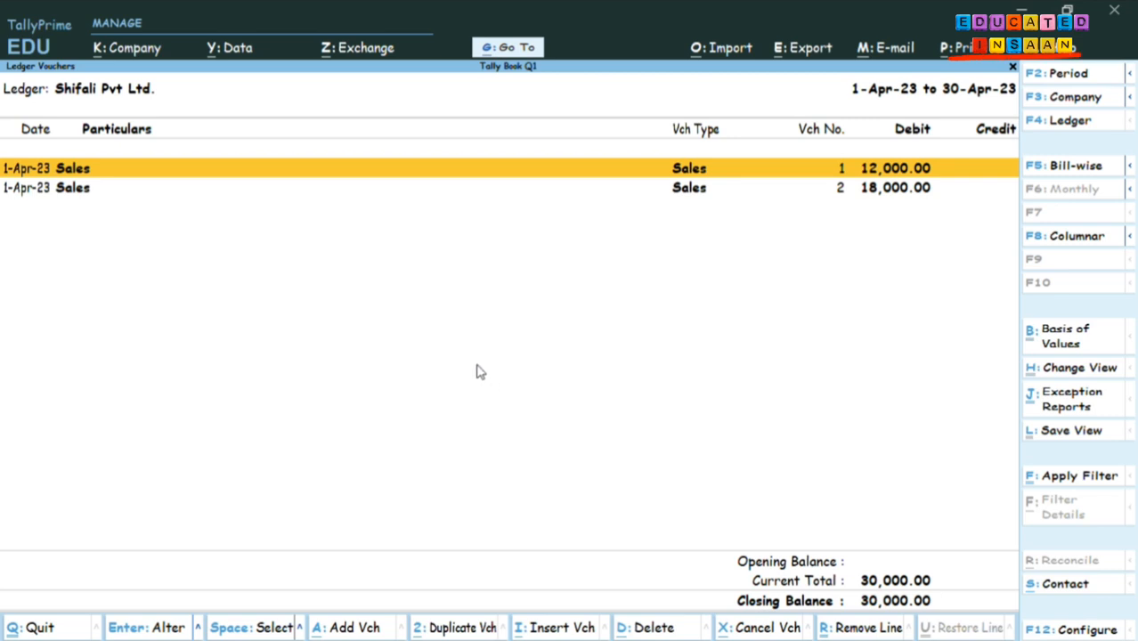
pyautogui.press('Escape')
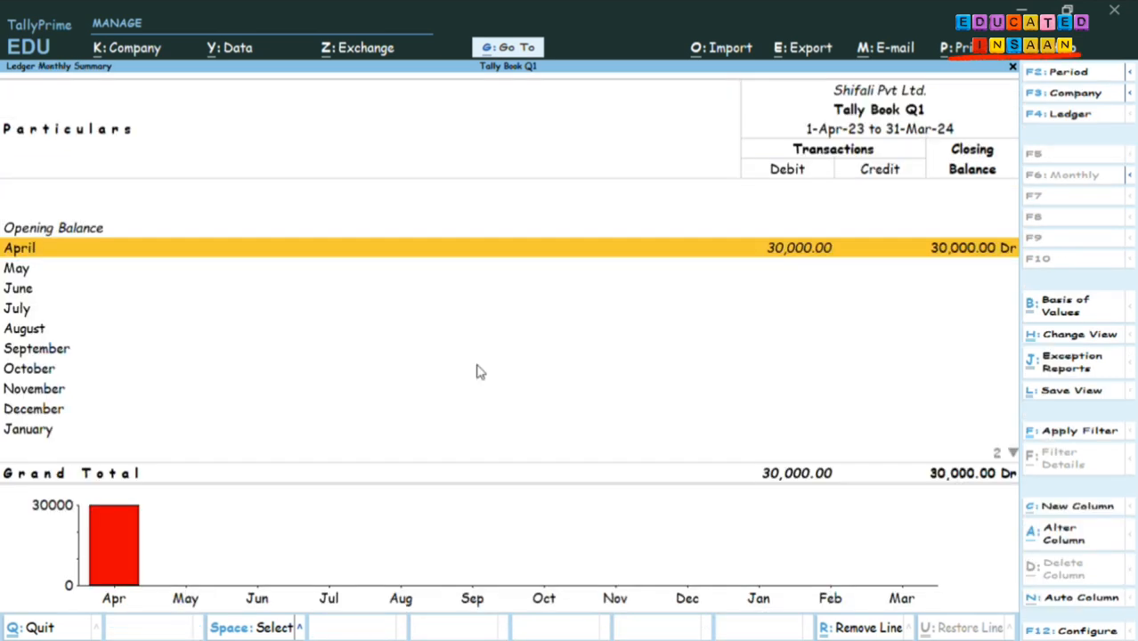
pyautogui.press('Escape')
# Examine Vivakanand & Co.'s April ledger vouchers and go back to the Balance Sheet.
pyautogui.press('Down')
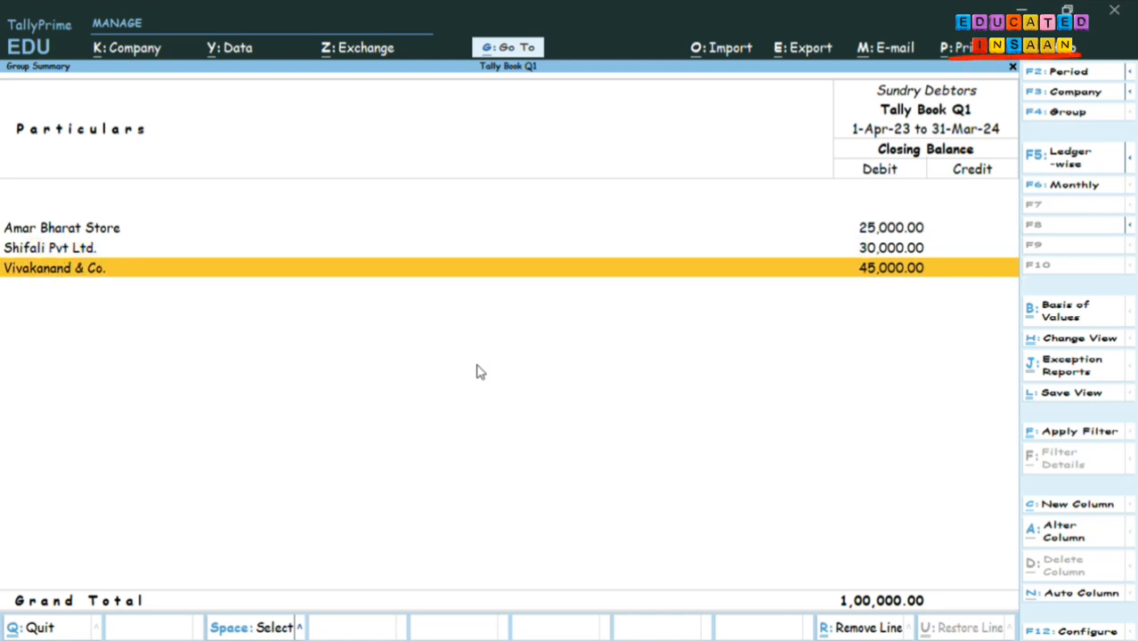
pyautogui.press('Return')
pyautogui.press('Return')
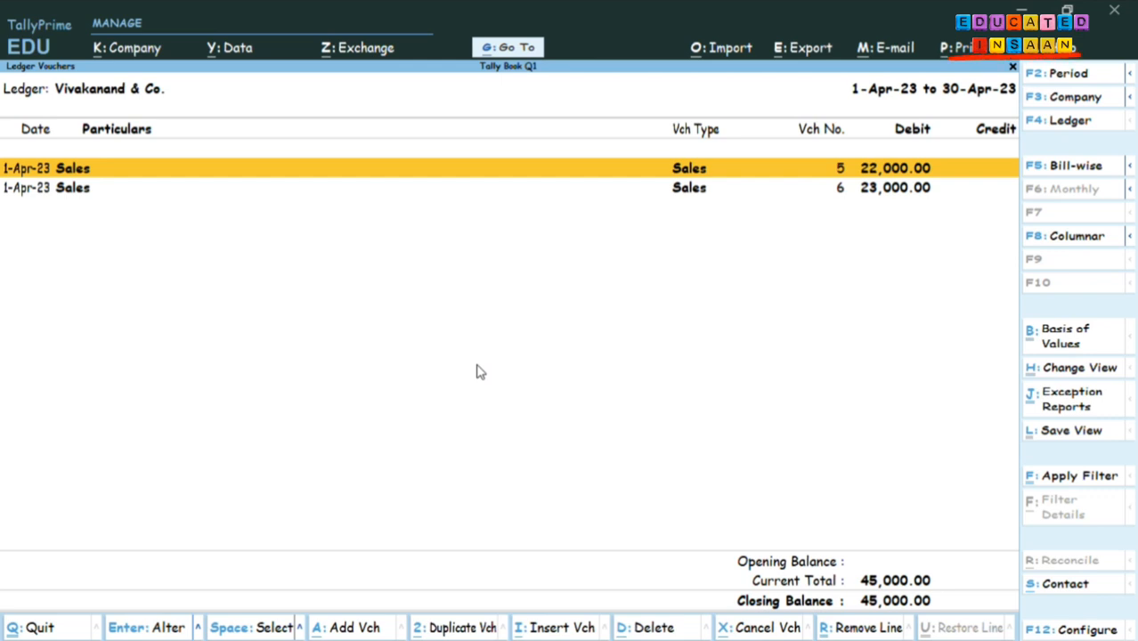
pyautogui.press('Escape')
pyautogui.press('Escape')
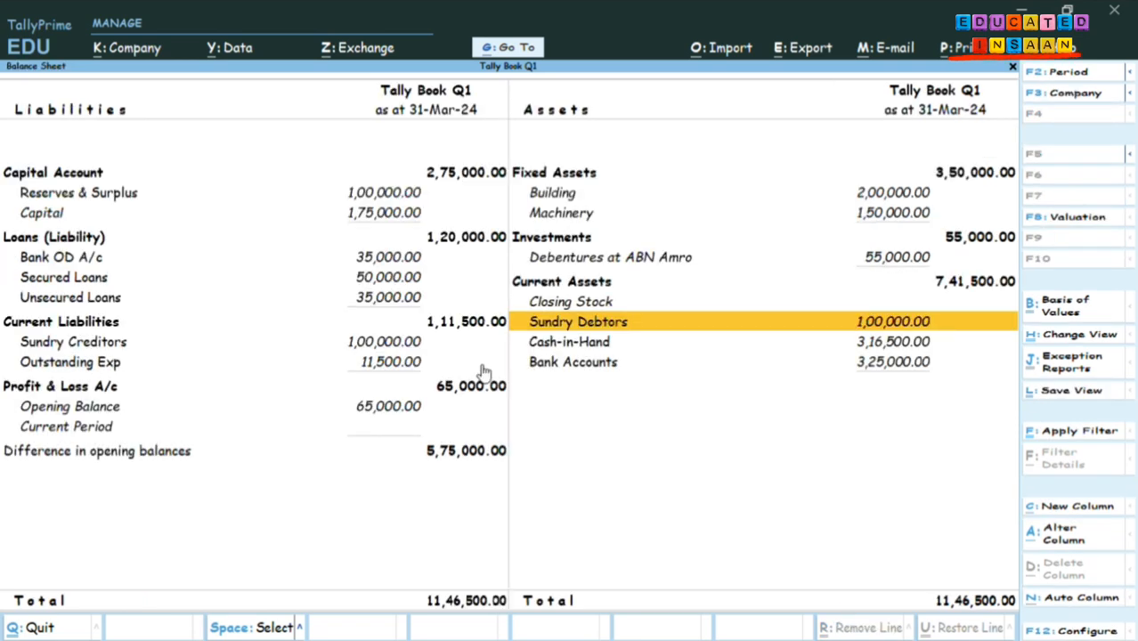
# Examine the Reserves & Surplus group summary under Capital Account and return to the Balance Sheet.
pyautogui.press('Left')
pyautogui.press('Down')
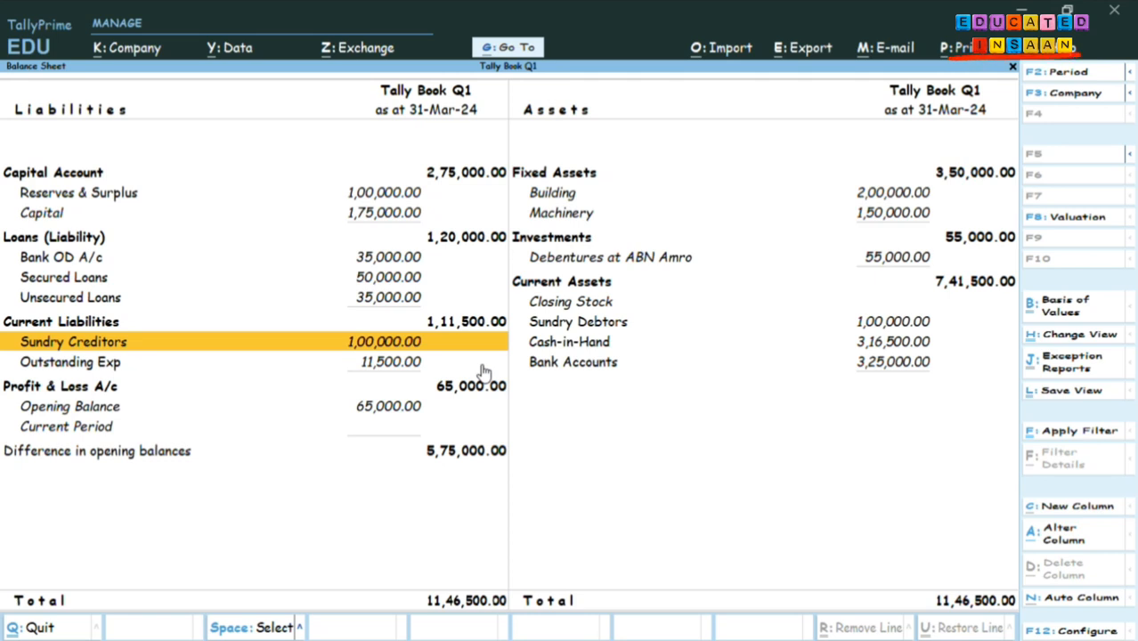
pyautogui.press('Up')
pyautogui.press('Up')
pyautogui.press('Up')
pyautogui.press('Up')
pyautogui.press('Up')
pyautogui.press('Up')
pyautogui.press('Up')
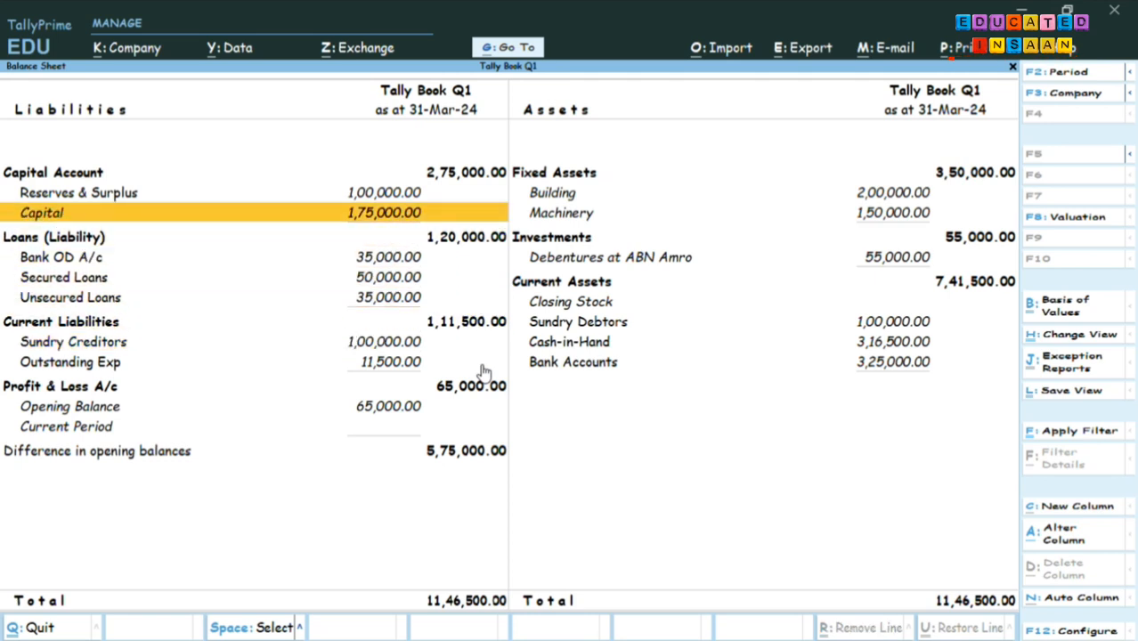
pyautogui.press('Return')
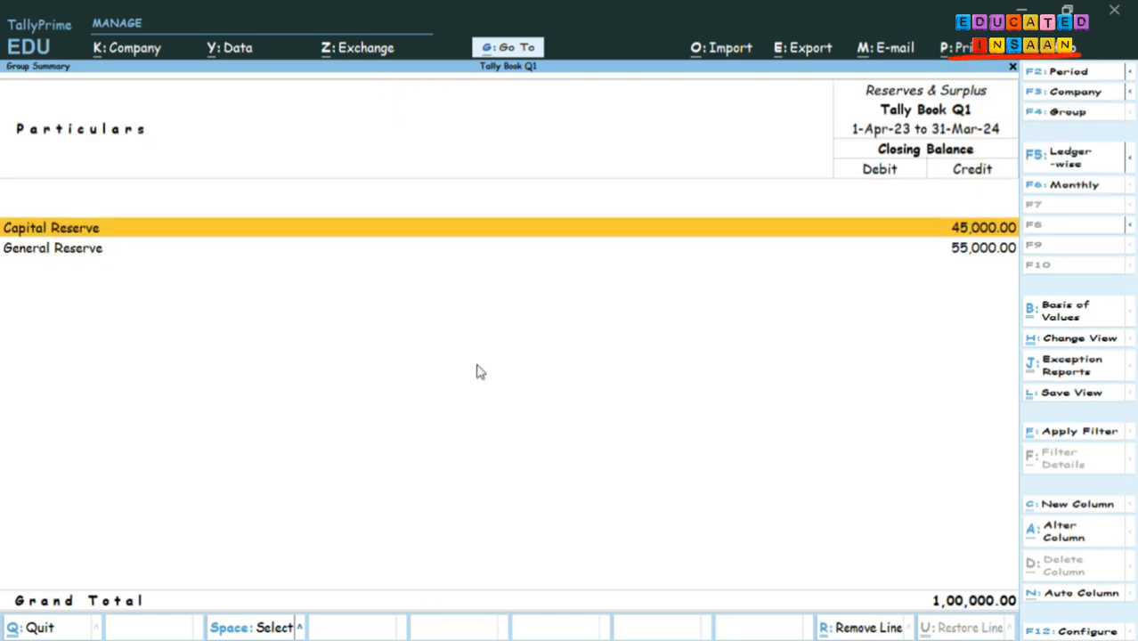
pyautogui.press('Escape')
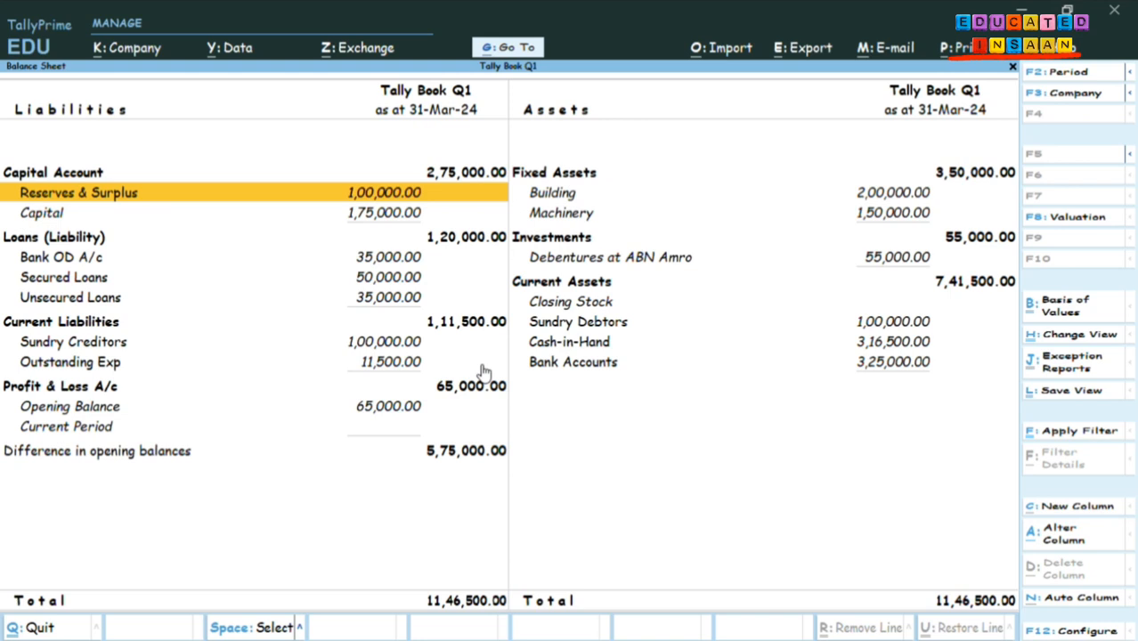
# Examine the Capital ledger's monthly summary and April vouchers, then go back to the Balance Sheet.
pyautogui.press('Down')
pyautogui.press('Return')
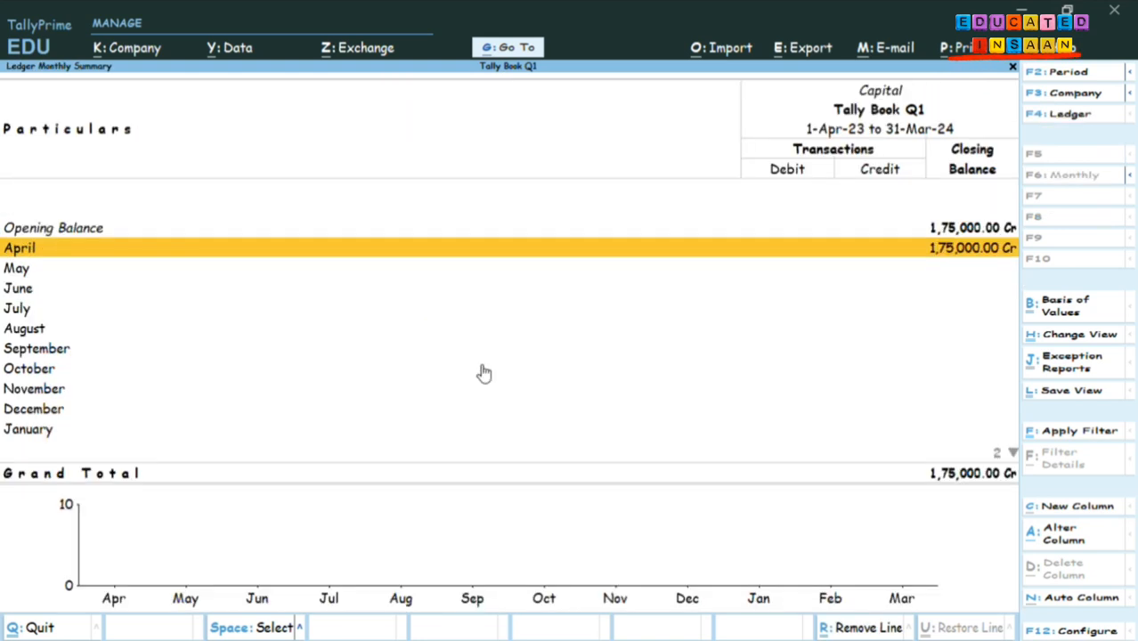
pyautogui.press('Return')
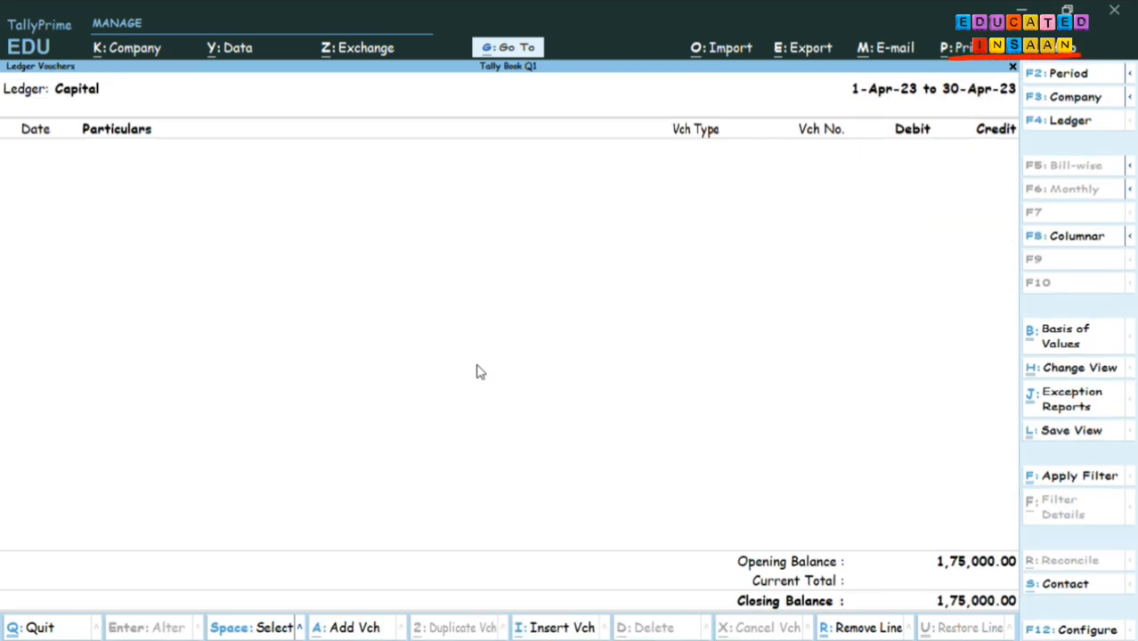
pyautogui.press('Escape')
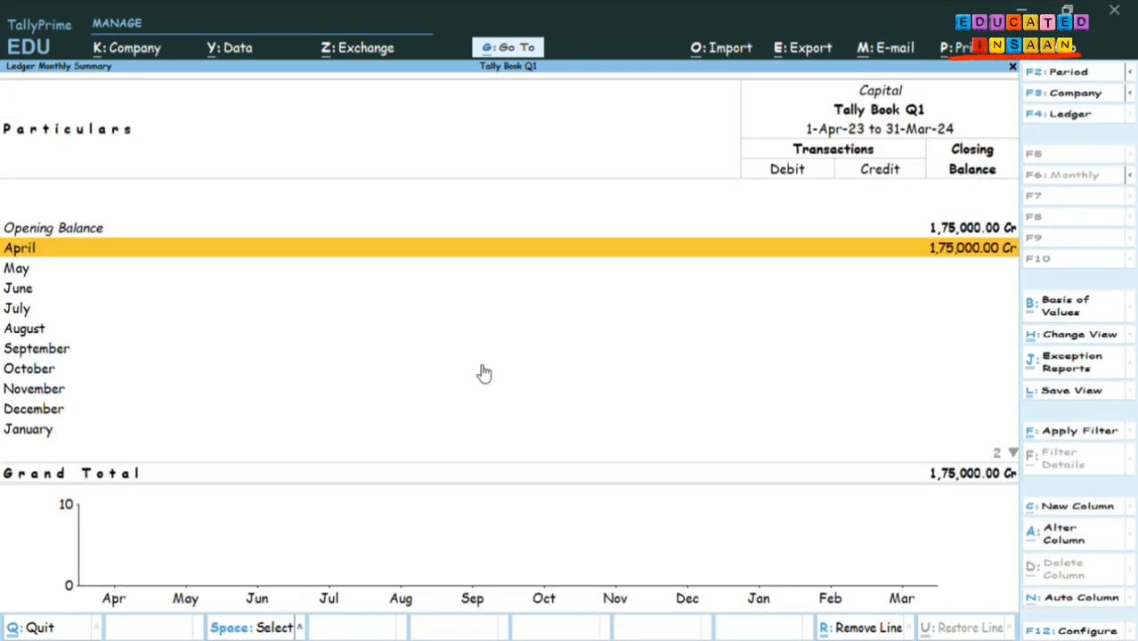
pyautogui.press('Escape')
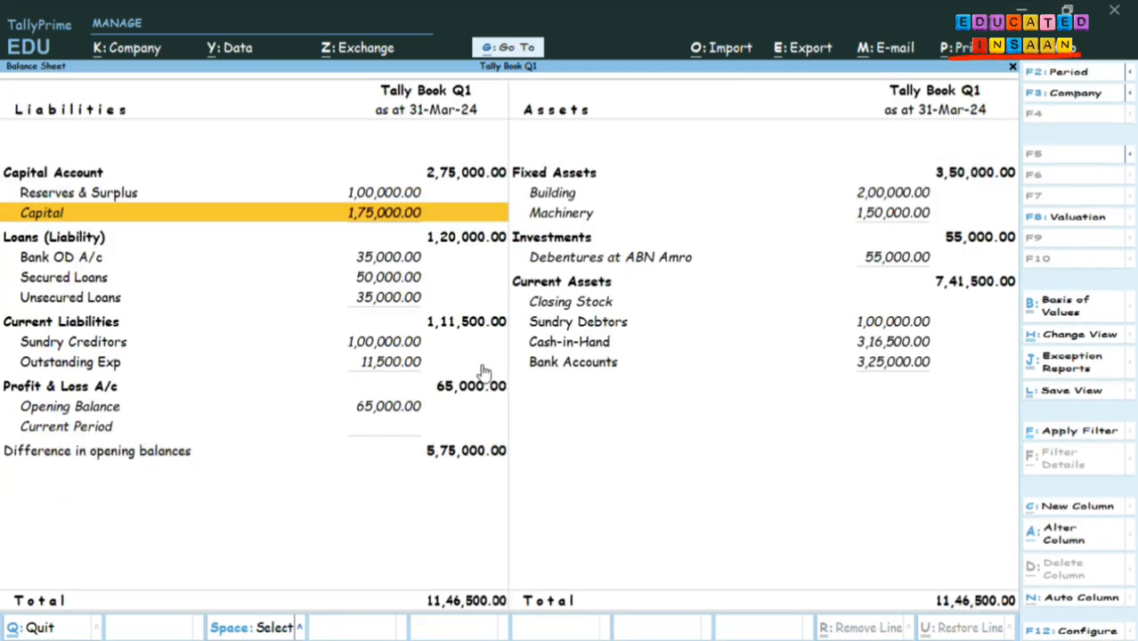
# Alter the Capital ledger from the Balance Sheet, setting its opening balance to 7,50,000 Cr, and save it.
pyautogui.hotkey('ctrl', 'Return')
pyautogui.press('Return')
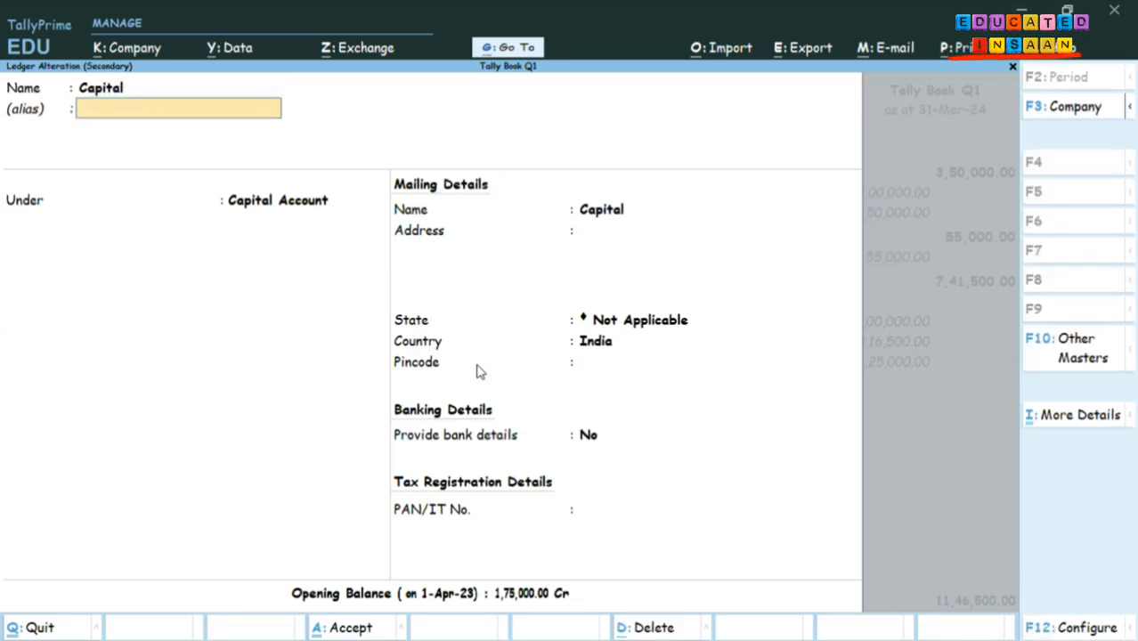
pyautogui.press('Return')
pyautogui.press('Return')
pyautogui.press('Return')
pyautogui.press('Return')
pyautogui.press('Return')
pyautogui.press('Return')
pyautogui.press('Return')
pyautogui.press('Return')
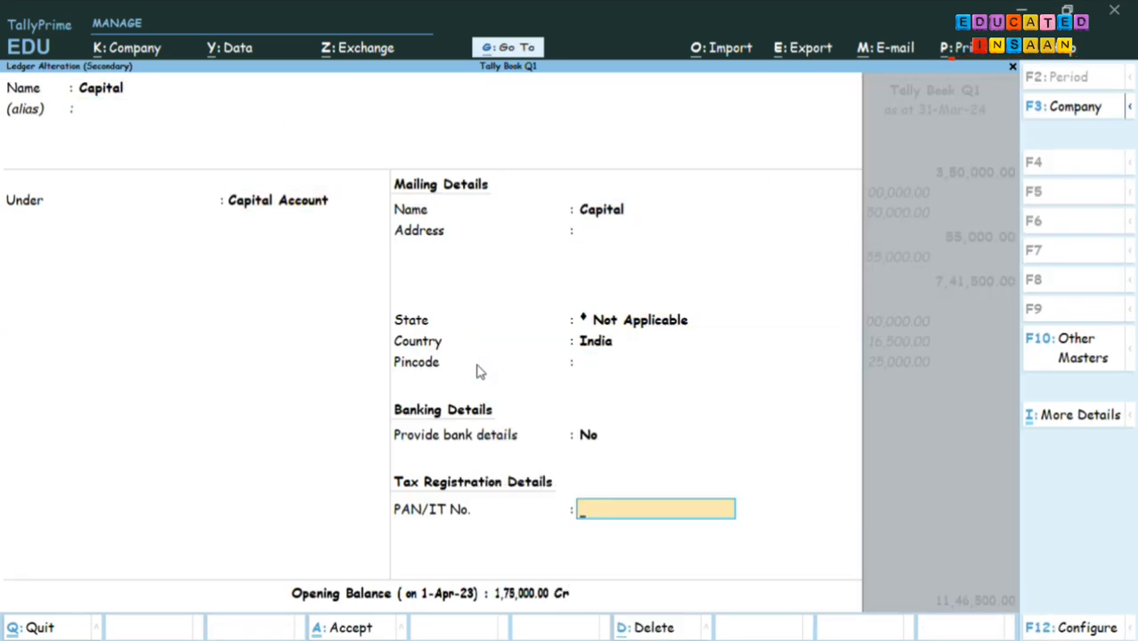
pyautogui.press('Return')
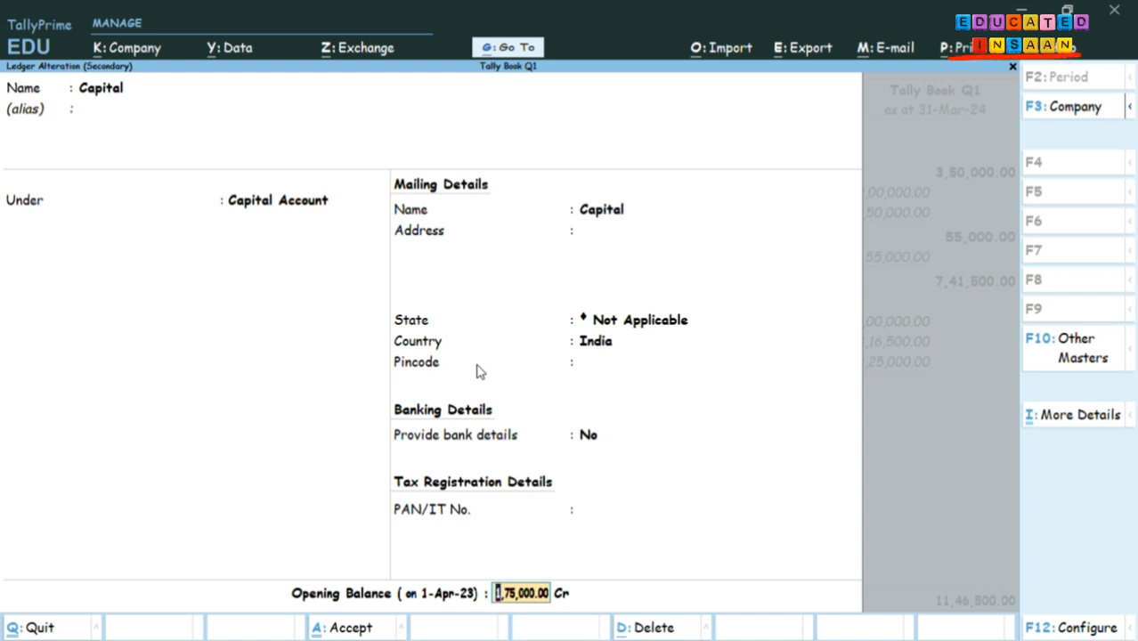
pyautogui.write('750000')
pyautogui.press('Return')
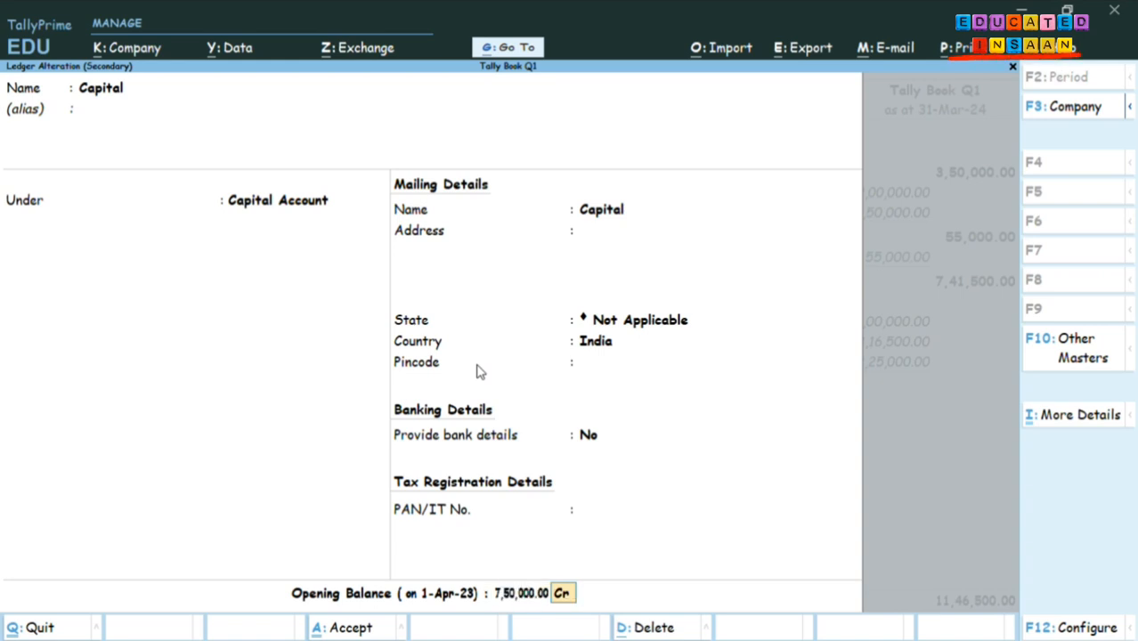
pyautogui.press('Return')
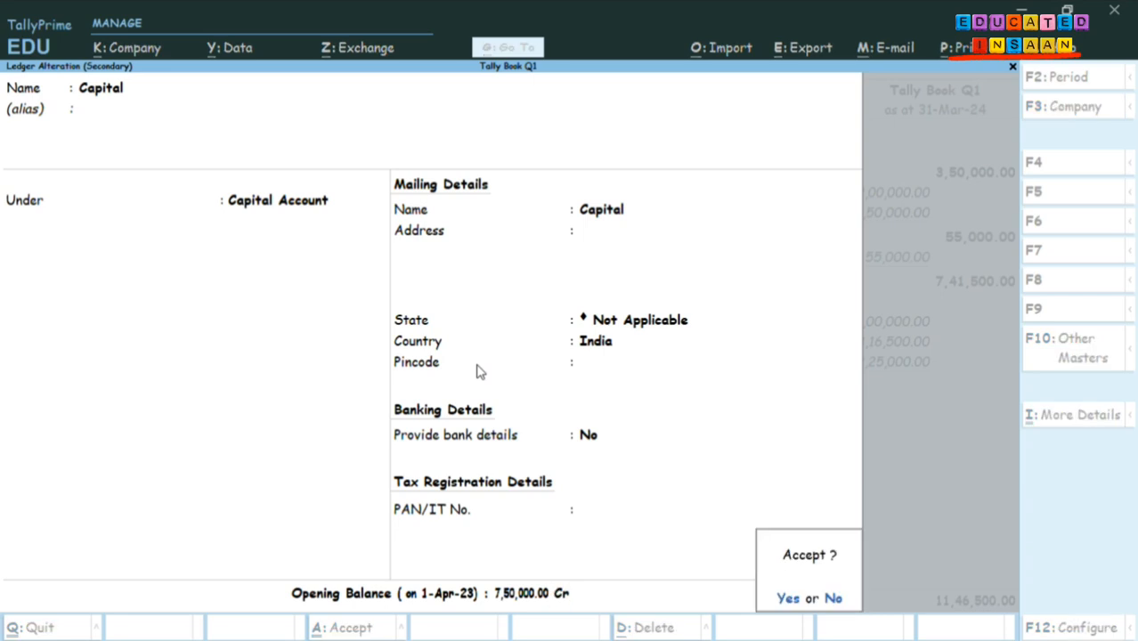
pyautogui.press('Return')
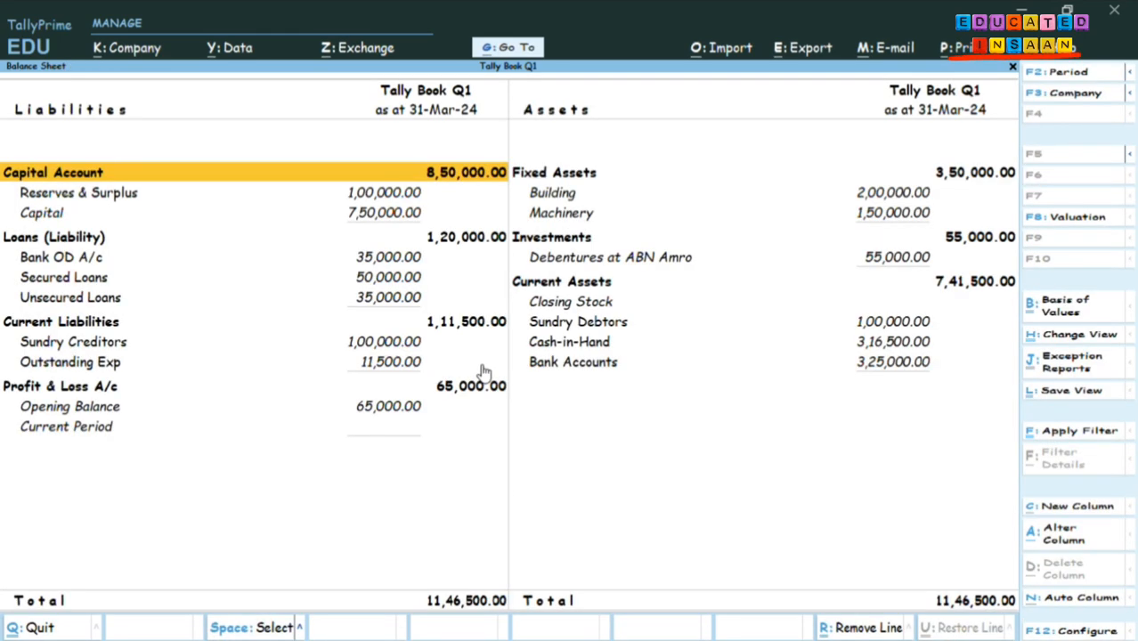
# Recheck the opening balance in the Capital ledger's April vouchers and return to the Balance Sheet.
pyautogui.press('Down')
pyautogui.press('Down')
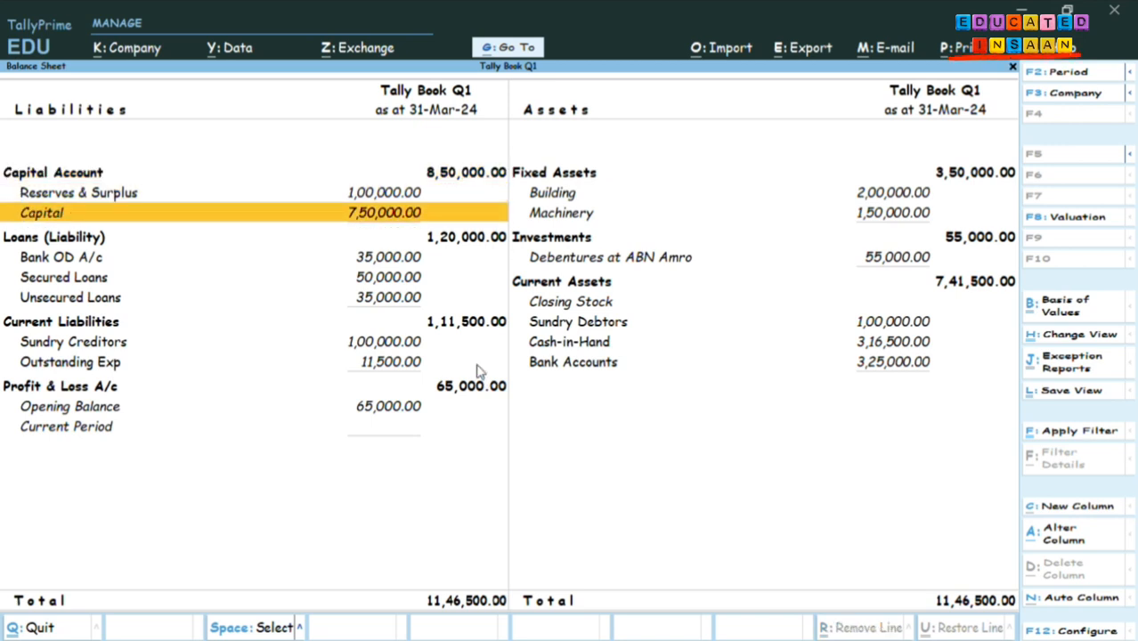
pyautogui.press('Return')
pyautogui.press('Return')
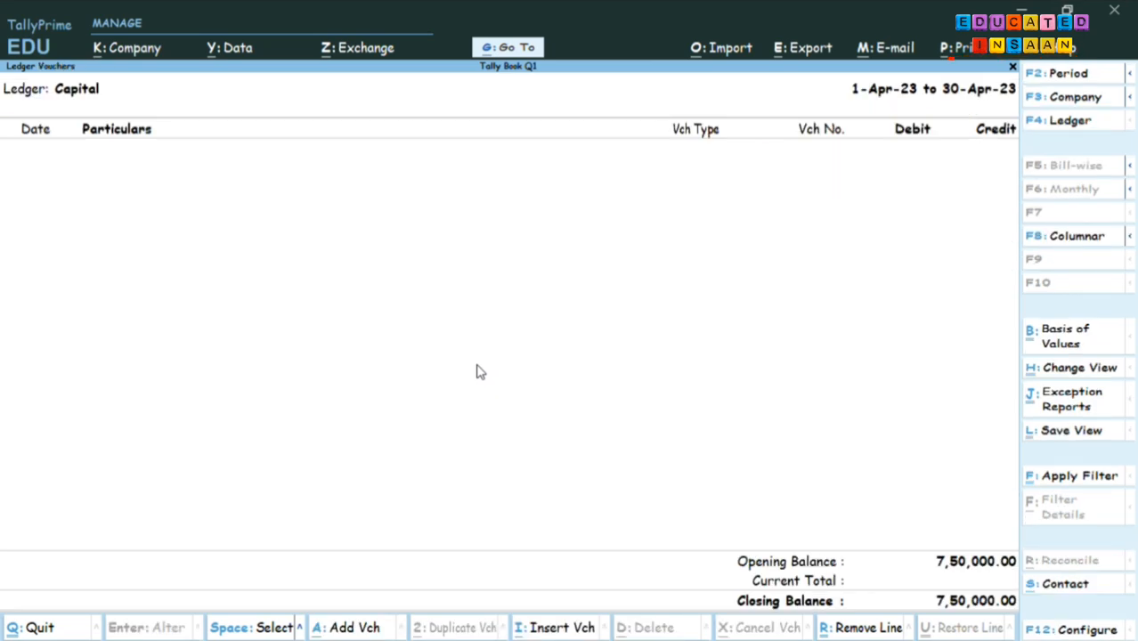
pyautogui.press('Escape')
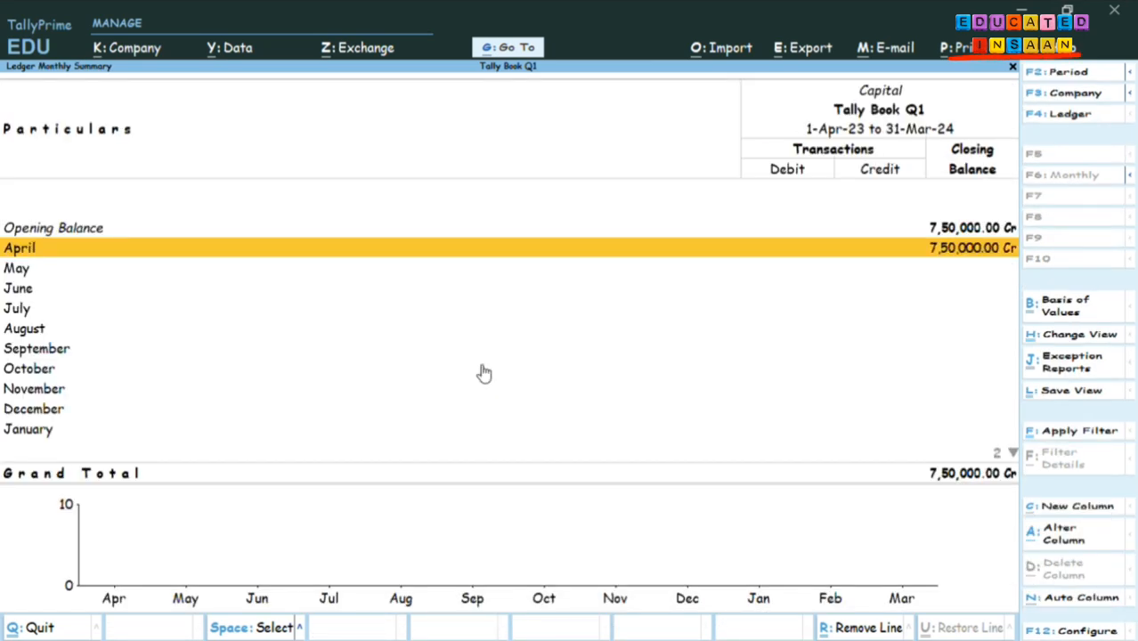
pyautogui.press('Escape')
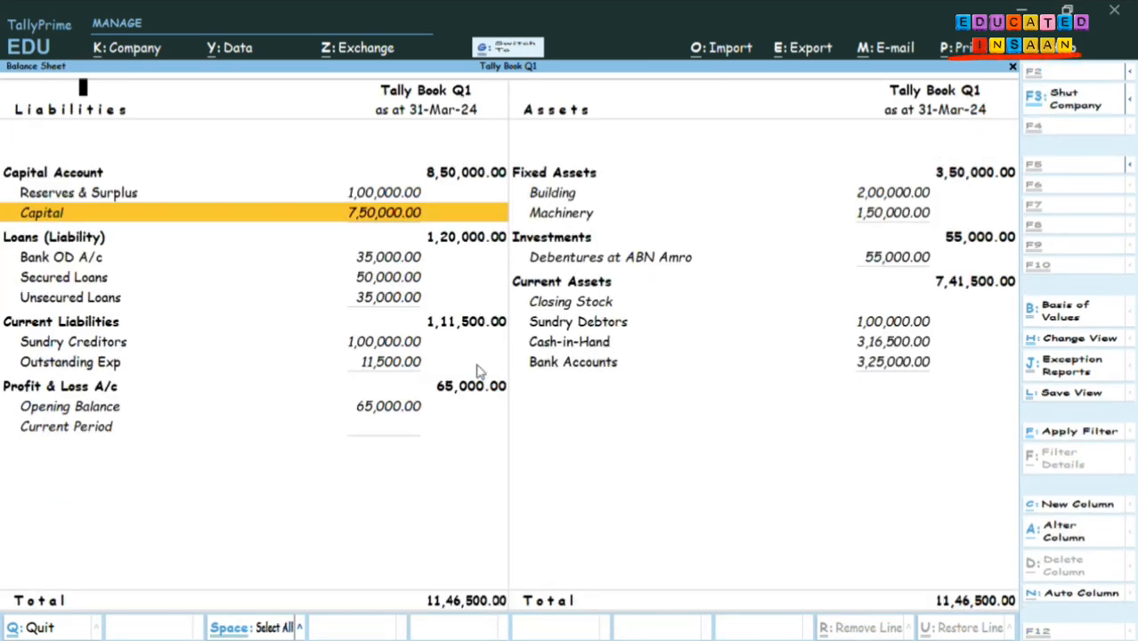
# Reopen the Capital ledger for alteration, review its details through to the opening balance, and accept it.
pyautogui.hotkey('ctrl', 'Return')
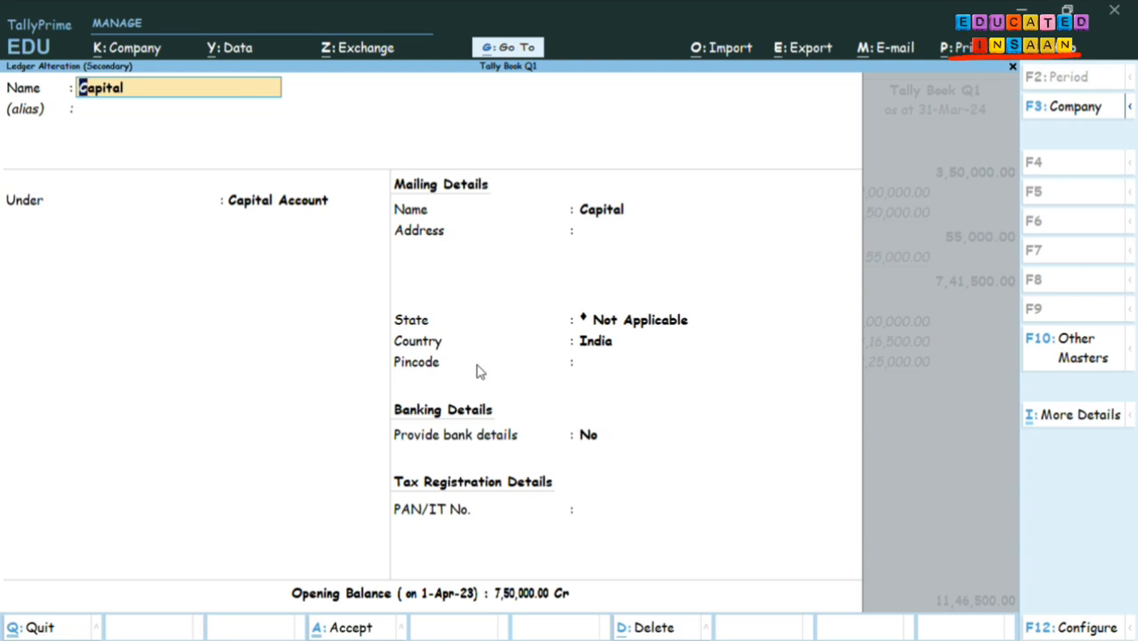
pyautogui.press('Return')
pyautogui.press('Return')
pyautogui.press('Return')
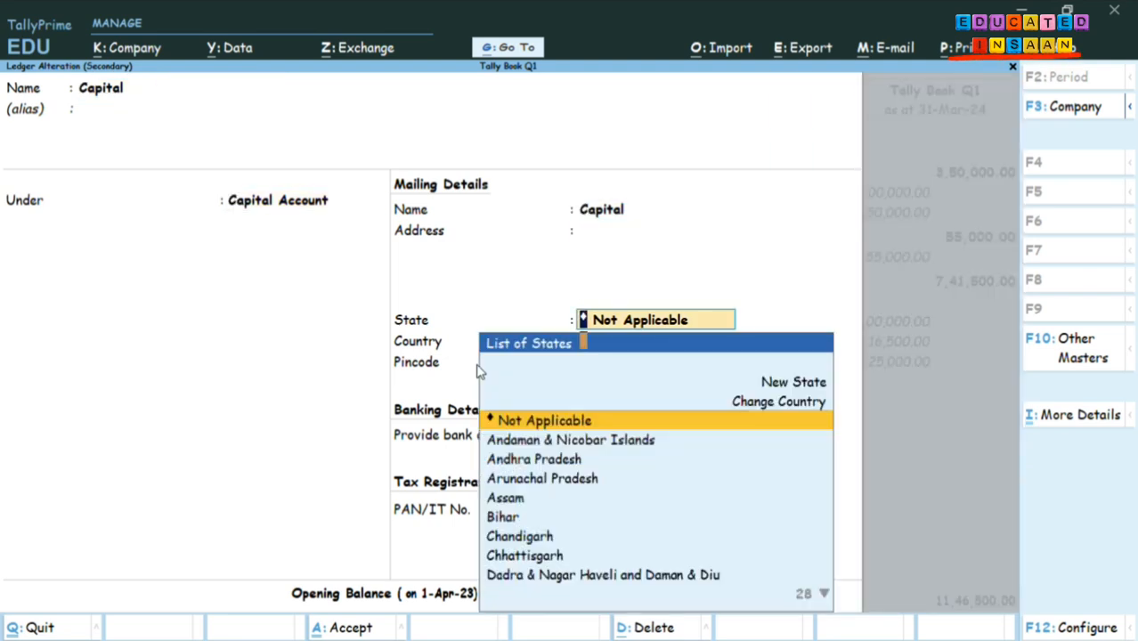
pyautogui.press('Return')
pyautogui.press('Return')
pyautogui.press('Return')
pyautogui.press('Return')
pyautogui.press('Return')
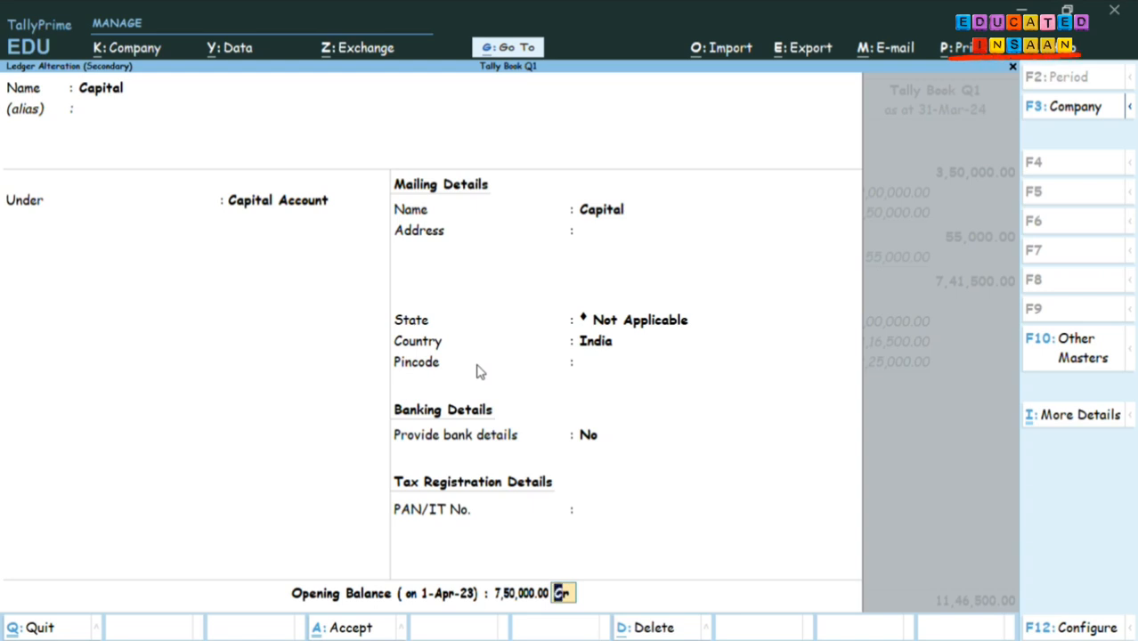
pyautogui.press('Return')
pyautogui.press('Return')
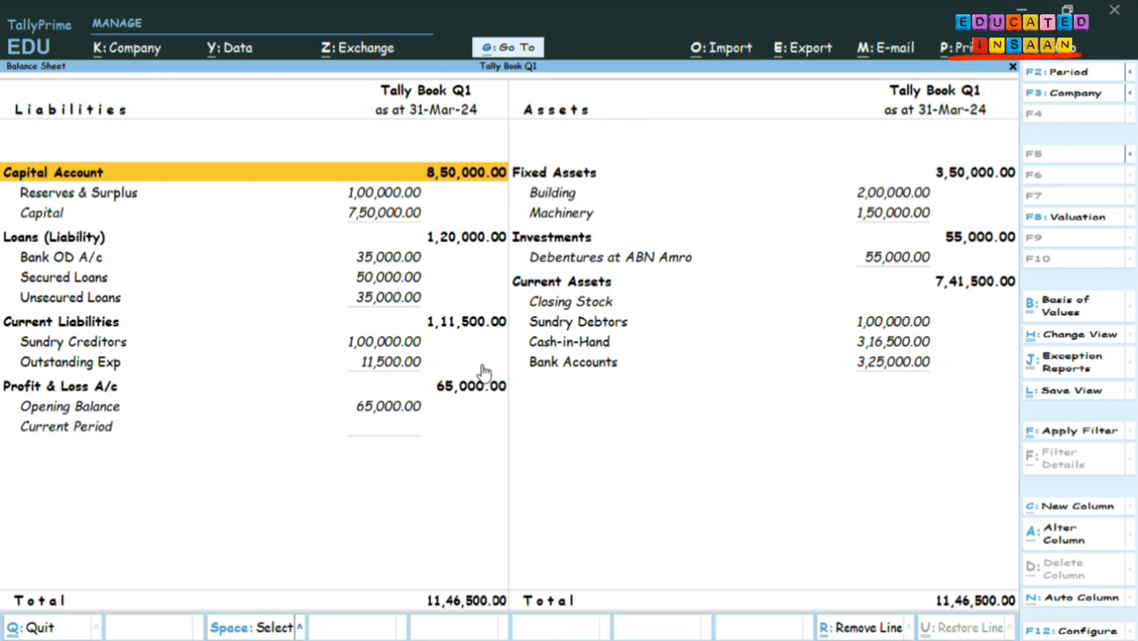
pyautogui.press('ctrl')
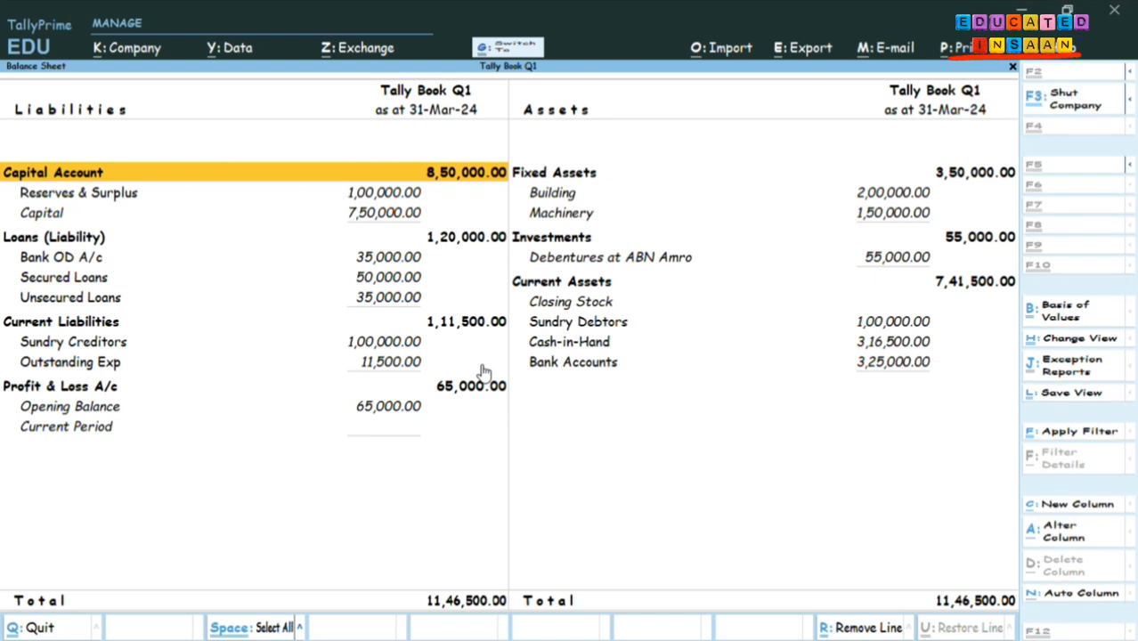